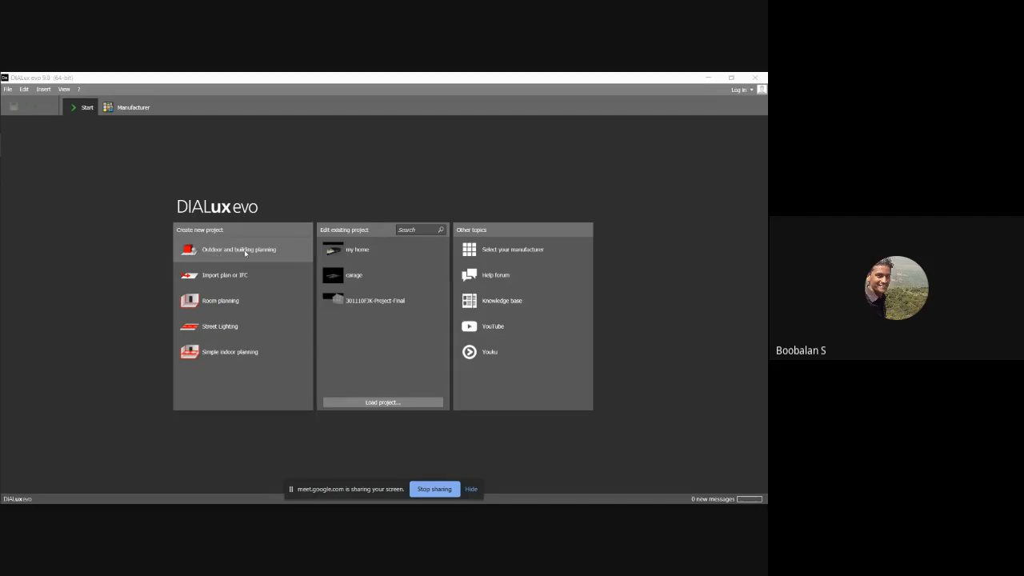
# Step: Create a new outdoor and building planning project and name the site "my first house"
pyautogui.click(245, 254)
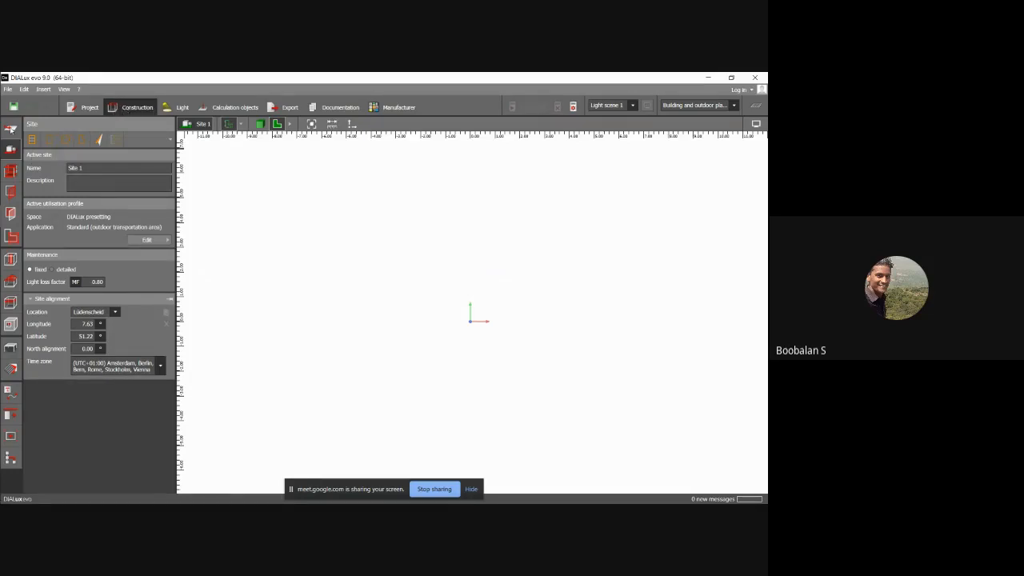
pyautogui.click(11, 128)
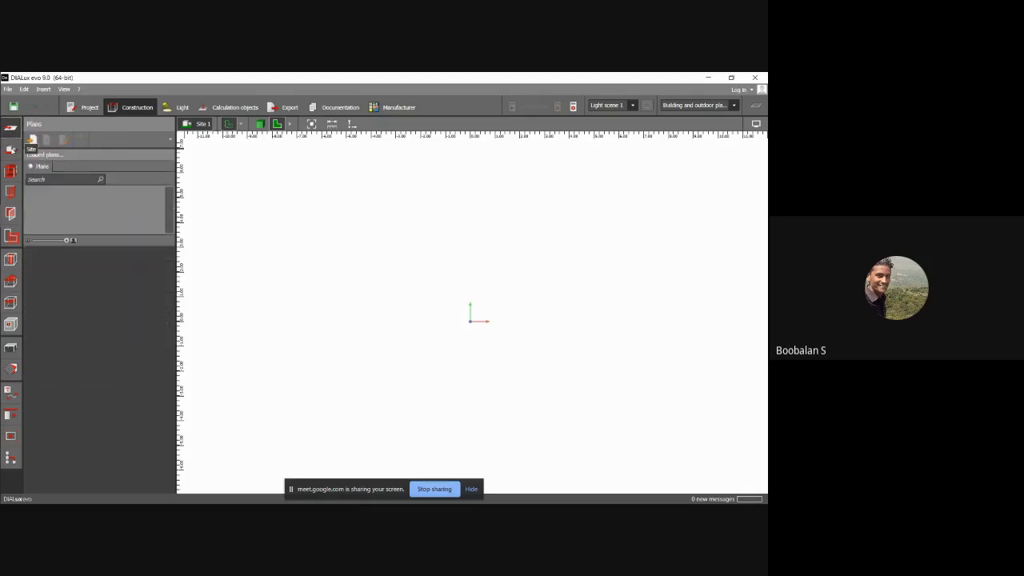
pyautogui.click(10, 149)
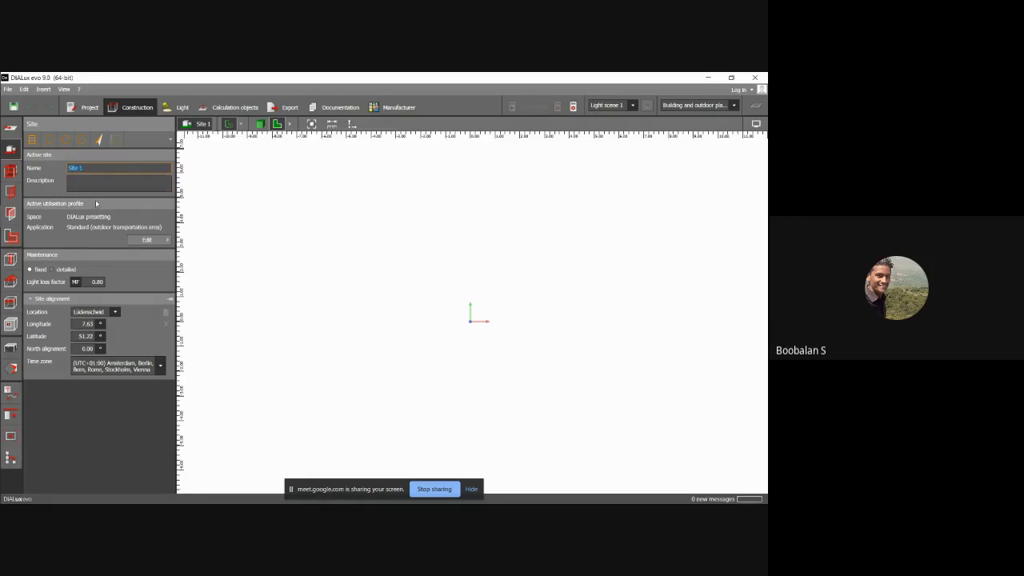
pyautogui.click(170, 140)
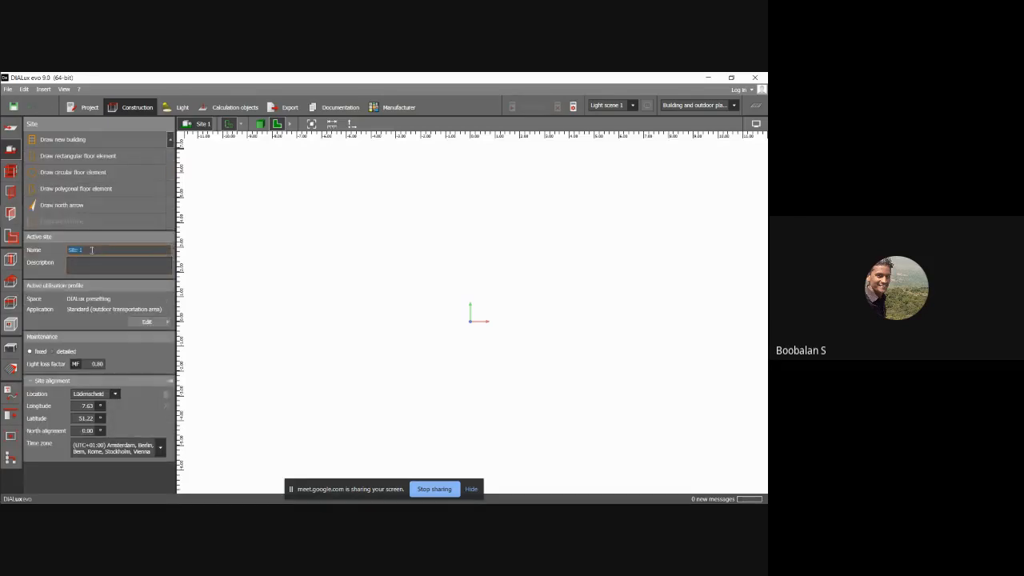
pyautogui.write('my firs')
pyautogui.write('t hous')
pyautogui.click(212, 265)
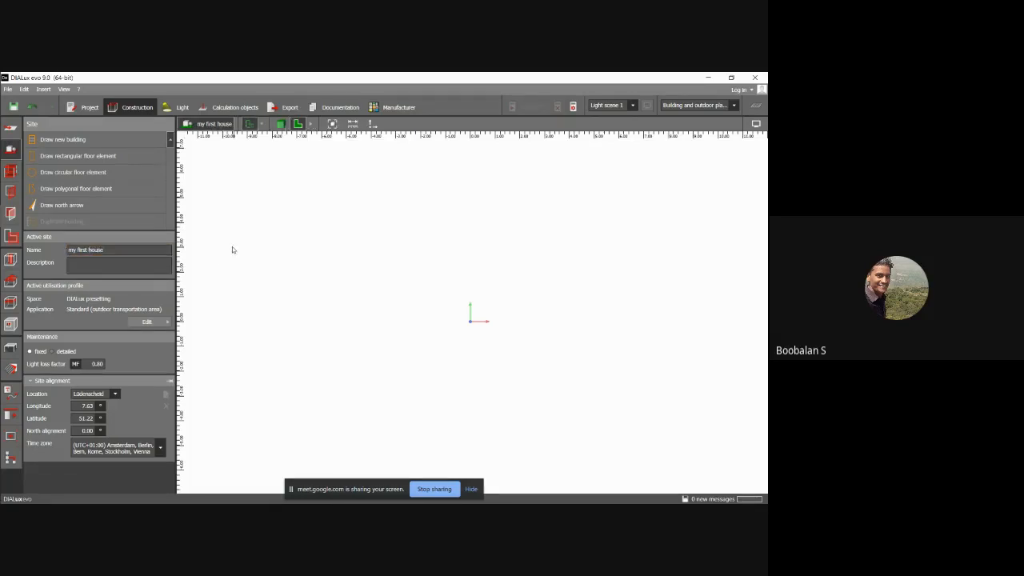
# Step: Draw a new single-storey building with a rectangular contour of about 12 m by 10 m
pyautogui.click(56, 140)
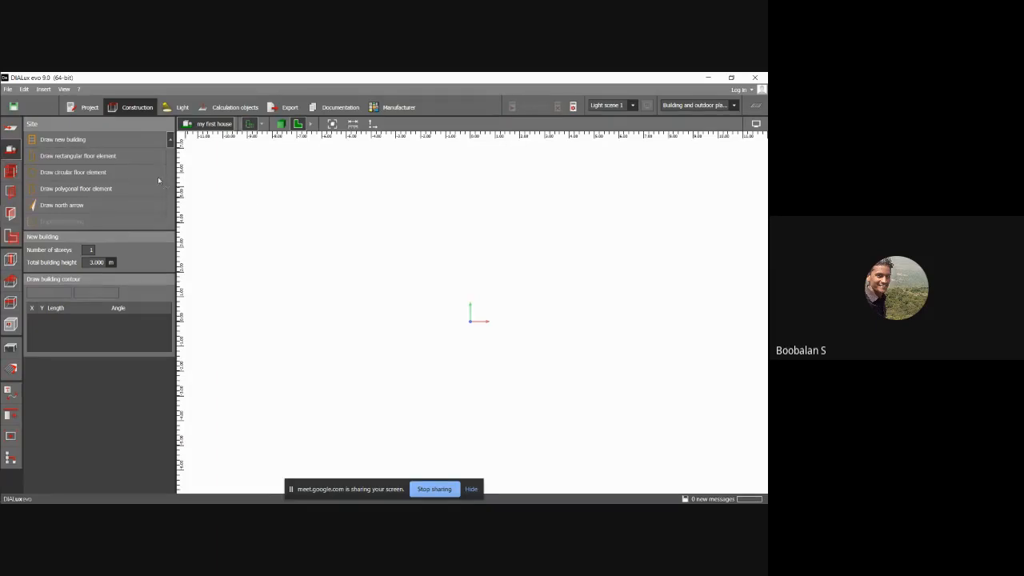
pyautogui.click(82, 141)
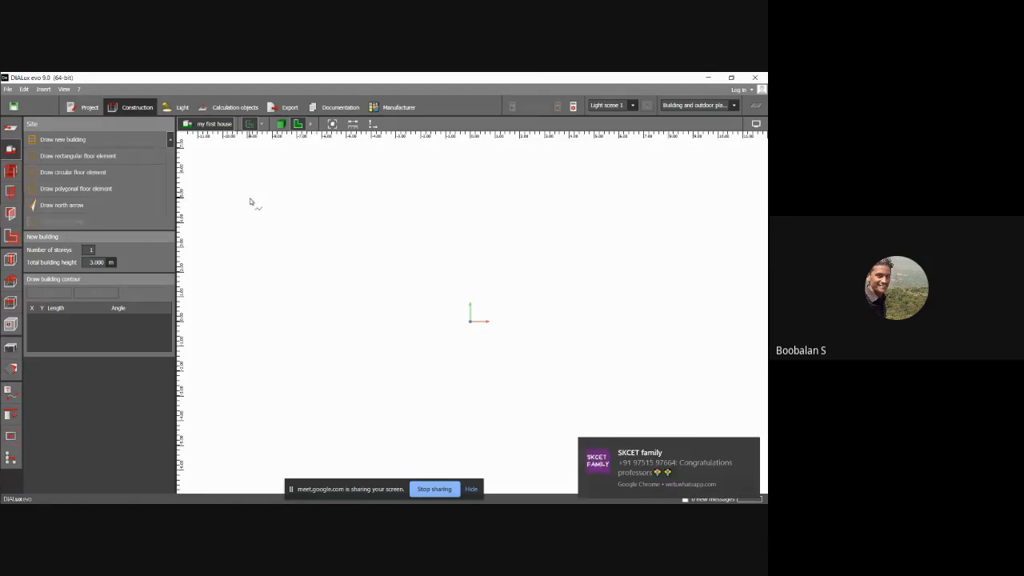
pyautogui.click(248, 191)
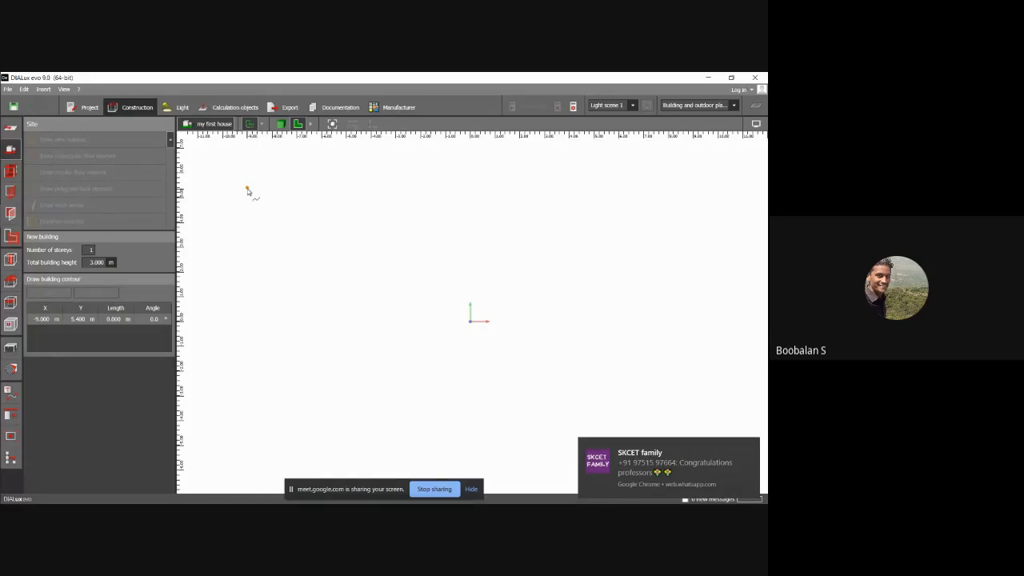
pyautogui.click(253, 190)
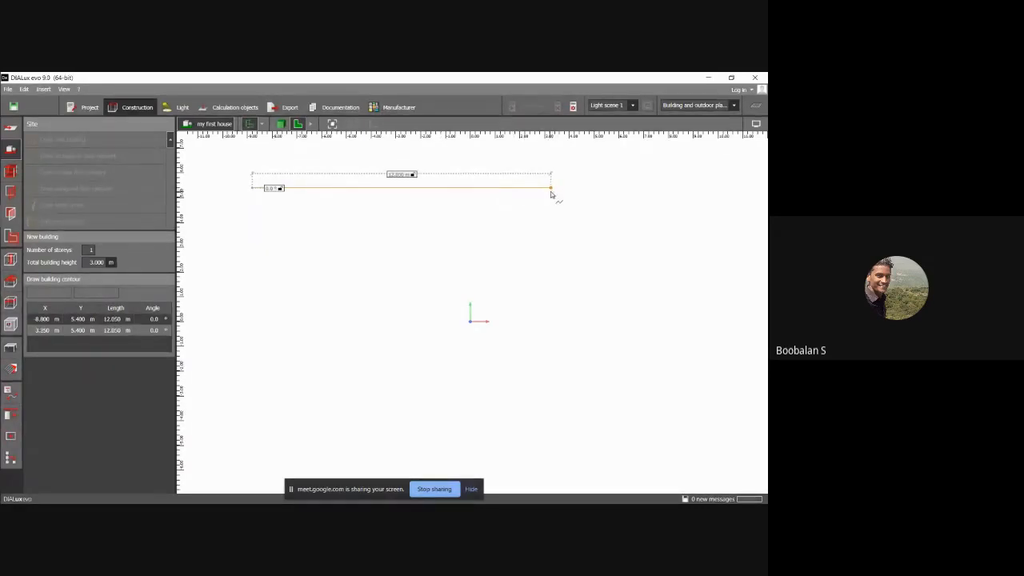
pyautogui.click(551, 194)
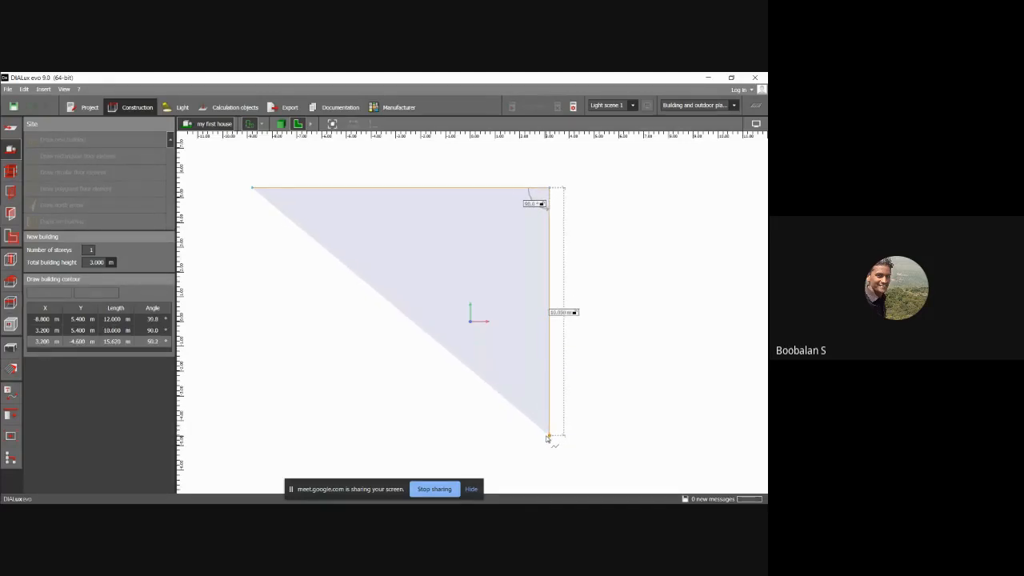
pyautogui.click(548, 437)
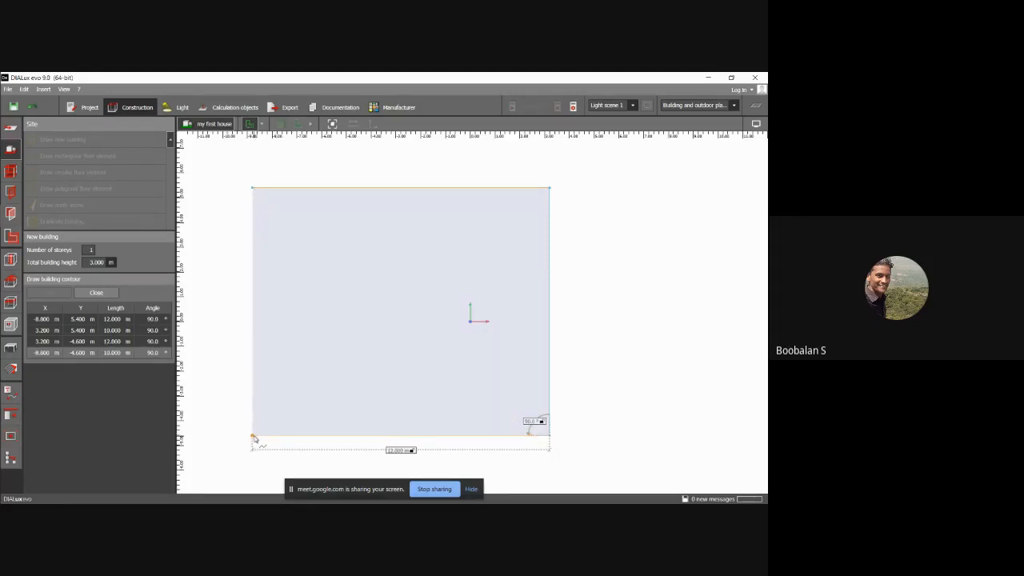
pyautogui.click(253, 439)
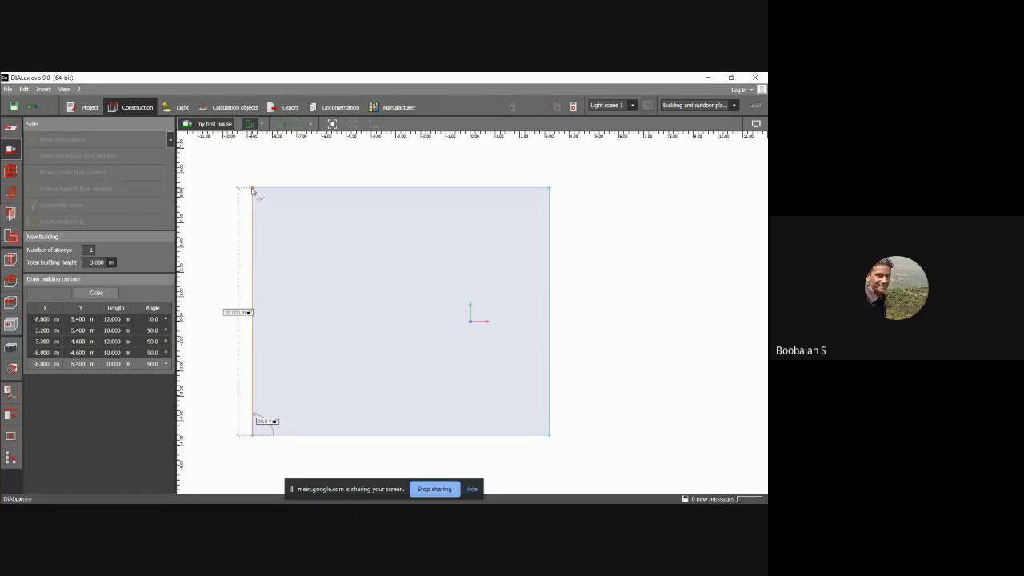
pyautogui.click(253, 190)
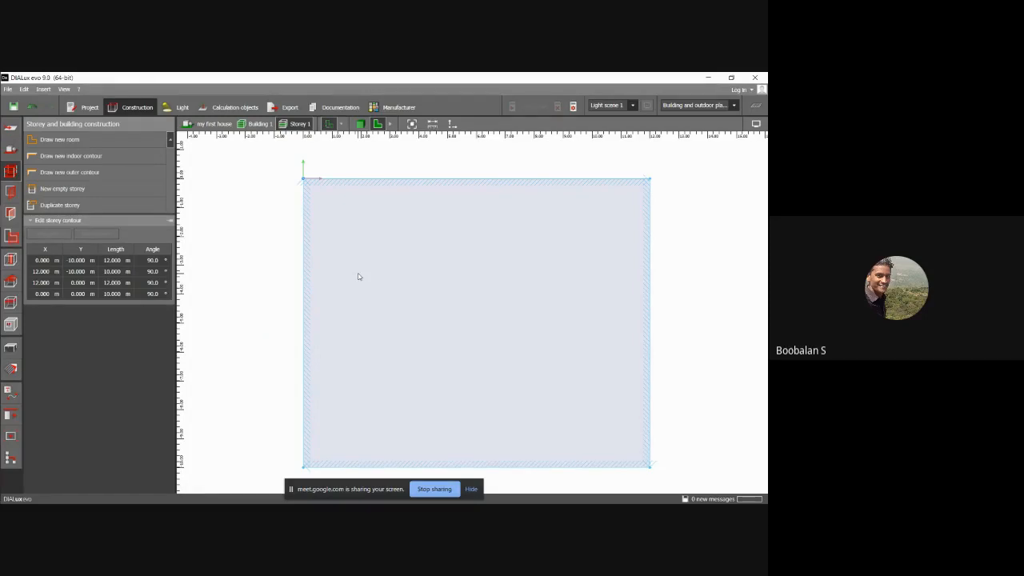
# Step: Draw a rectangular room about 4 m wide and 4.3 m deep in the storey's upper-left corner
pyautogui.click(54, 141)
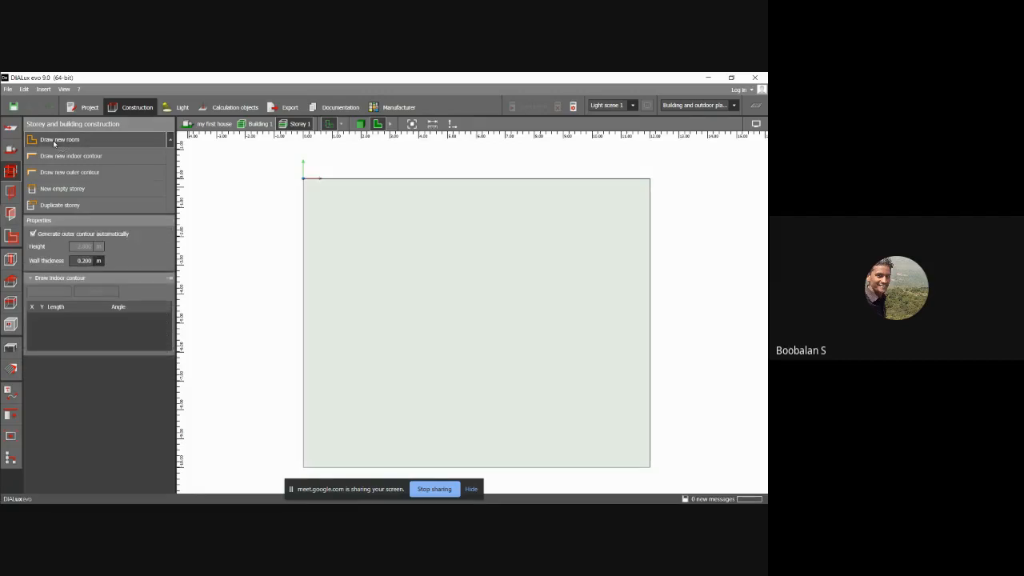
pyautogui.click(318, 191)
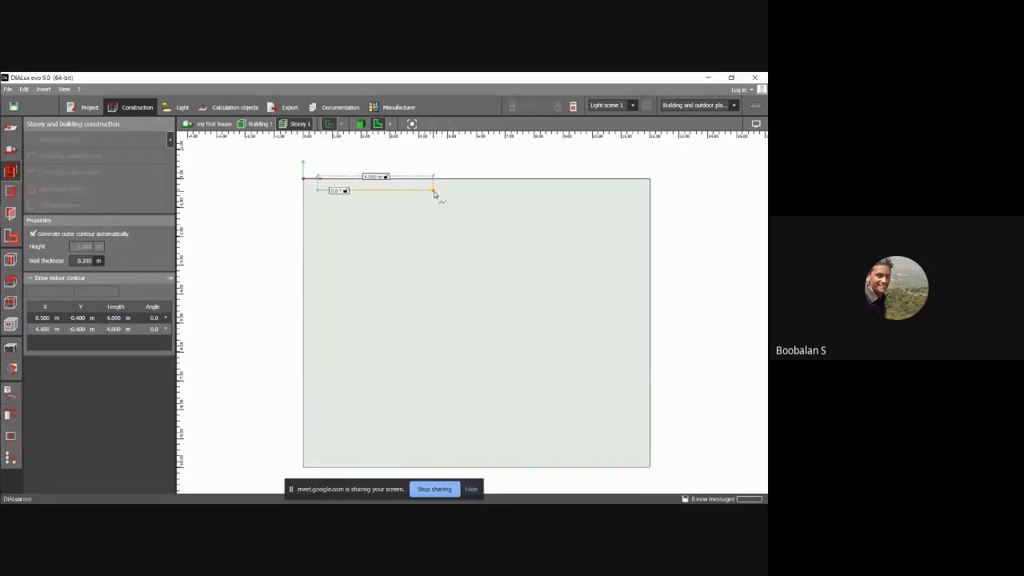
pyautogui.click(433, 192)
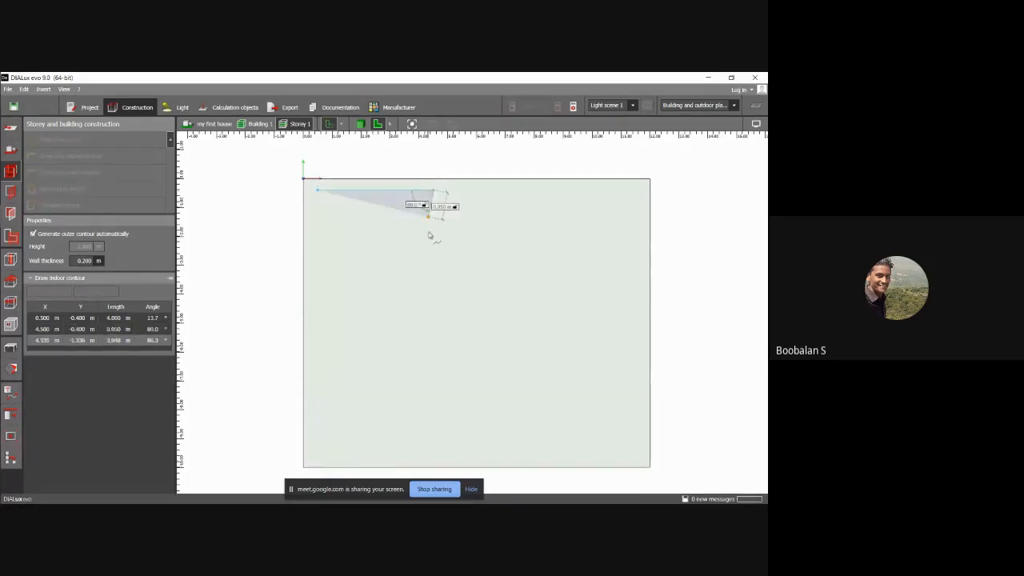
pyautogui.click(433, 316)
pyautogui.click(318, 316)
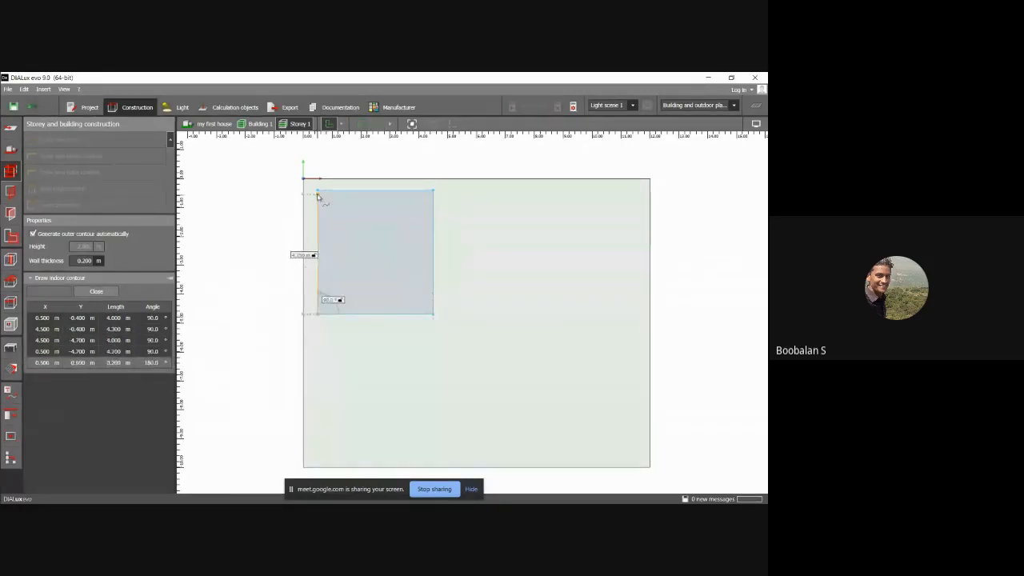
pyautogui.click(318, 191)
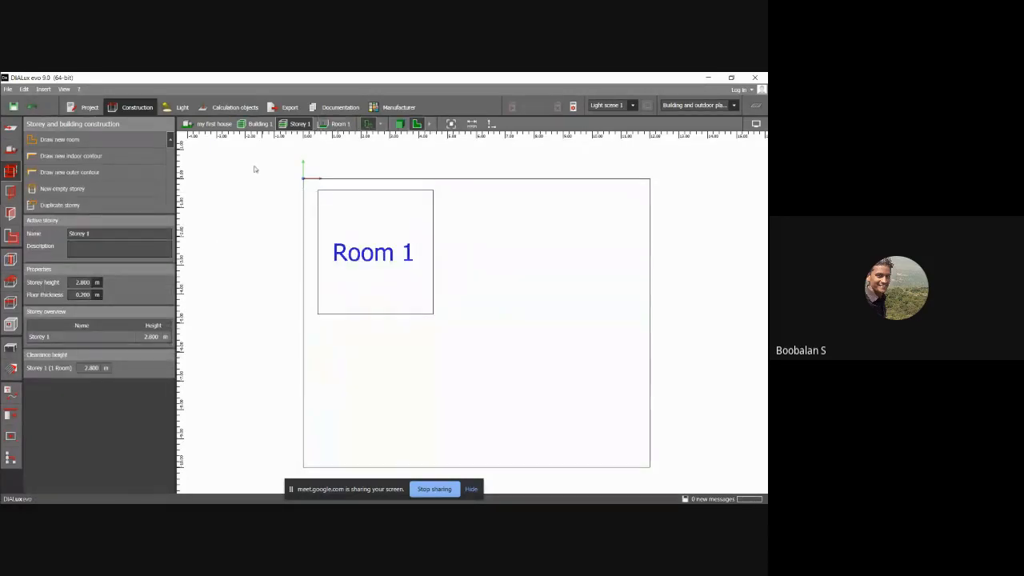
# Step: Draw a second rectangular room about 6.05 m wide and 4 m deep in the storey's upper-right corner
pyautogui.click(69, 140)
pyautogui.click(457, 192)
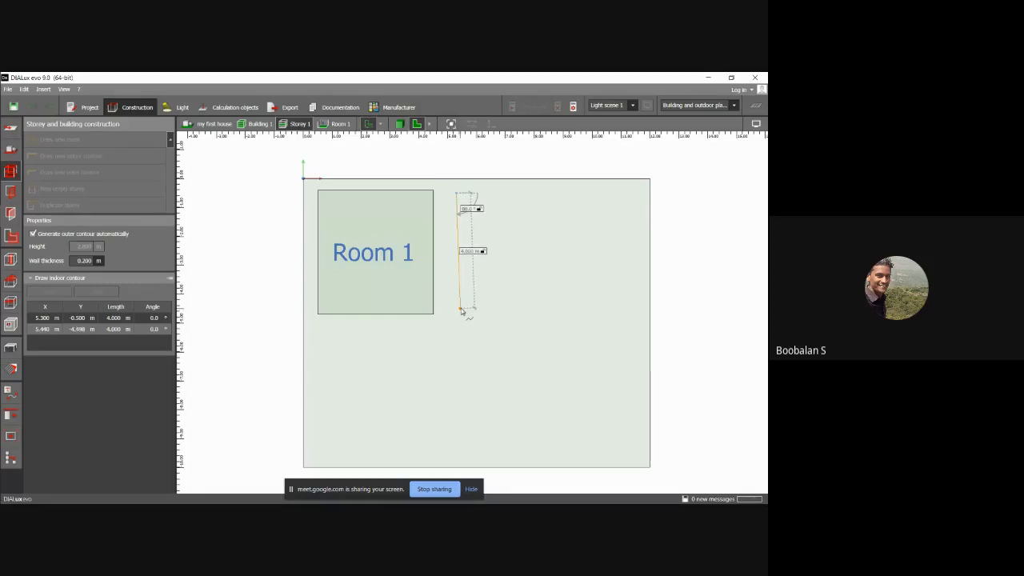
pyautogui.click(458, 310)
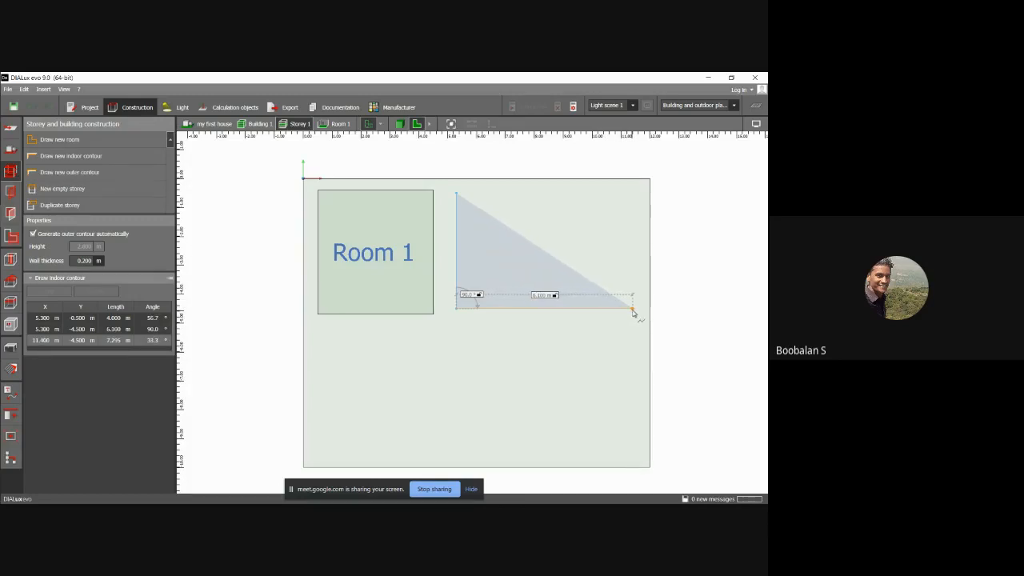
pyautogui.click(631, 310)
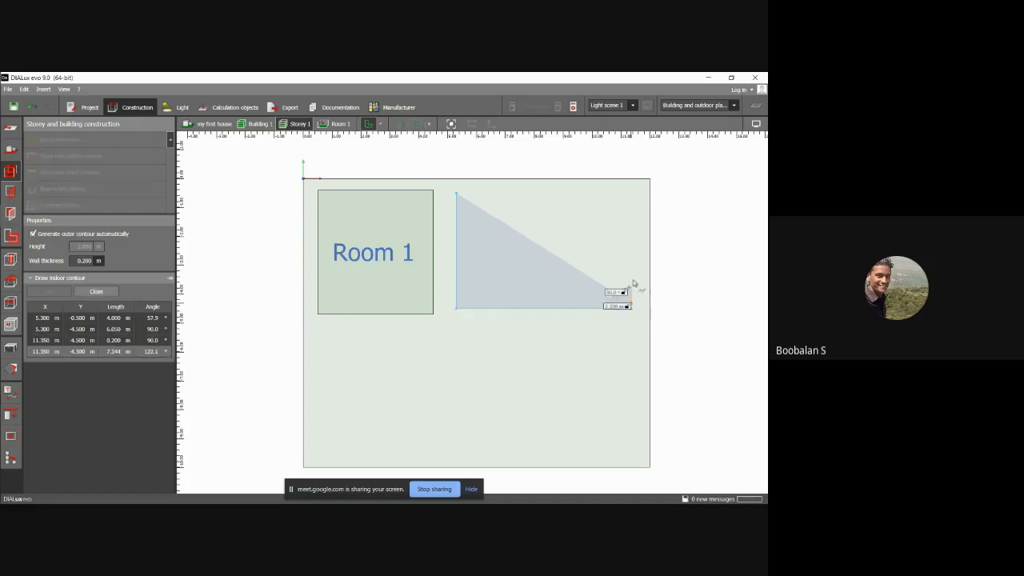
pyautogui.click(631, 194)
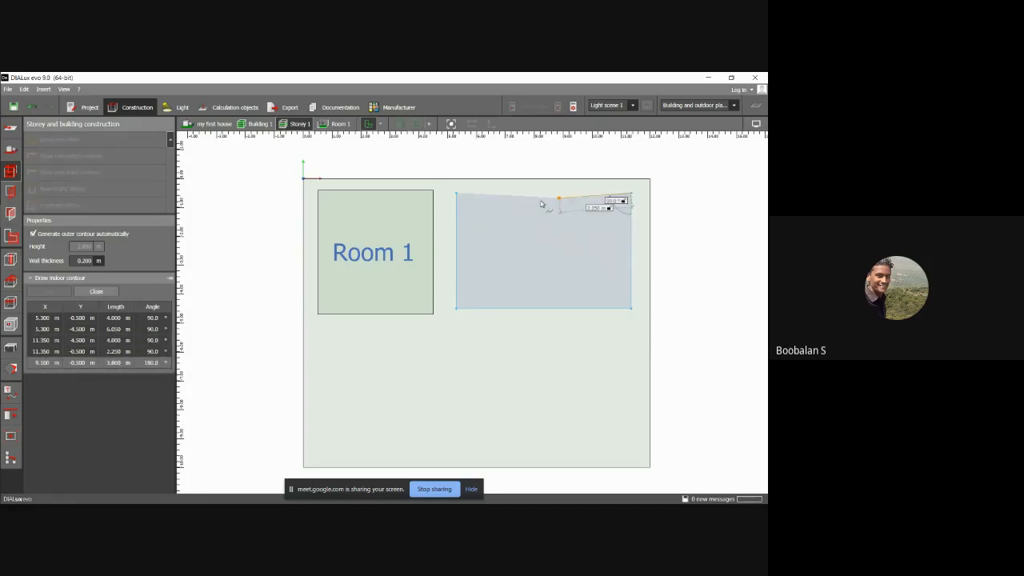
pyautogui.click(455, 193)
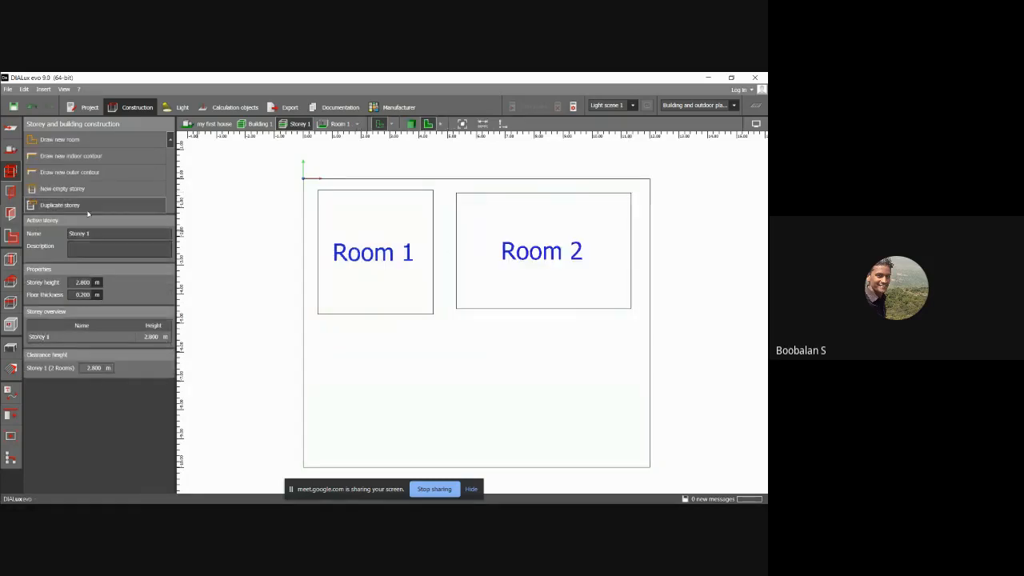
# Step: Draw a third rectangular room about 10.7 m wide and 4.15 m deep across the storey's lower half
pyautogui.click(65, 140)
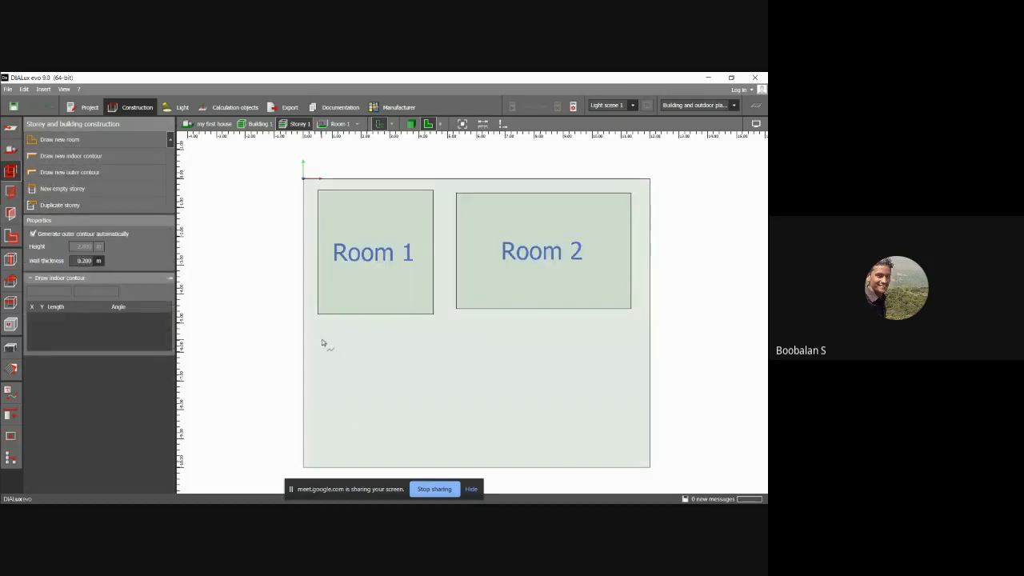
pyautogui.click(320, 337)
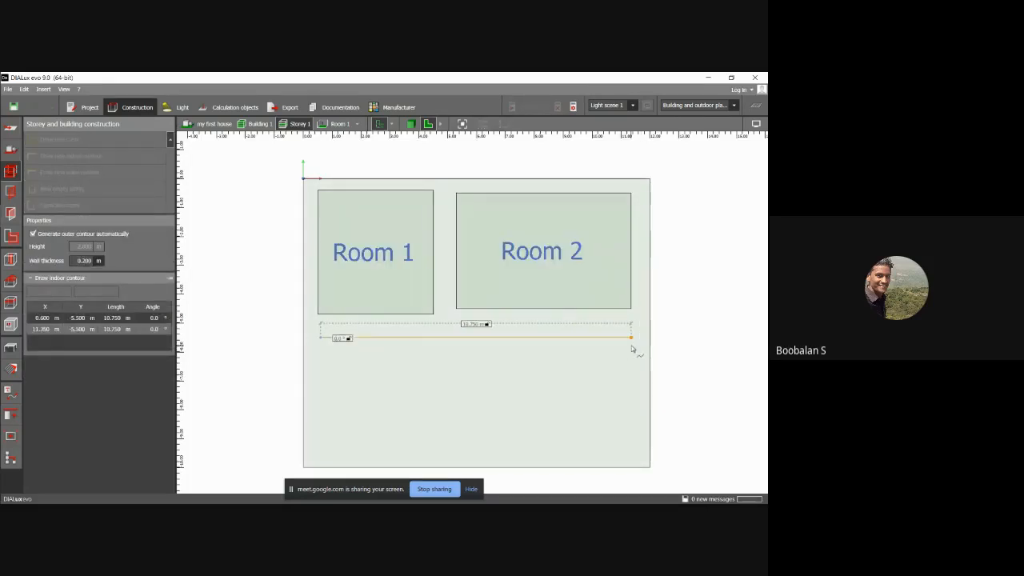
pyautogui.click(631, 338)
pyautogui.click(631, 460)
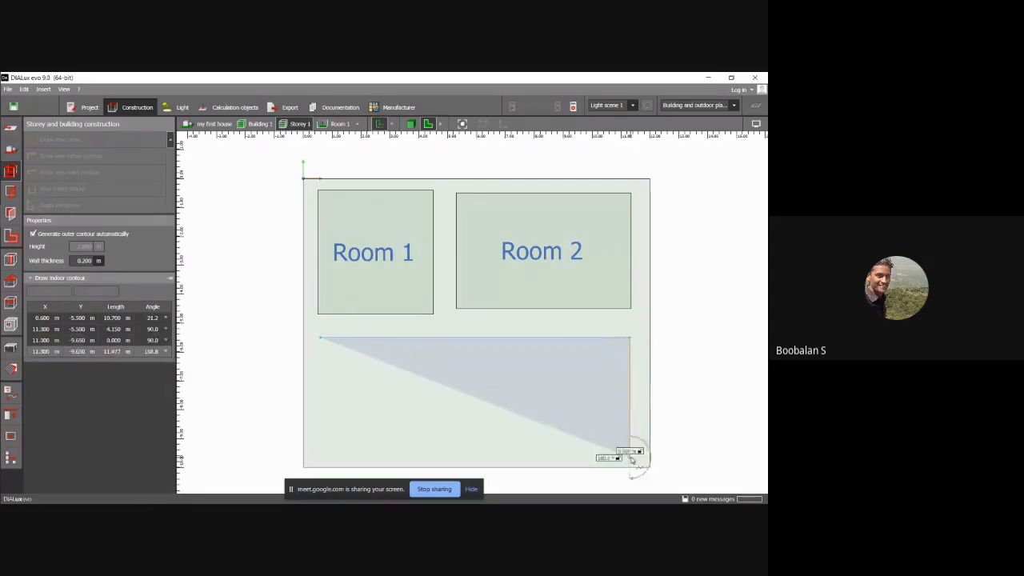
pyautogui.click(322, 462)
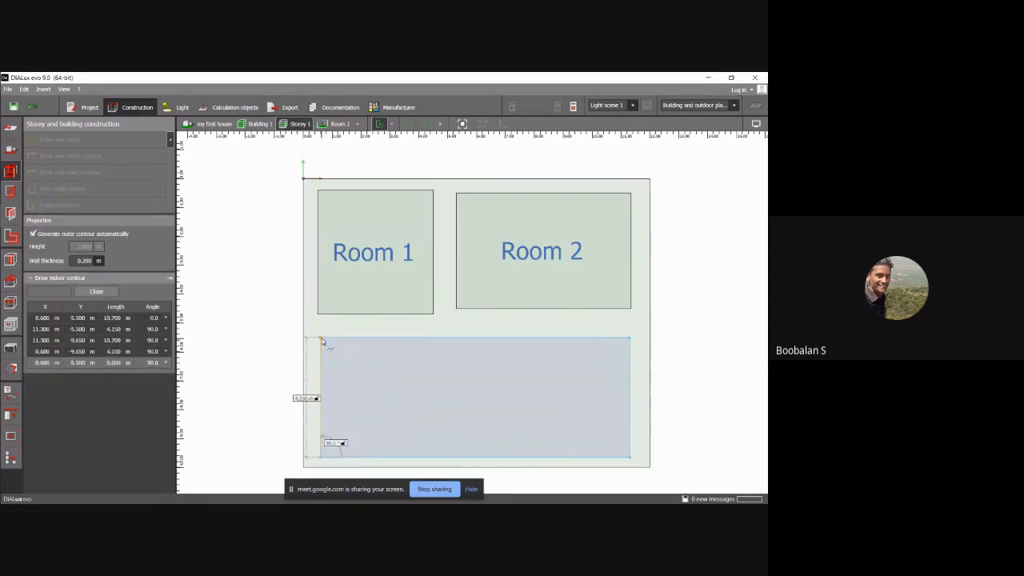
pyautogui.click(321, 339)
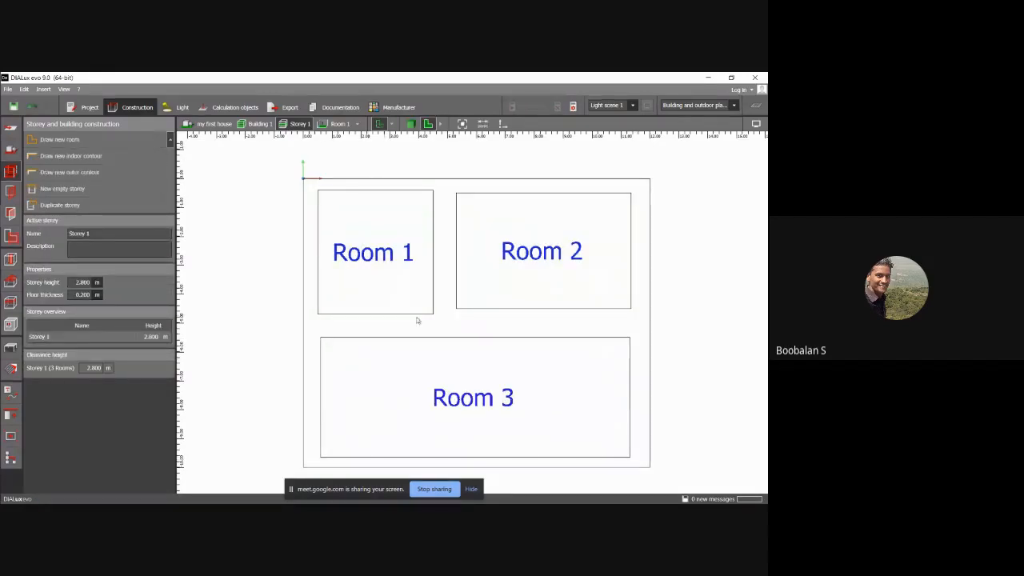
# Step: Examine the wall layout of the three rooms in a 3D view of the storey
pyautogui.scroll(-1, 416, 320)
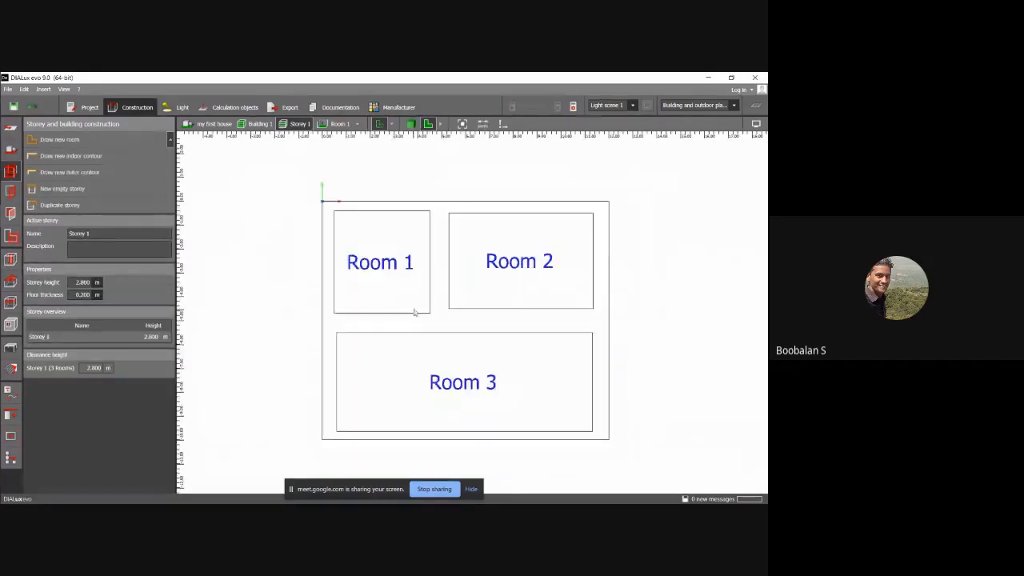
pyautogui.click(411, 126)
pyautogui.moveTo(450, 263)
pyautogui.mouseDown()
pyautogui.moveTo(425, 293)
pyautogui.moveTo(354, 313)
pyautogui.moveTo(392, 324)
pyautogui.mouseUp()
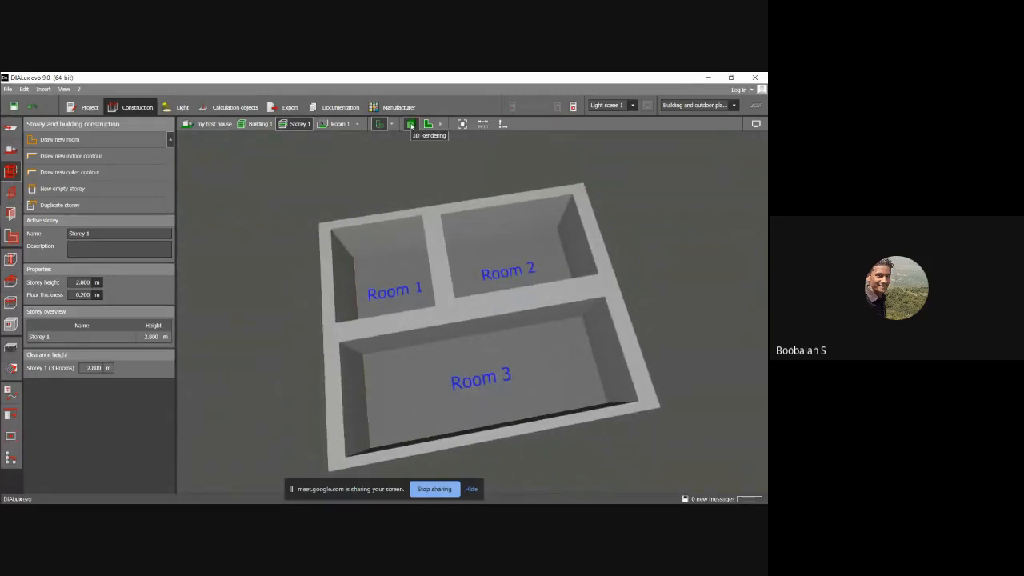
pyautogui.moveTo(422, 267); pyautogui.dragTo(458, 264)
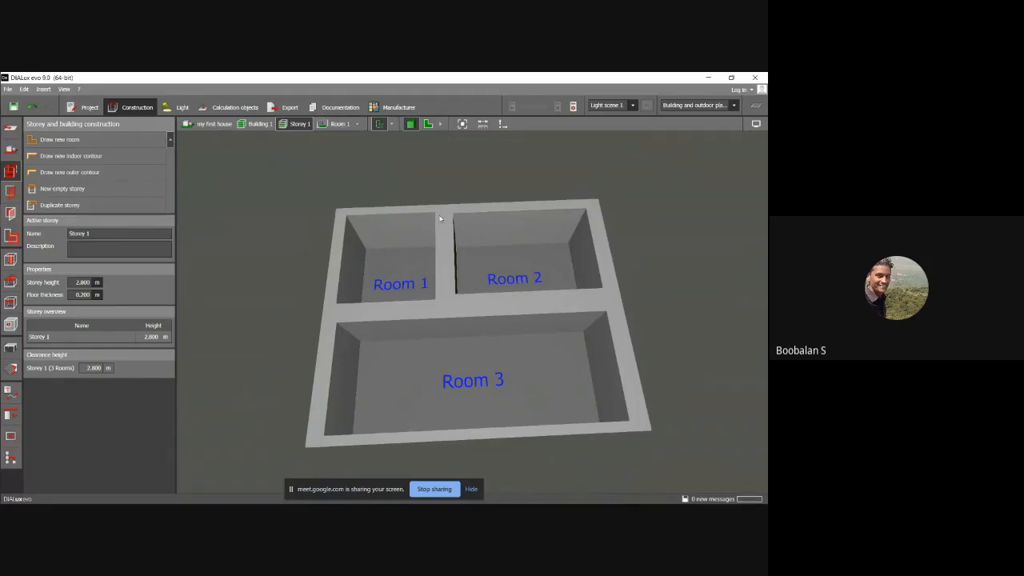
# Step: In the floor plan, thin the wall between Room 1 and Room 2 and enlarge Room 2 to about 6.2 m by 4.2 m
pyautogui.click(428, 123)
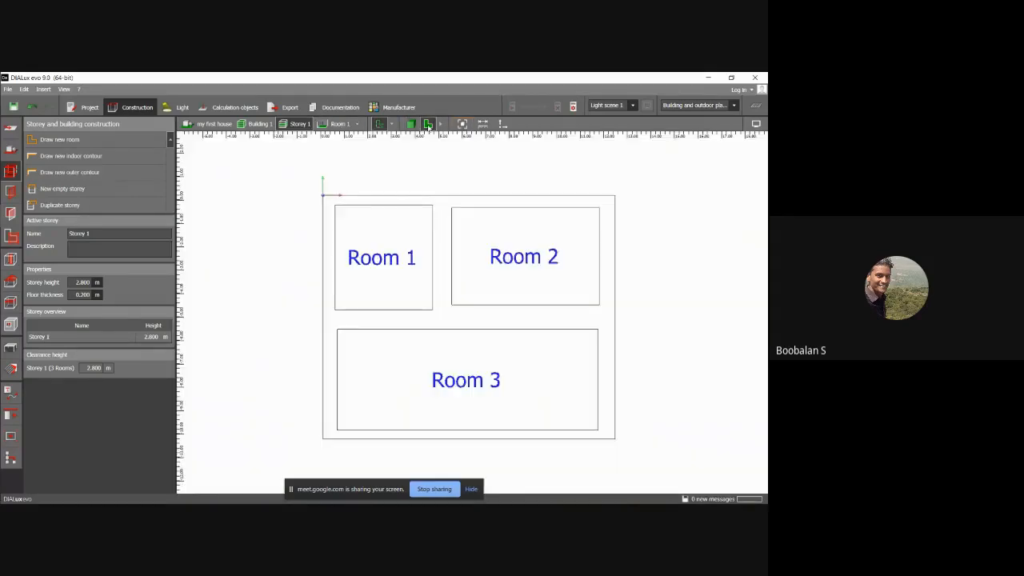
pyautogui.click(429, 233)
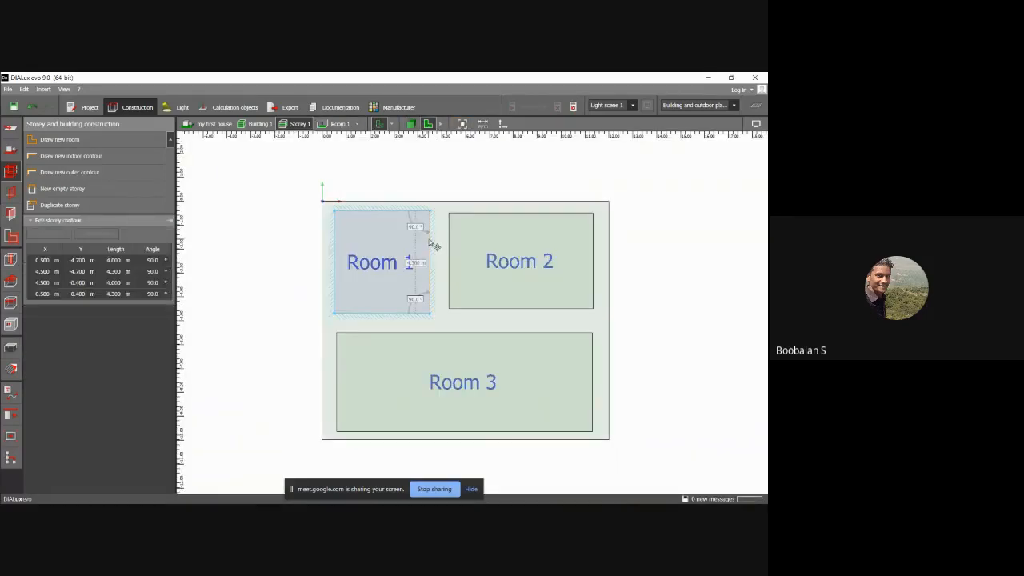
pyautogui.moveTo(429, 244); pyautogui.dragTo(445, 246)
pyautogui.click(451, 244)
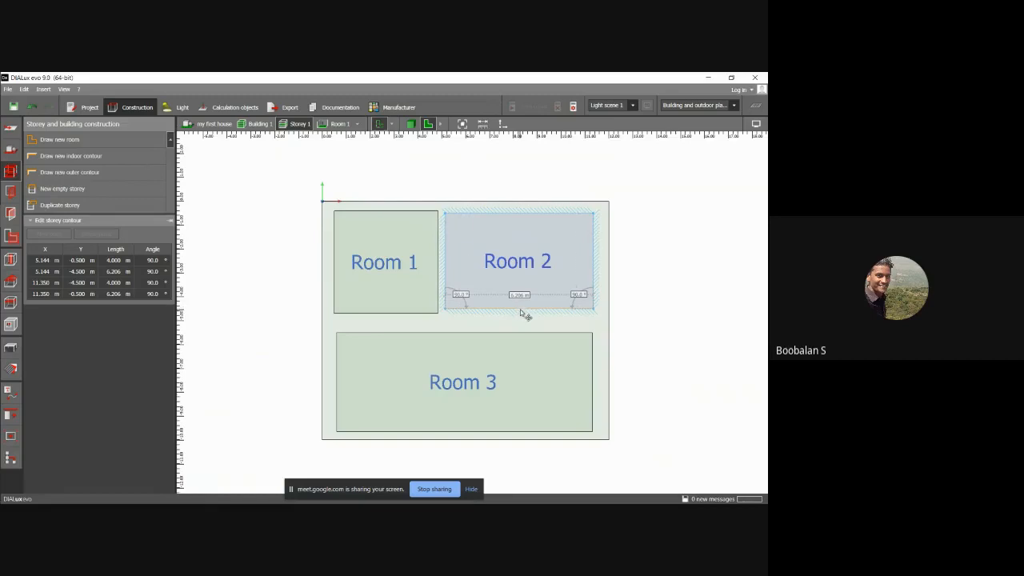
pyautogui.moveTo(521, 311); pyautogui.dragTo(524, 319)
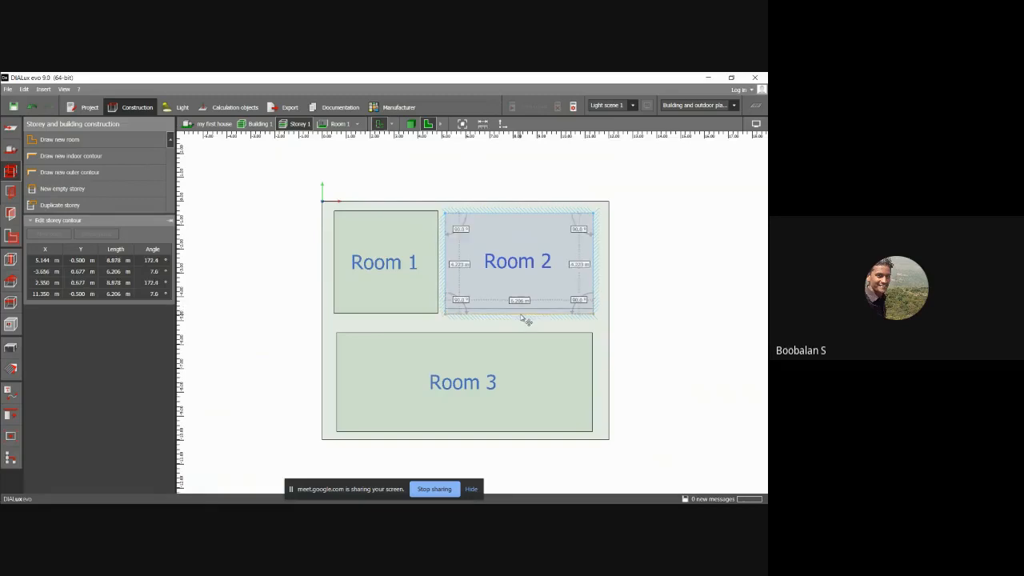
# Step: Move the lower walls of Room 1 and Room 2 toward Room 3, making them about 4.5 m and 4.4 m deep
pyautogui.click(397, 319)
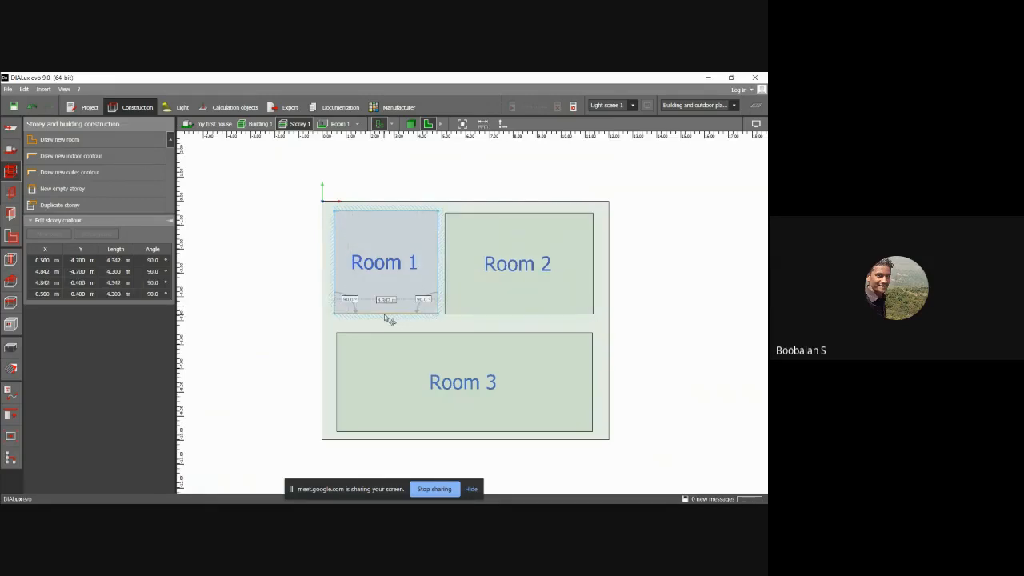
pyautogui.moveTo(386, 315); pyautogui.dragTo(390, 320)
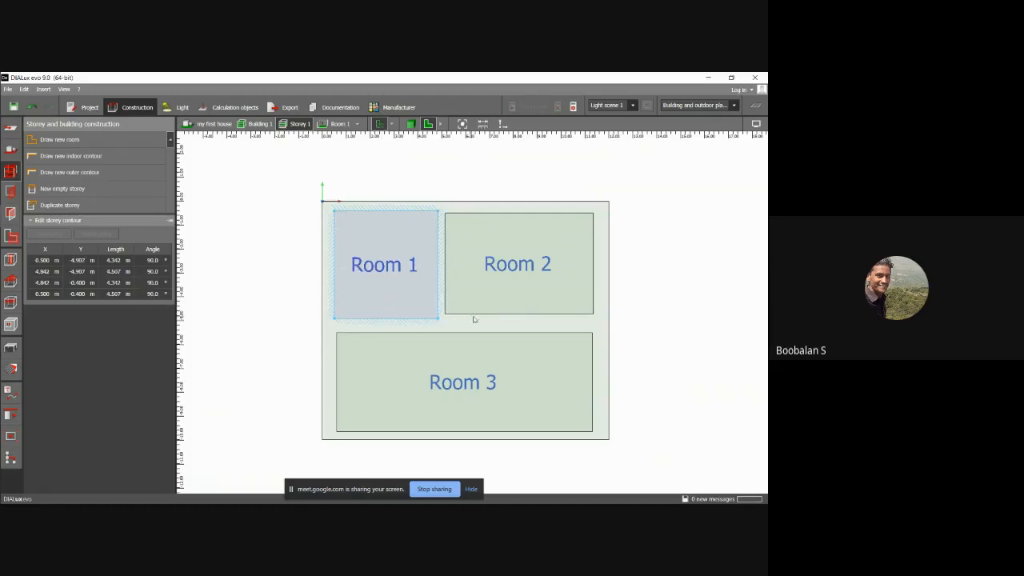
pyautogui.click(477, 317)
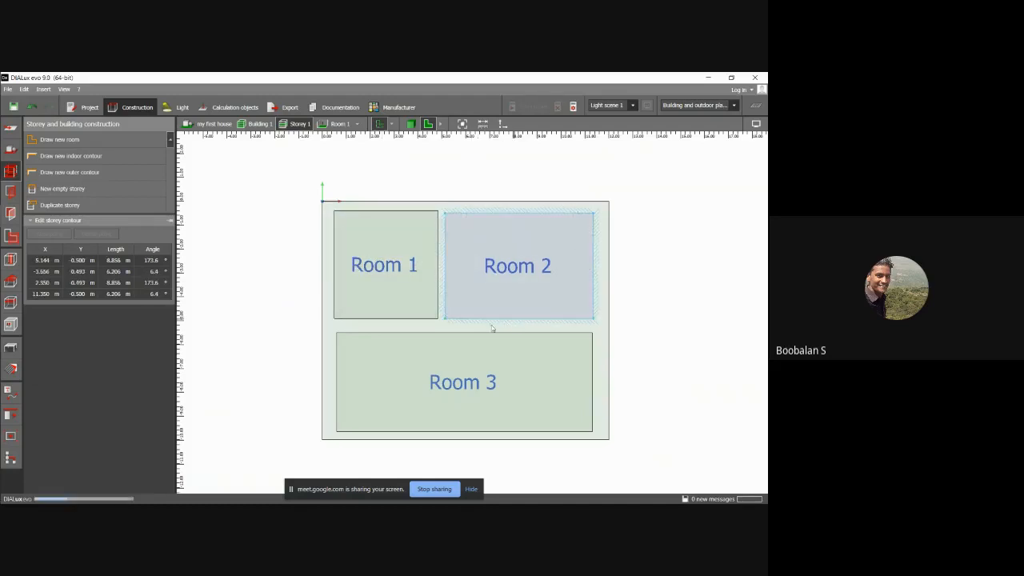
# Step: Enlarge Room 3 to about 10.9 m by 4.4 m by moving its upper and left walls outward
pyautogui.click(453, 333)
pyautogui.moveTo(454, 333); pyautogui.dragTo(454, 327)
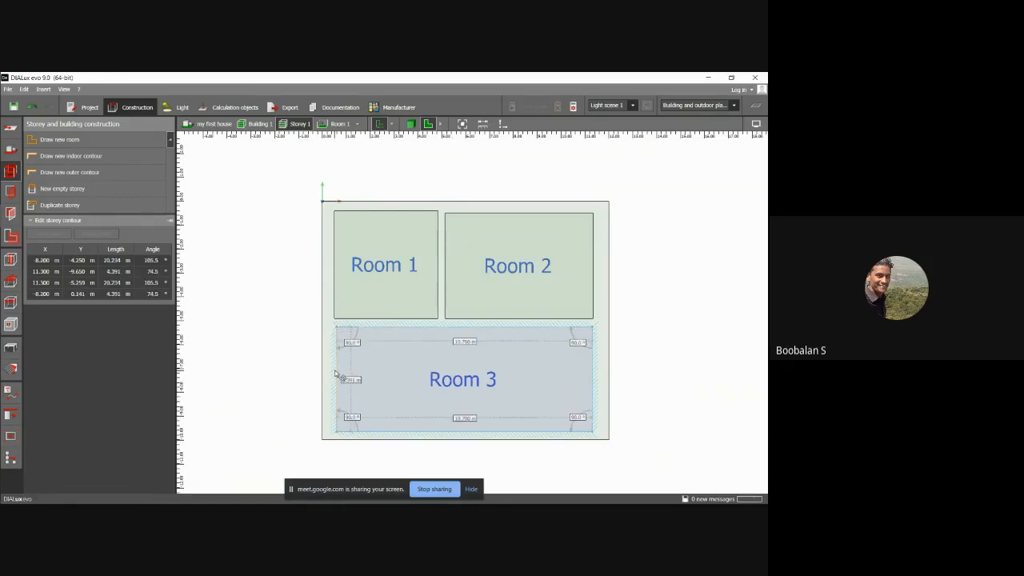
pyautogui.moveTo(334, 373); pyautogui.dragTo(331, 372)
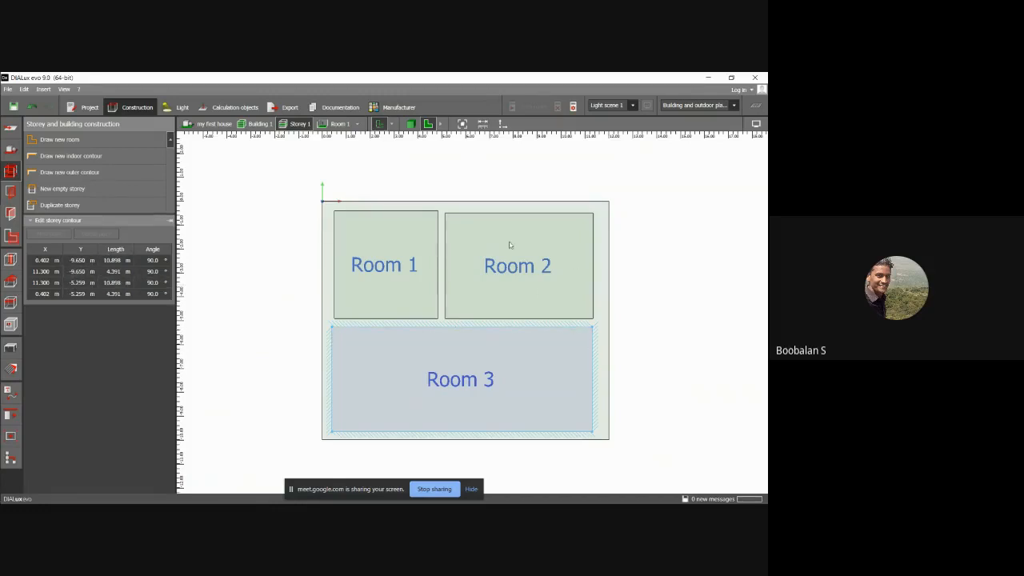
# Step: Move Room 2's upper wall toward the storey's outer edge, making the room about 4.6 m deep
pyautogui.click(483, 215)
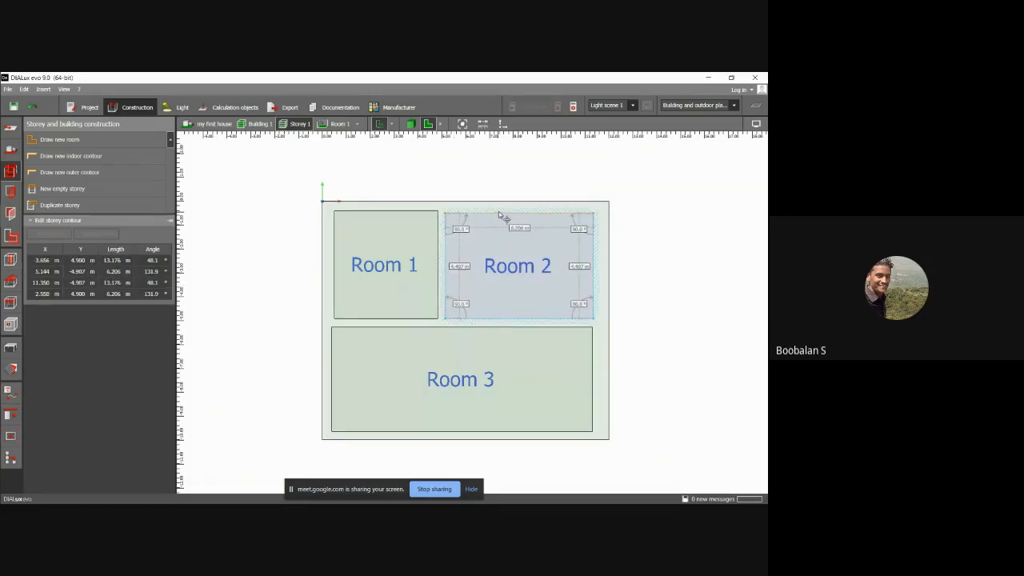
pyautogui.click(499, 212)
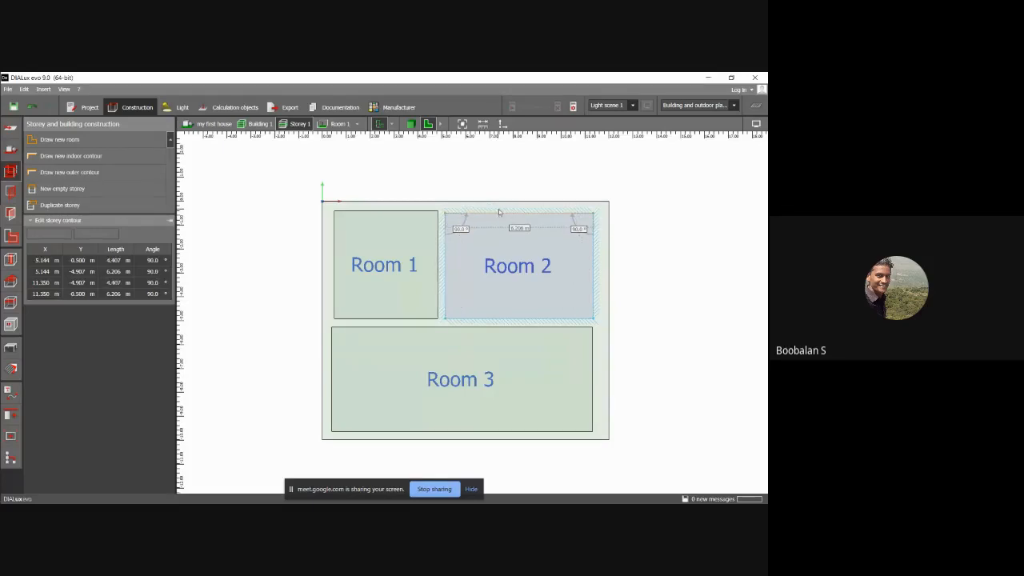
pyautogui.moveTo(500, 211); pyautogui.dragTo(500, 209)
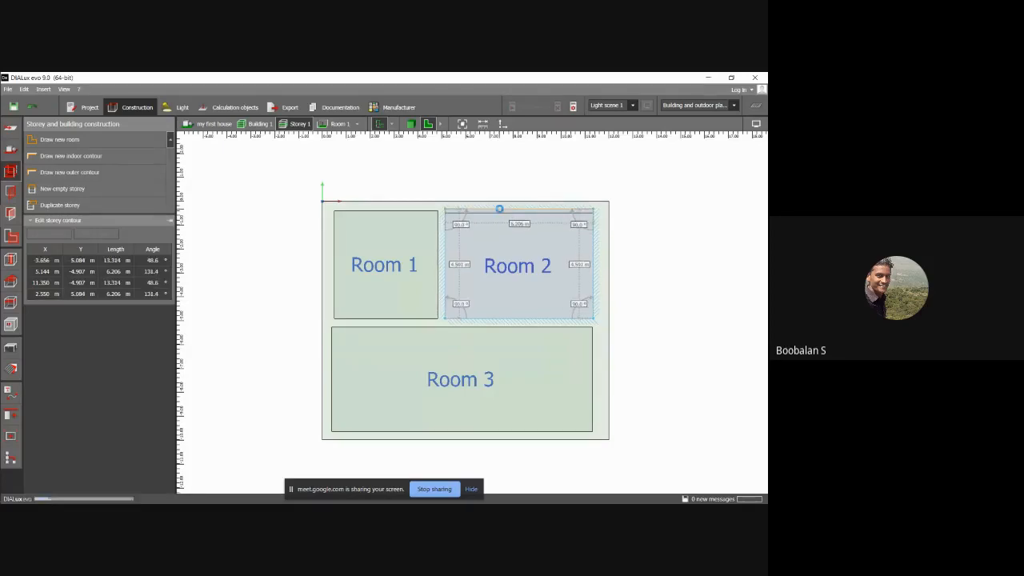
# Step: Enlarge Room 1 to about 4.5 m wide and 4.66 m deep by moving its upper and left walls outward
pyautogui.click(395, 214)
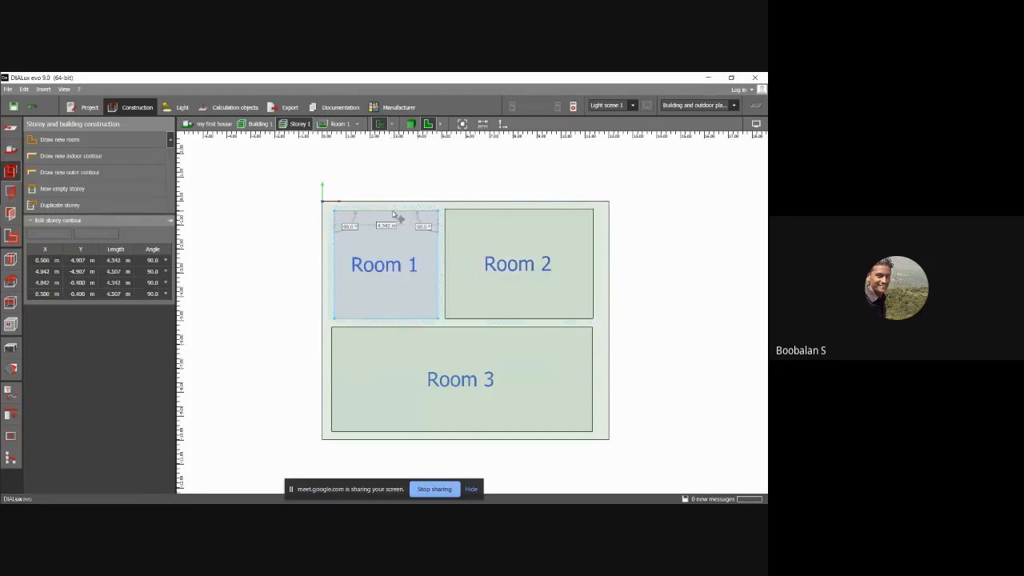
pyautogui.click(469, 190)
pyautogui.click(391, 213)
pyautogui.moveTo(388, 210); pyautogui.dragTo(388, 207)
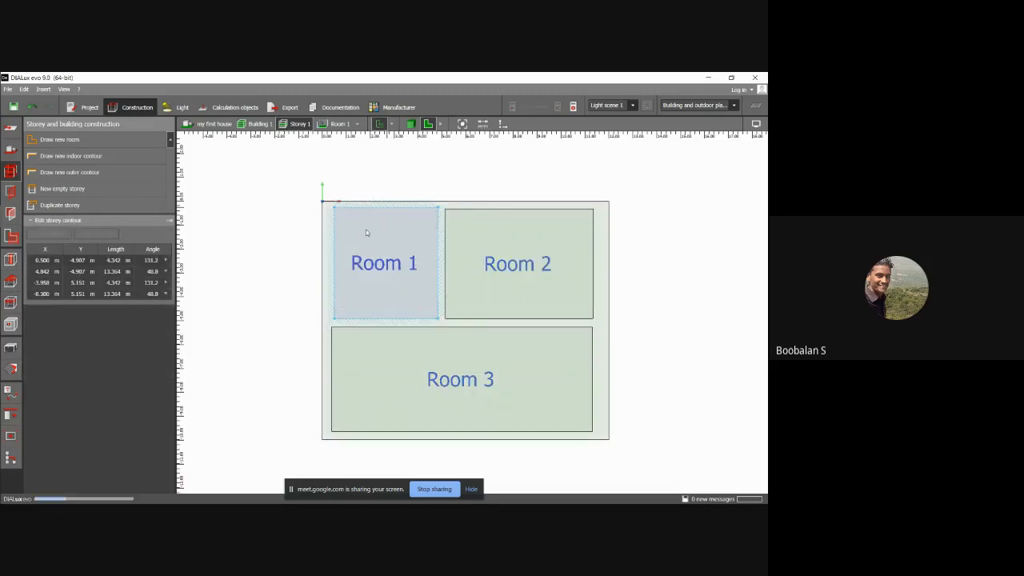
pyautogui.moveTo(333, 259); pyautogui.dragTo(330, 261)
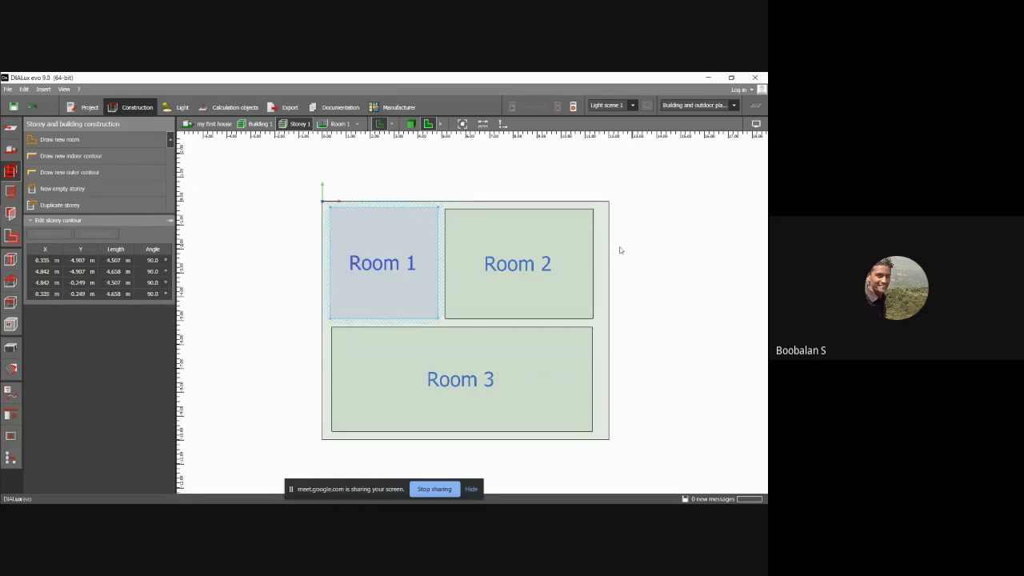
pyautogui.click(619, 250)
pyautogui.click(596, 263)
pyautogui.moveTo(599, 264); pyautogui.dragTo(598, 265)
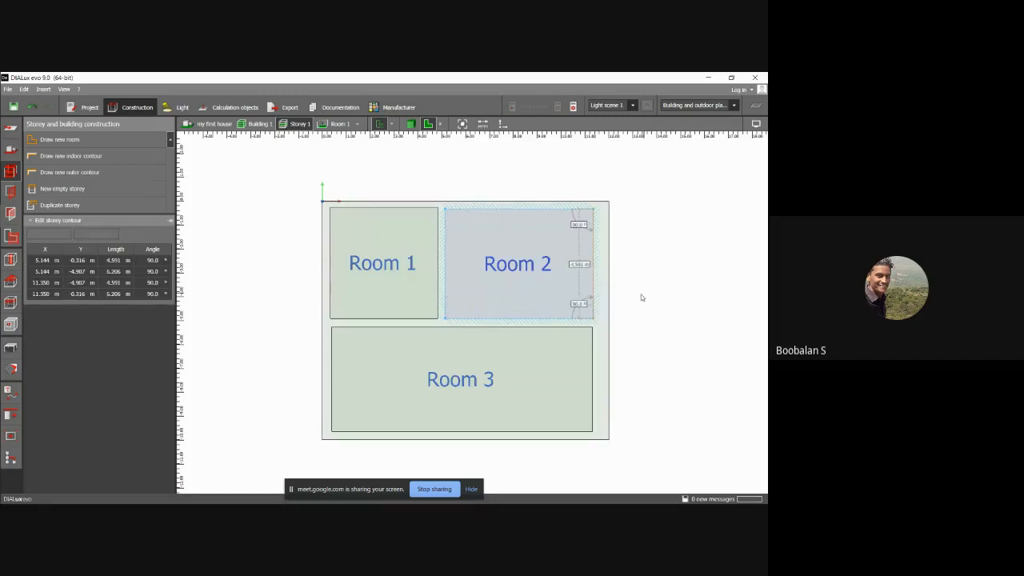
# Step: Move the right walls of Room 3 and Room 2 outward, making Room 3 about 11.06 m wide and roughly aligning both walls
pyautogui.click(639, 300)
pyautogui.click(597, 355)
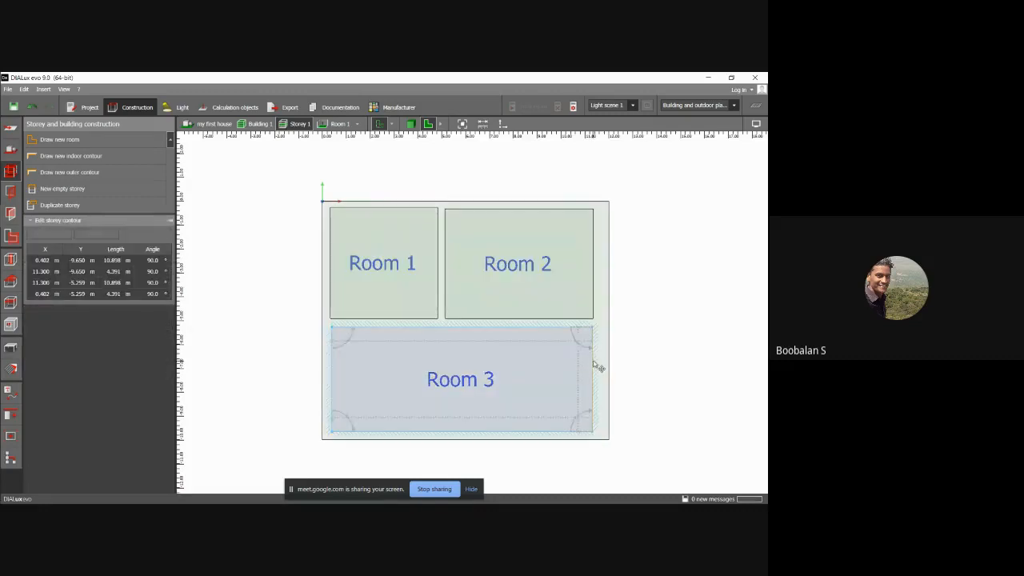
pyautogui.moveTo(602, 367); pyautogui.dragTo(599, 367)
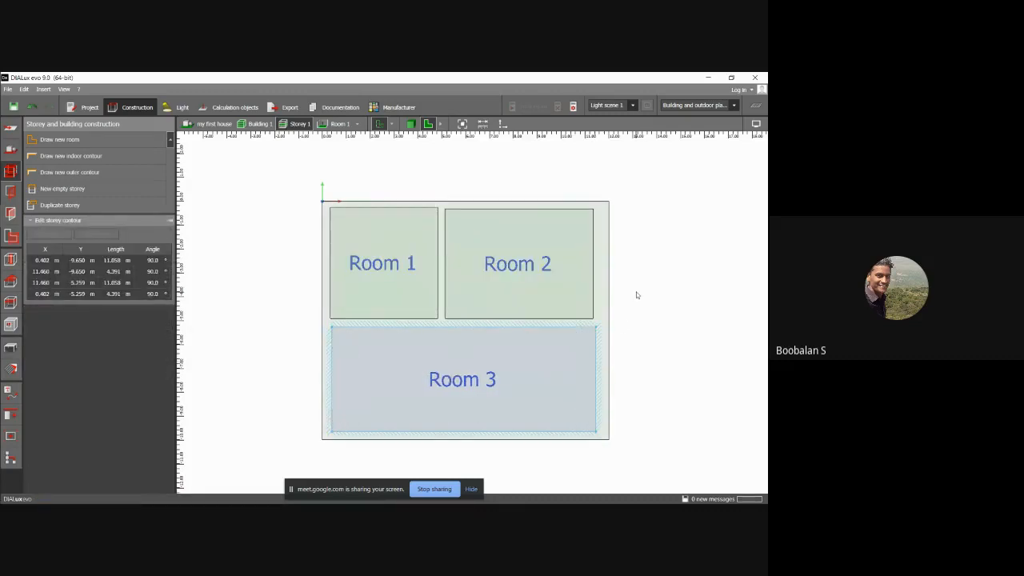
pyautogui.click(614, 292)
pyautogui.click(597, 272)
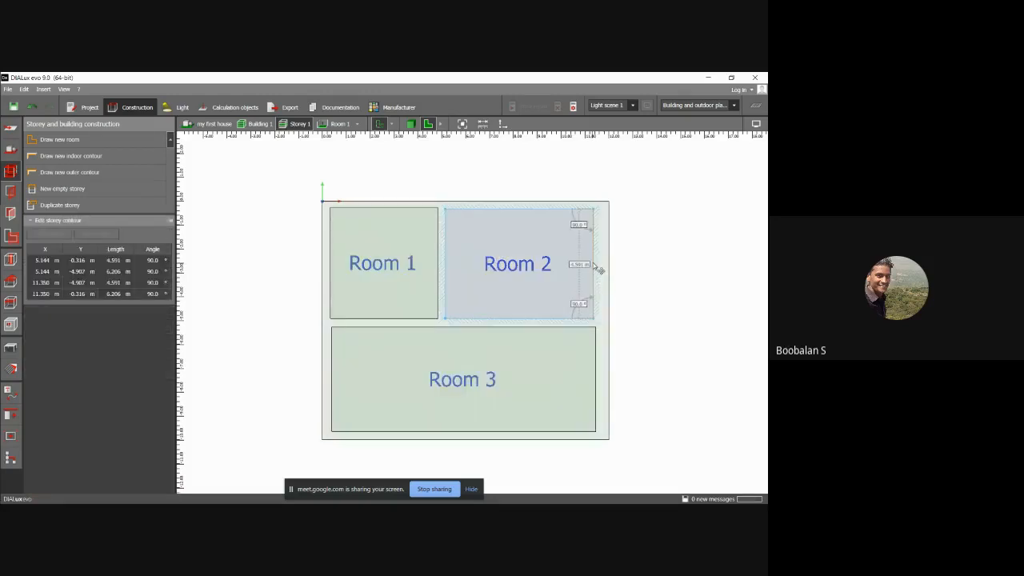
pyautogui.moveTo(598, 268); pyautogui.dragTo(603, 269)
pyautogui.click(641, 265)
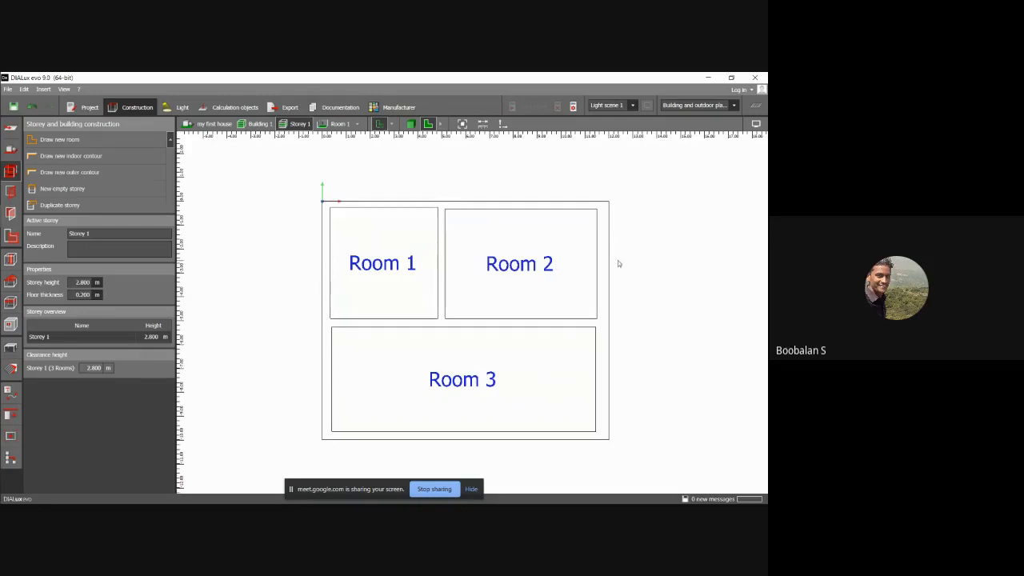
# Step: Show the storey in 3D, inspect the walls, and open the aperture tools, dismissing the save reminder without saving
pyautogui.click(409, 124)
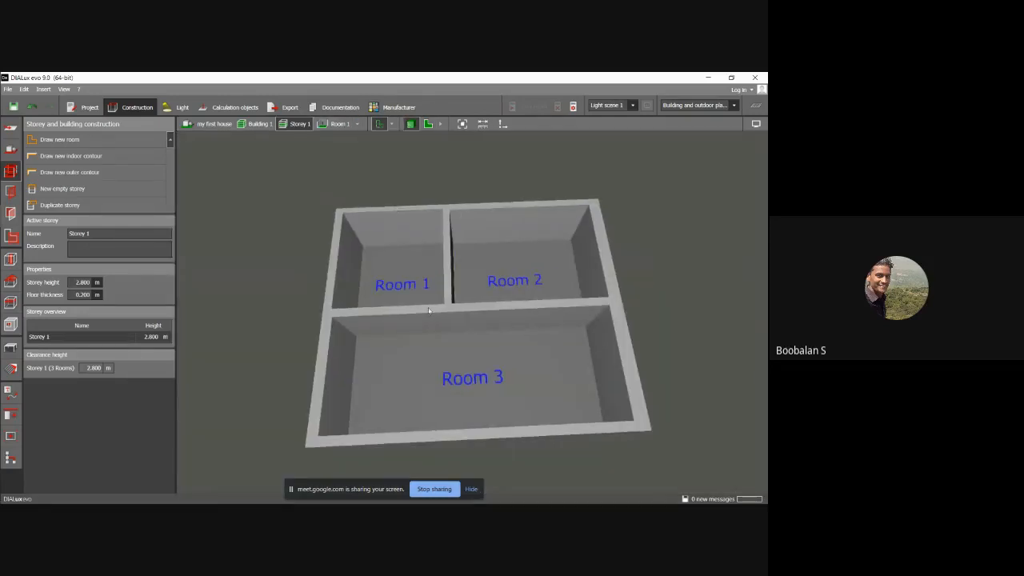
pyautogui.moveTo(429, 310)
pyautogui.mouseDown(button='right')
pyautogui.moveTo(409, 312)
pyautogui.moveTo(377, 288)
pyautogui.moveTo(384, 264)
pyautogui.moveTo(456, 284)
pyautogui.moveTo(451, 336)
pyautogui.moveTo(409, 315)
pyautogui.moveTo(418, 314)
pyautogui.mouseUp(button='right')
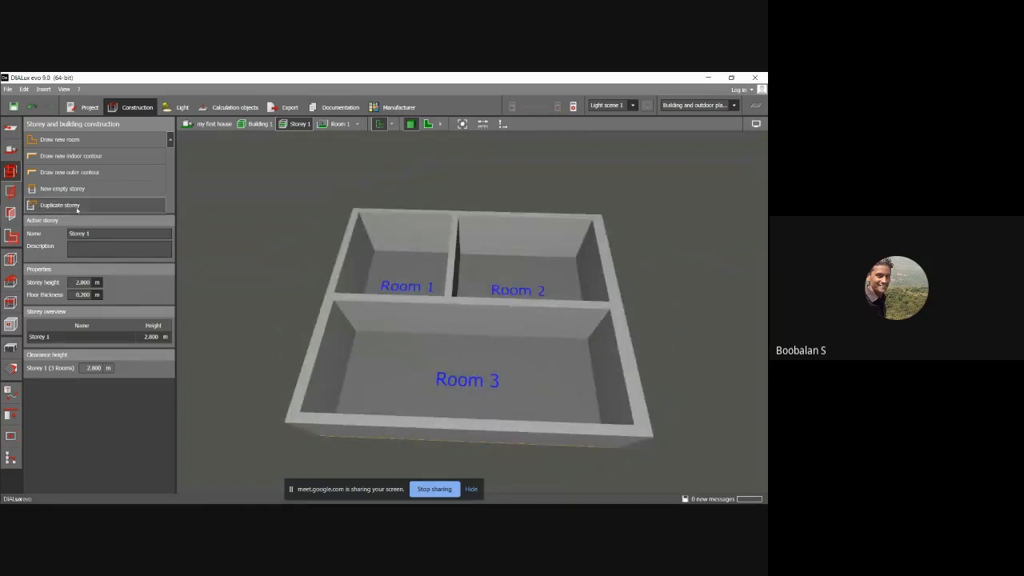
pyautogui.moveTo(347, 264); pyautogui.dragTo(373, 277, button='right')
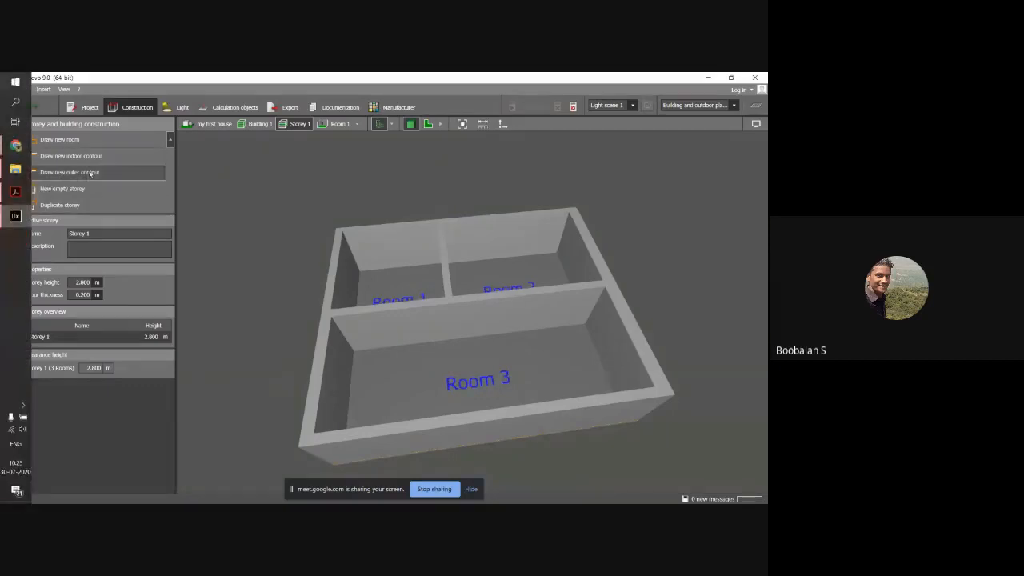
pyautogui.moveTo(1, 400)
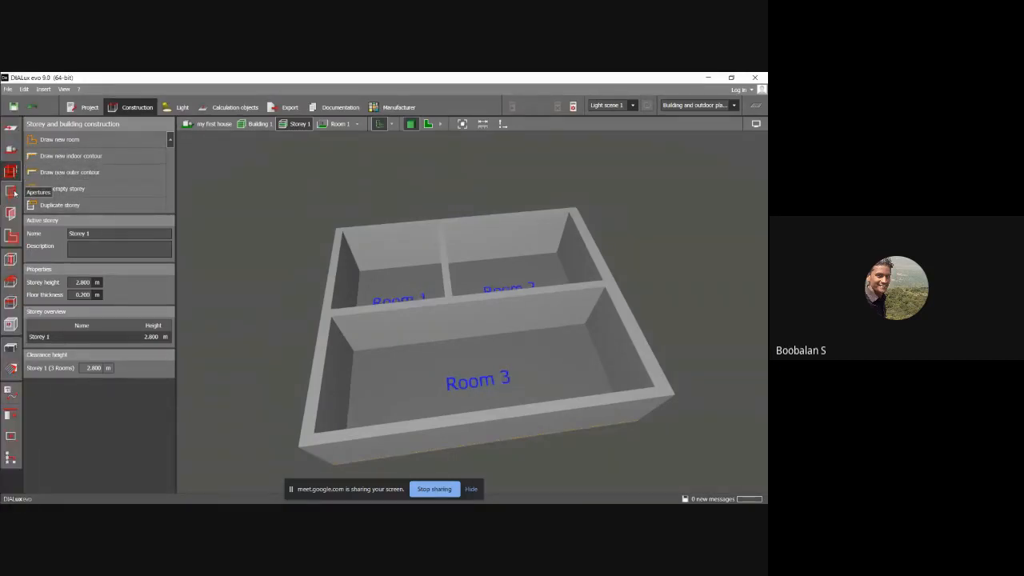
pyautogui.click(11, 192)
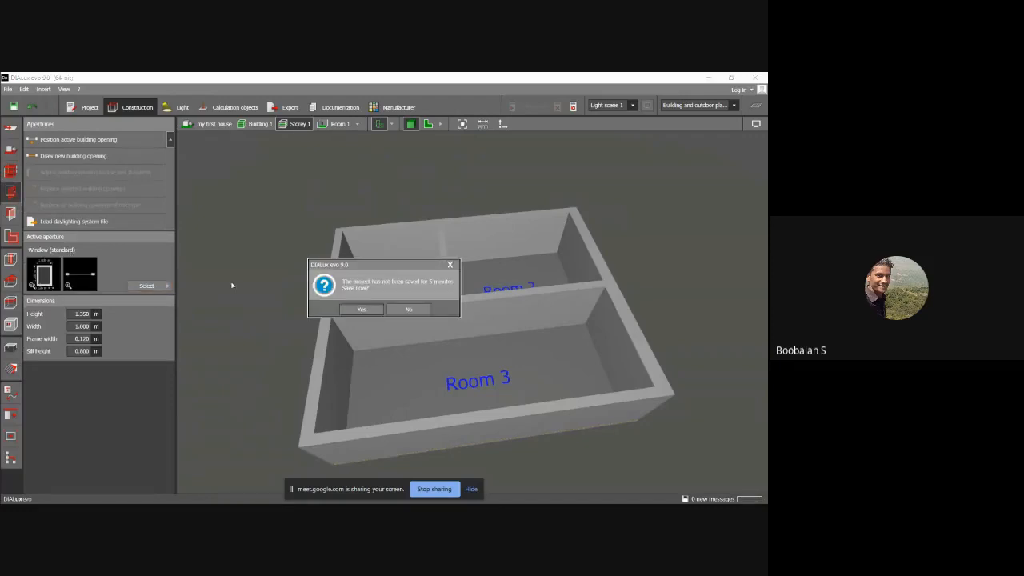
pyautogui.click(449, 265)
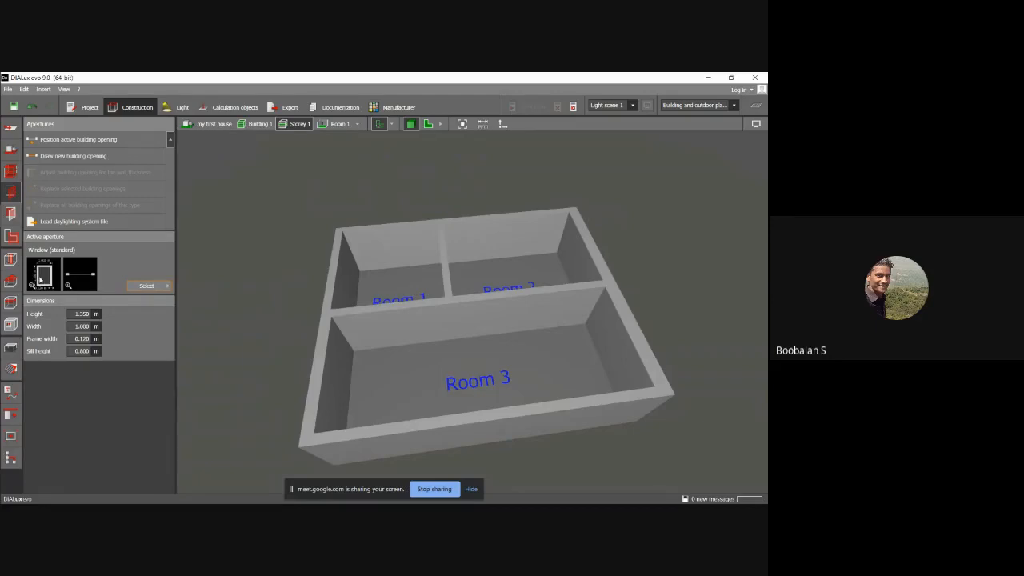
# Step: Choose the 3-wing window with transom, 3 m wide and 1.5 m high, from the aperture catalogue as the active aperture
pyautogui.click(168, 289)
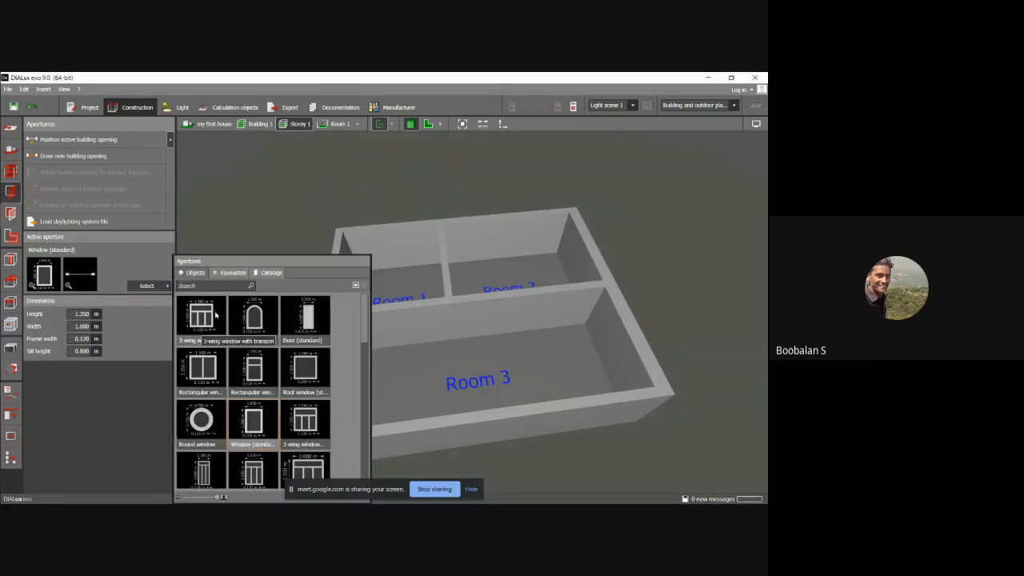
pyautogui.moveTo(367, 304); pyautogui.dragTo(350, 455)
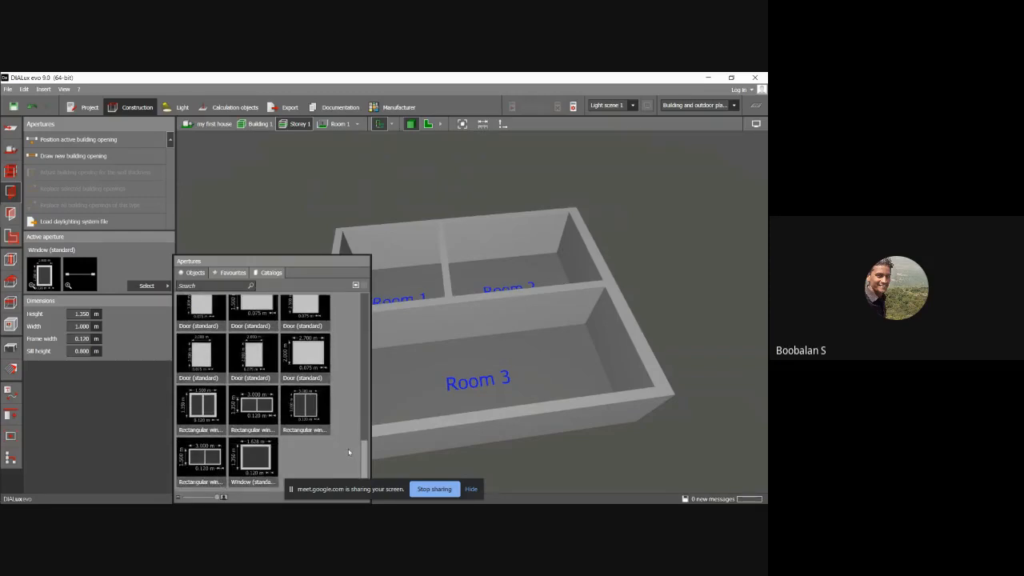
pyautogui.scroll(10, 349, 453)
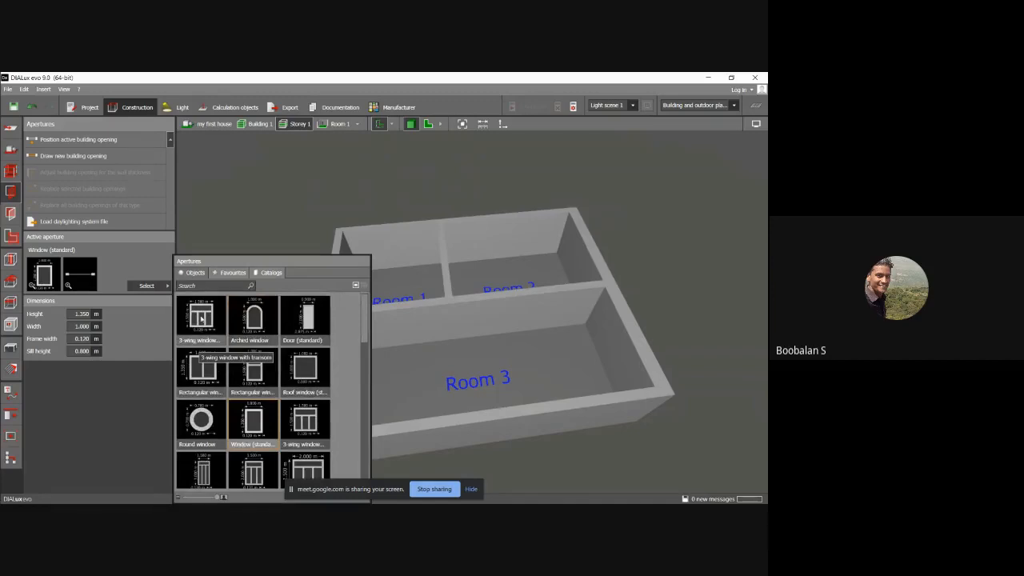
pyautogui.scroll(-1, 200, 361)
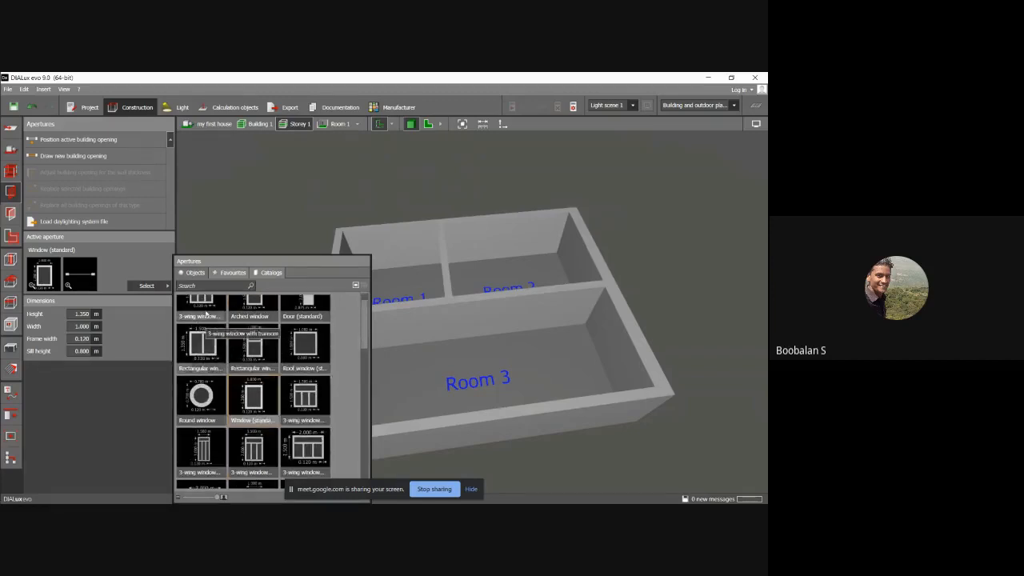
pyautogui.scroll(-2, 206, 351)
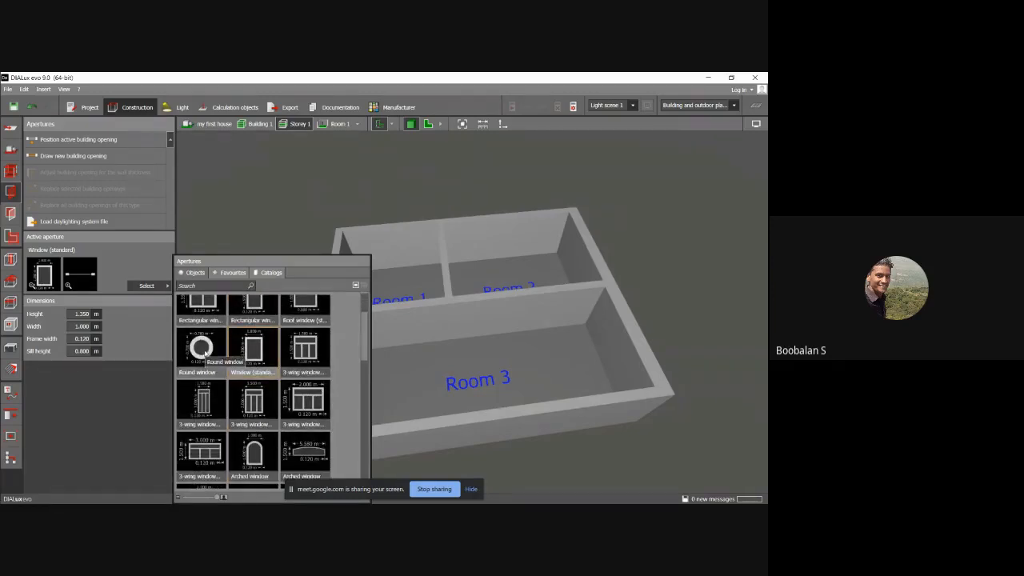
pyautogui.scroll(-2, 284, 360)
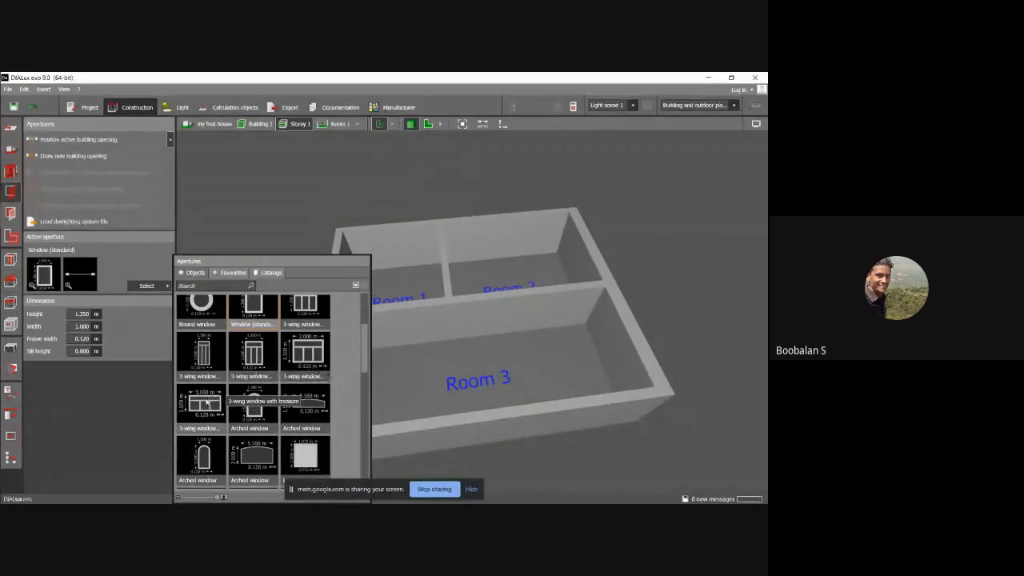
pyautogui.click(205, 404)
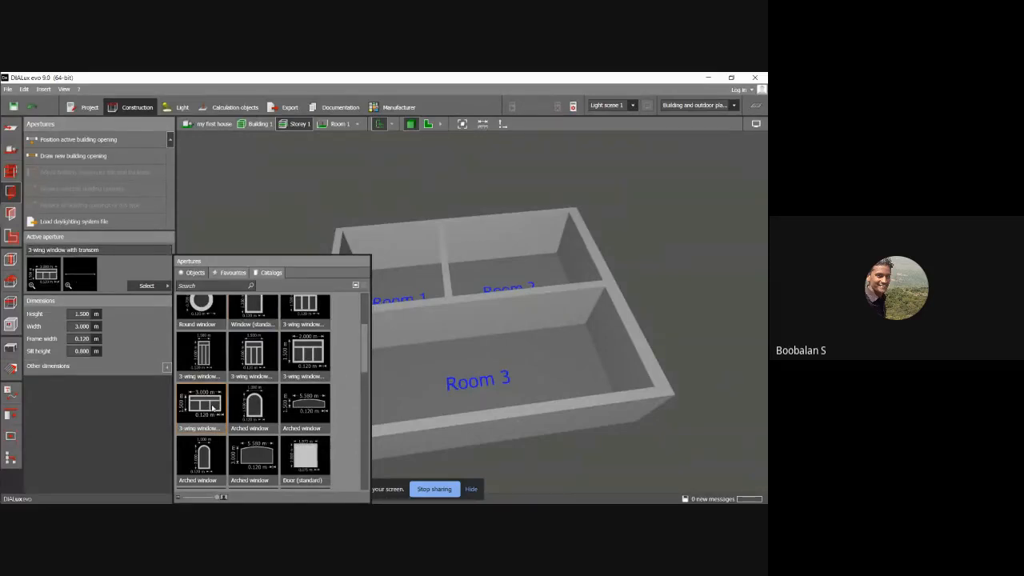
pyautogui.click(103, 292)
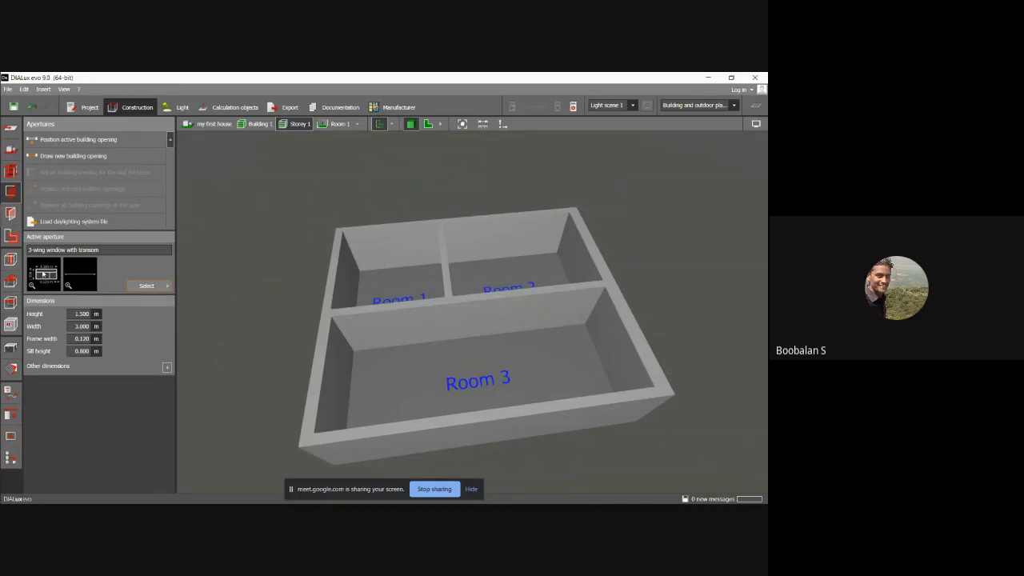
# Step: Place the 3-wing window in Room 1's outer wall opposite Room 3, at about X 2.2 m
pyautogui.moveTo(384, 269); pyautogui.dragTo(379, 278, button='right')
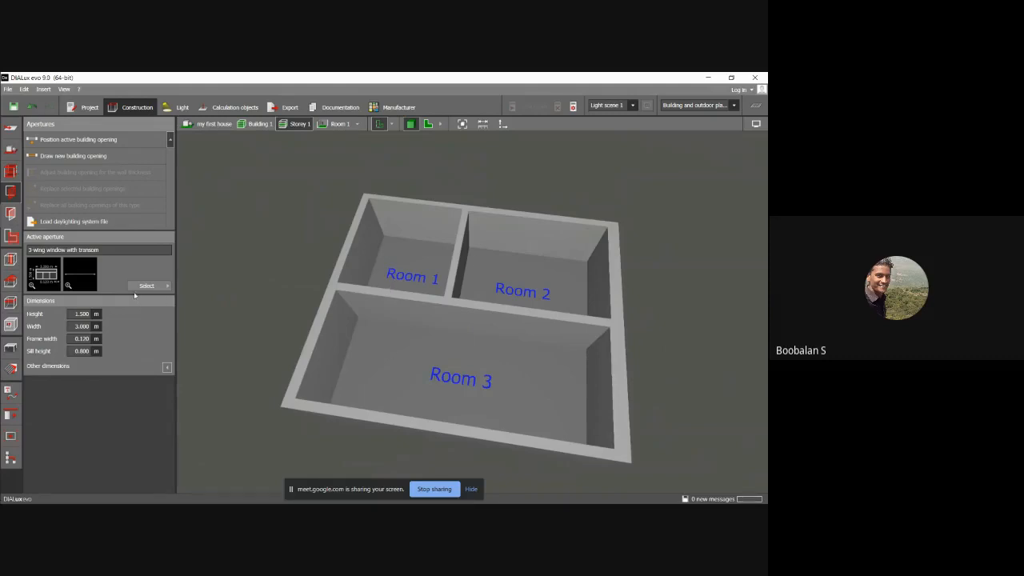
pyautogui.moveTo(68, 283)
pyautogui.click(413, 216)
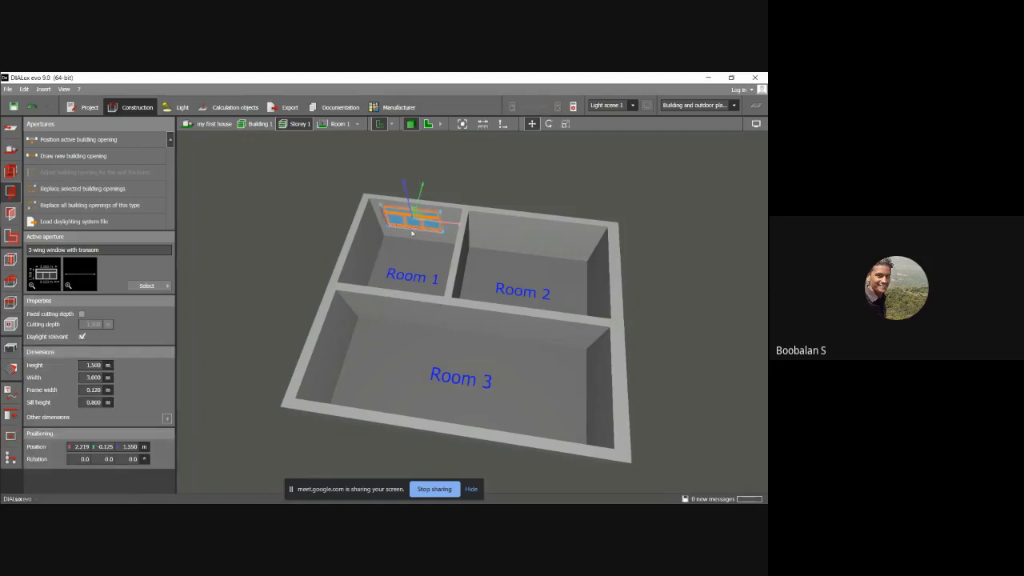
# Step: Place a second 3-wing window in Room 2's part of the same outer wall, at about X 8.7 m
pyautogui.moveTo(354, 256); pyautogui.dragTo(225, 213, button='right')
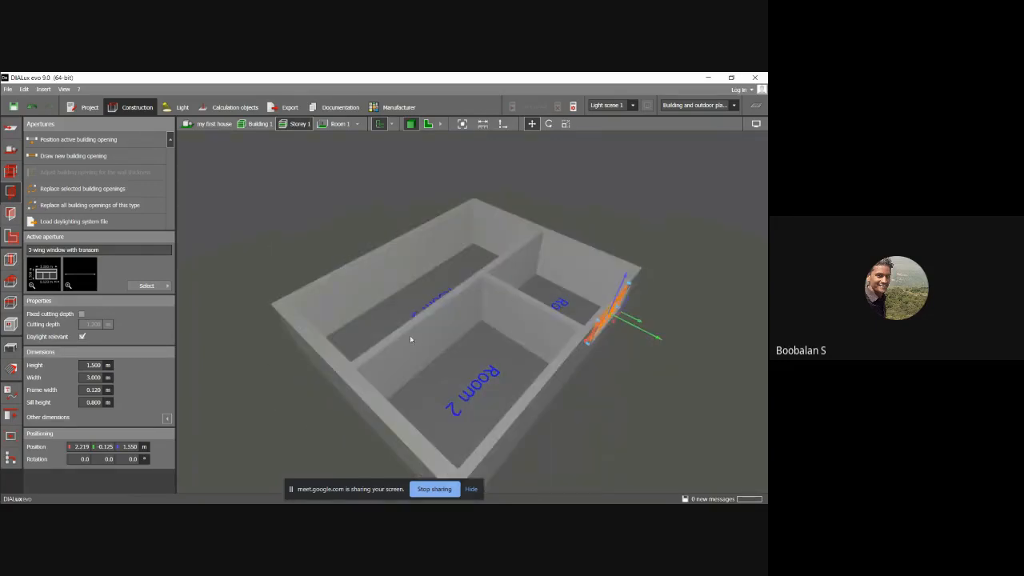
pyautogui.moveTo(410, 339); pyautogui.dragTo(352, 306, button='right')
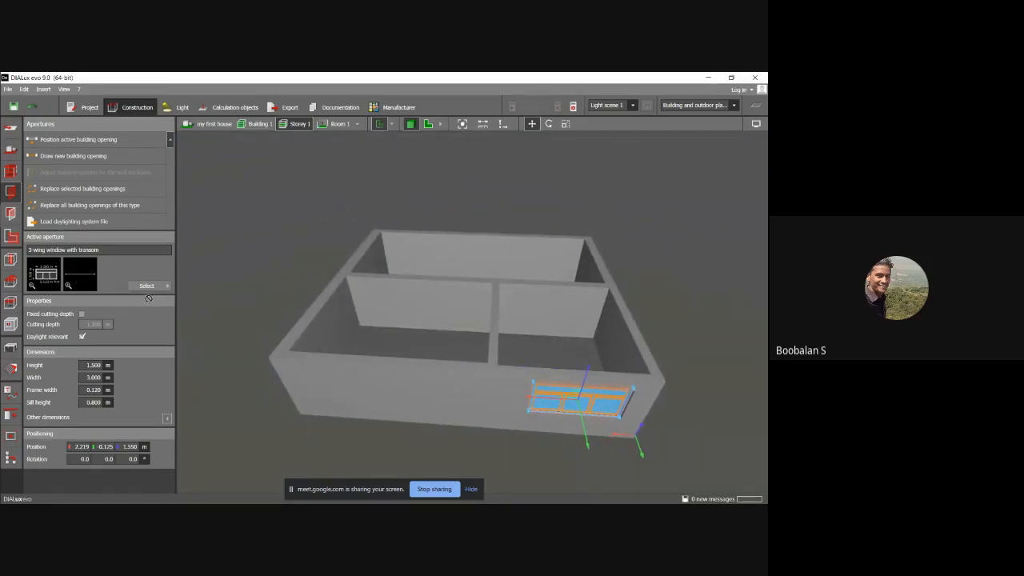
pyautogui.click(379, 382)
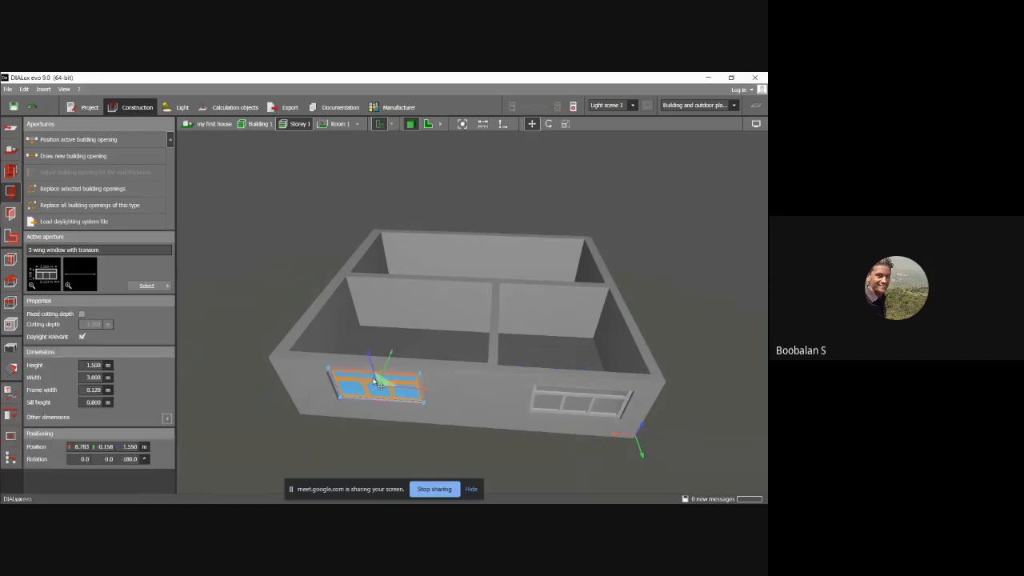
# Step: Place a third 3-wing window in Room 3's long outer wall, towards the end on Room 2's side
pyautogui.click(310, 346)
pyautogui.moveTo(419, 356); pyautogui.dragTo(244, 355, button='middle')
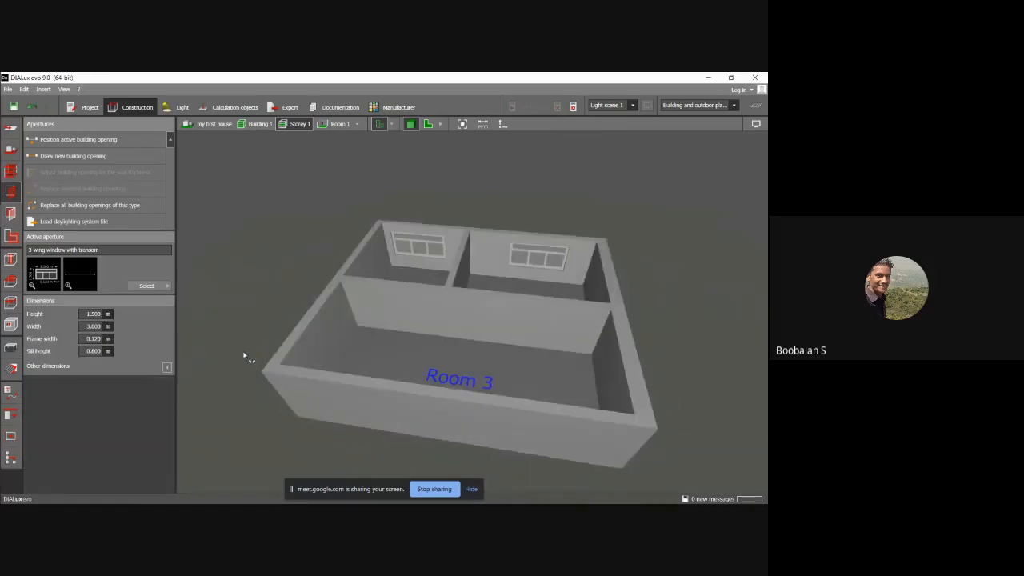
pyautogui.click(444, 248)
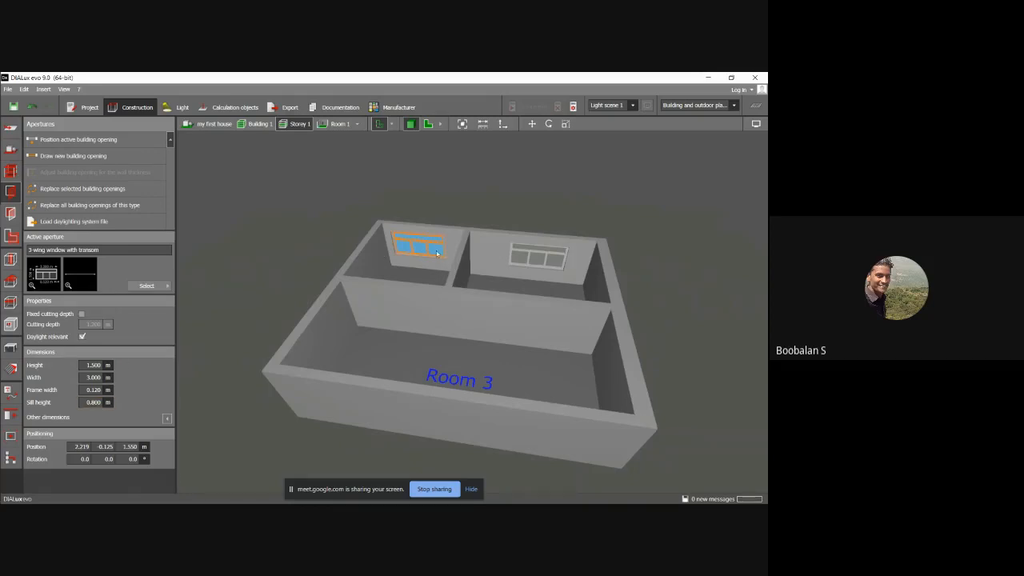
pyautogui.moveTo(462, 286); pyautogui.dragTo(350, 298, button='middle')
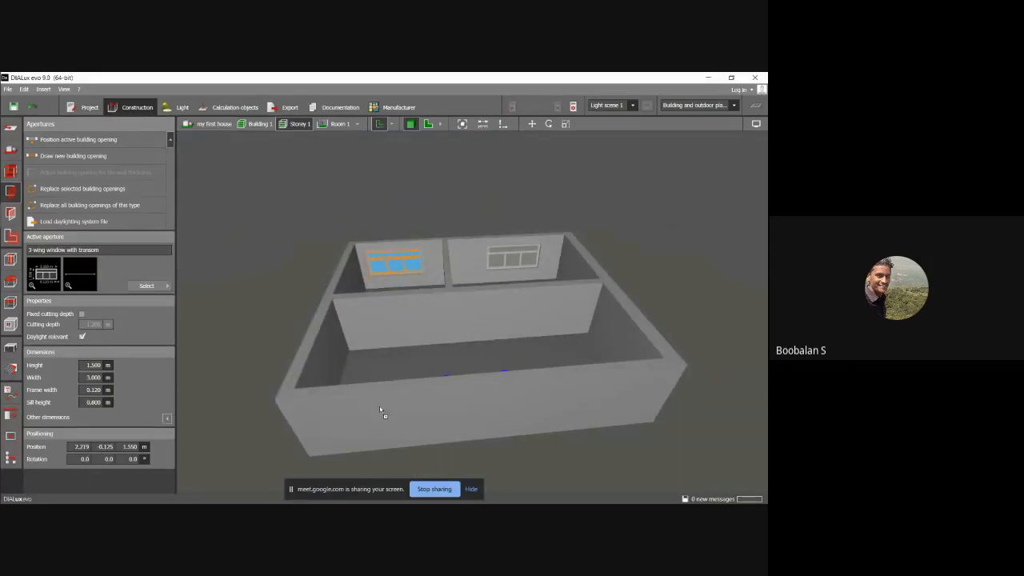
pyautogui.moveTo(380, 410); pyautogui.dragTo(381, 410)
pyautogui.hotkey('ctrl', 'z')
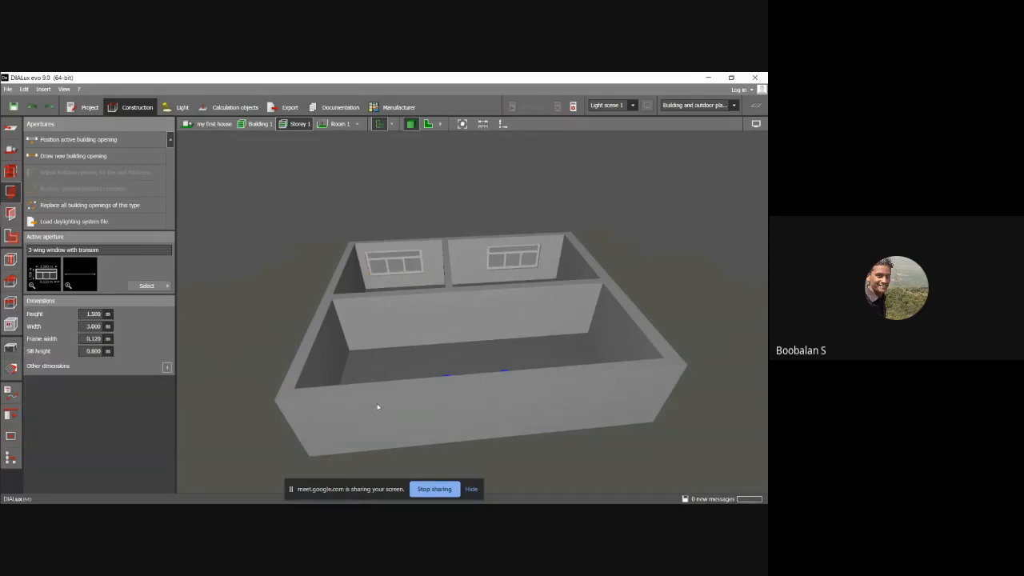
pyautogui.moveTo(57, 288); pyautogui.dragTo(613, 390)
# Step: Choose the rectangular window with mullion and place one each in Room 3's and Room 2's short outer wall, at about Y -7.6 m and -3.1 m
pyautogui.moveTo(562, 364); pyautogui.dragTo(457, 351, button='right')
pyautogui.click(409, 329)
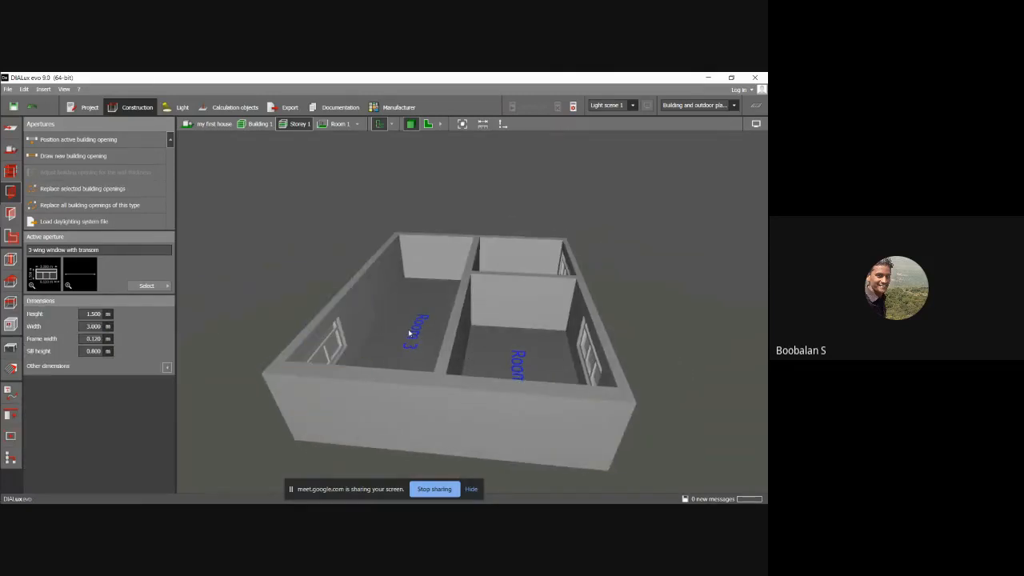
pyautogui.click(167, 286)
pyautogui.scroll(3, 184, 343)
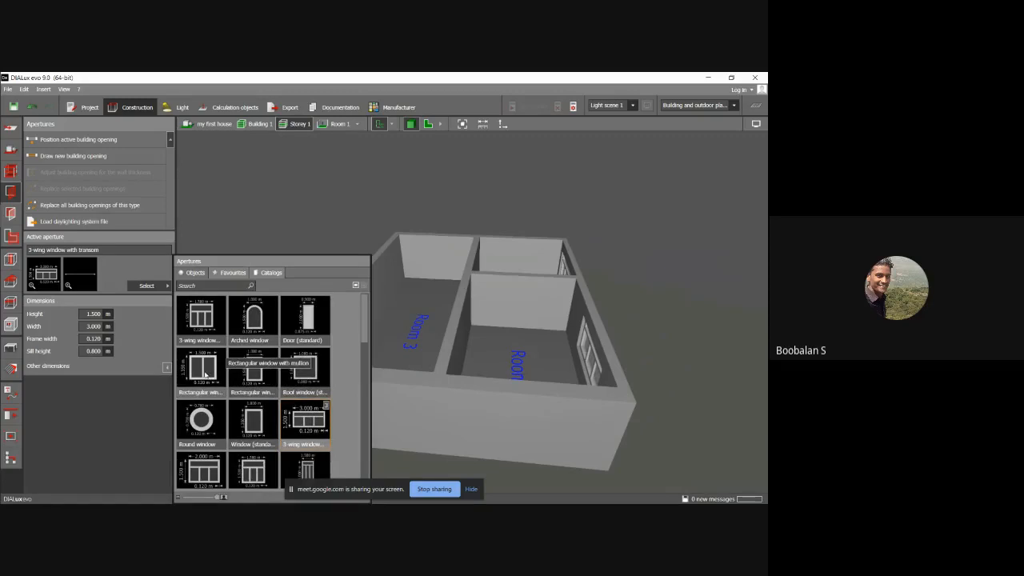
pyautogui.doubleClick(183, 340)
pyautogui.moveTo(46, 275); pyautogui.dragTo(357, 410)
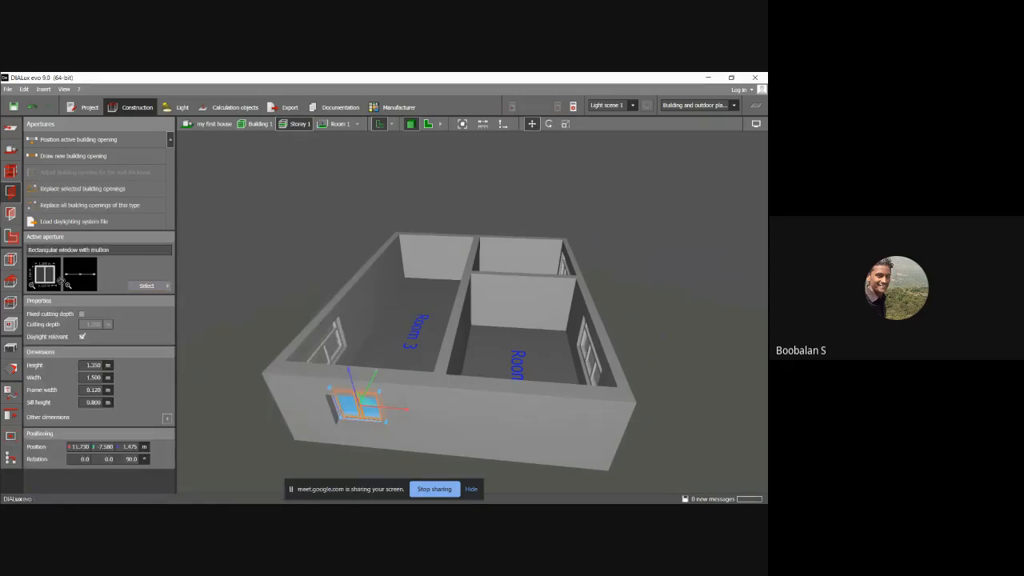
pyautogui.moveTo(55, 279); pyautogui.dragTo(506, 419)
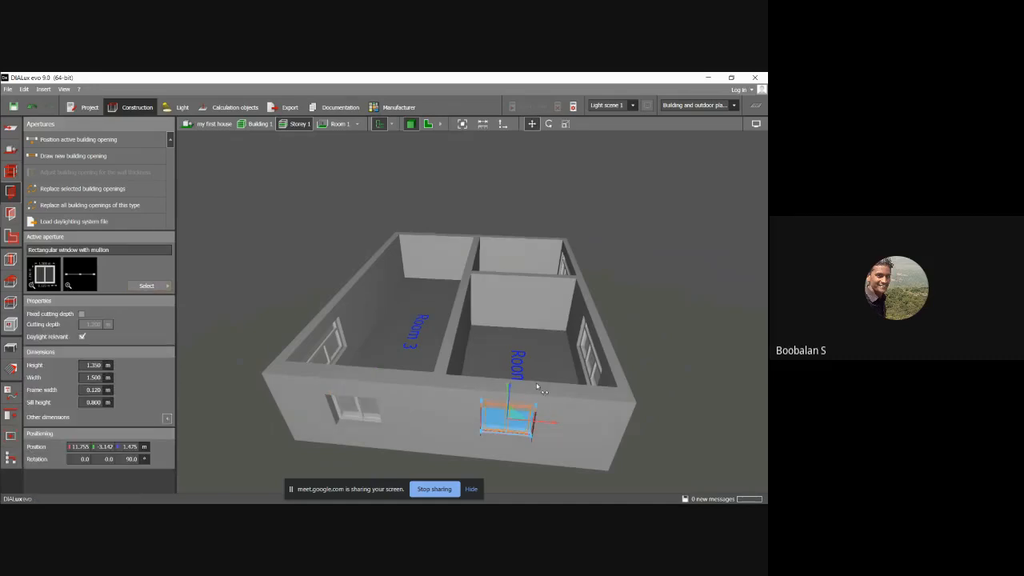
# Step: Place the mullion window twice in the opposite short outer wall, in Room 1's part at about Y -2.5 m and in Room 3's part
pyautogui.moveTo(538, 406); pyautogui.dragTo(354, 370, button='right')
pyautogui.moveTo(48, 272); pyautogui.dragTo(386, 405)
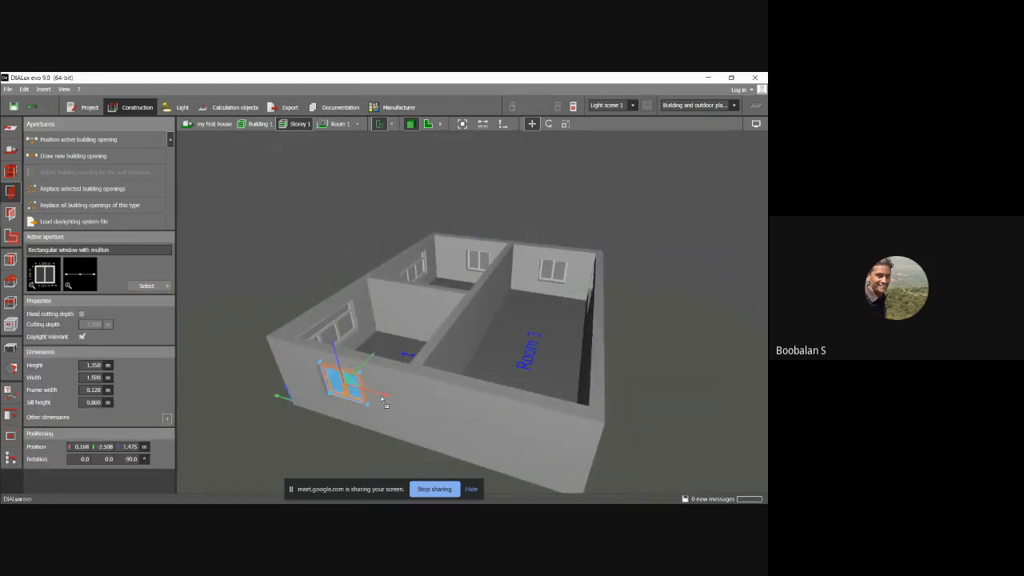
pyautogui.click(483, 413)
pyautogui.moveTo(513, 365); pyautogui.dragTo(452, 371, button='right')
pyautogui.click(241, 251)
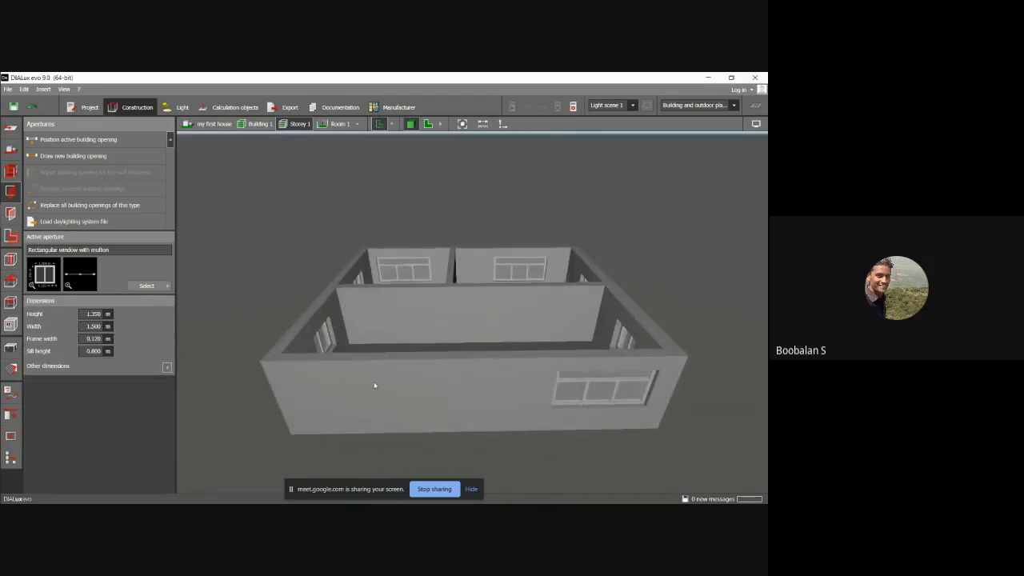
# Step: Choose the 2.8 m high, roughly 4.4 m wide standard door and place it in Room 3's long outer wall at about X 4.0 m
pyautogui.moveTo(374, 386)
pyautogui.mouseDown(button='right')
pyautogui.moveTo(379, 403)
pyautogui.moveTo(376, 373)
pyautogui.moveTo(378, 385)
pyautogui.mouseUp(button='right')
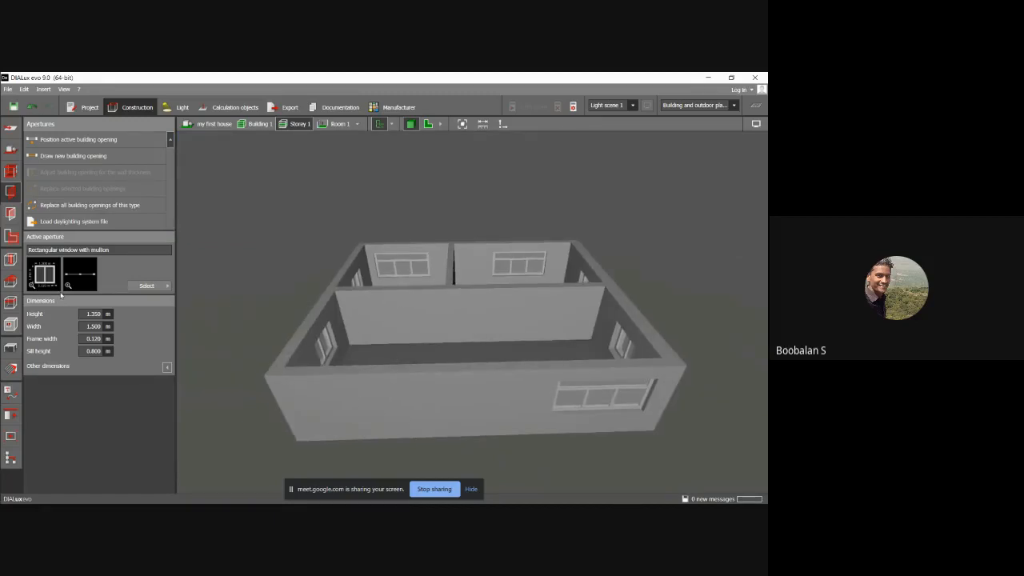
pyautogui.click(132, 287)
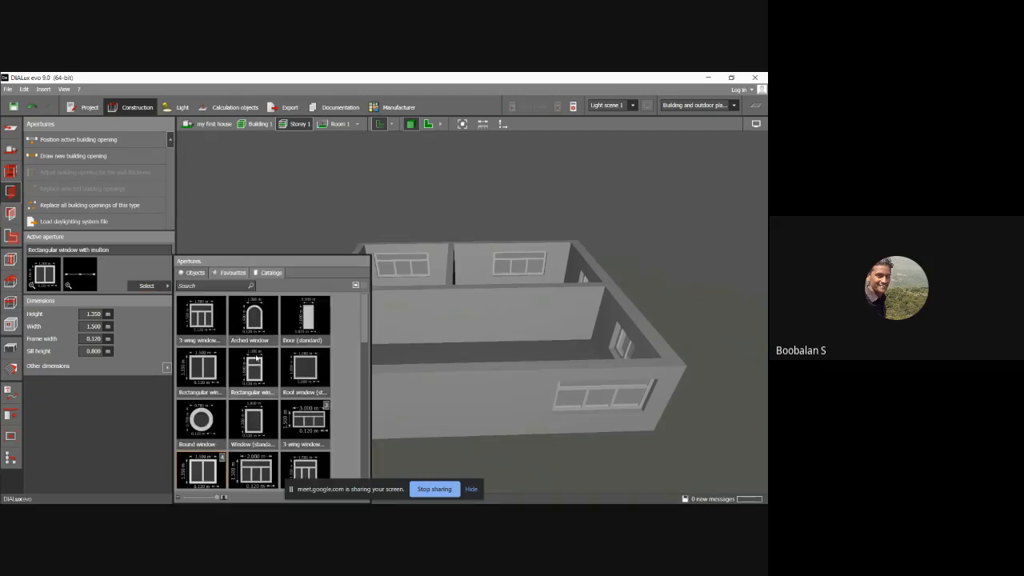
pyautogui.scroll(-4, 256, 360)
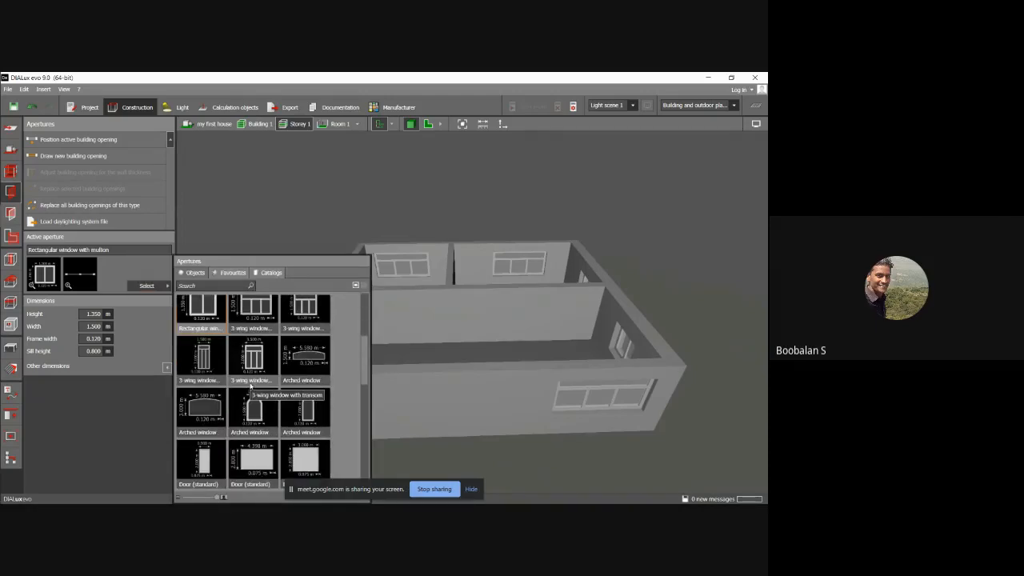
pyautogui.scroll(-2, 253, 387)
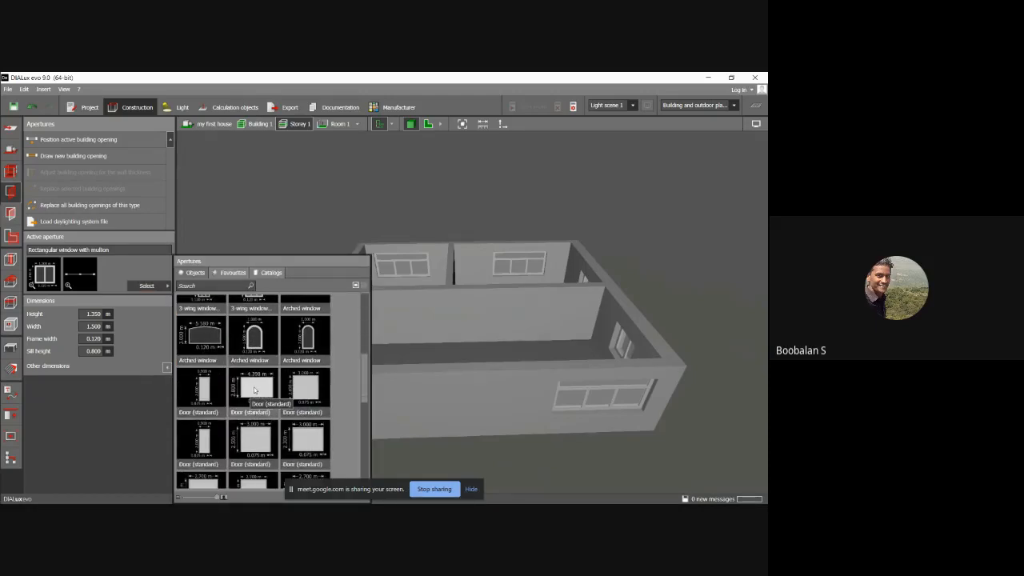
pyautogui.click(252, 389)
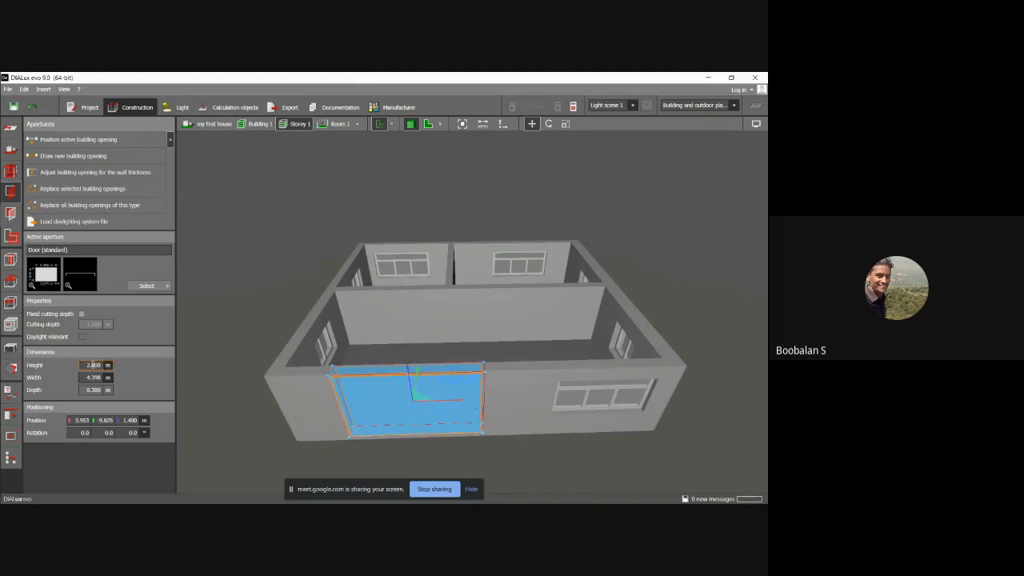
# Step: Set the width of the door in Room 3's outer wall to 3 m
pyautogui.click(93, 377)
pyautogui.write('1')
pyautogui.press('Return')
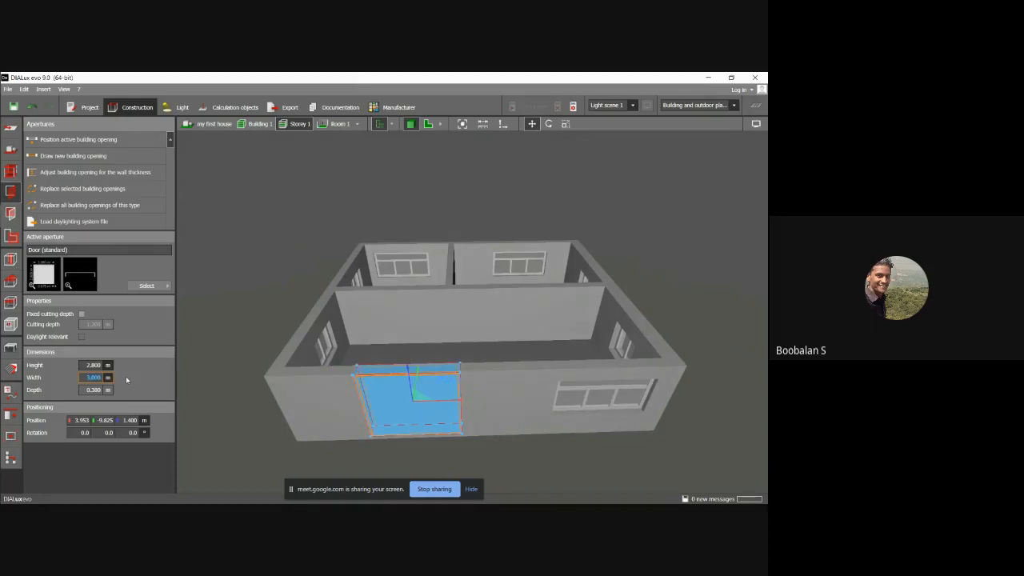
pyautogui.click(209, 329)
# Step: Choose the arched window, 1 m wide and 2 m high, and place it in the wall between Rooms 1 and 3 at about X 2.6 m
pyautogui.moveTo(414, 381)
pyautogui.mouseDown(button='right')
pyautogui.moveTo(410, 343)
pyautogui.moveTo(411, 376)
pyautogui.mouseUp(button='right')
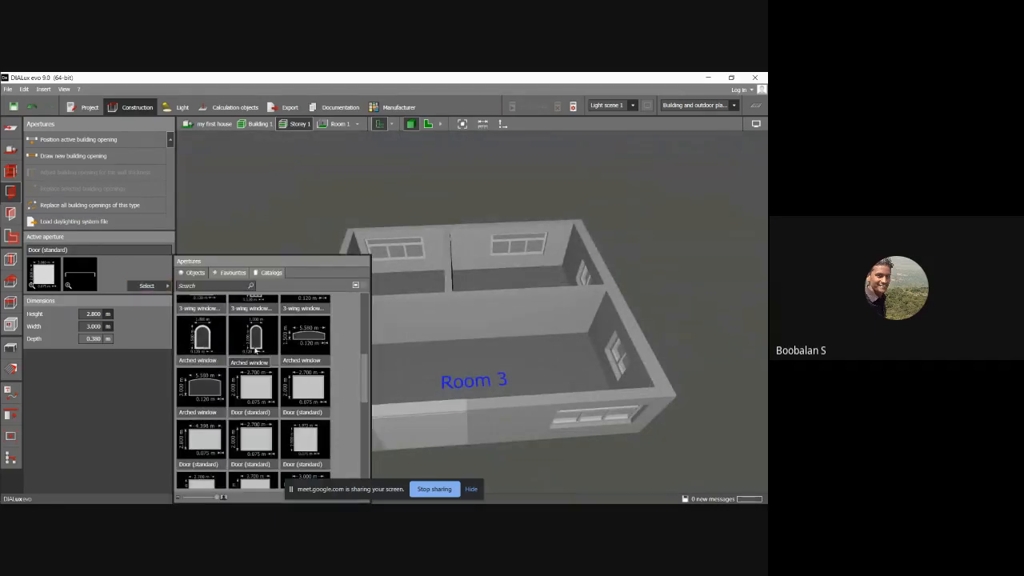
pyautogui.scroll(-3, 254, 386)
pyautogui.scroll(-1, 255, 387)
pyautogui.scroll(2, 254, 388)
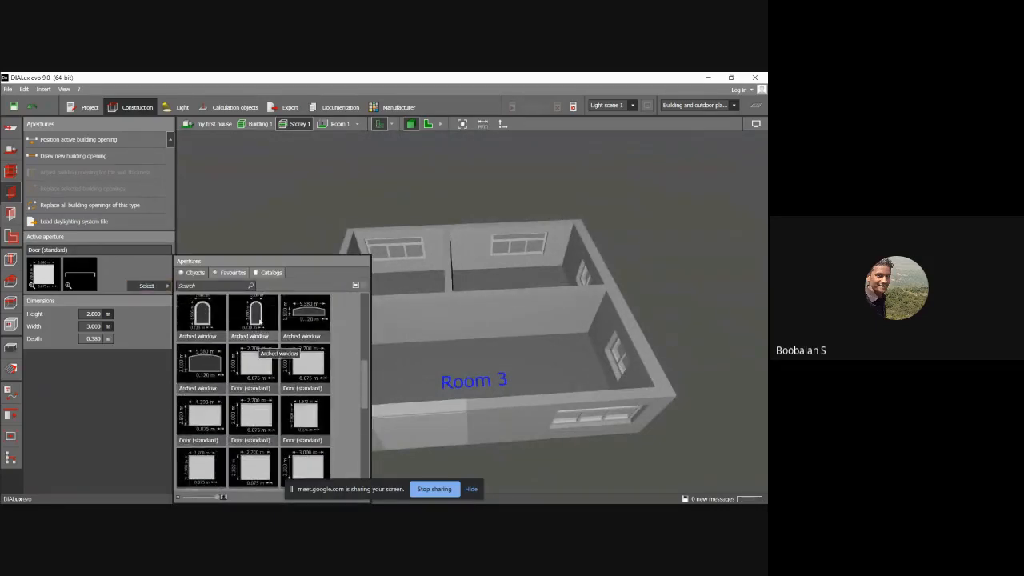
pyautogui.click(254, 321)
pyautogui.click(392, 318)
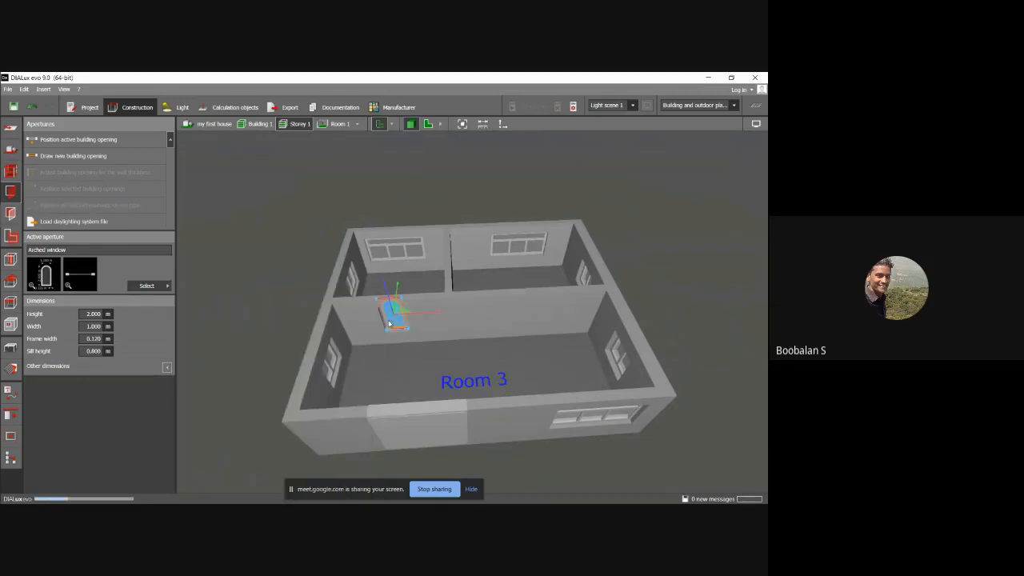
# Step: Try a height of 3 m on the arched window, and set it back to 2 m
pyautogui.moveTo(391, 356); pyautogui.dragTo(352, 331, button='right')
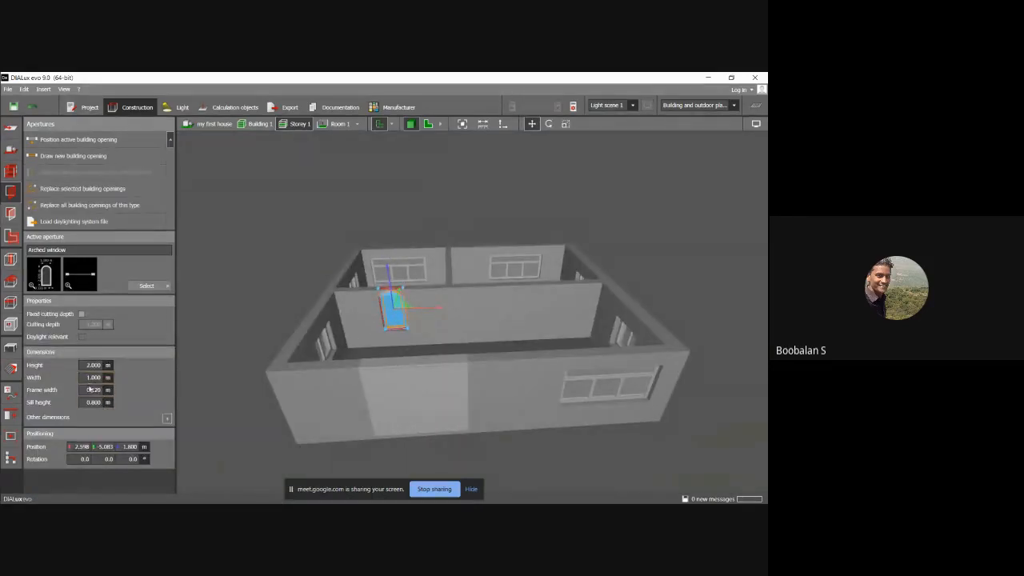
pyautogui.click(90, 365)
pyautogui.write('3')
pyautogui.press('Return')
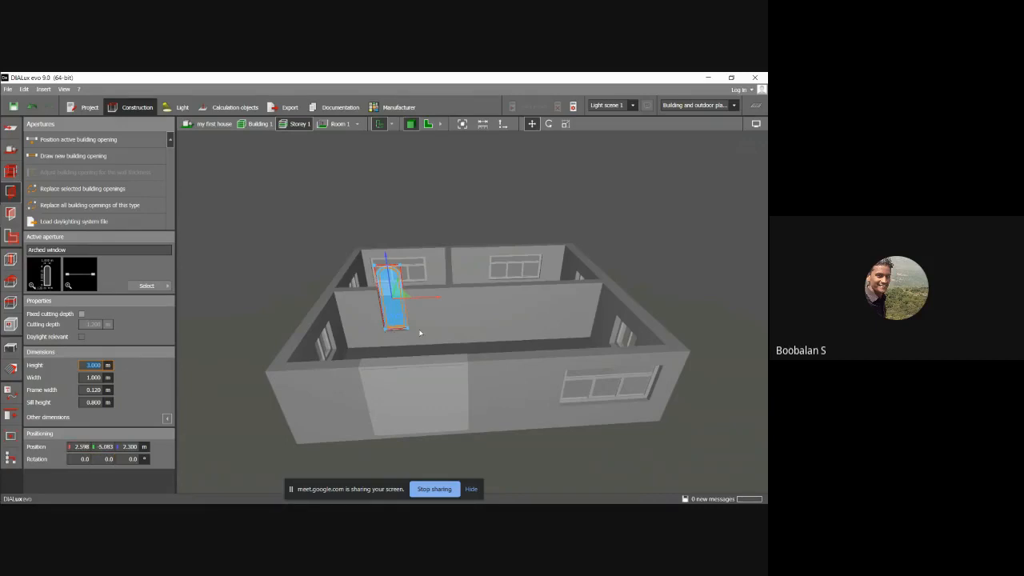
pyautogui.moveTo(392, 334); pyautogui.dragTo(421, 336, button='right')
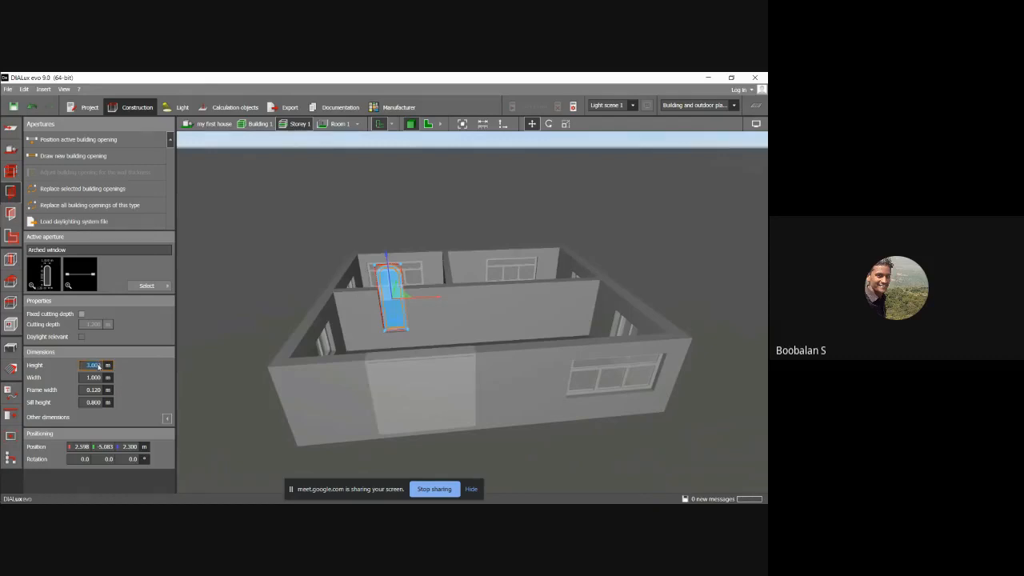
pyautogui.write('2')
pyautogui.press('Return')
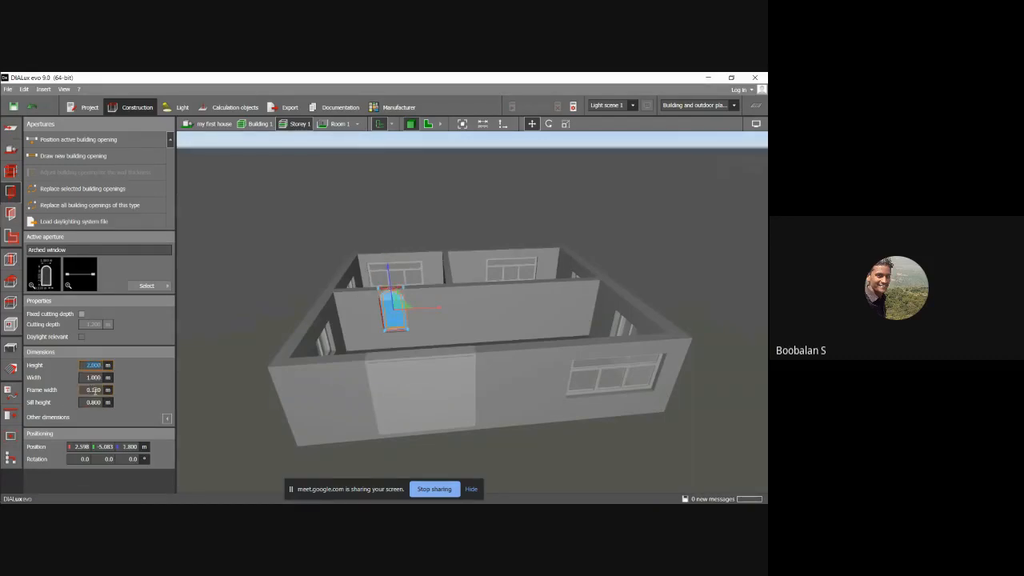
# Step: Set the arched window's sill height to 0.1 m and its height to 2.5 m
pyautogui.click(94, 402)
pyautogui.write('0')
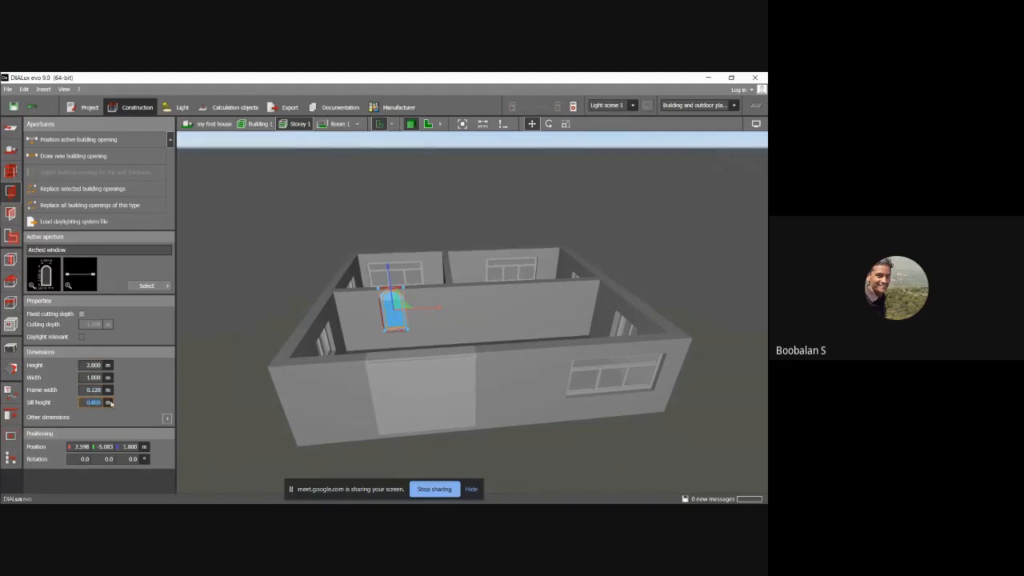
pyautogui.write('.5')
pyautogui.press('Return')
pyautogui.write('0.1')
pyautogui.press('Return')
pyautogui.click(102, 366)
pyautogui.write('2.5')
pyautogui.press('Return')
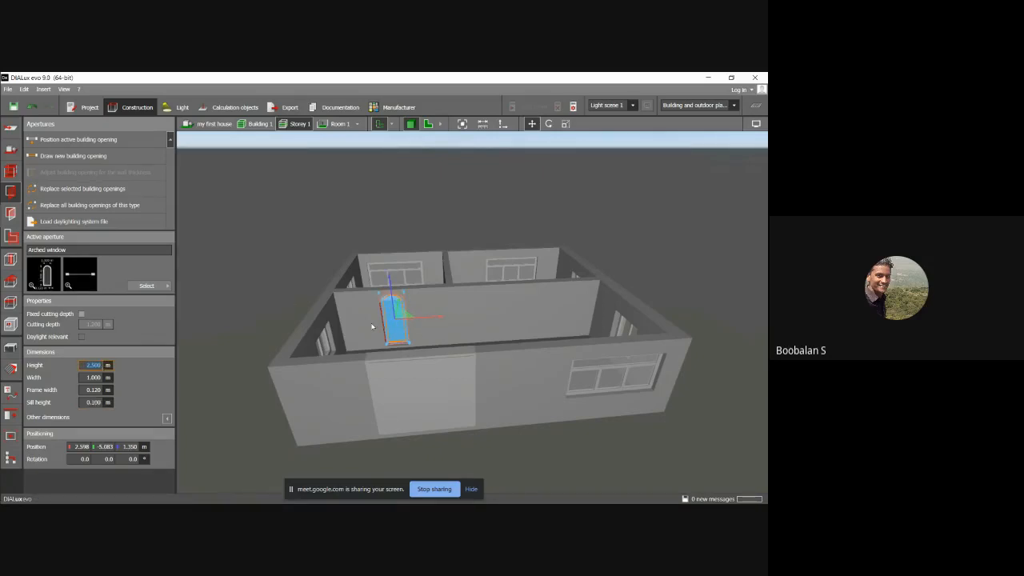
pyautogui.click(371, 326)
# Step: Choose the arched window, 1 m wide and 1.5 m high, and place it in the wall between Rooms 2 and 3 at about X 7.8 m
pyautogui.moveTo(546, 313); pyautogui.dragTo(538, 313, button='right')
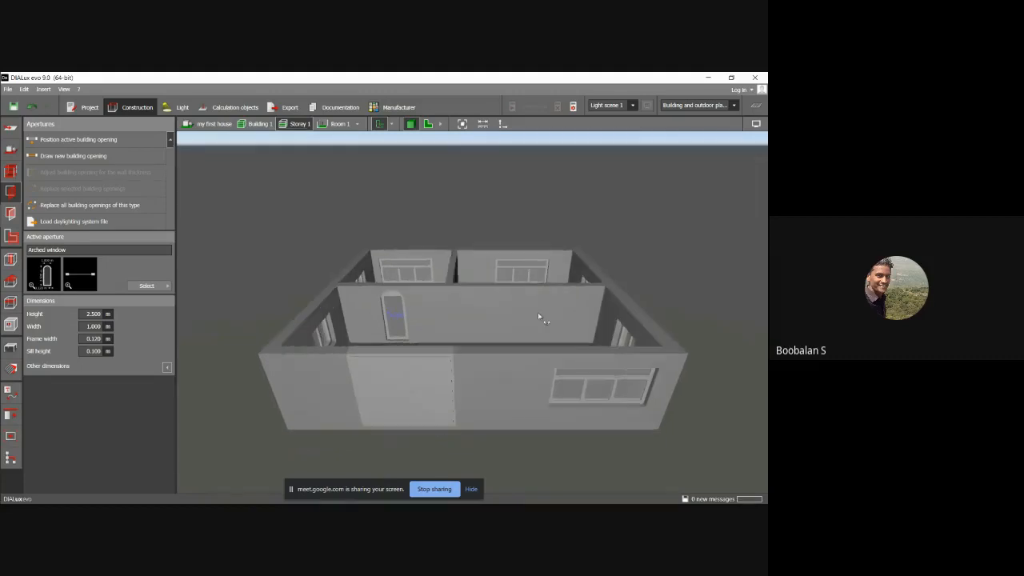
pyautogui.click(168, 289)
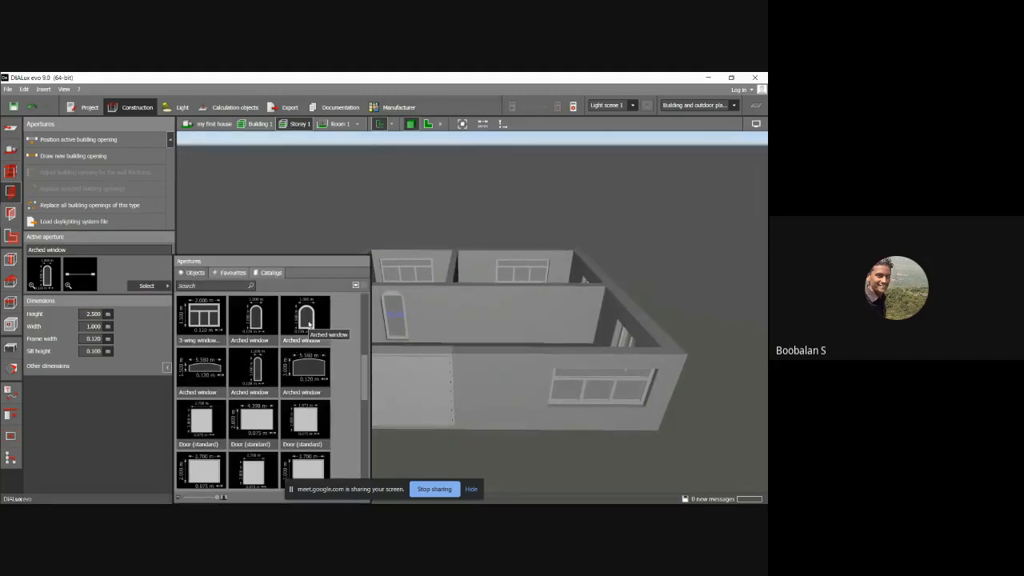
pyautogui.click(305, 323)
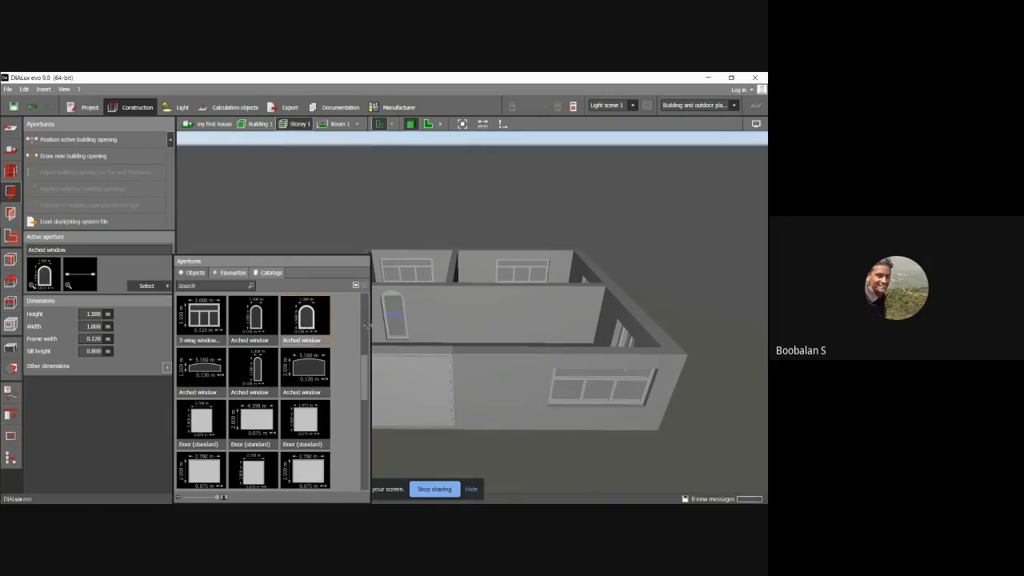
pyautogui.click(514, 318)
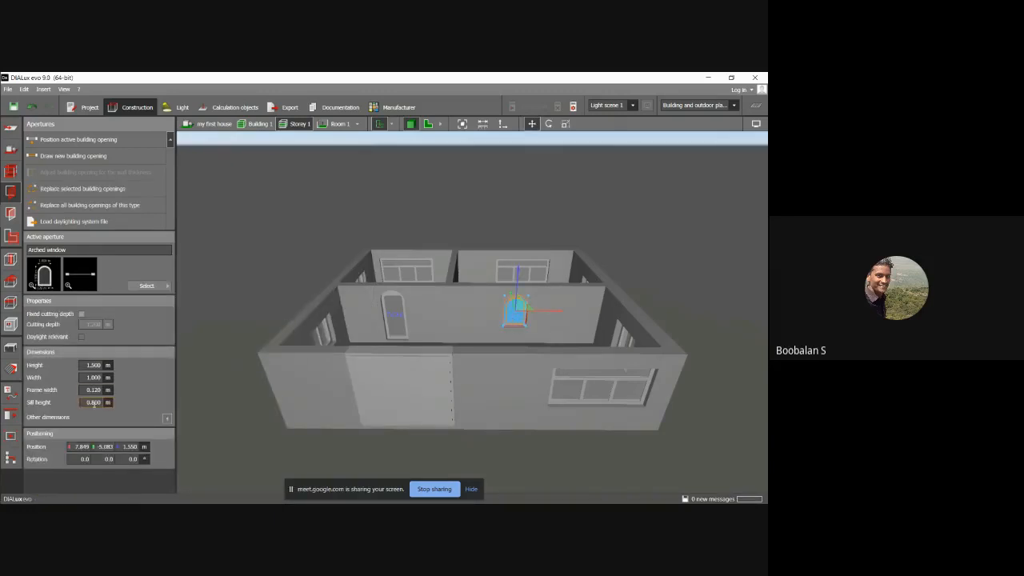
# Step: Set the sill height of the arched window between Rooms 2 and 3 to 0.3 m and its height to 2.3 m
pyautogui.click(94, 404)
pyautogui.write('0.3')
pyautogui.press('Return')
pyautogui.click(97, 366)
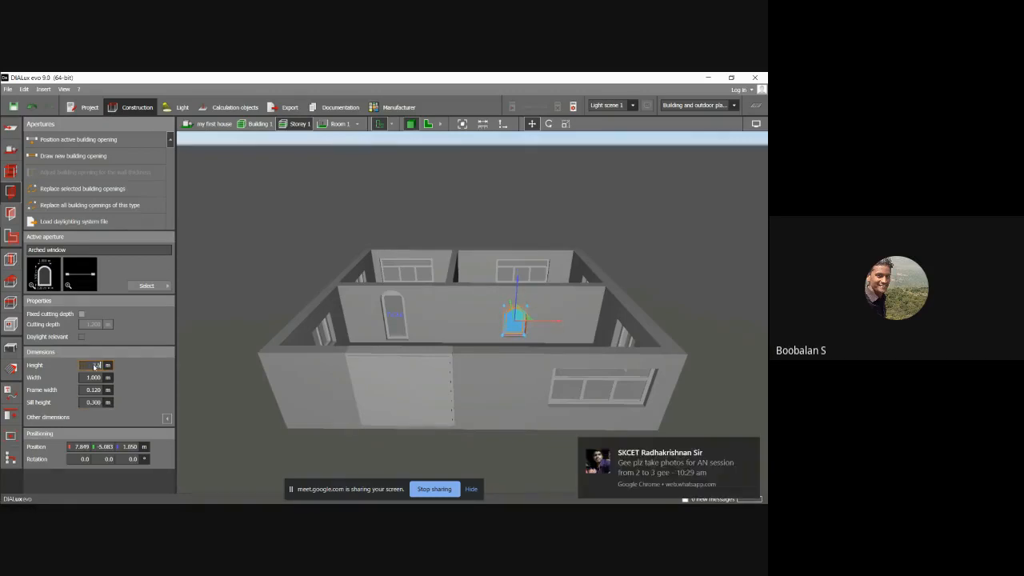
pyautogui.write('2.5')
pyautogui.press('Return')
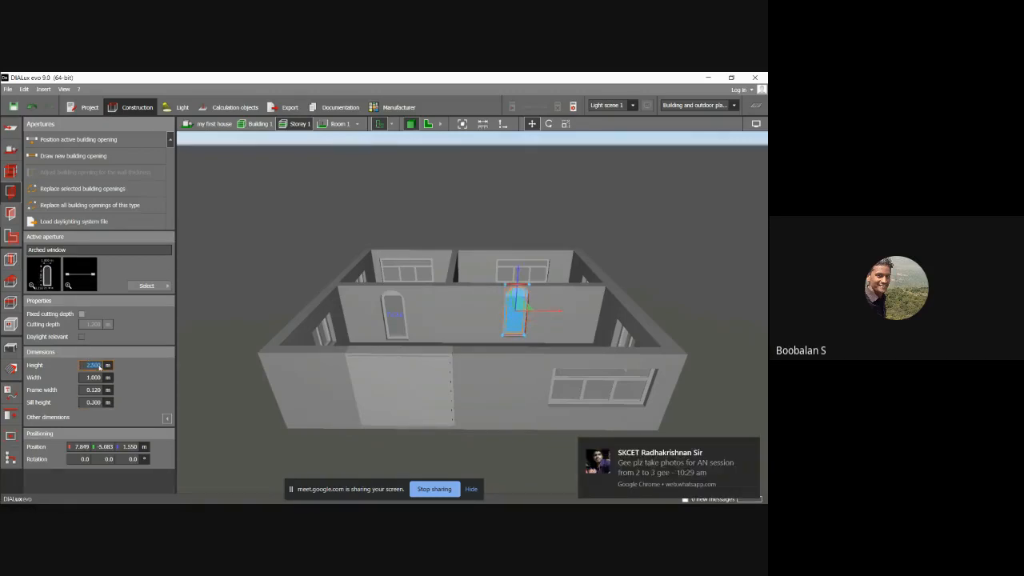
pyautogui.press('BackSpace')
pyautogui.write('2.3')
pyautogui.press('Return')
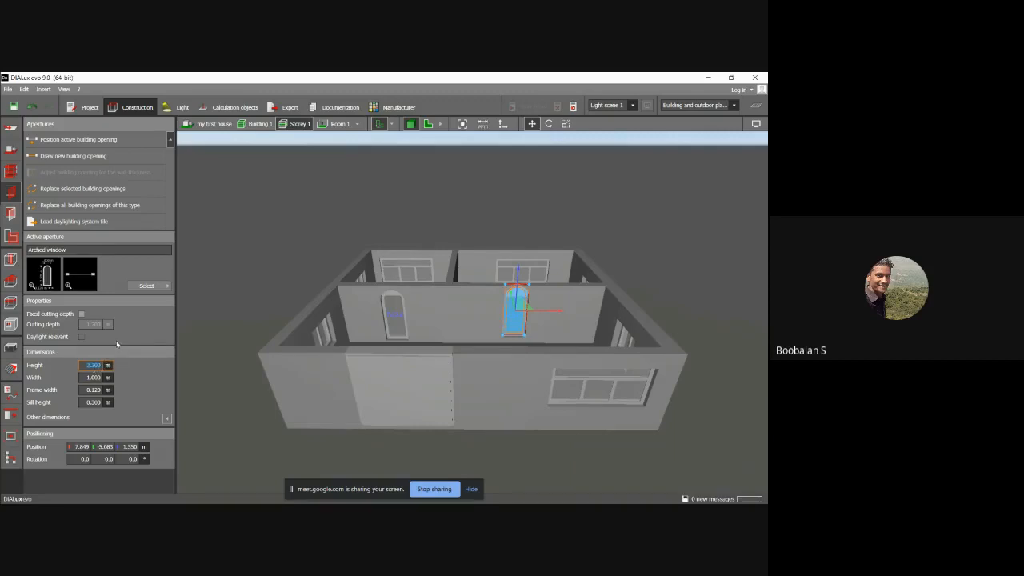
pyautogui.click(472, 296)
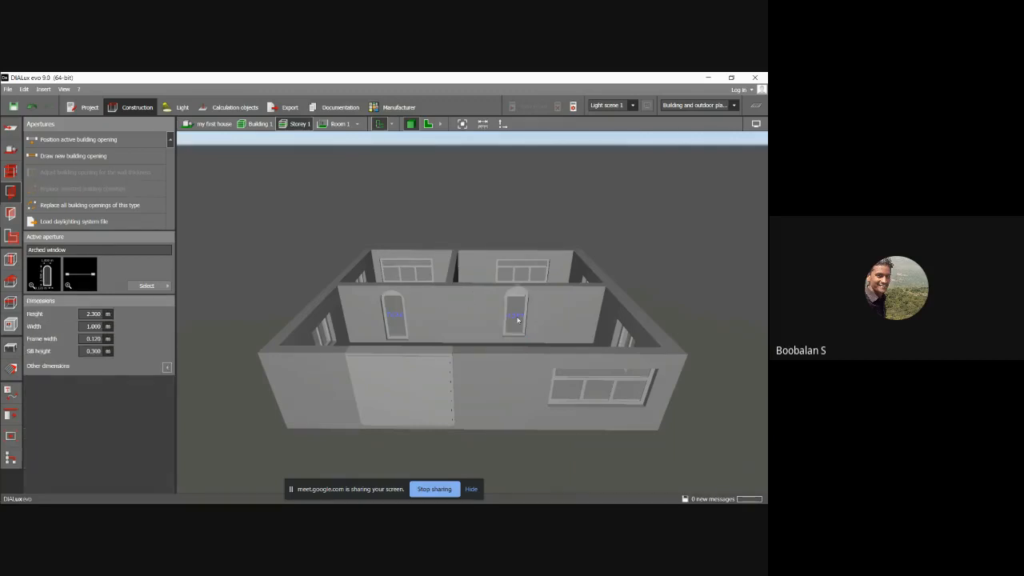
# Step: Replace all openings of the front wall's standard door type with the arched window 5.58 m wide and 3 m high
pyautogui.moveTo(518, 320); pyautogui.dragTo(500, 358, button='middle')
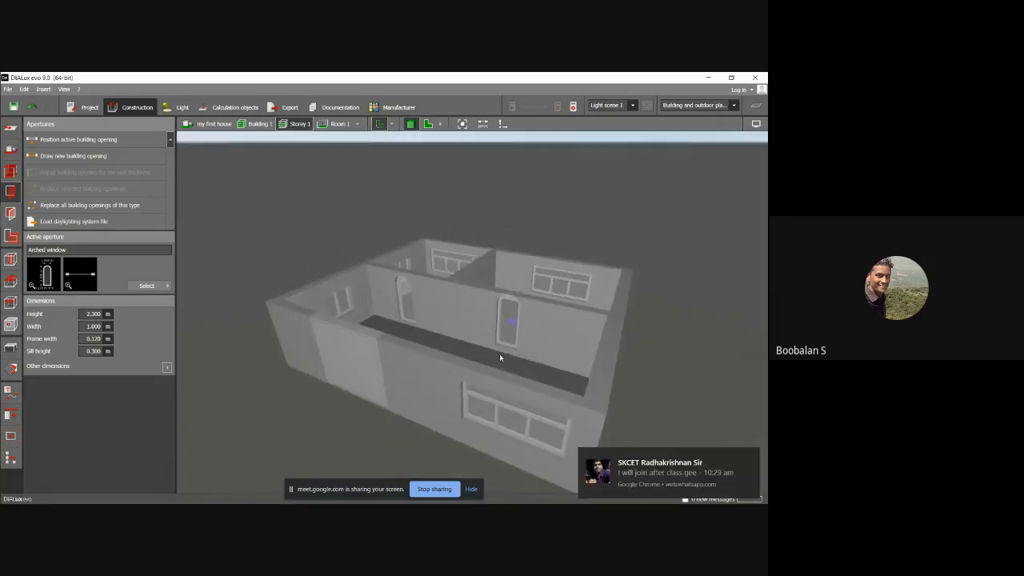
pyautogui.click(348, 362)
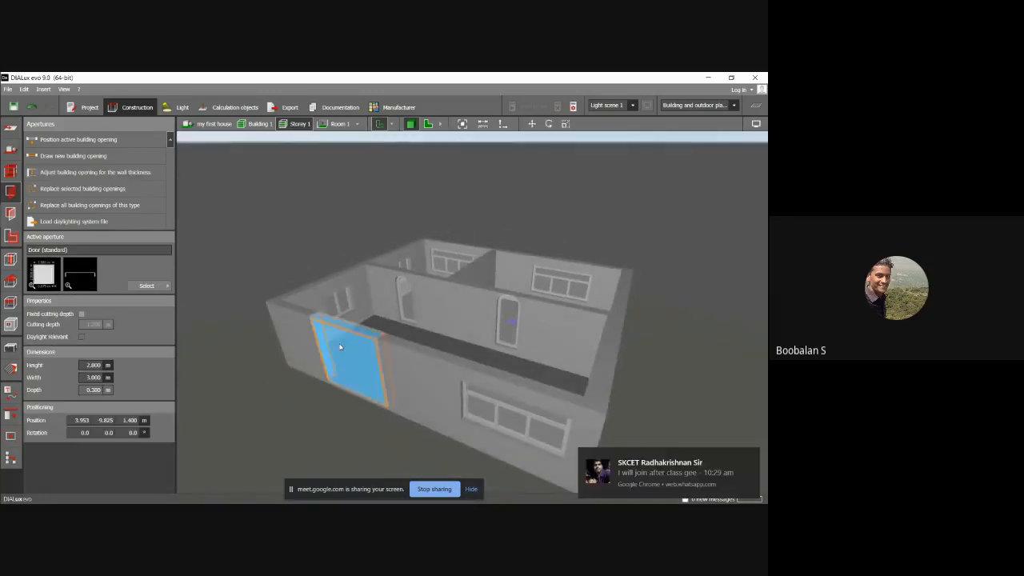
pyautogui.click(168, 286)
pyautogui.click(123, 207)
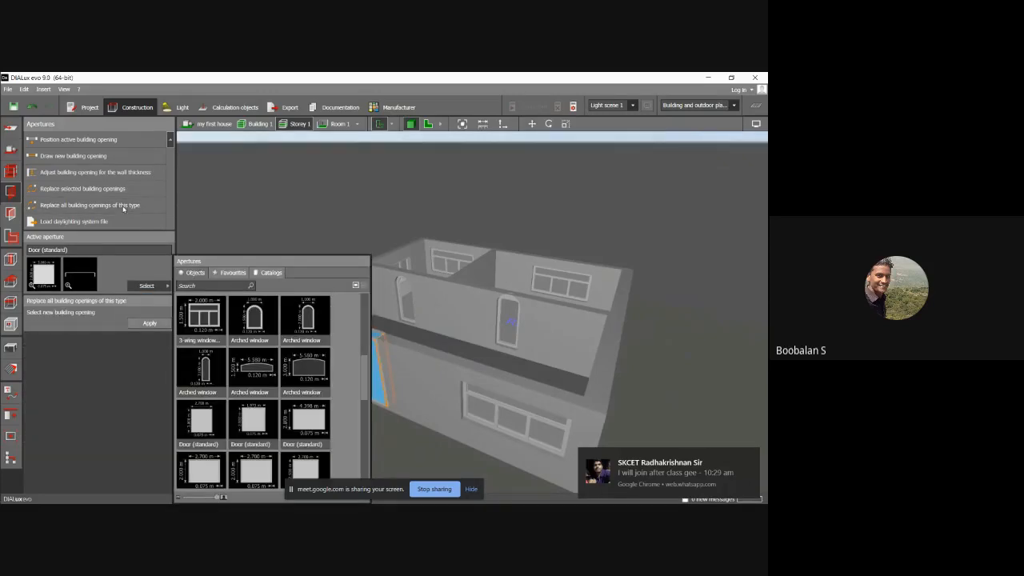
pyautogui.click(306, 367)
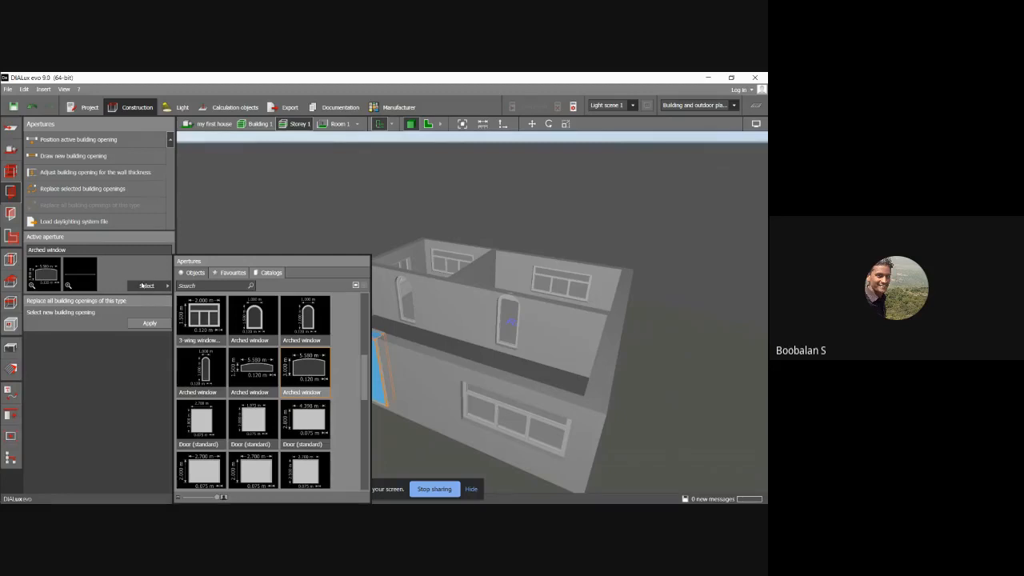
pyautogui.click(314, 370)
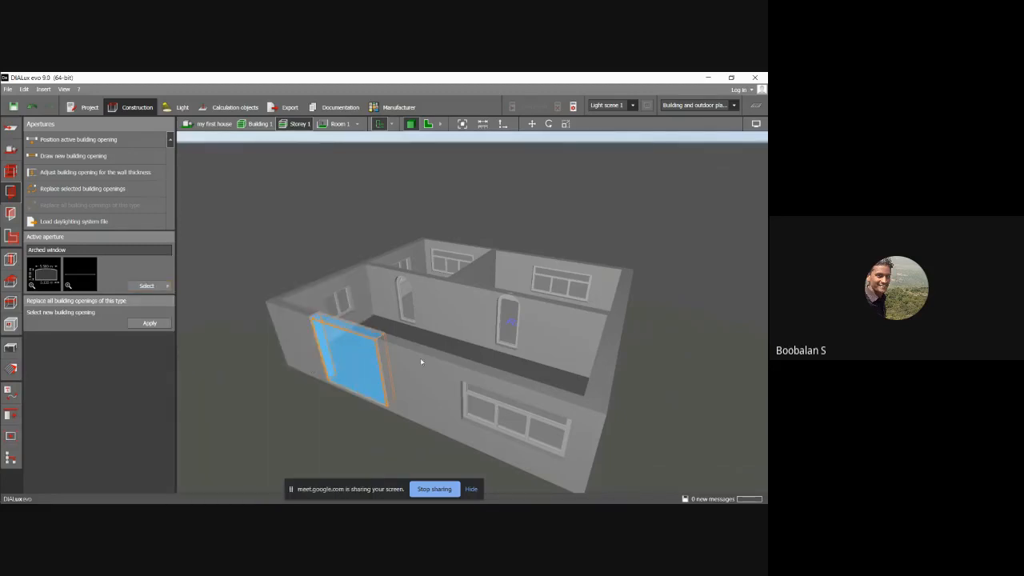
pyautogui.moveTo(421, 362); pyautogui.dragTo(469, 353, button='right')
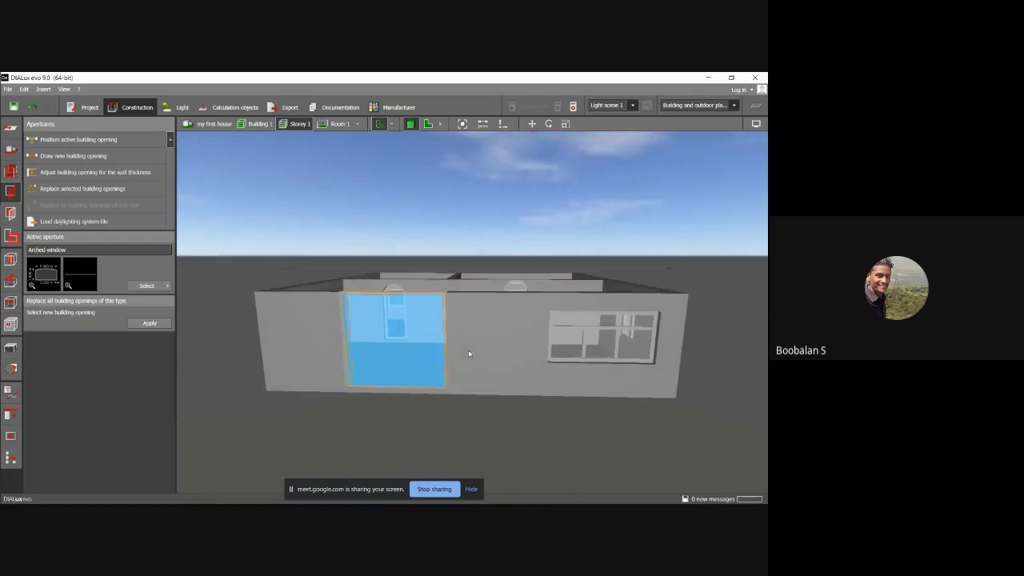
pyautogui.click(150, 324)
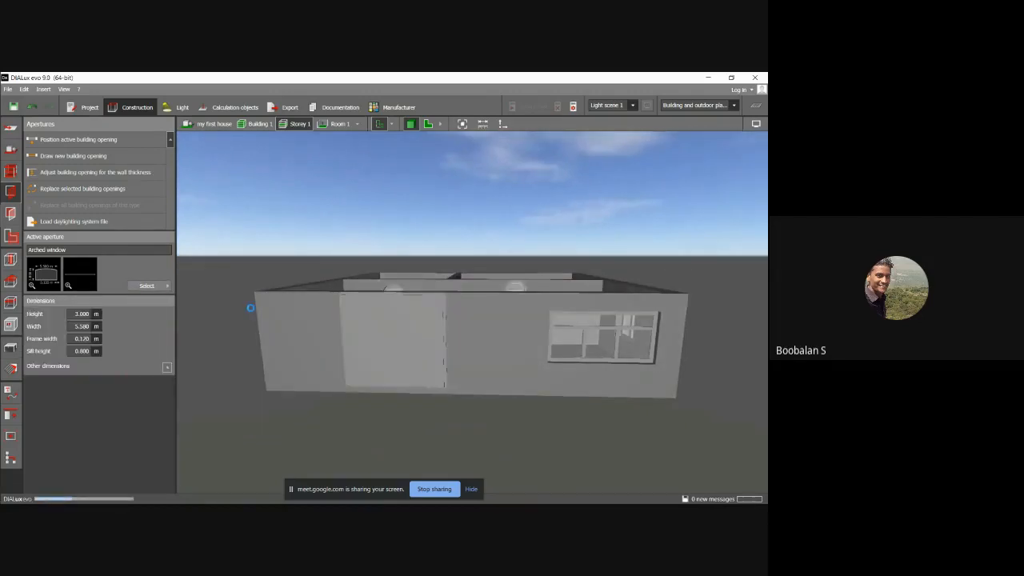
# Step: Set the front wall's arched window to 4 m wide and 2.7 m high
pyautogui.click(440, 337)
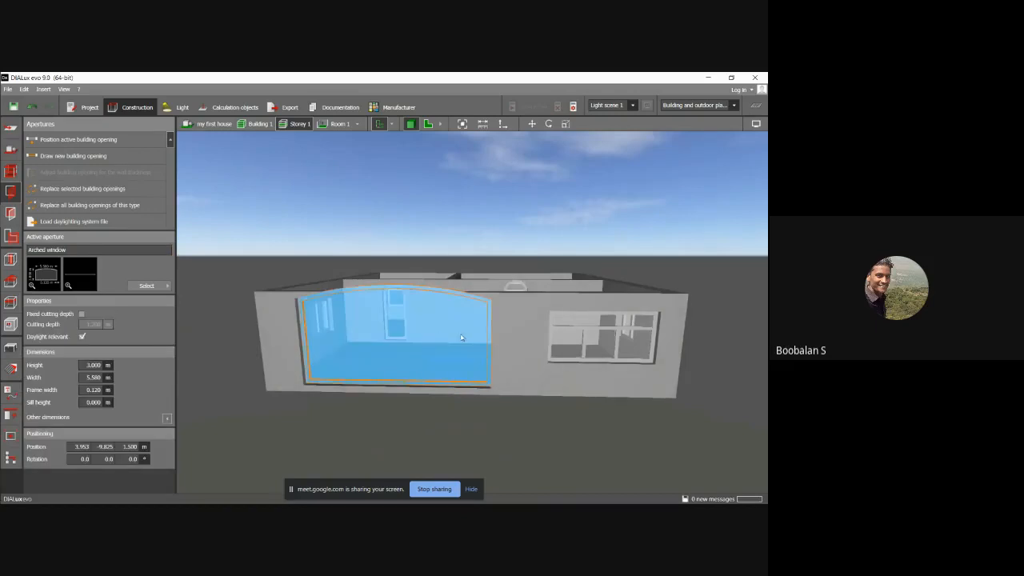
pyautogui.click(102, 377)
pyautogui.write('4')
pyautogui.press('Return')
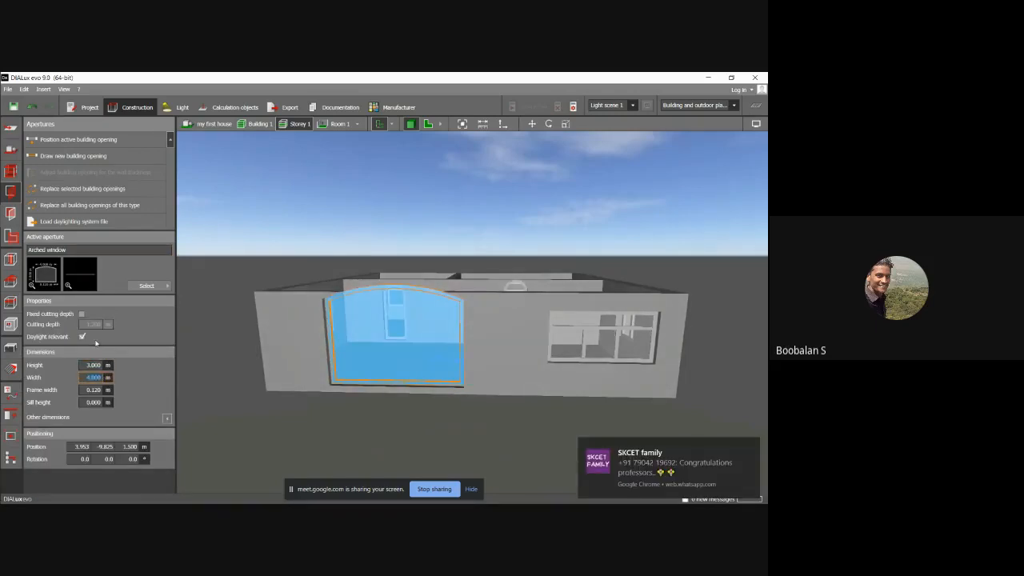
pyautogui.click(101, 366)
pyautogui.write('2')
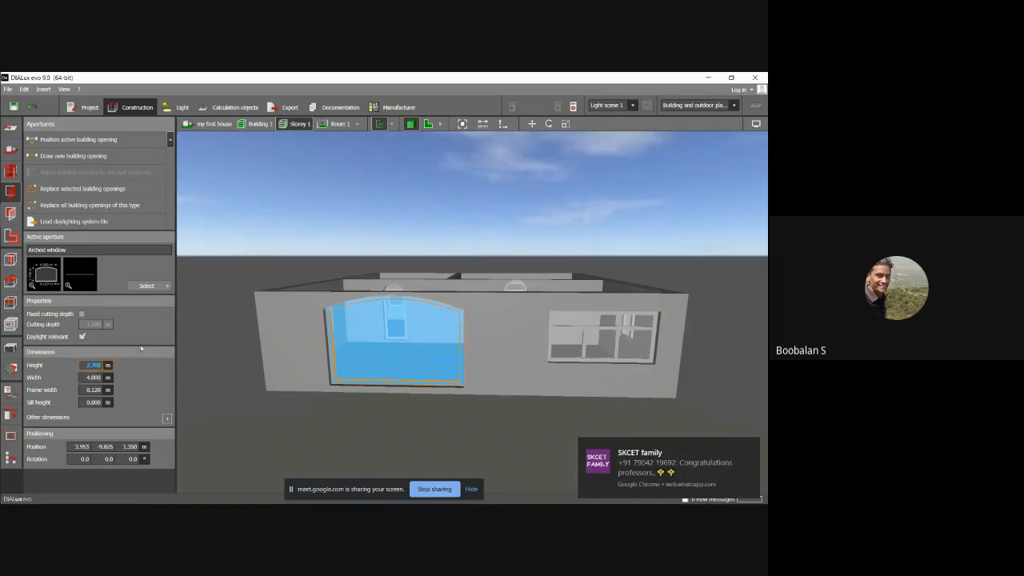
pyautogui.click(244, 295)
# Step: Try widths of 3.5 m and 3 m on the front wall's arched window, and settle on 2.7 m
pyautogui.moveTo(305, 248); pyautogui.dragTo(178, 294, button='right')
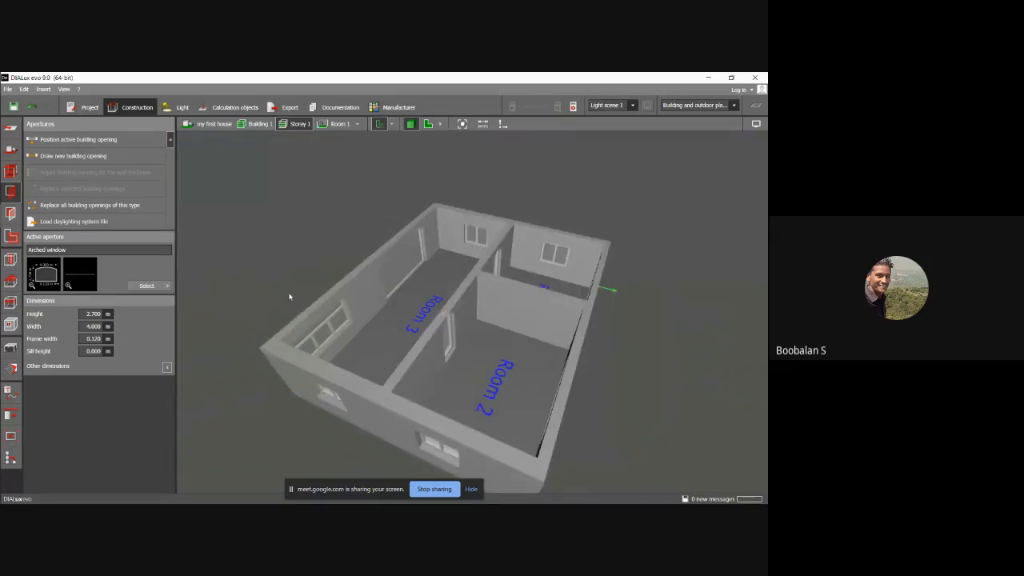
pyautogui.moveTo(290, 297); pyautogui.dragTo(249, 278, button='right')
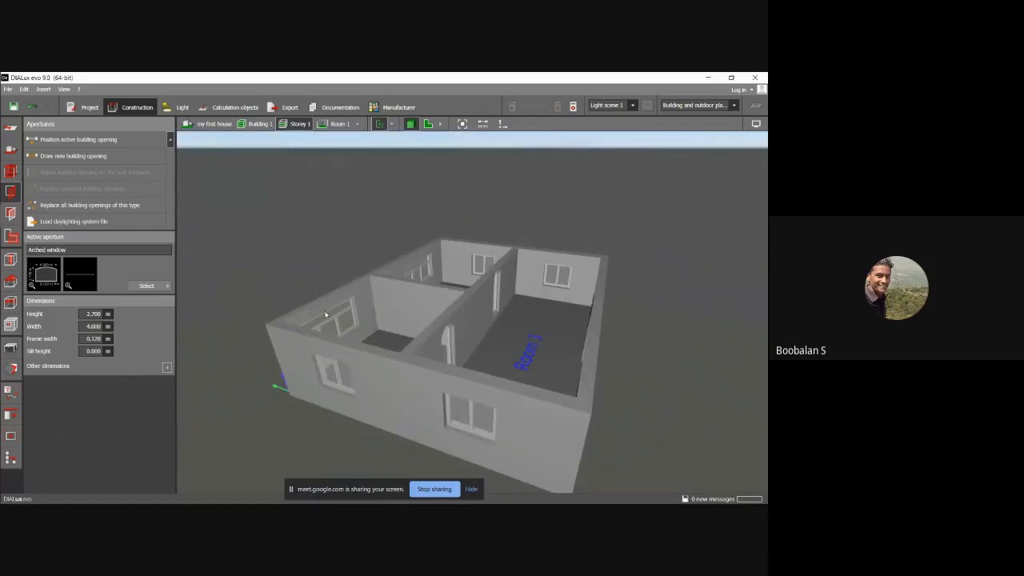
pyautogui.moveTo(325, 314); pyautogui.dragTo(256, 281, button='right')
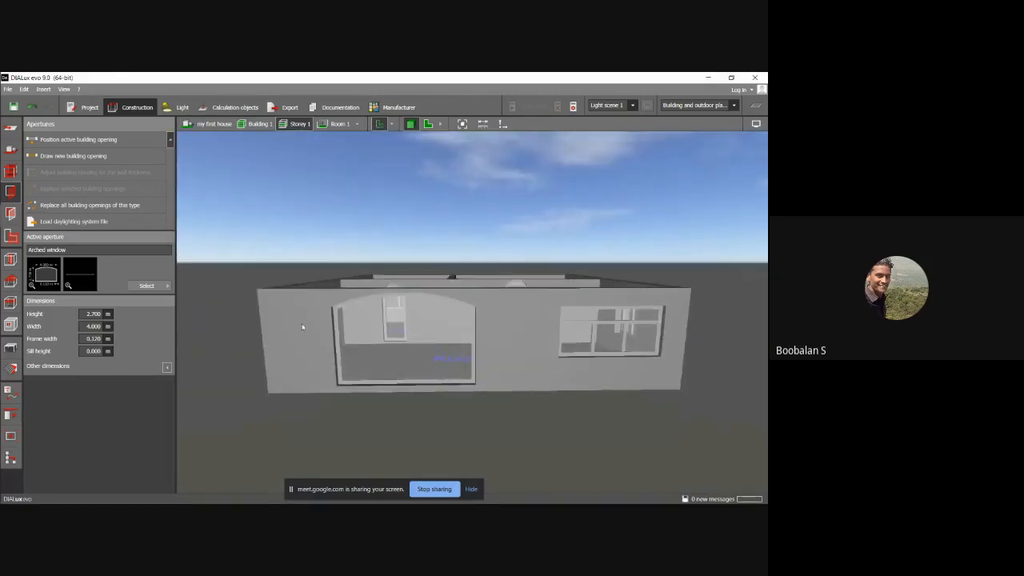
pyautogui.moveTo(303, 329); pyautogui.dragTo(346, 370, button='right')
pyautogui.click(346, 369)
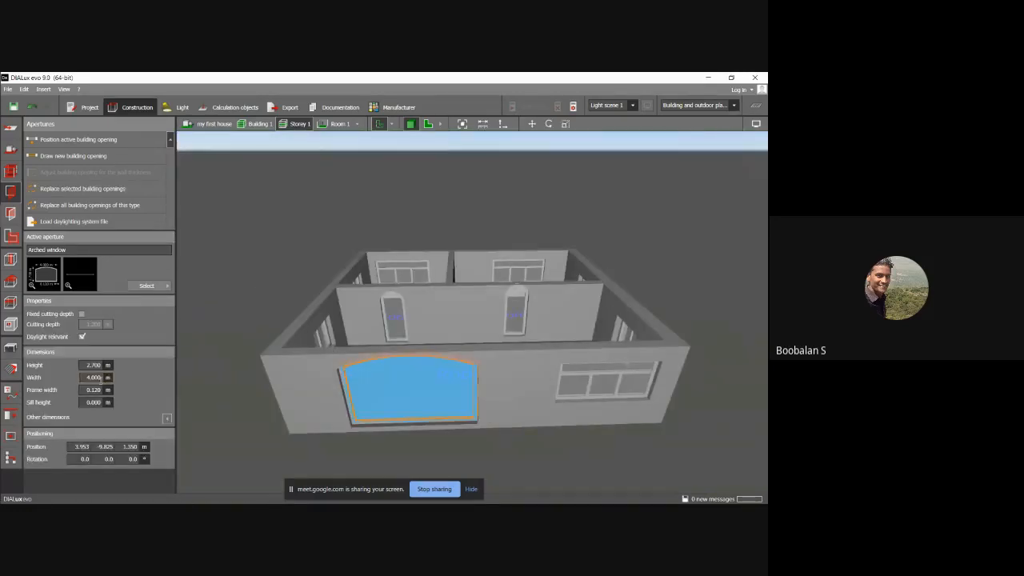
pyautogui.click(99, 382)
pyautogui.write('3.5')
pyautogui.press('Return')
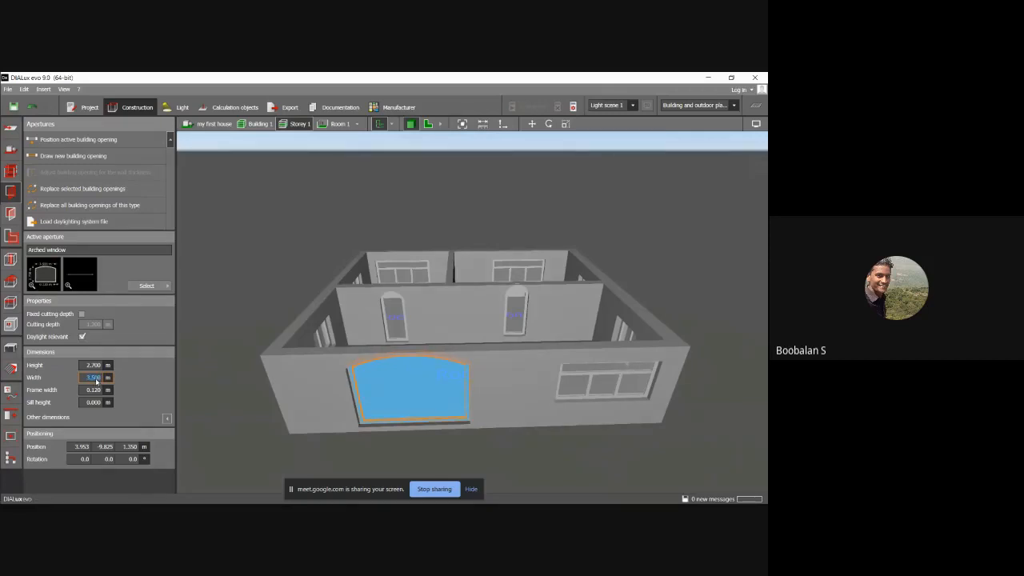
pyautogui.write('3')
pyautogui.press('Return')
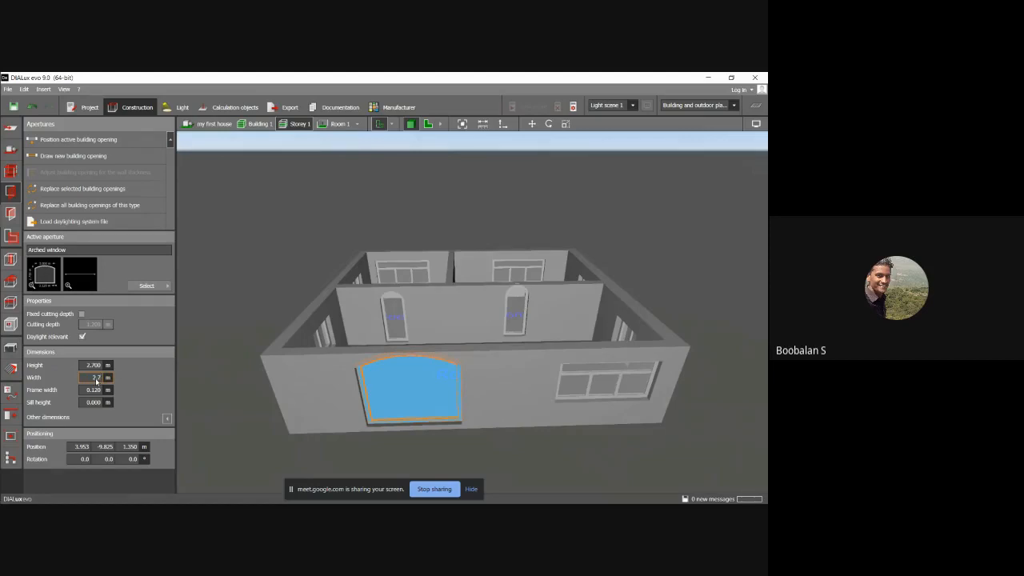
pyautogui.write('2.7')
pyautogui.press('Return')
pyautogui.click(357, 380)
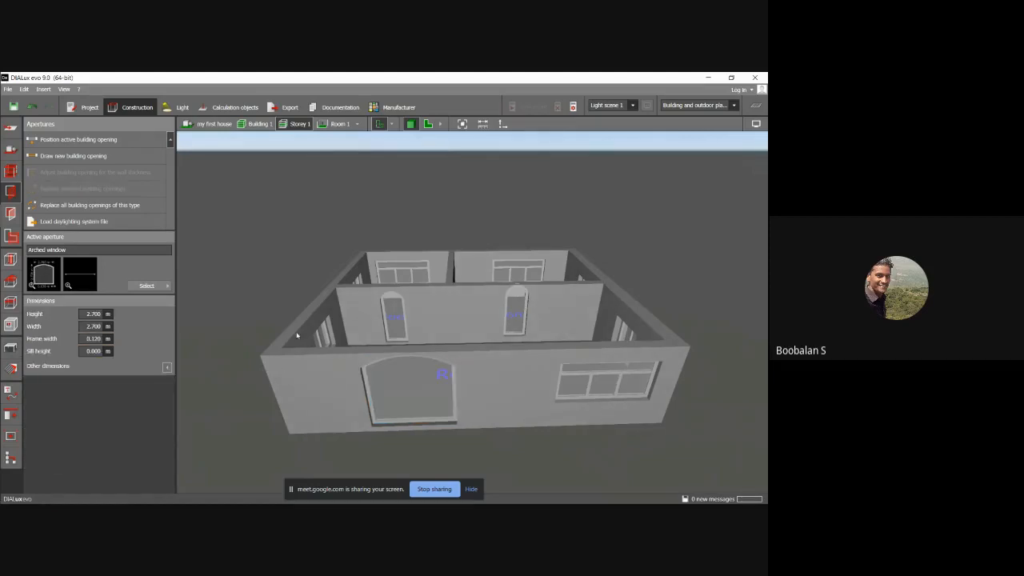
# Step: Automatically place a half-hip roof over the storey, and dismiss the reminder to save the project
pyautogui.moveTo(297, 335); pyautogui.dragTo(328, 281, button='right')
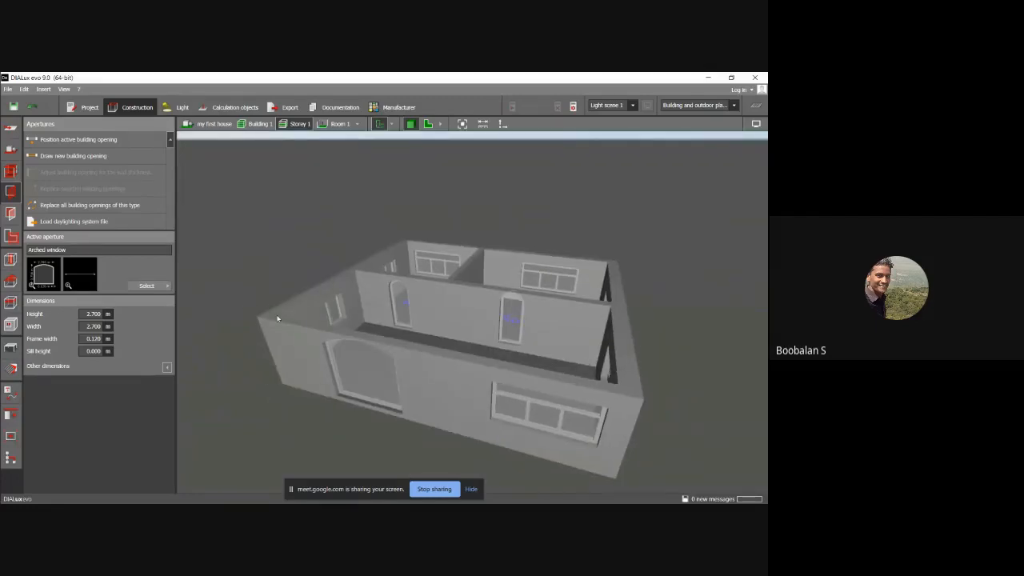
pyautogui.moveTo(278, 319); pyautogui.dragTo(319, 313, button='right')
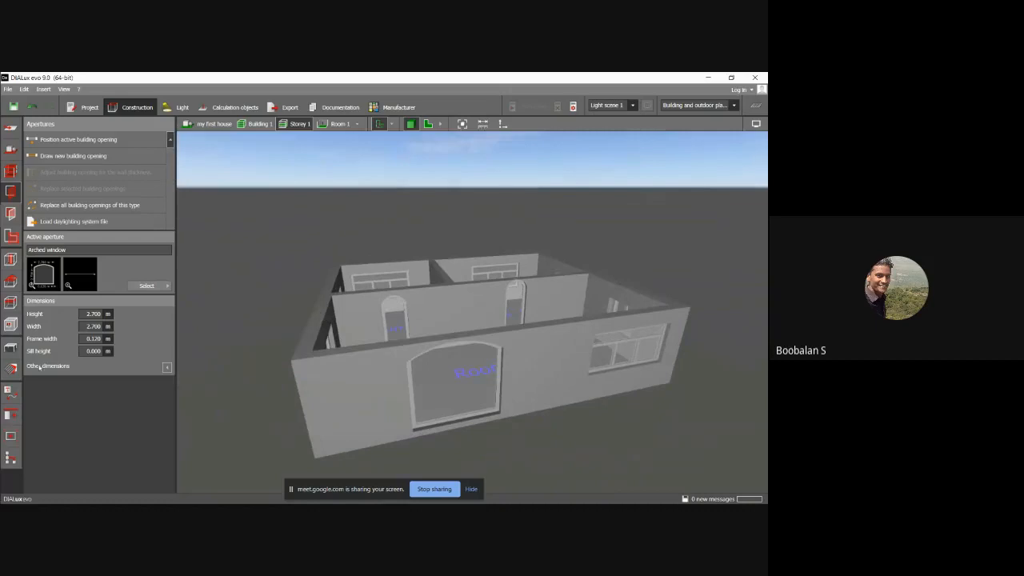
pyautogui.click(11, 282)
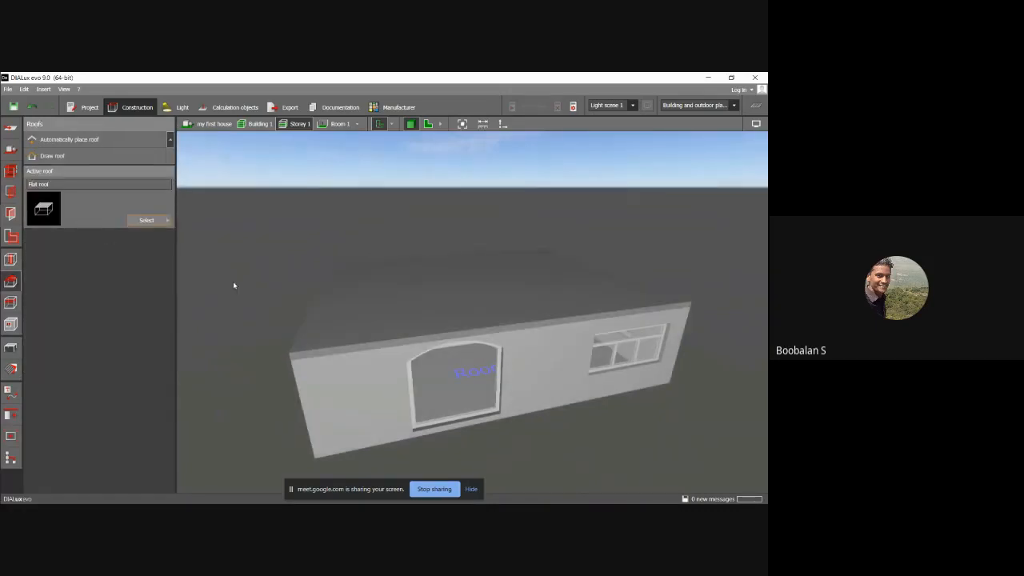
pyautogui.moveTo(436, 283); pyautogui.dragTo(414, 267, button='right')
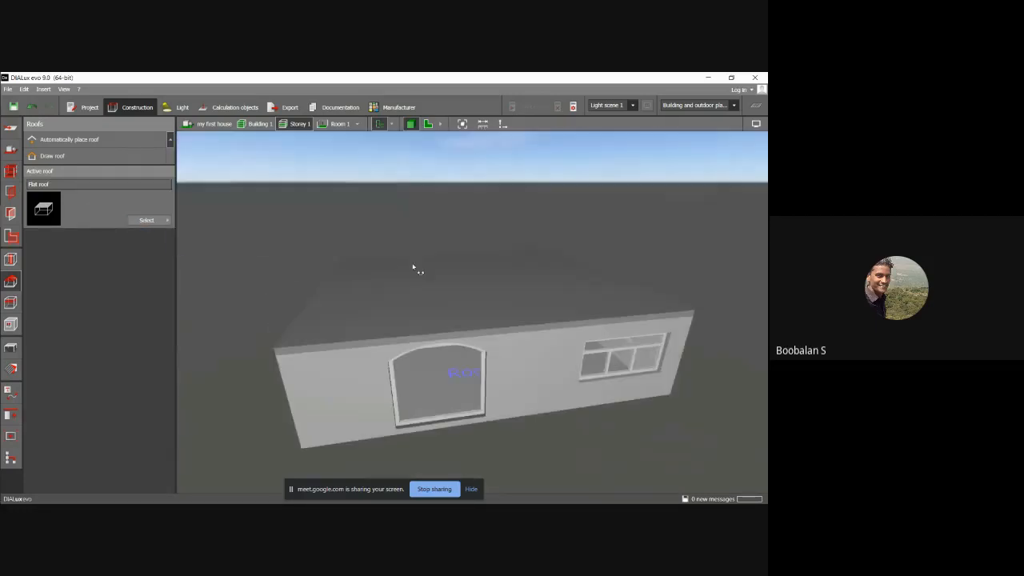
pyautogui.click(166, 220)
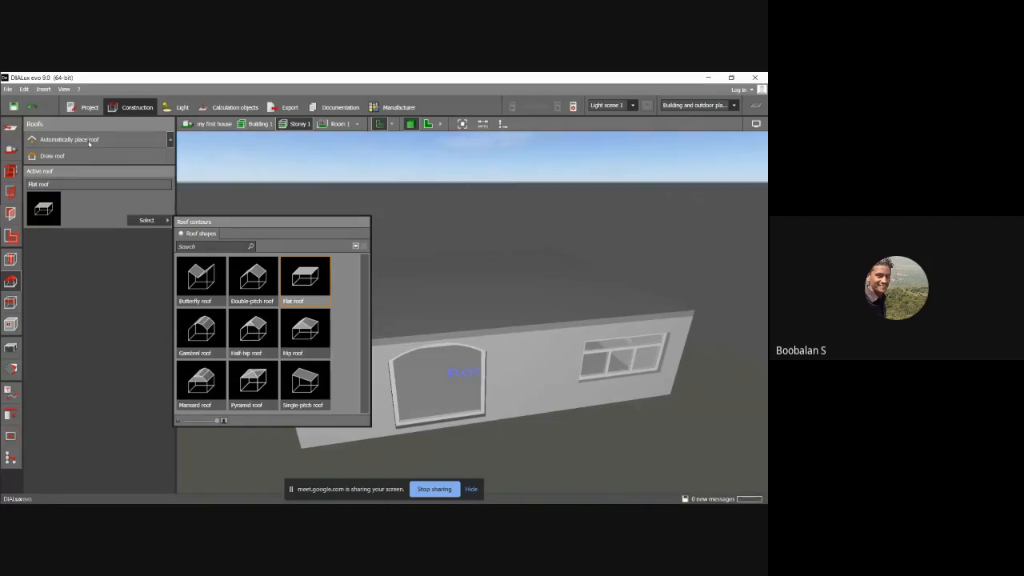
pyautogui.click(253, 328)
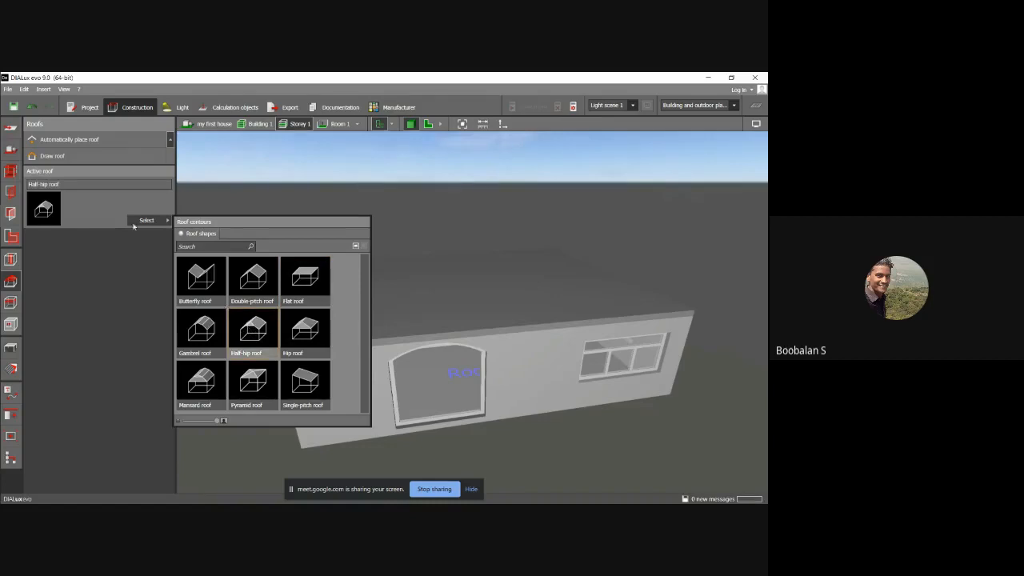
pyautogui.click(402, 301)
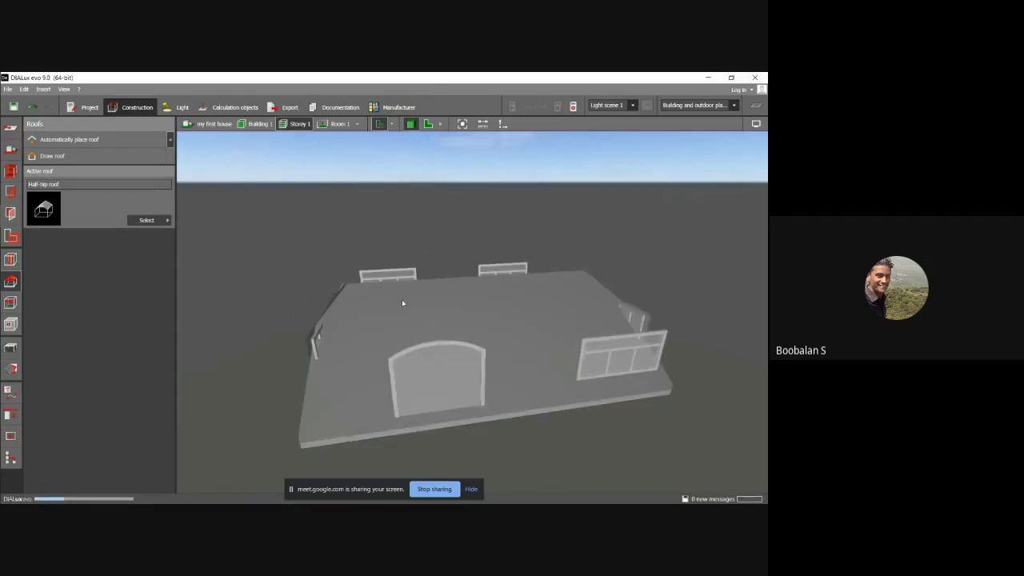
pyautogui.moveTo(369, 329); pyautogui.dragTo(338, 314, button='right')
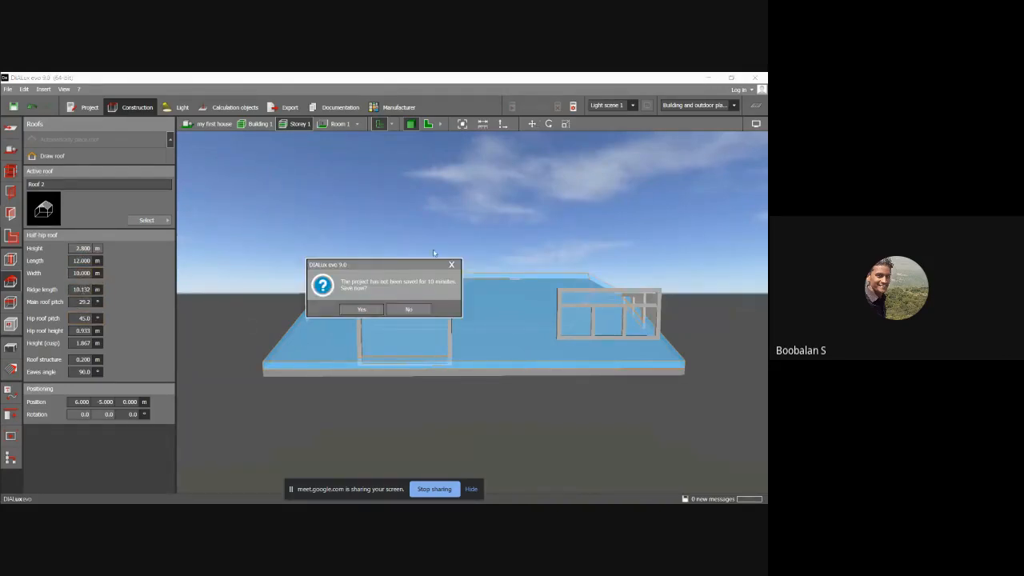
pyautogui.click(452, 265)
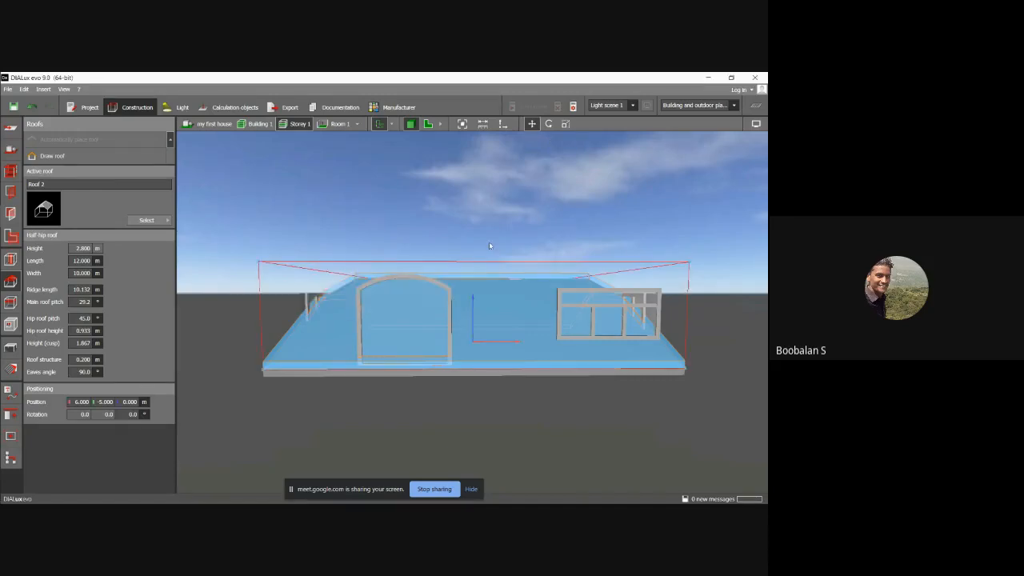
# Step: Try moving the half-hip roof away from the house to about X 5.3 m, Y -23.2 m
pyautogui.moveTo(343, 312); pyautogui.dragTo(396, 286, button='middle')
pyautogui.moveTo(633, 348); pyautogui.dragTo(513, 354, button='middle')
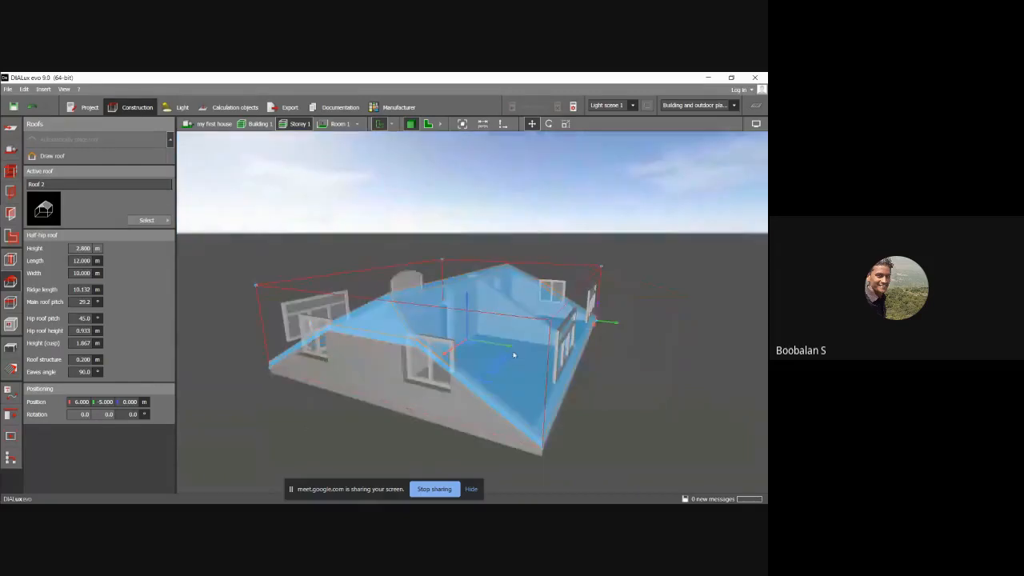
pyautogui.moveTo(573, 344); pyautogui.dragTo(471, 340, button='right')
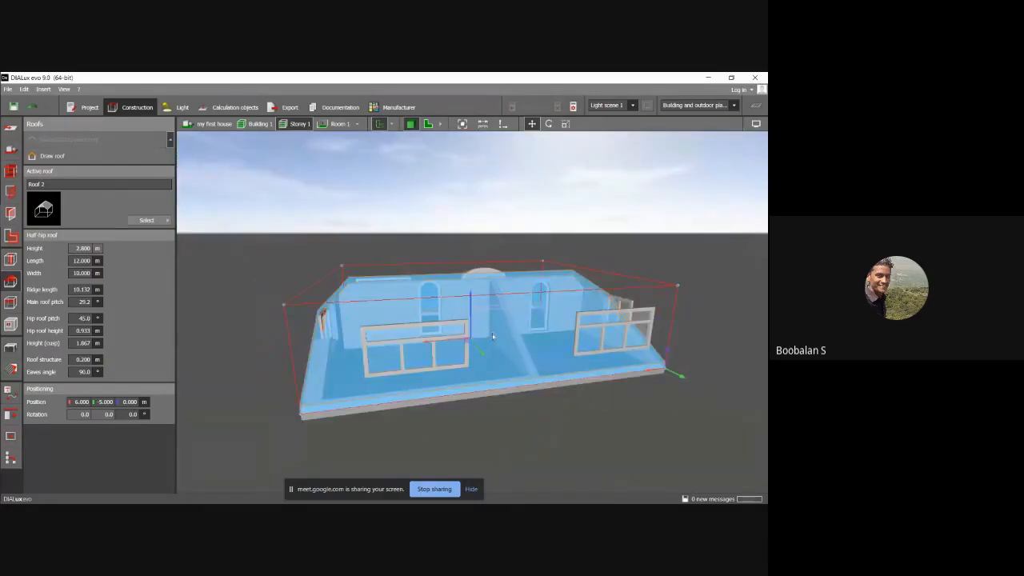
pyautogui.moveTo(470, 340); pyautogui.dragTo(419, 292)
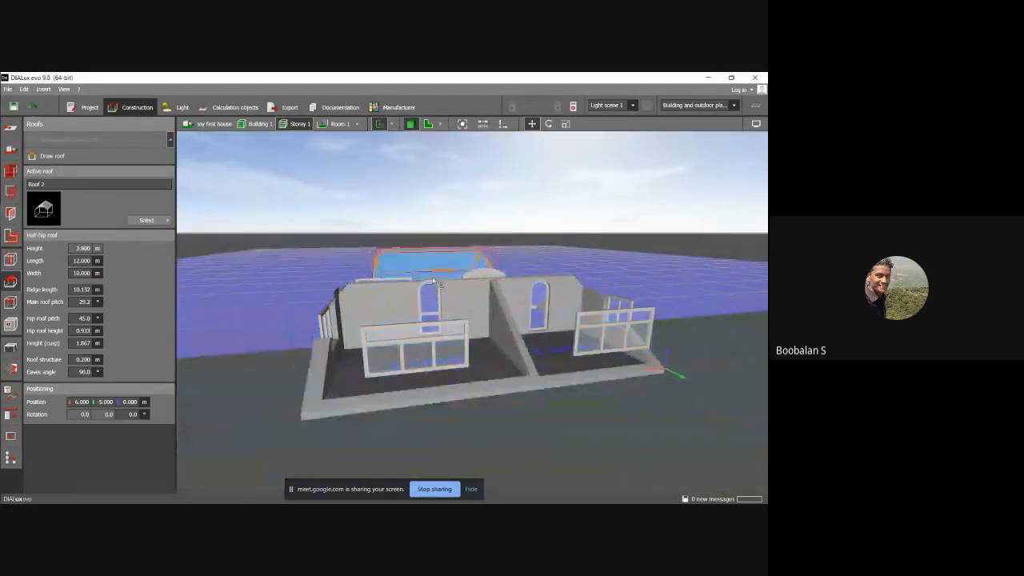
# Step: Move the half-hip roof back over the house to about X 5.3 m, Y -5.3 m
pyautogui.moveTo(419, 292); pyautogui.dragTo(456, 327, button='right')
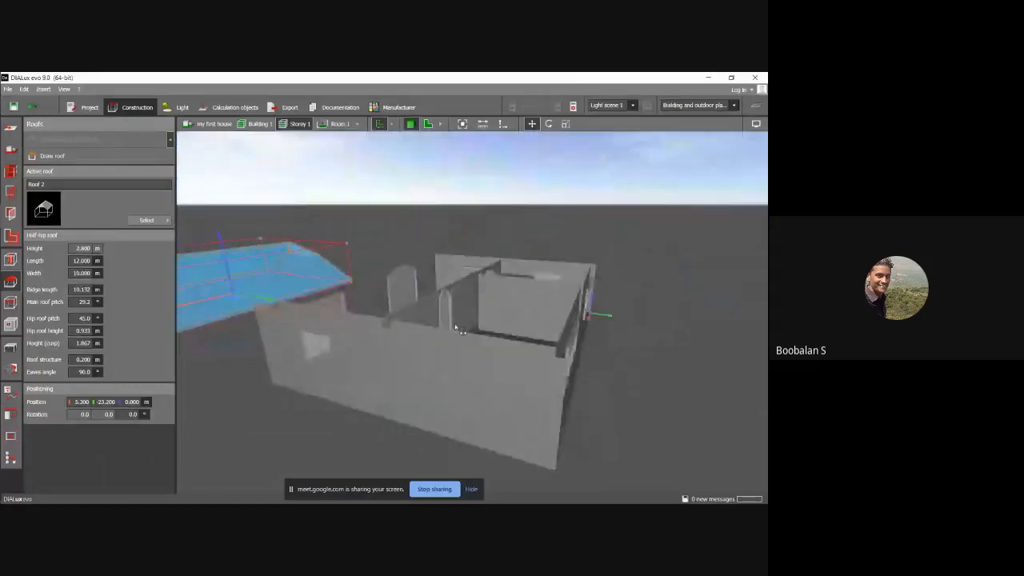
pyautogui.moveTo(359, 323); pyautogui.dragTo(399, 337, button='right')
pyautogui.moveTo(348, 296); pyautogui.dragTo(211, 293, button='right')
pyautogui.moveTo(513, 332); pyautogui.dragTo(562, 328, button='right')
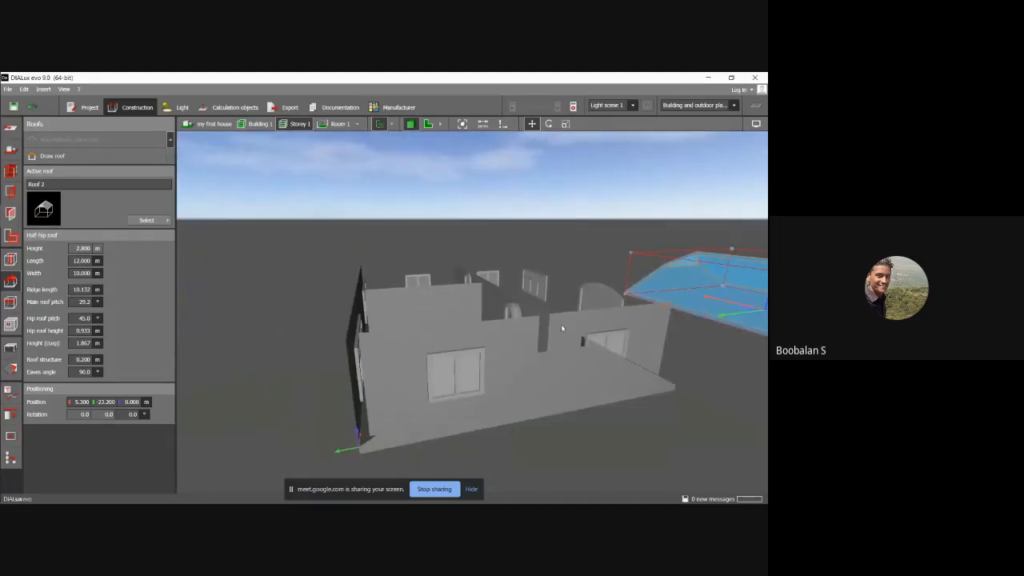
pyautogui.moveTo(717, 320); pyautogui.dragTo(395, 384)
pyautogui.moveTo(376, 467); pyautogui.dragTo(432, 357)
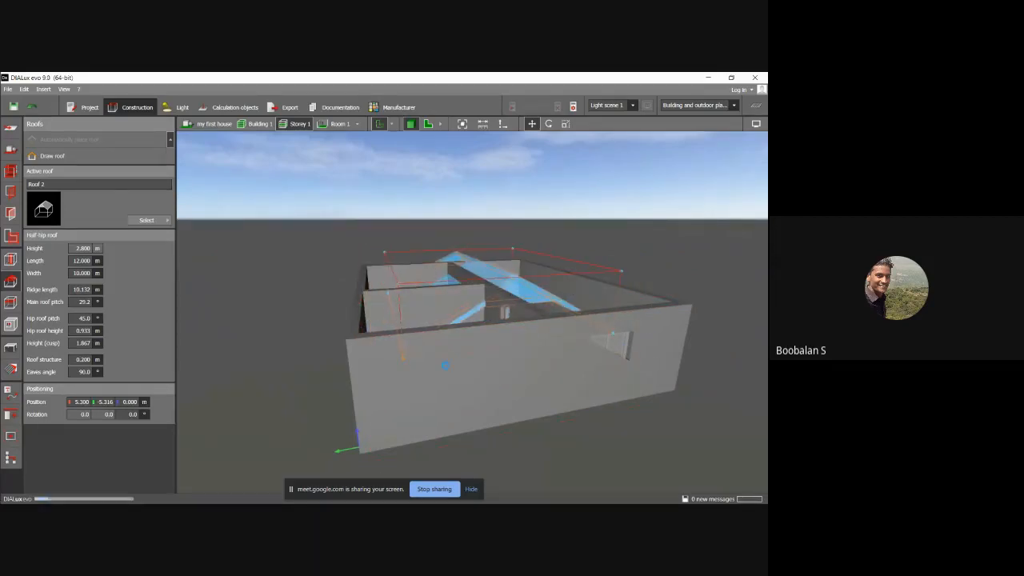
# Step: Try moving the half-hip roof to about X 3.2 m, Y 2.2 m, and to about X -2.8 m, Y -15.6 m
pyautogui.moveTo(433, 357); pyautogui.dragTo(569, 290, button='right')
pyautogui.moveTo(389, 288); pyautogui.dragTo(446, 304)
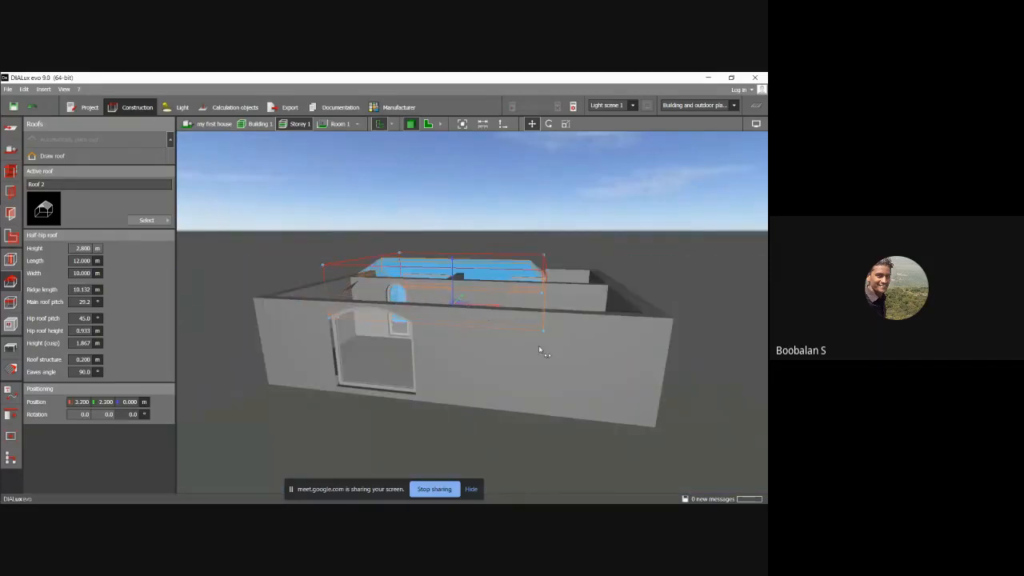
pyautogui.moveTo(540, 350); pyautogui.dragTo(462, 354, button='right')
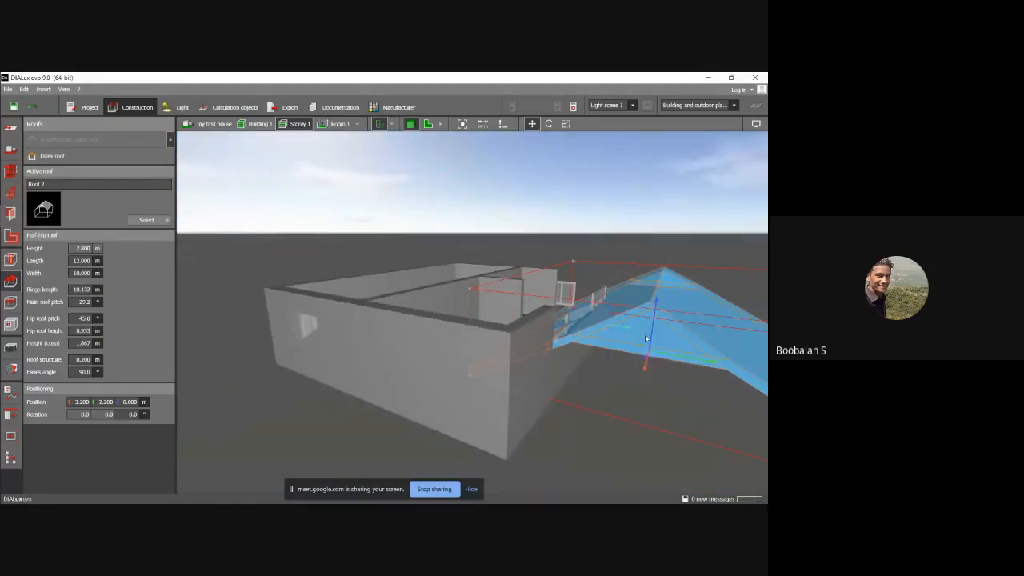
pyautogui.moveTo(652, 357); pyautogui.dragTo(423, 292)
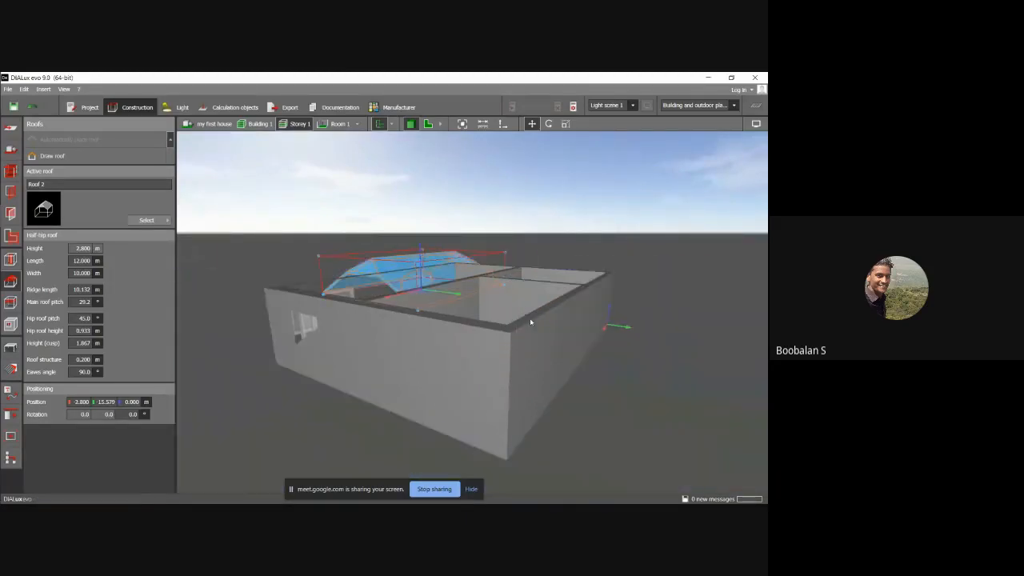
pyautogui.moveTo(530, 318); pyautogui.dragTo(617, 343, button='right')
pyautogui.click(218, 236)
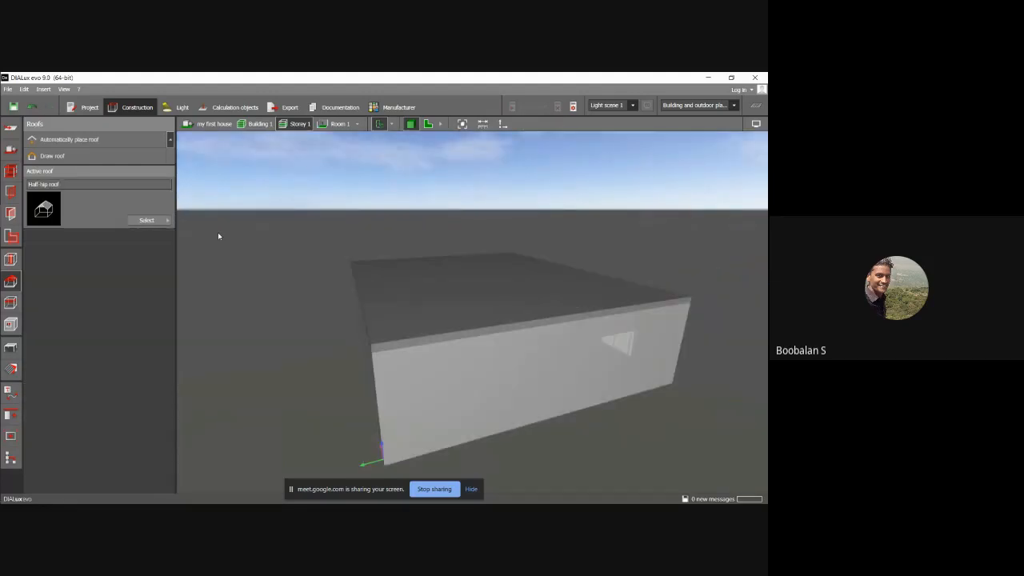
# Step: Examine the storey from above, the whole site, and the floor plans of Room 1, Room 2 and the complete house
pyautogui.moveTo(389, 297); pyautogui.dragTo(300, 245, button='right')
pyautogui.moveTo(324, 309); pyautogui.dragTo(334, 278, button='right')
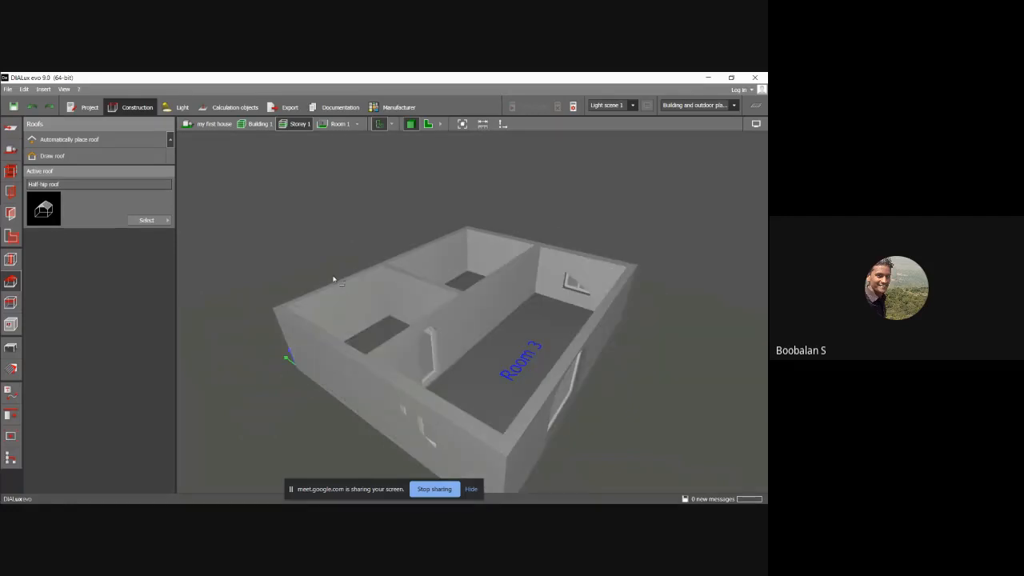
pyautogui.moveTo(425, 307); pyautogui.dragTo(469, 309, button='right')
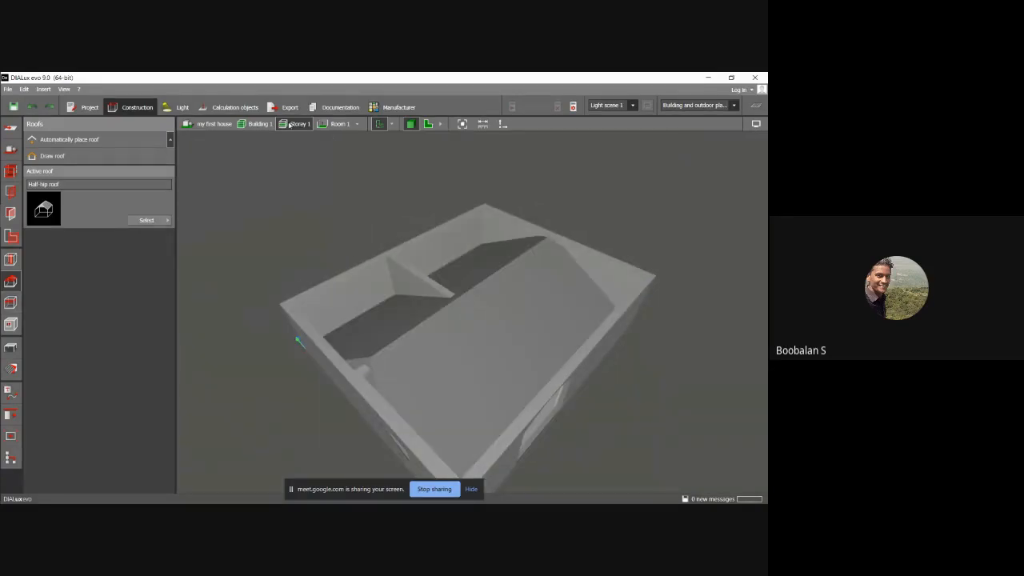
pyautogui.click(213, 125)
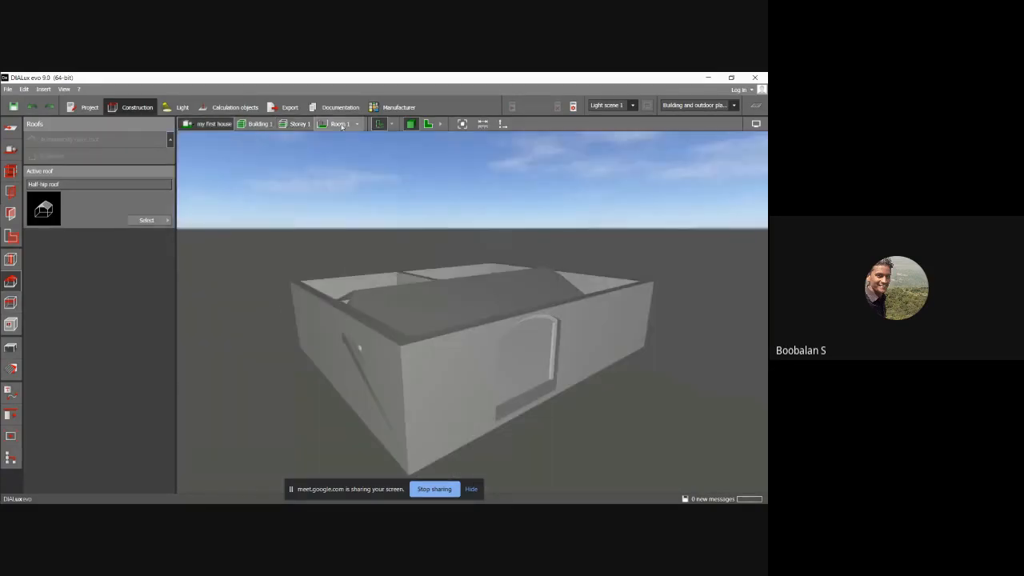
pyautogui.click(342, 125)
pyautogui.click(428, 124)
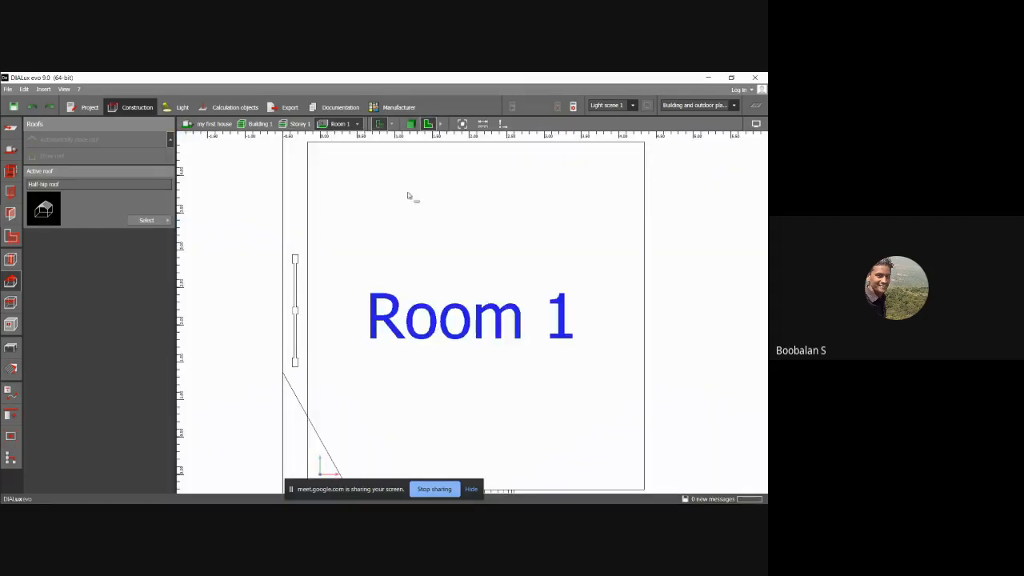
pyautogui.scroll(-5, 316, 272)
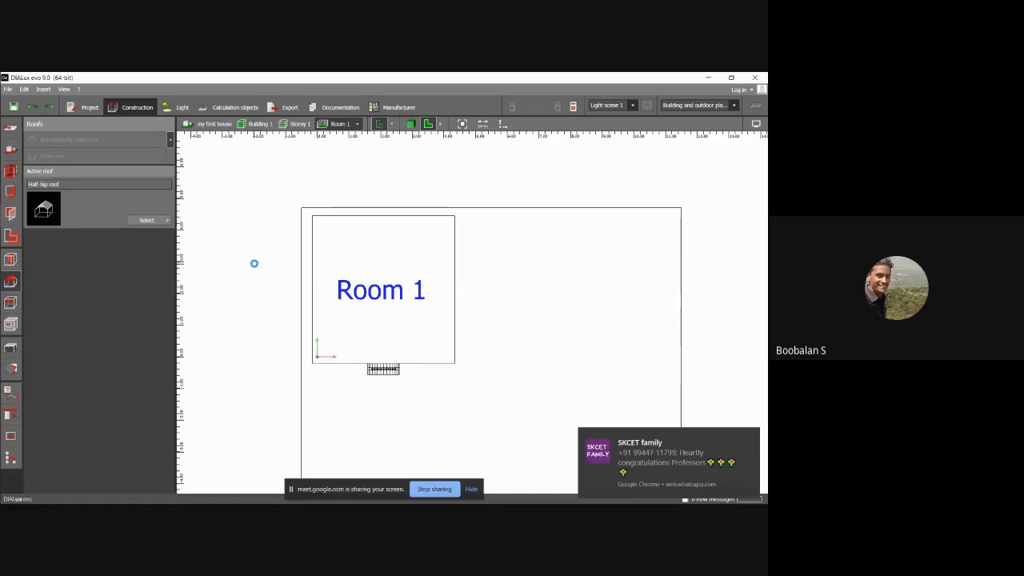
pyautogui.click(357, 124)
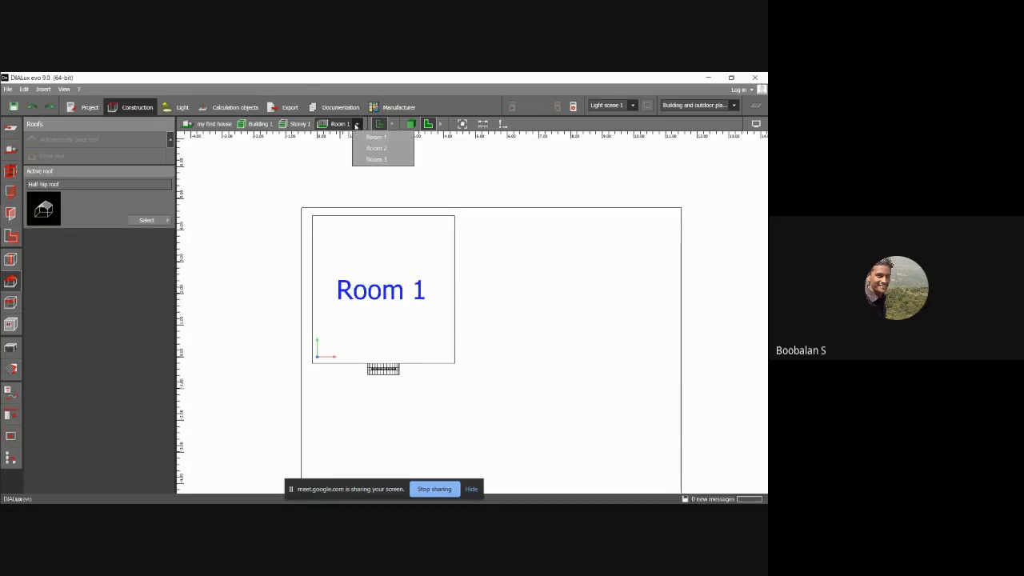
pyautogui.click(367, 144)
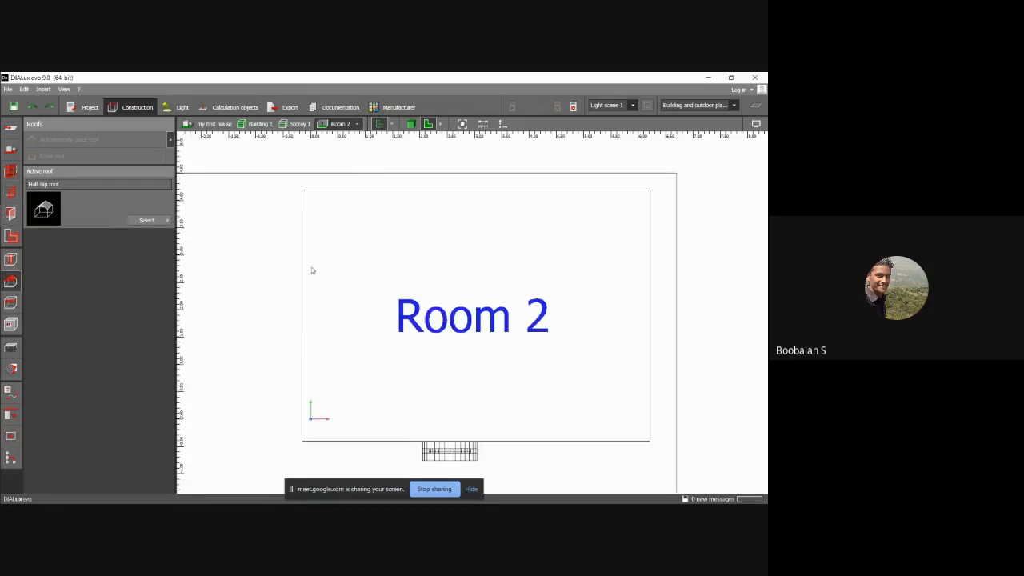
pyautogui.click(212, 124)
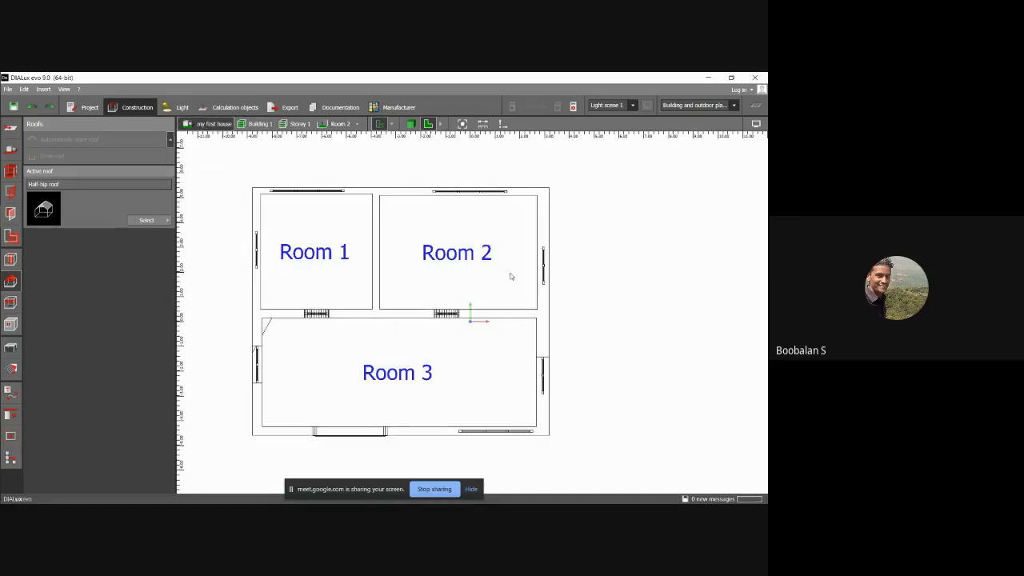
# Step: Inspect the façade element options for the side wall's mullioned window, and pick the 3-wing window with transom as active aperture
pyautogui.click(410, 123)
pyautogui.moveTo(432, 299); pyautogui.dragTo(414, 339)
pyautogui.click(408, 334)
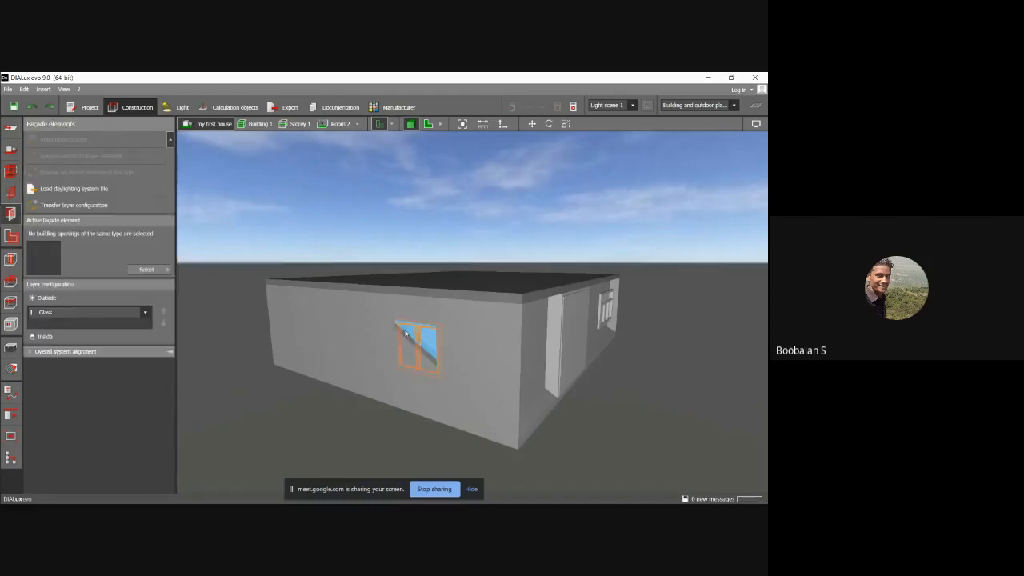
pyautogui.click(349, 246)
pyautogui.click(167, 270)
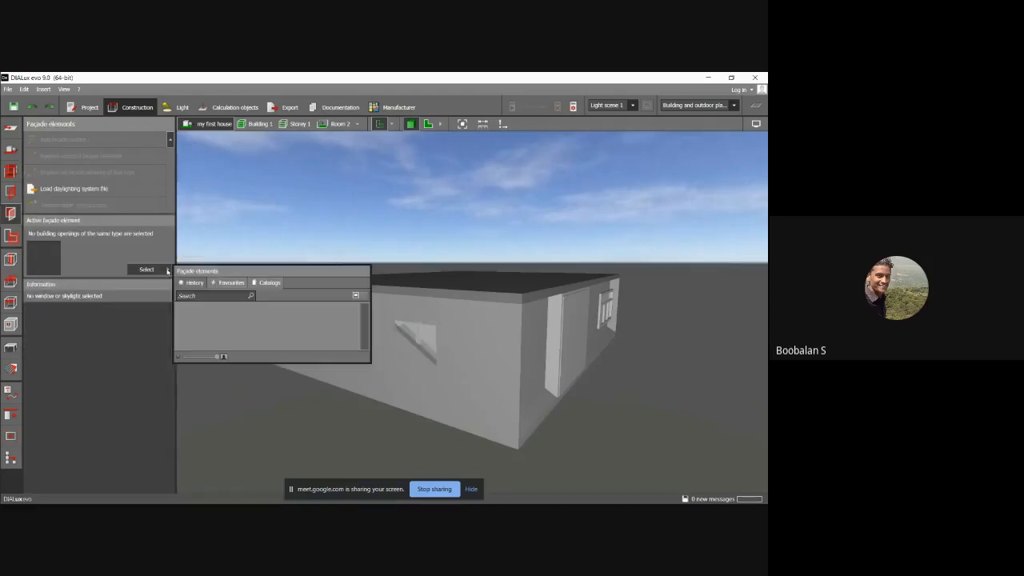
pyautogui.click(412, 328)
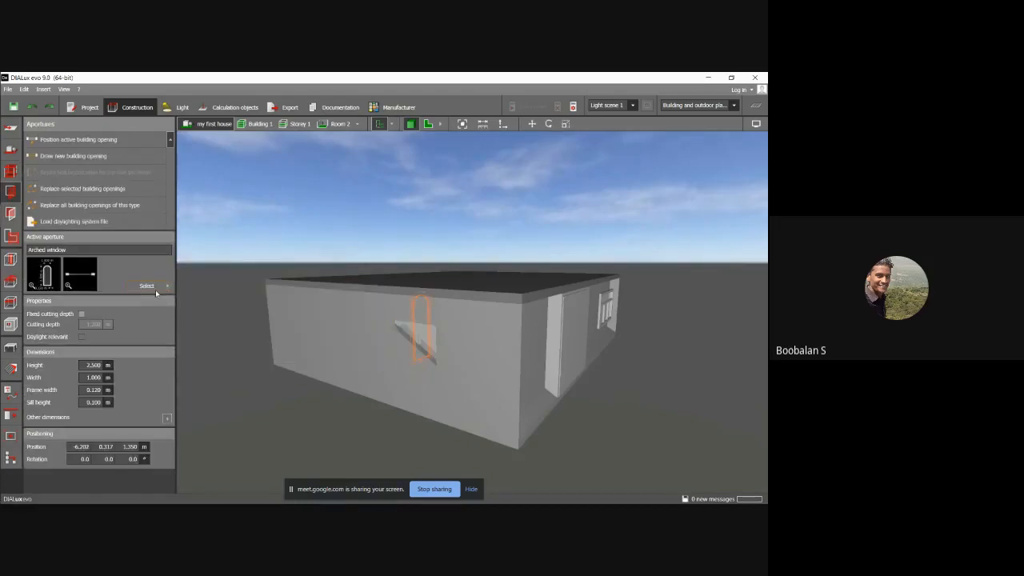
pyautogui.click(413, 339)
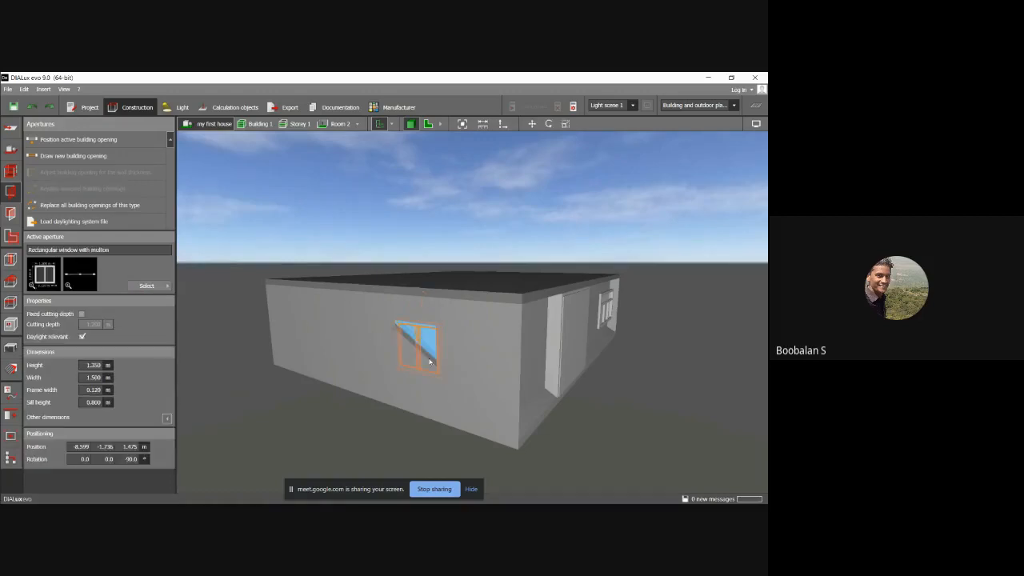
pyautogui.click(152, 287)
pyautogui.click(221, 331)
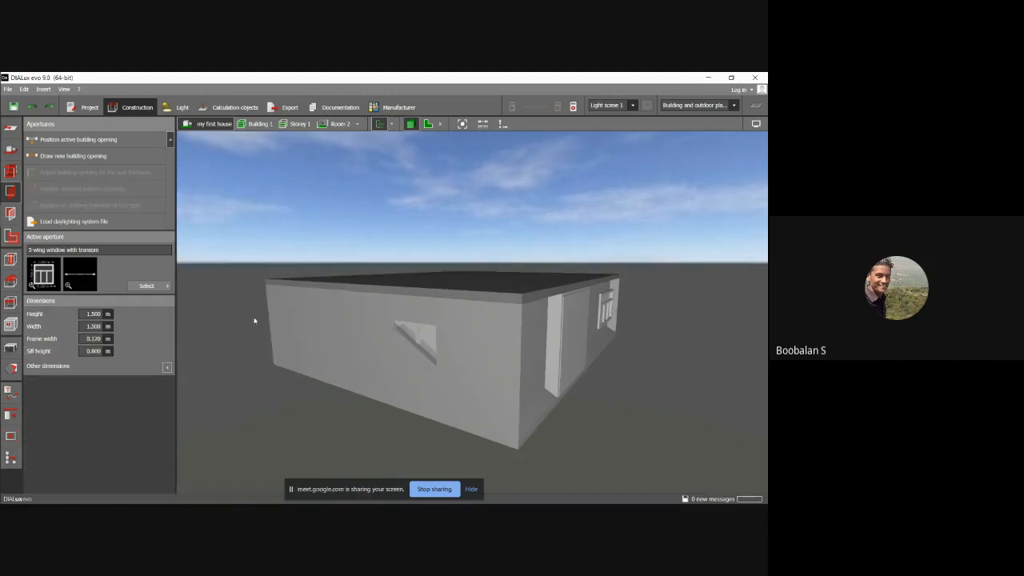
# Step: In the floor plan, undo the recent roof, door and window changes back to before the windows were placed
pyautogui.moveTo(468, 341); pyautogui.dragTo(313, 274, button='right')
pyautogui.click(428, 124)
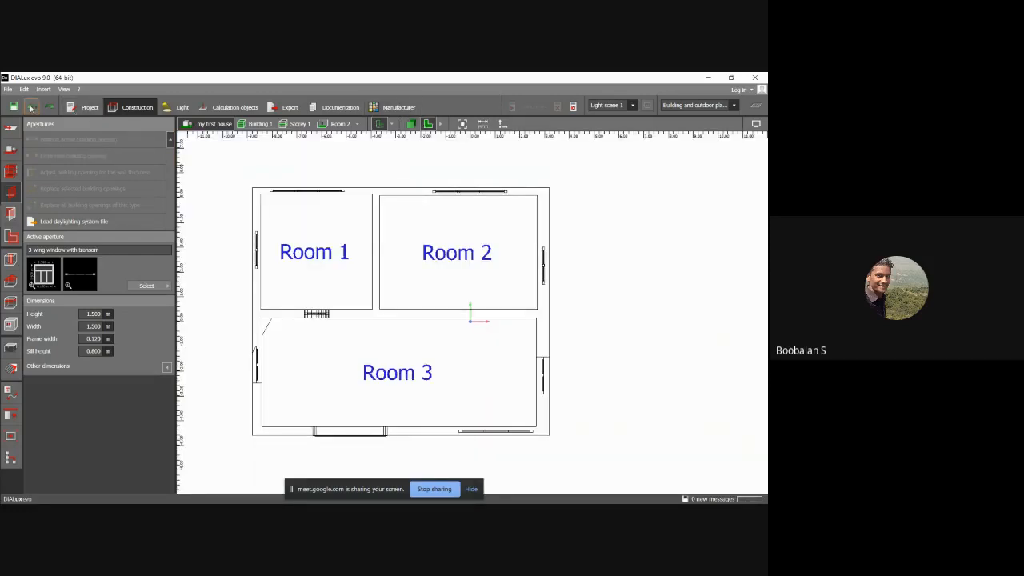
pyautogui.click(32, 107)
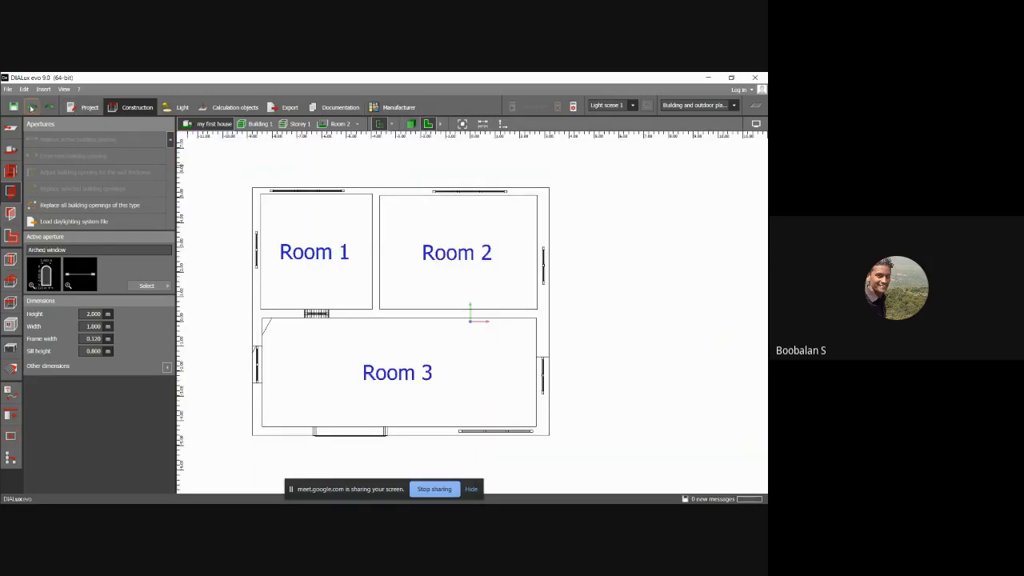
pyautogui.click(31, 108)
pyautogui.click(31, 109)
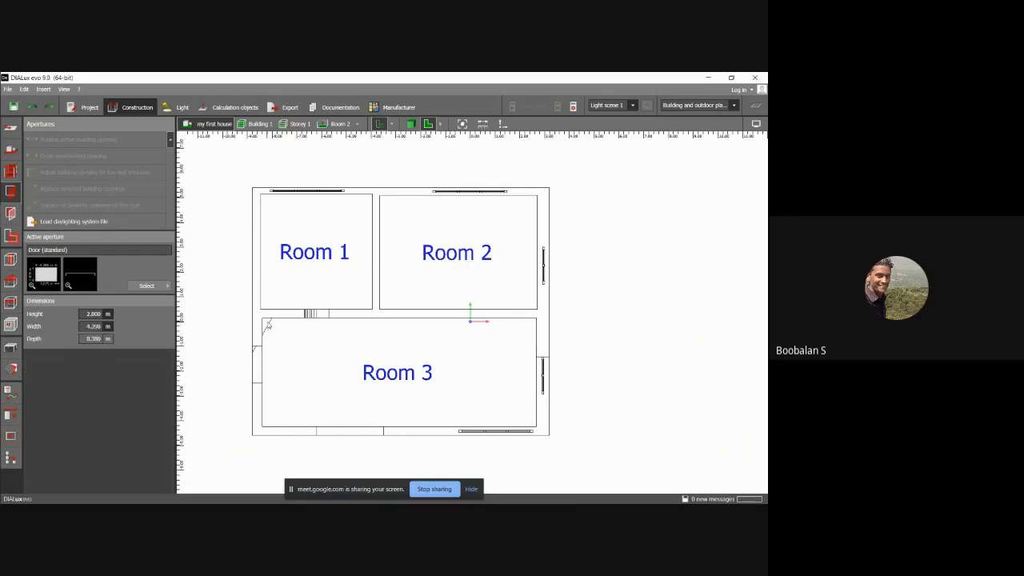
pyautogui.click(32, 107)
pyautogui.click(32, 107)
pyautogui.click(34, 108)
pyautogui.click(34, 108)
pyautogui.click(34, 108)
pyautogui.click(33, 108)
pyautogui.click(33, 108)
pyautogui.click(34, 108)
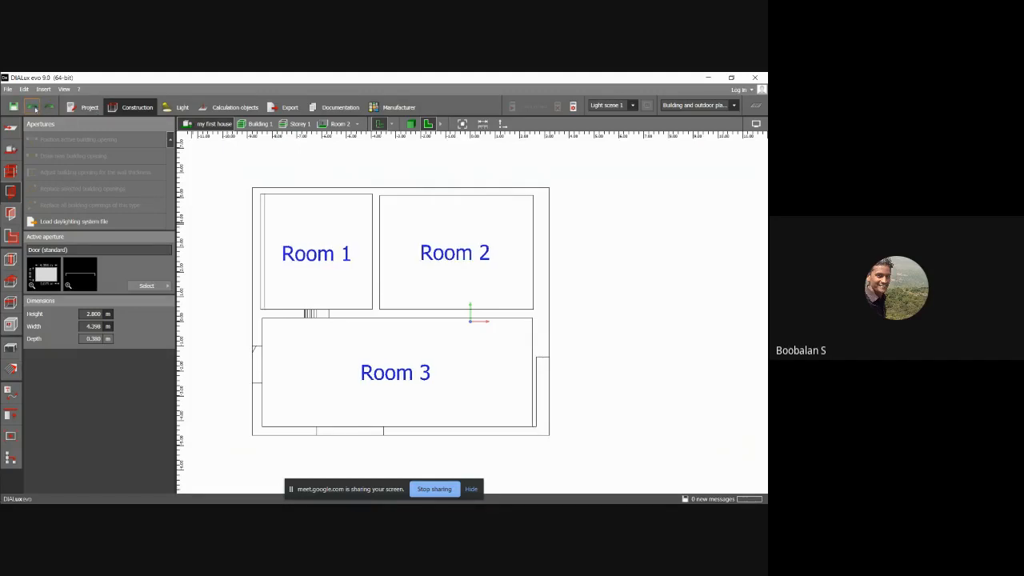
pyautogui.click(34, 108)
pyautogui.click(33, 108)
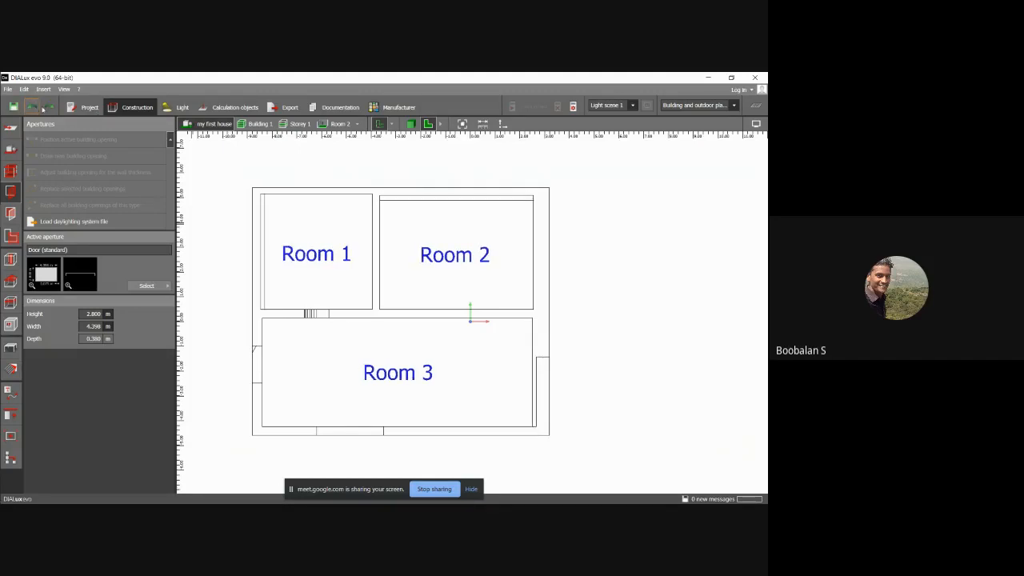
# Step: Redo the placement of the outer windows and the 3 m wide standard door in Room 3's front wall
pyautogui.click(50, 107)
pyautogui.click(50, 107)
pyautogui.click(50, 107)
pyautogui.click(50, 107)
pyautogui.click(49, 107)
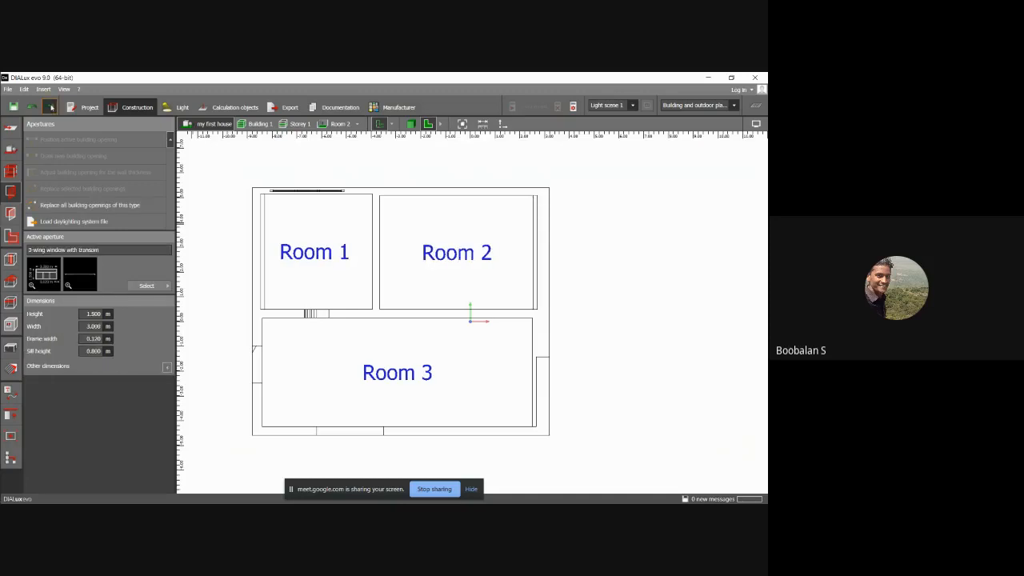
pyautogui.click(49, 108)
pyautogui.click(49, 108)
pyautogui.click(49, 107)
pyautogui.click(50, 107)
pyautogui.click(50, 107)
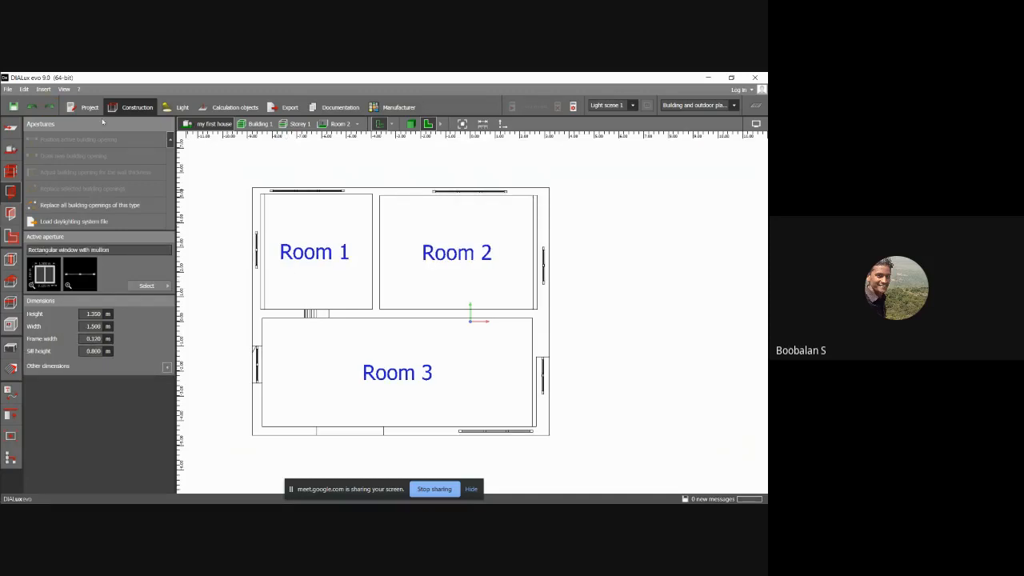
pyautogui.click(49, 107)
pyautogui.click(50, 107)
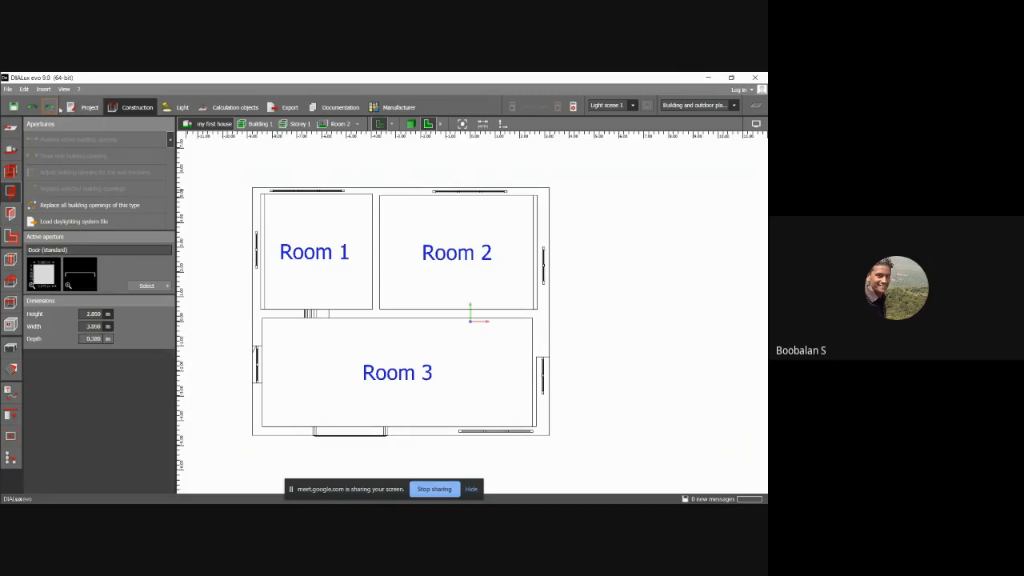
# Step: Inspect the house in 3D, browse the available roof shapes, and check the flat roof over the building
pyautogui.click(410, 124)
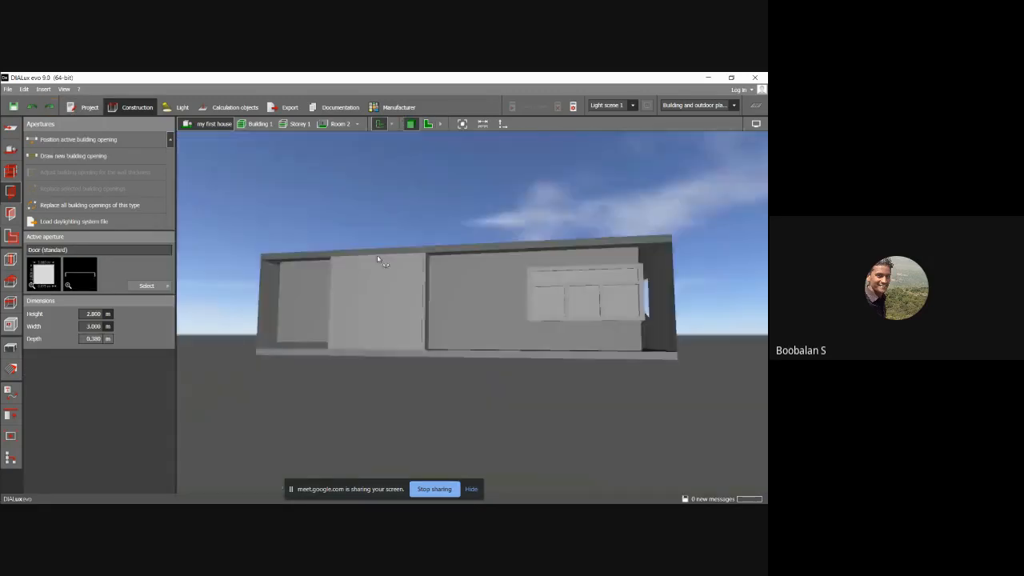
pyautogui.moveTo(379, 258); pyautogui.dragTo(407, 282, button='middle')
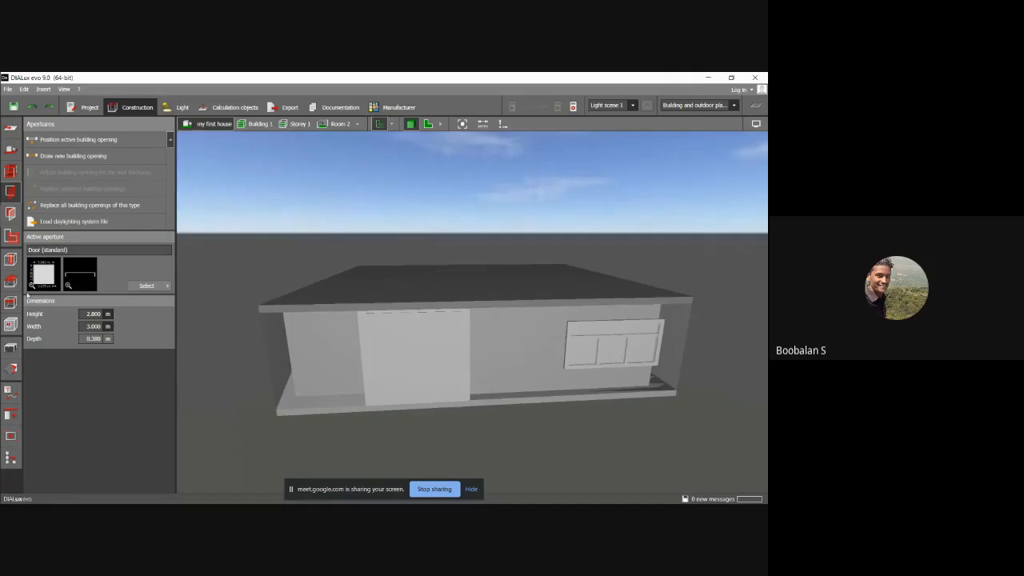
pyautogui.click(13, 281)
pyautogui.click(164, 223)
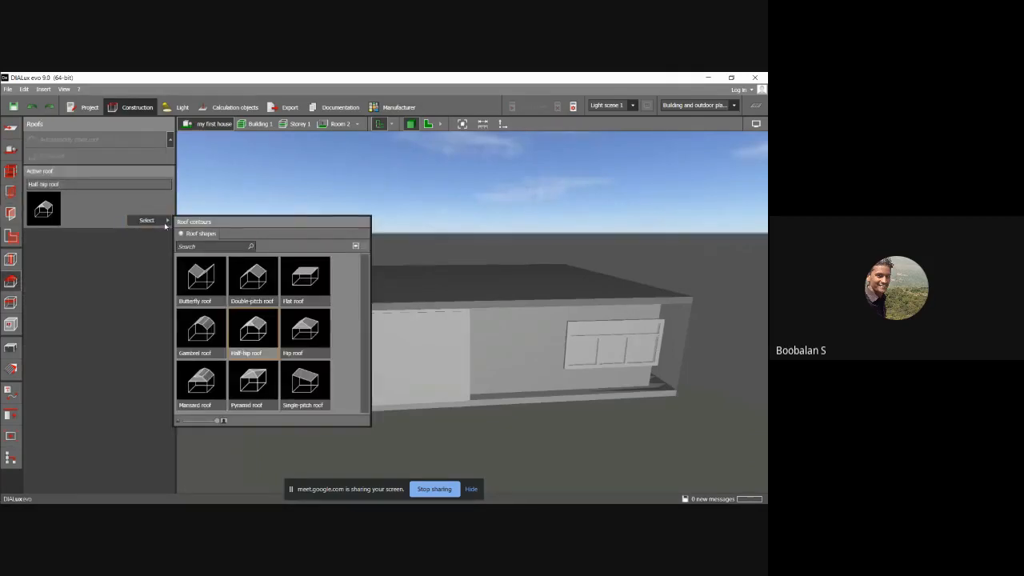
pyautogui.click(61, 171)
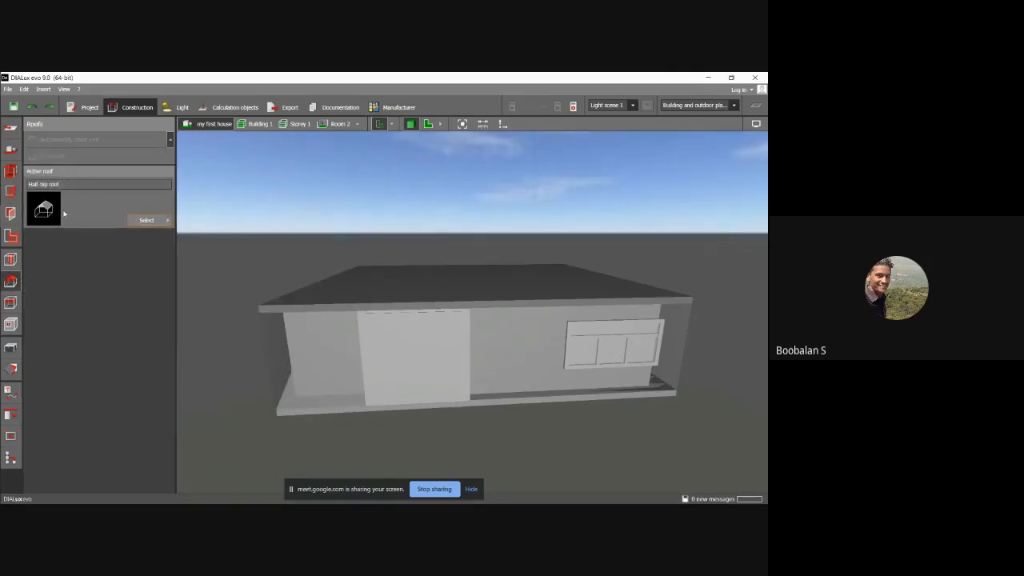
pyautogui.click(406, 295)
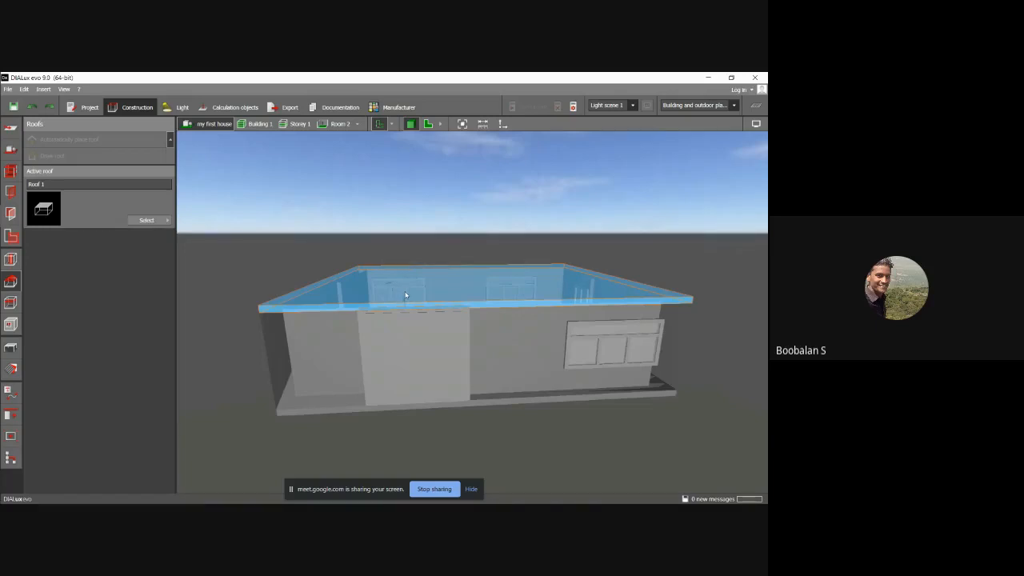
pyautogui.moveTo(391, 296); pyautogui.dragTo(417, 307, button='right')
pyautogui.click(235, 280)
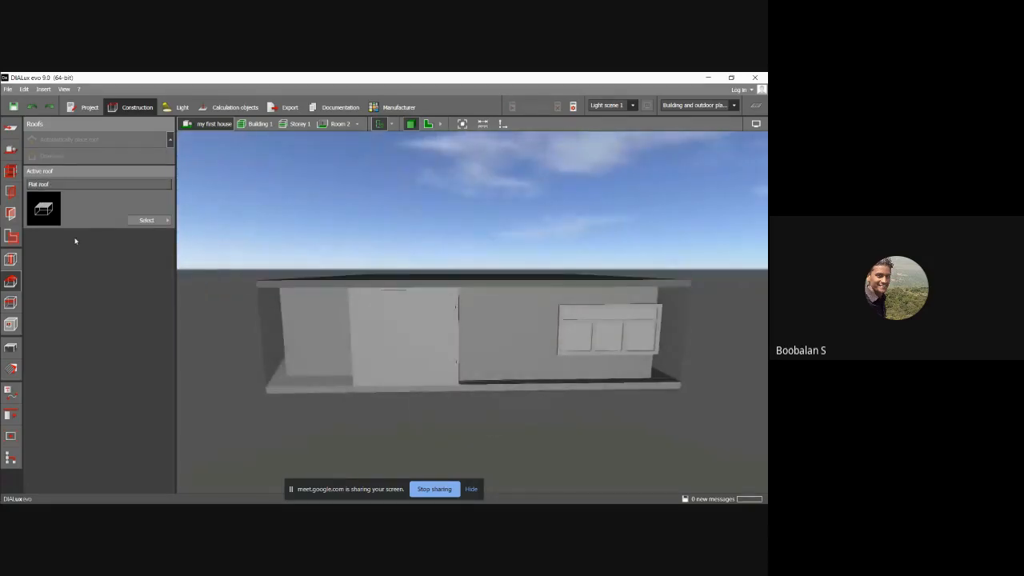
# Step: Pick the front wall's default material as the active material and bring up the available material catalogs
pyautogui.click(12, 369)
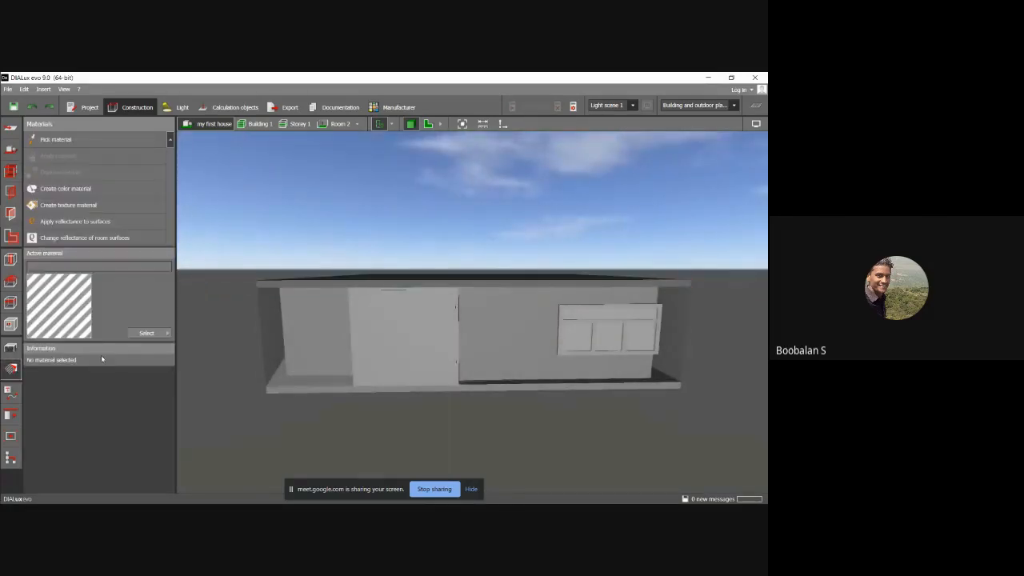
pyautogui.click(160, 335)
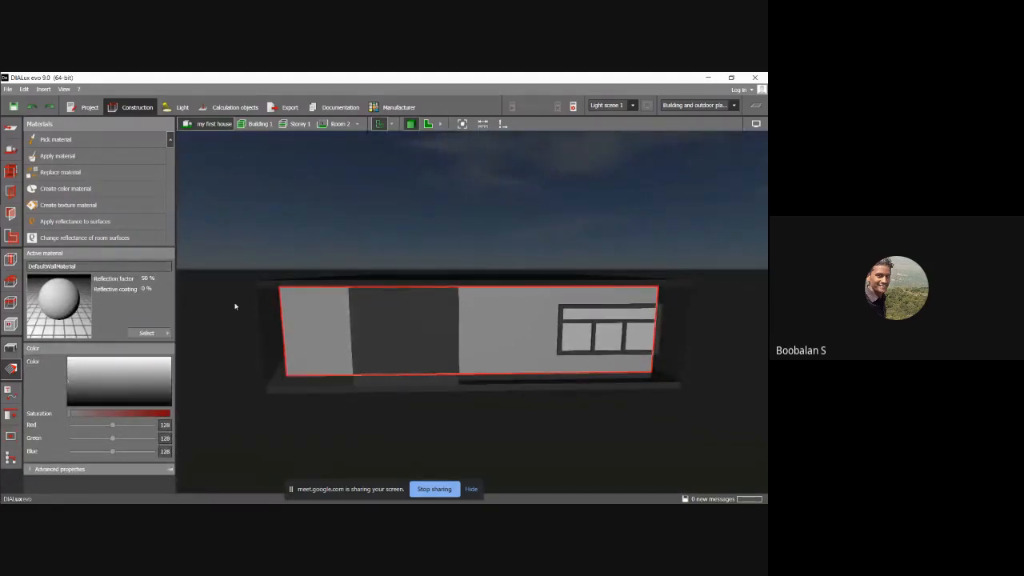
pyautogui.moveTo(344, 309); pyautogui.dragTo(286, 328, button='right')
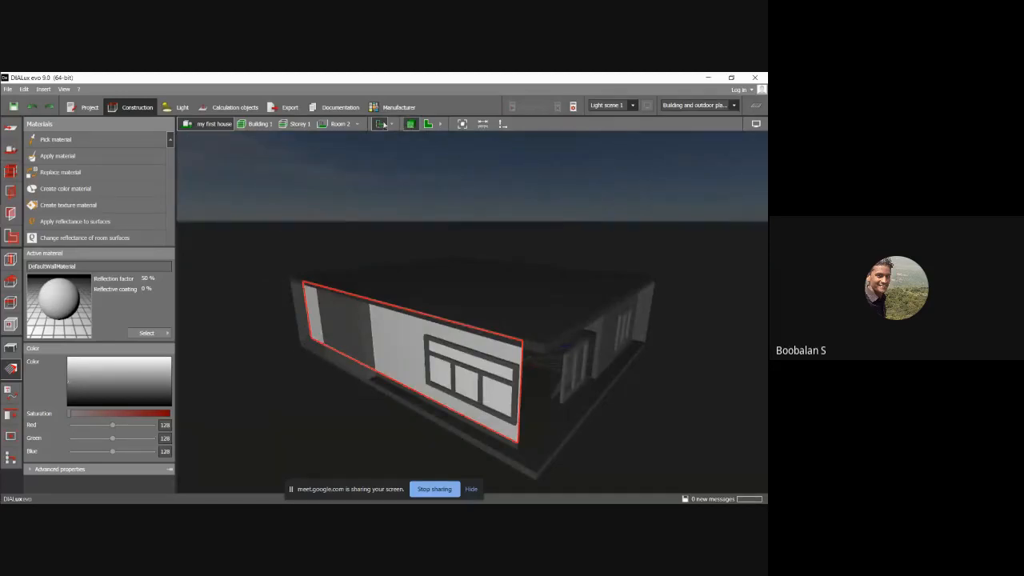
pyautogui.click(159, 335)
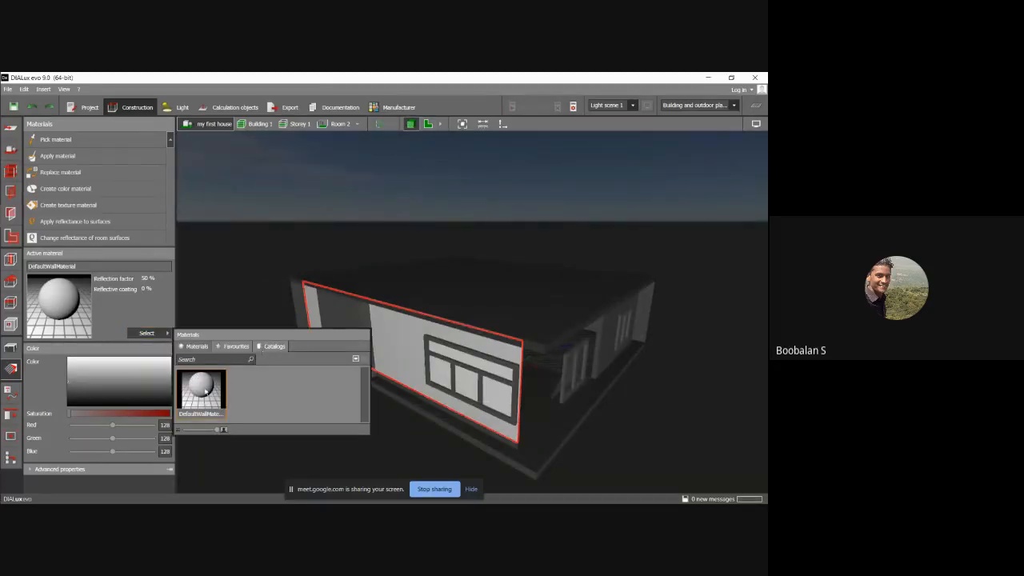
pyautogui.click(205, 391)
pyautogui.click(166, 333)
pyautogui.click(232, 347)
pyautogui.click(272, 346)
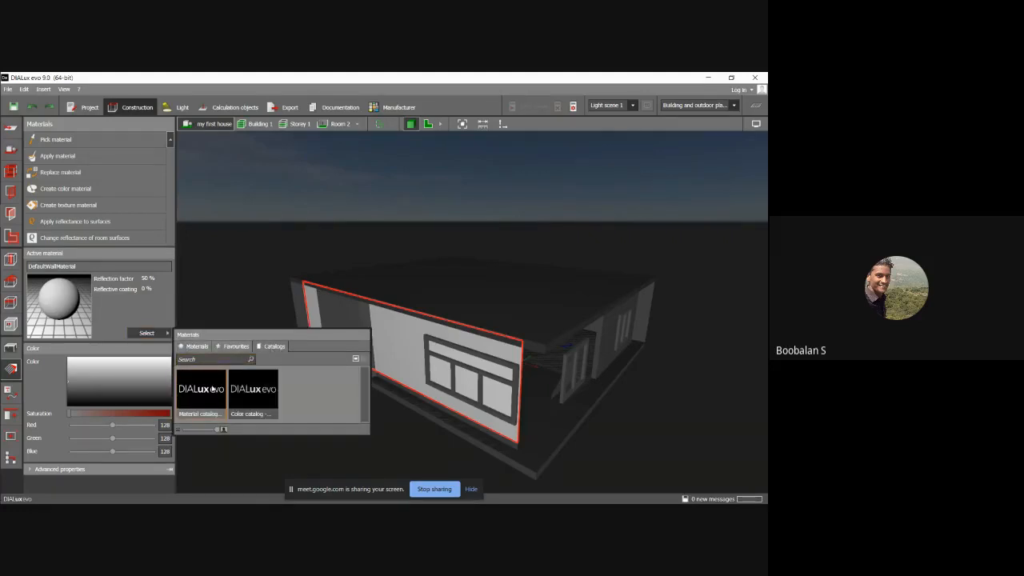
# Step: Choose the Brick red3 texture from the material catalog as the active material and close the catalog
pyautogui.click(212, 388)
pyautogui.scroll(-10, 251, 278)
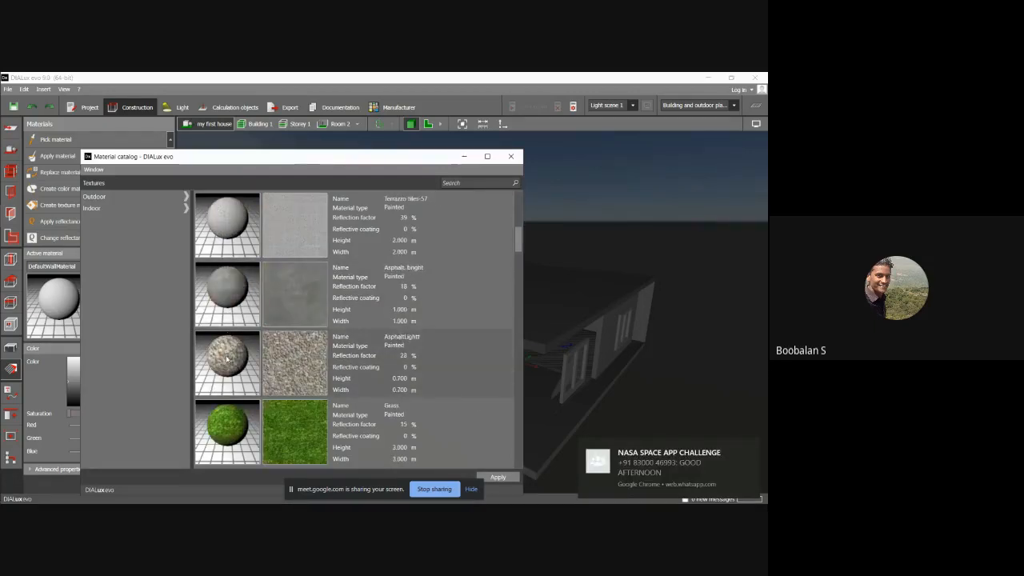
pyautogui.scroll(-8, 226, 336)
pyautogui.click(224, 295)
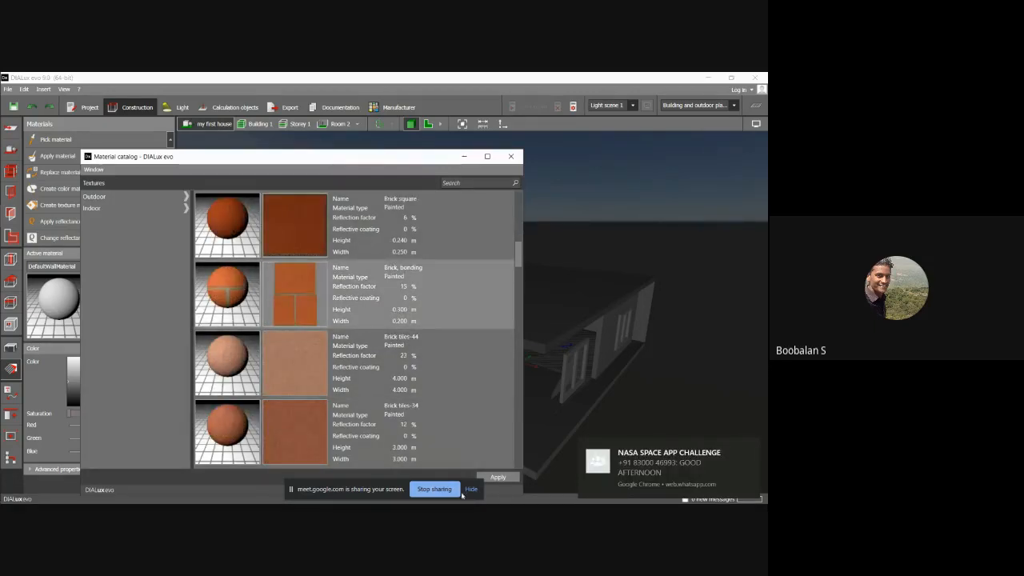
pyautogui.scroll(-3, 228, 359)
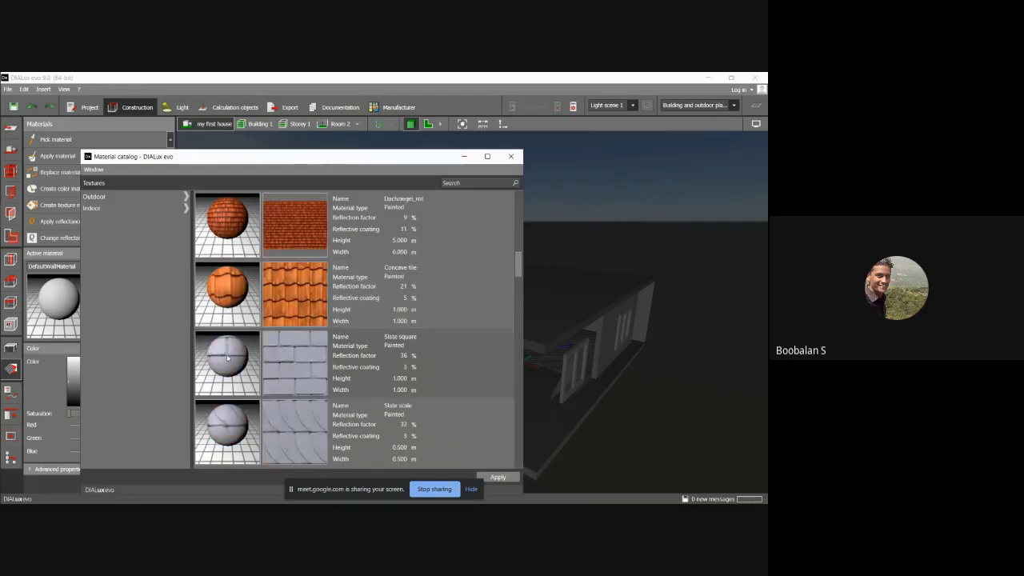
pyautogui.scroll(-5, 228, 320)
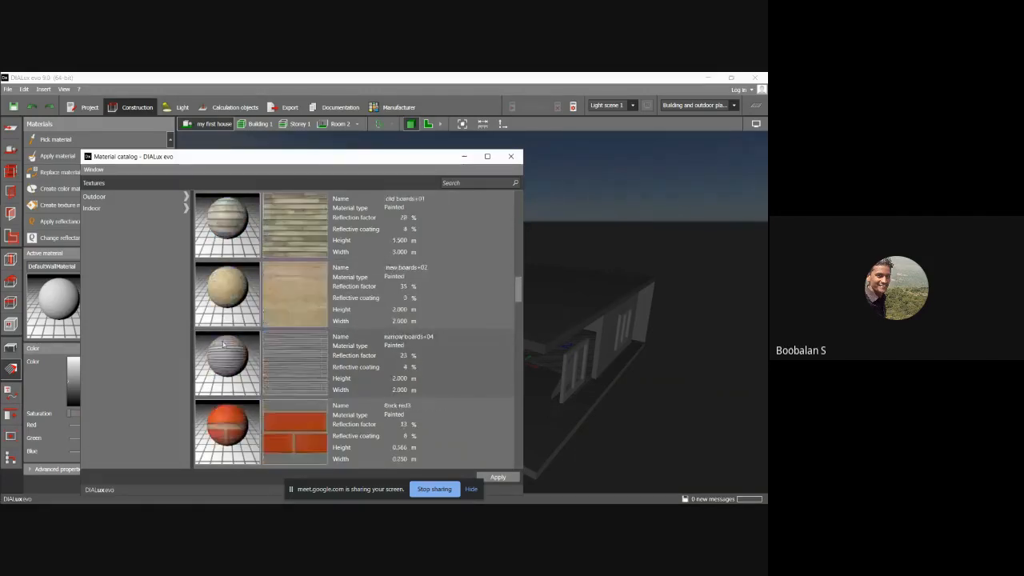
pyautogui.click(228, 425)
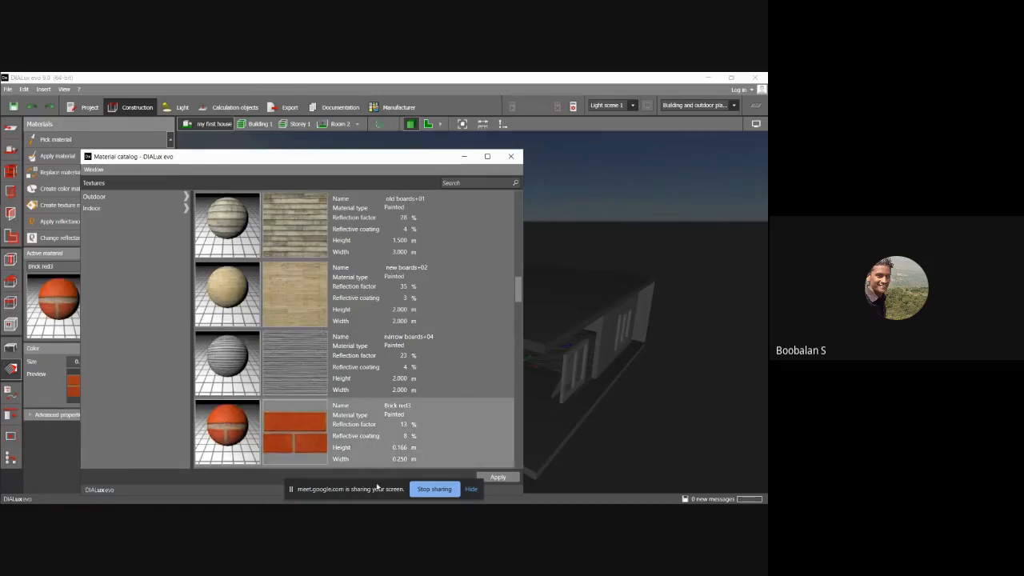
pyautogui.click(495, 480)
pyautogui.moveTo(387, 487); pyautogui.dragTo(89, 488)
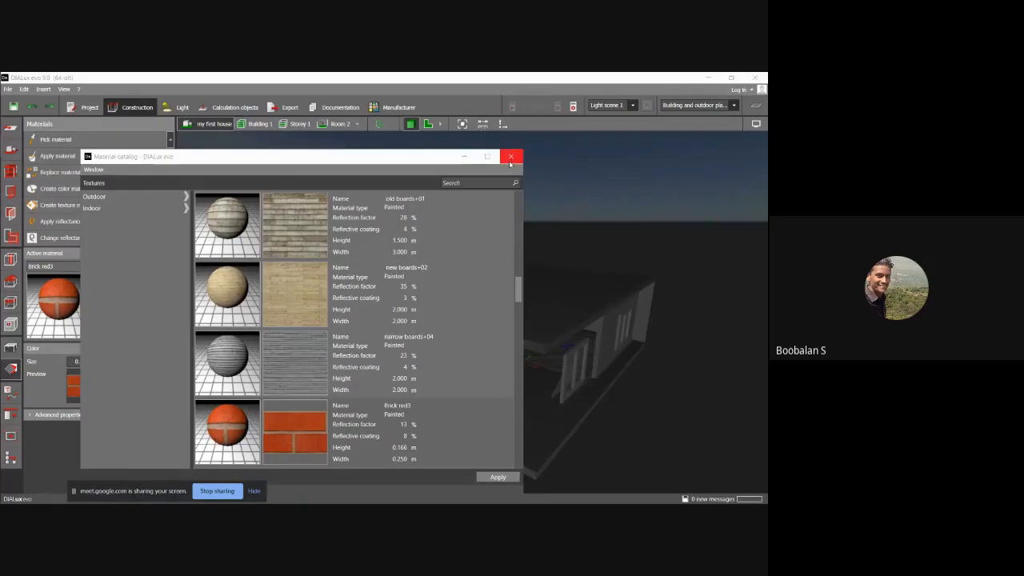
pyautogui.click(512, 157)
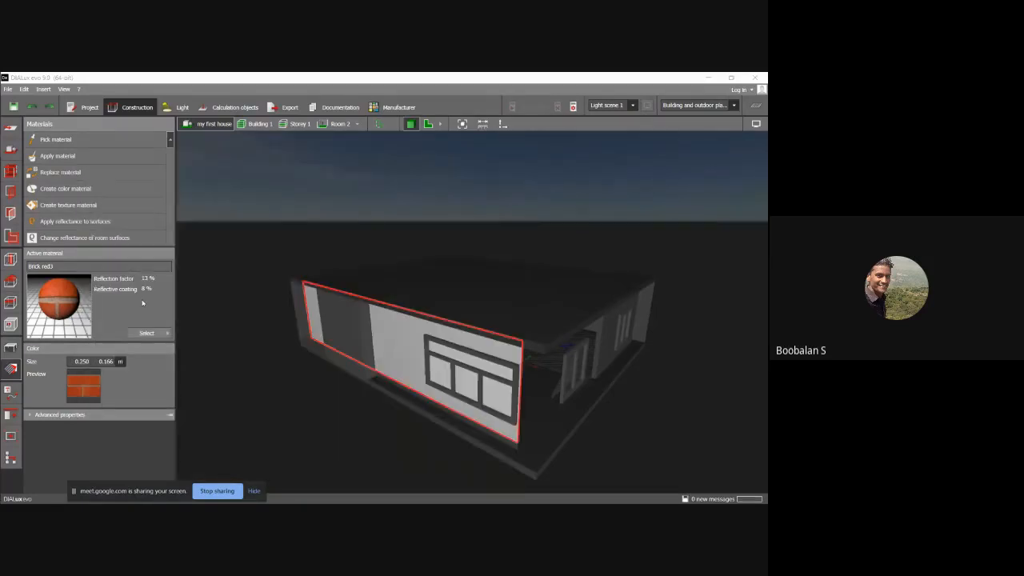
# Step: Put the Brick red3 material on the walls of the house
pyautogui.click(155, 333)
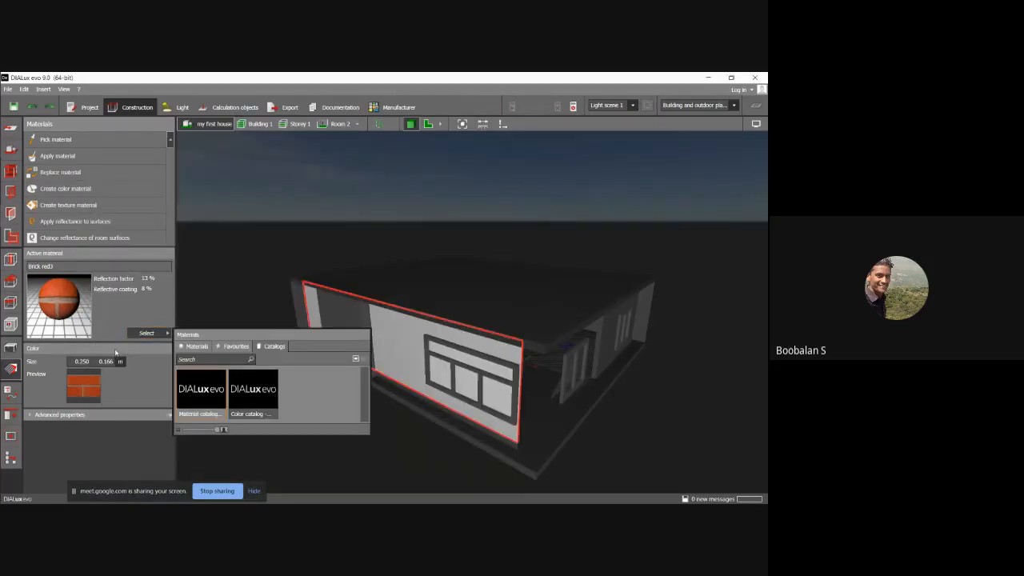
pyautogui.moveTo(342, 330); pyautogui.dragTo(449, 339)
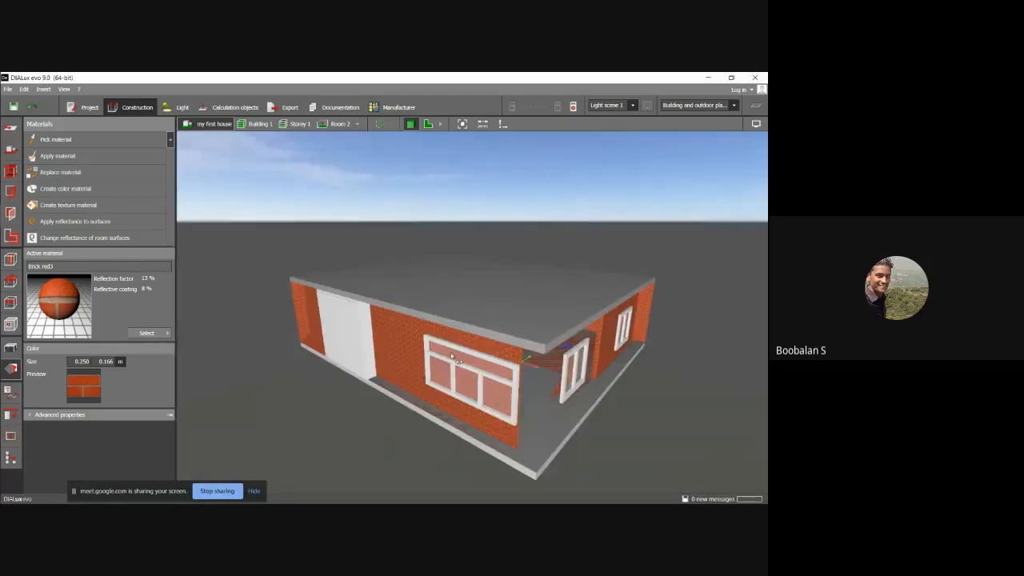
pyautogui.moveTo(451, 352); pyautogui.dragTo(372, 347, button='right')
# Step: Try to replace all building openings of the front door's type with an arched window
pyautogui.click(372, 347)
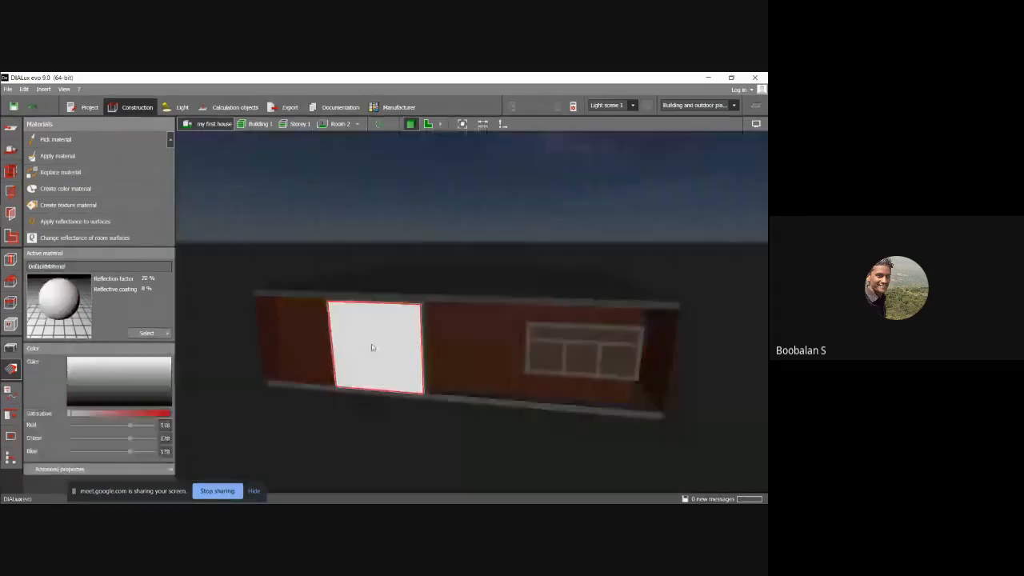
pyautogui.click(146, 333)
pyautogui.click(10, 192)
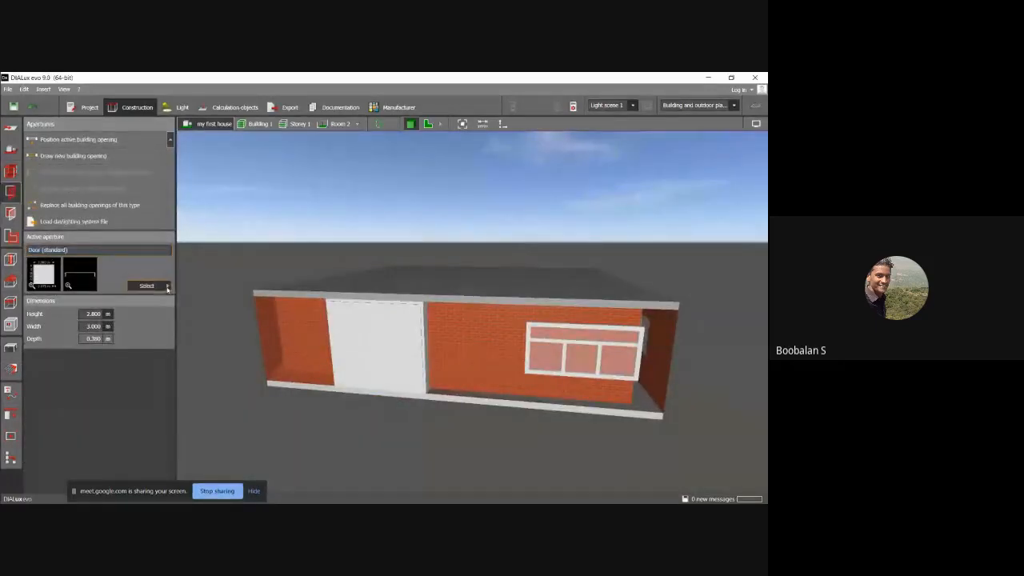
pyautogui.click(146, 285)
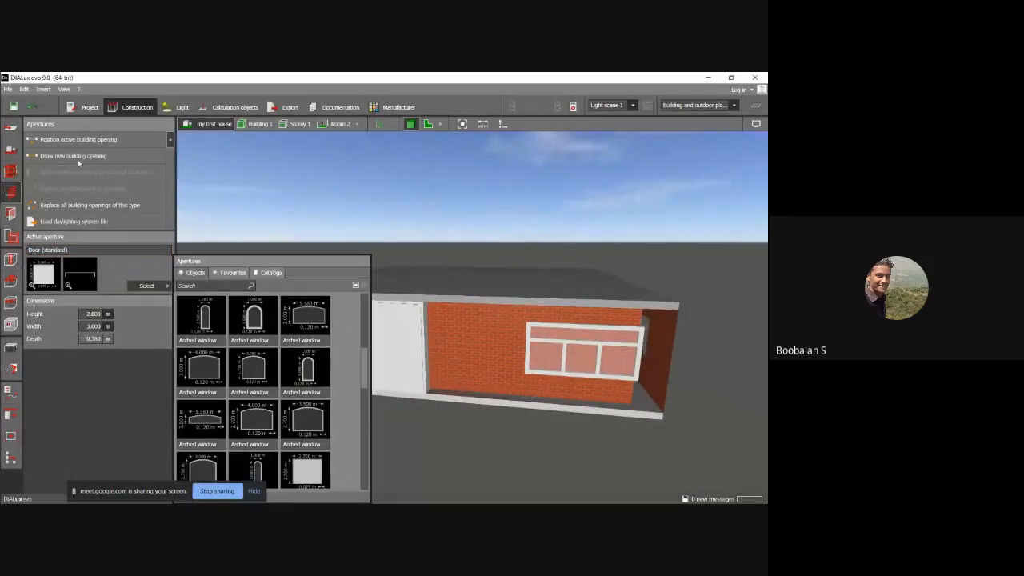
pyautogui.click(90, 206)
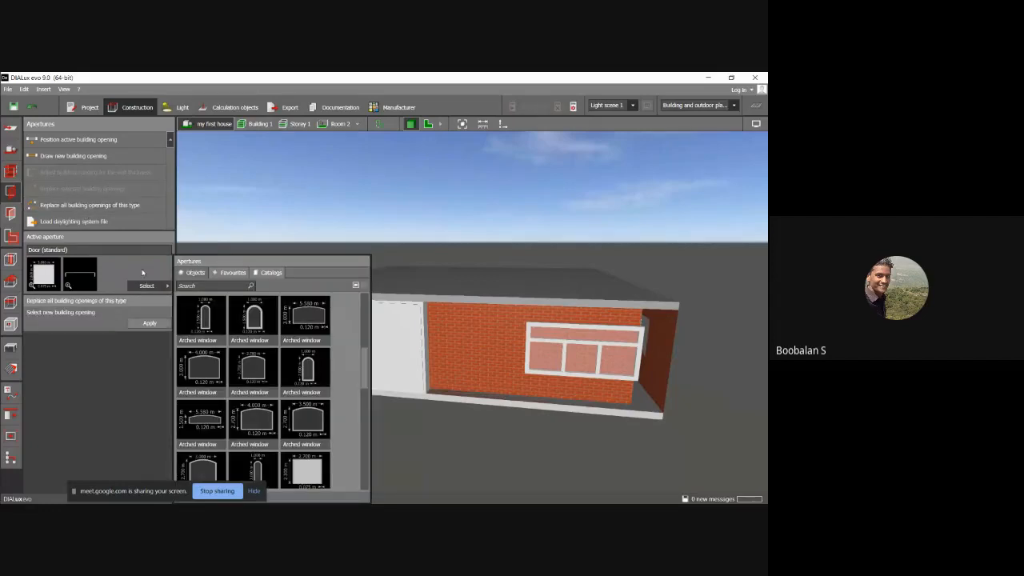
pyautogui.click(258, 369)
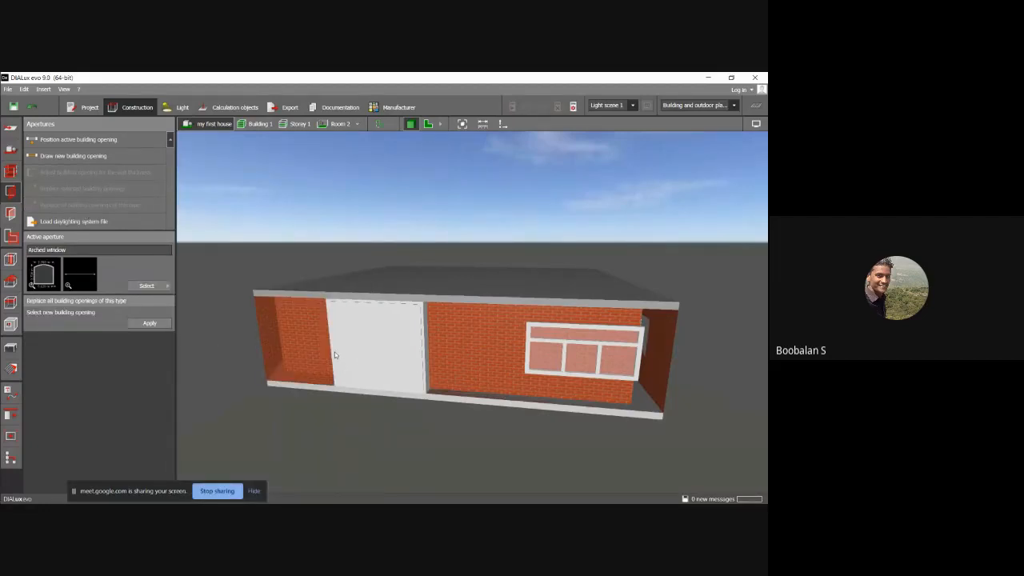
# Step: Inspect the brick-clad house from several sides, checking the 3-wing window with transom and the front door
pyautogui.moveTo(334, 354); pyautogui.dragTo(224, 279, button='middle')
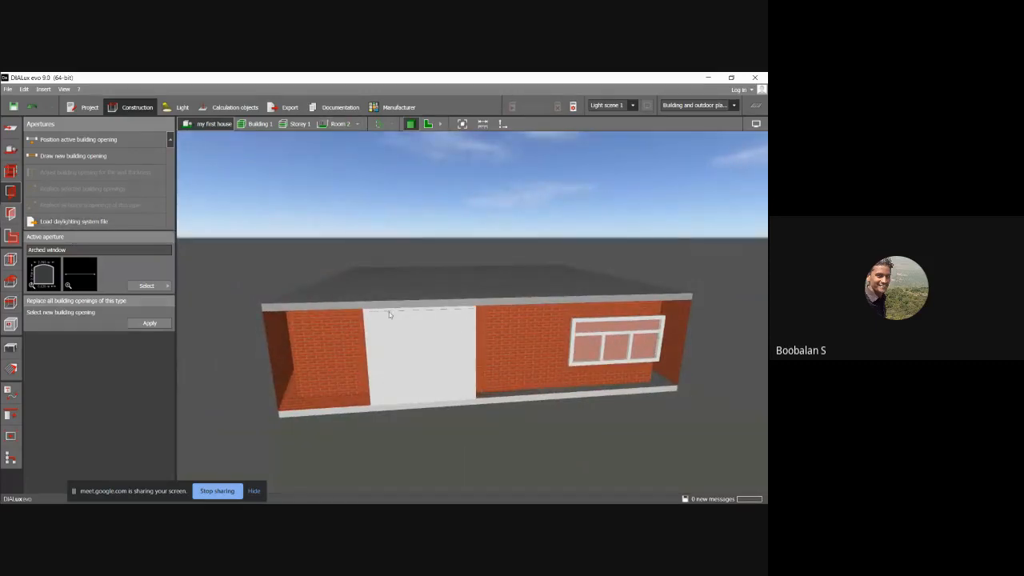
pyautogui.moveTo(400, 336); pyautogui.dragTo(304, 344, button='middle')
pyautogui.moveTo(302, 345); pyautogui.dragTo(303, 356, button='right')
pyautogui.click(303, 355)
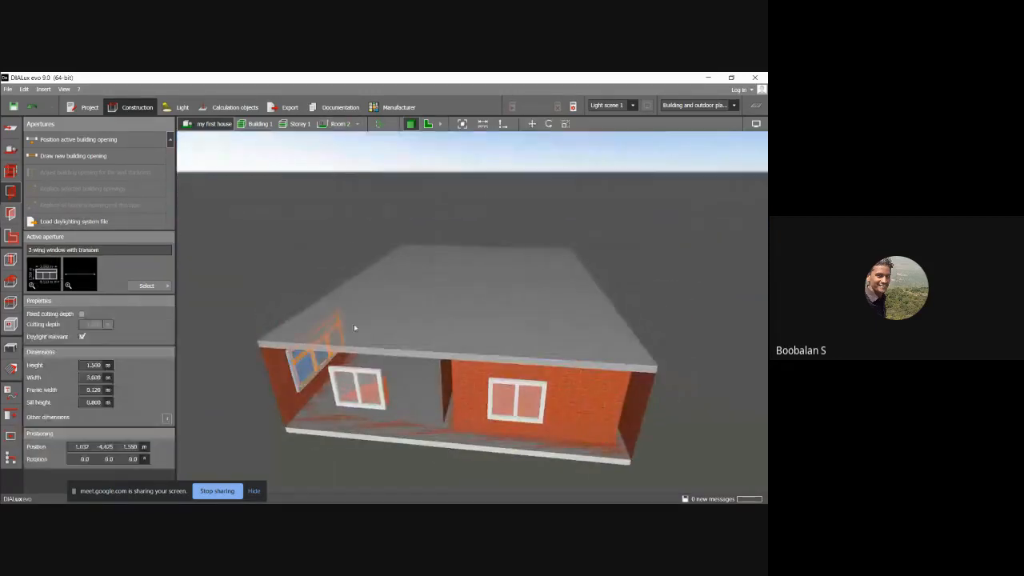
pyautogui.click(410, 318)
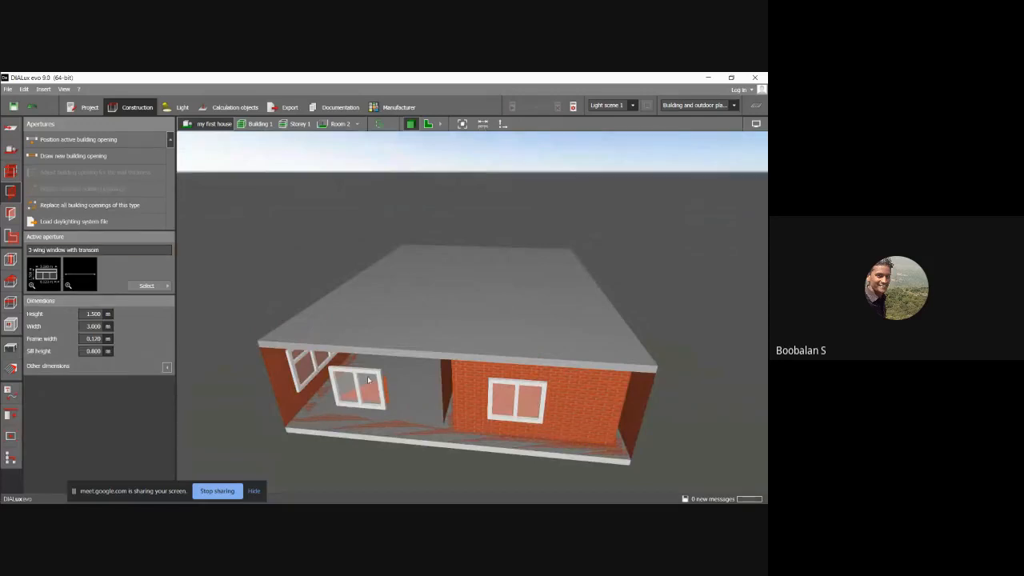
pyautogui.moveTo(369, 380); pyautogui.dragTo(502, 408, button='middle')
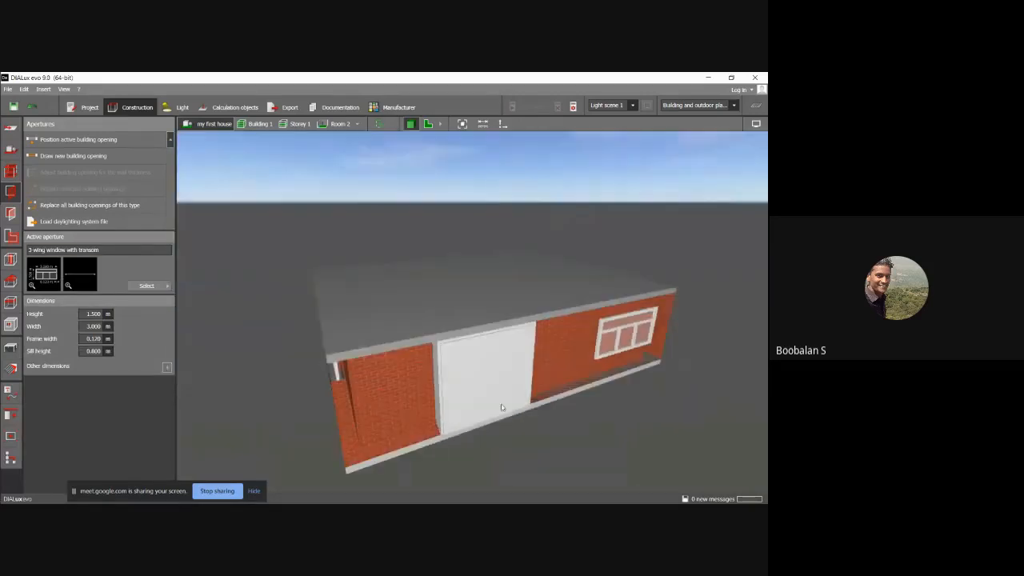
# Step: View Room 1 and Room 2 individually in 3D and examine their walls and floors
pyautogui.click(357, 124)
pyautogui.click(372, 136)
pyautogui.moveTo(440, 344); pyautogui.dragTo(454, 375, button='middle')
pyautogui.click(349, 126)
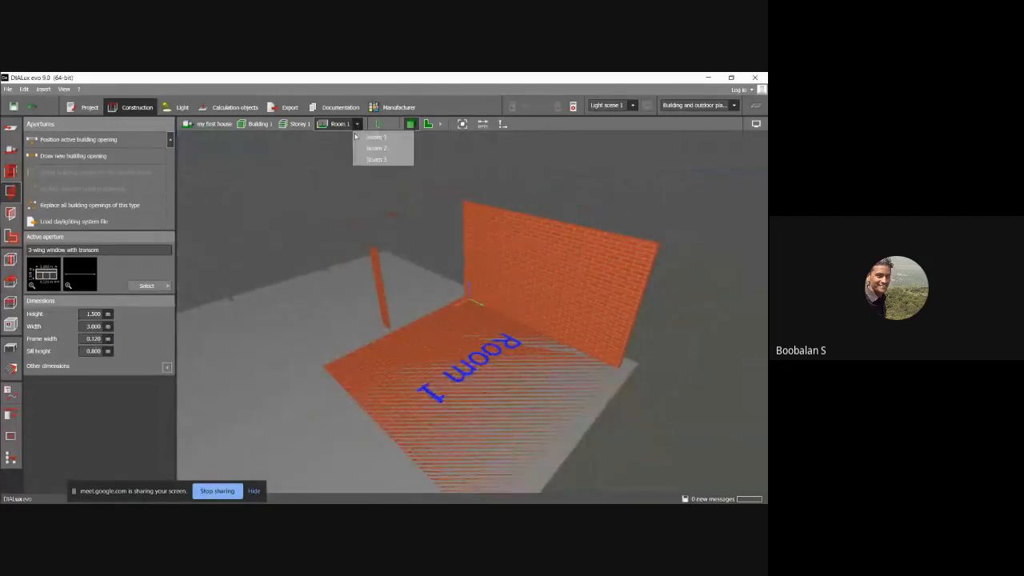
pyautogui.click(373, 155)
pyautogui.moveTo(450, 288); pyautogui.dragTo(232, 283, button='middle')
pyautogui.moveTo(213, 197); pyautogui.dragTo(78, 117, button='middle')
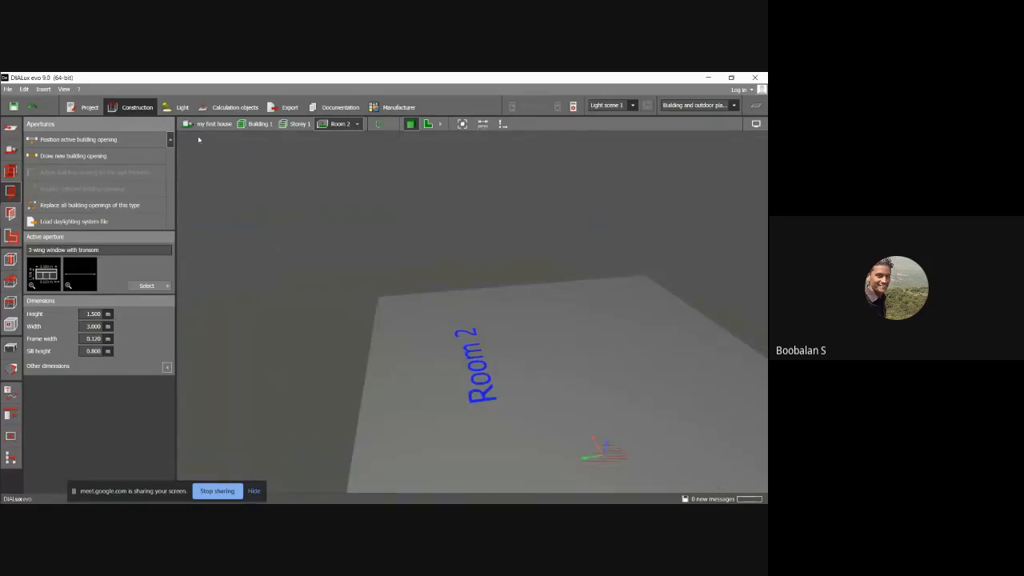
pyautogui.moveTo(348, 200); pyautogui.dragTo(300, 244, button='middle')
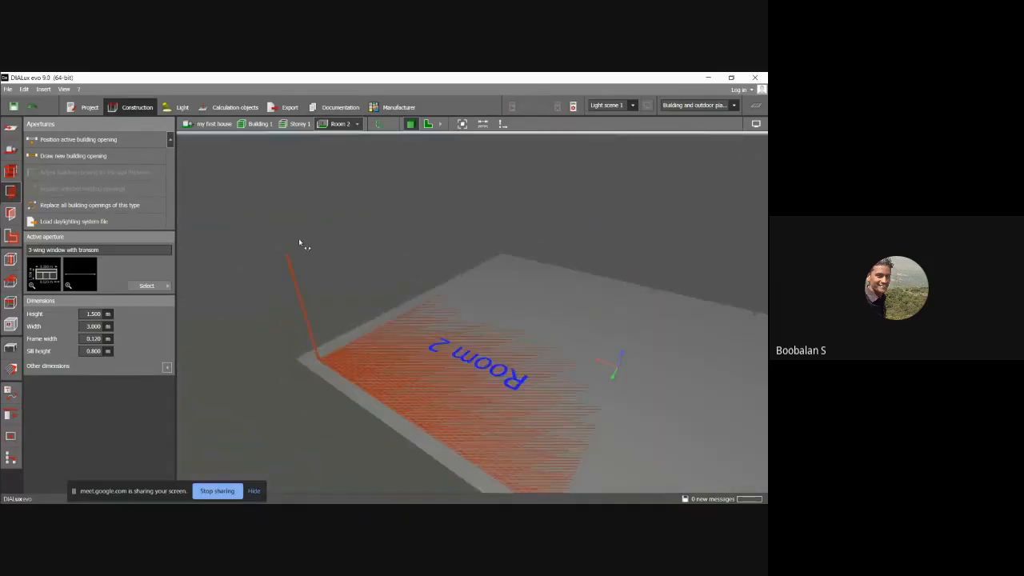
# Step: Open the "my home" project from the Desktop, discarding the unsaved changes to the current project
pyautogui.click(7, 89)
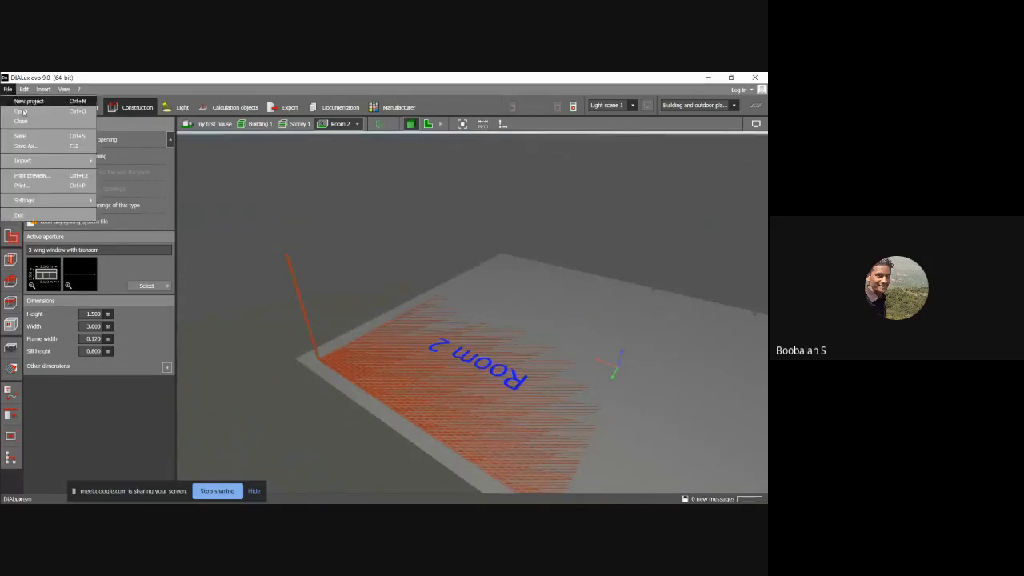
pyautogui.click(28, 112)
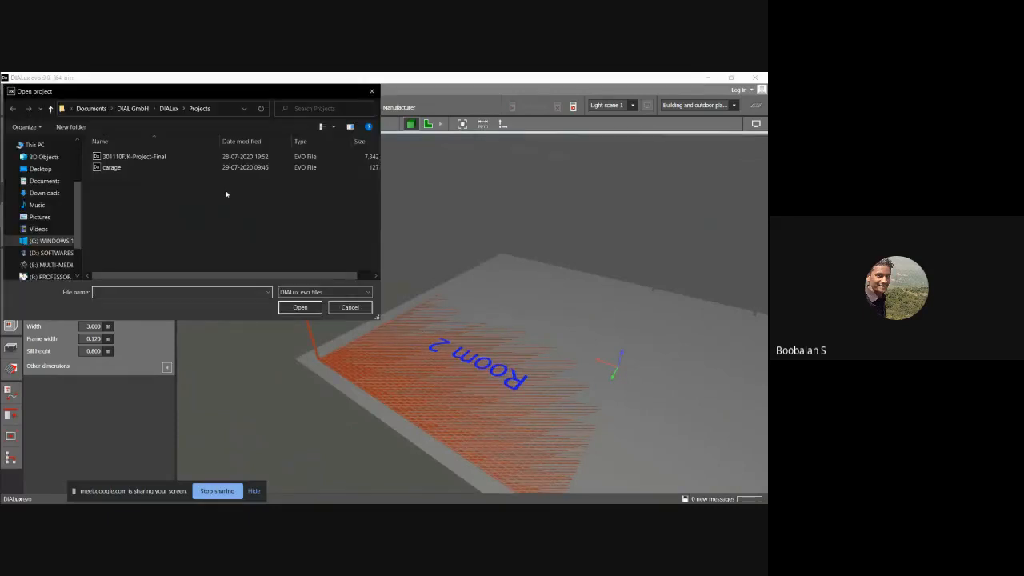
pyautogui.click(35, 145)
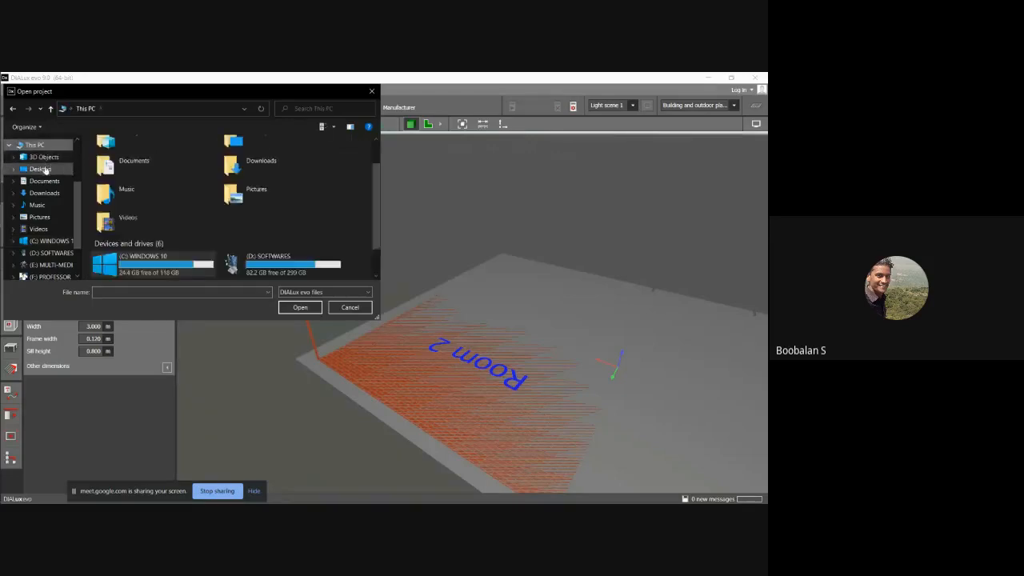
pyautogui.click(40, 169)
pyautogui.doubleClick(172, 172)
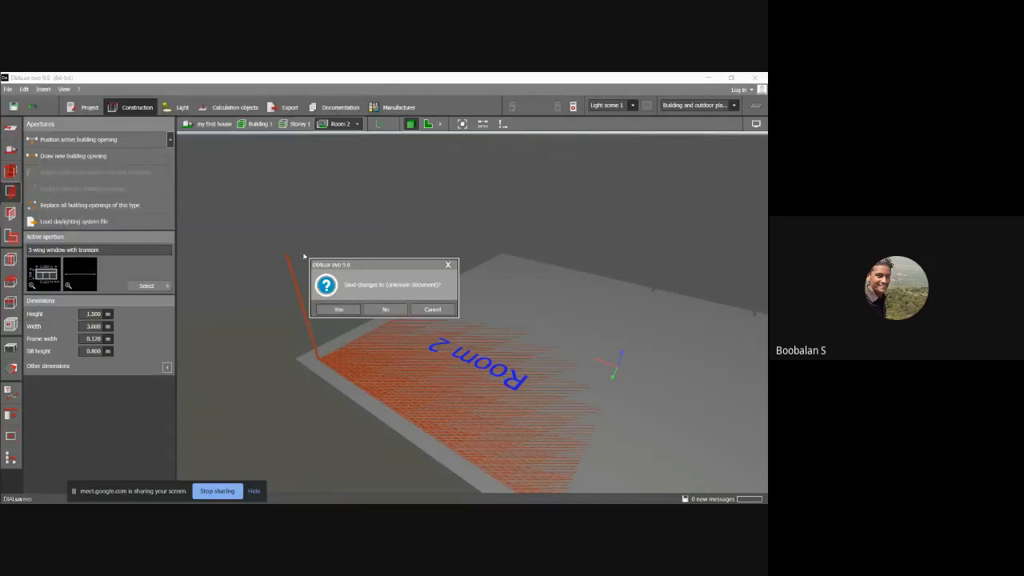
pyautogui.click(389, 308)
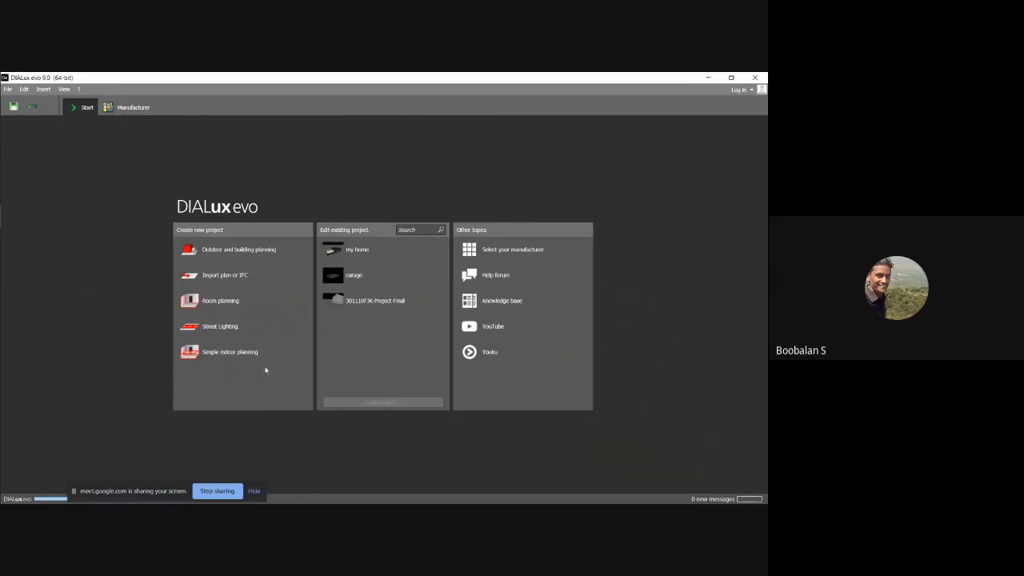
pyautogui.moveTo(137, 486); pyautogui.dragTo(420, 501)
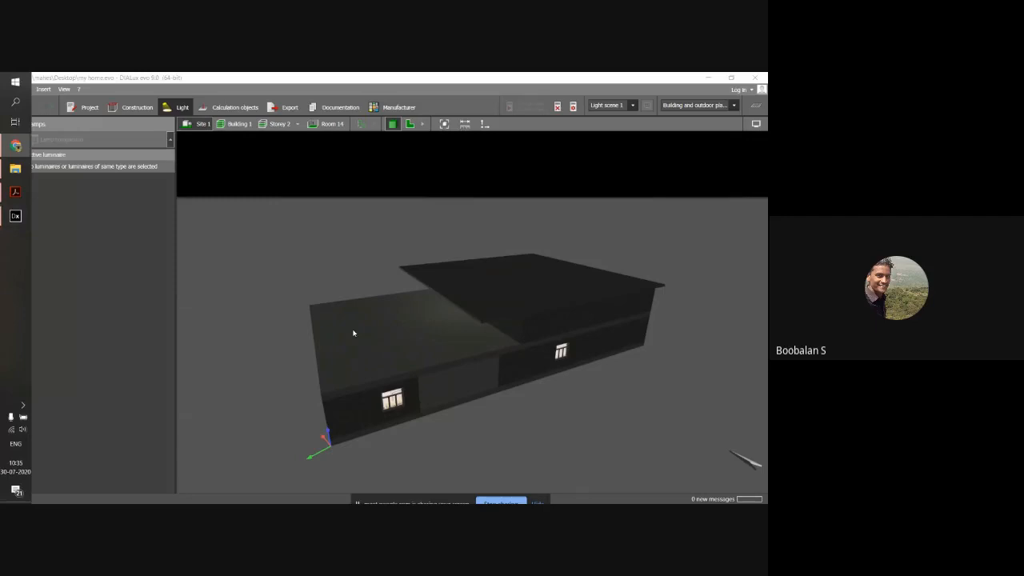
# Step: Replace the front door opening of the house with the 3.500 m wide arched window, accepting that the calculation results become invalid
pyautogui.moveTo(355, 334); pyautogui.dragTo(402, 353, button='right')
pyautogui.click(402, 353)
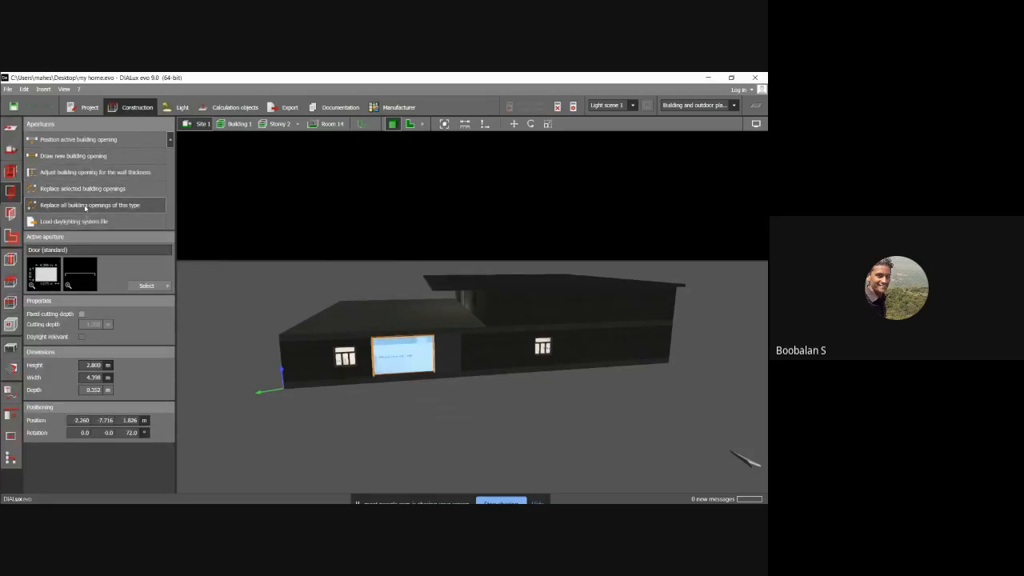
pyautogui.click(85, 189)
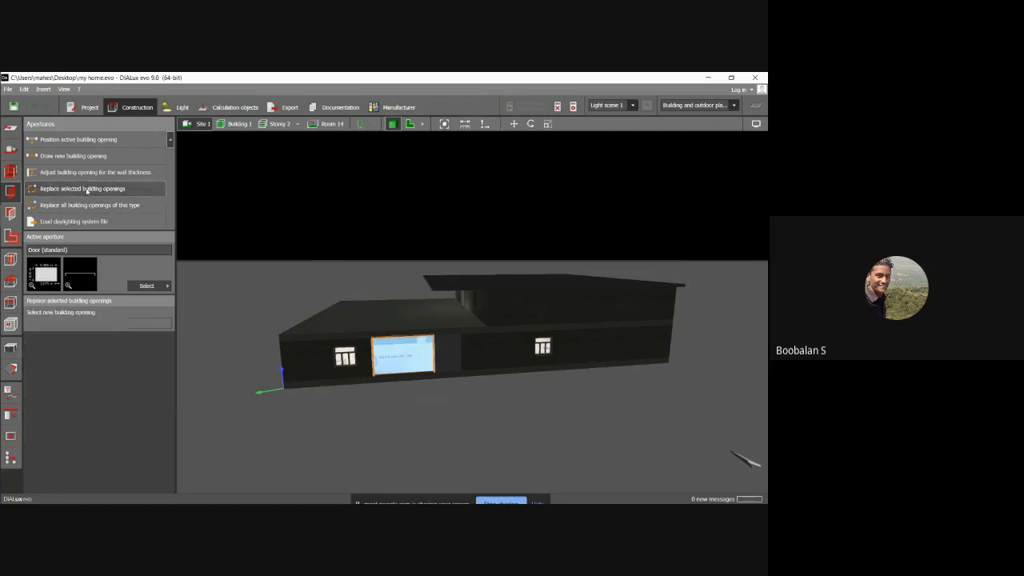
pyautogui.click(165, 285)
pyautogui.click(168, 286)
pyautogui.click(166, 286)
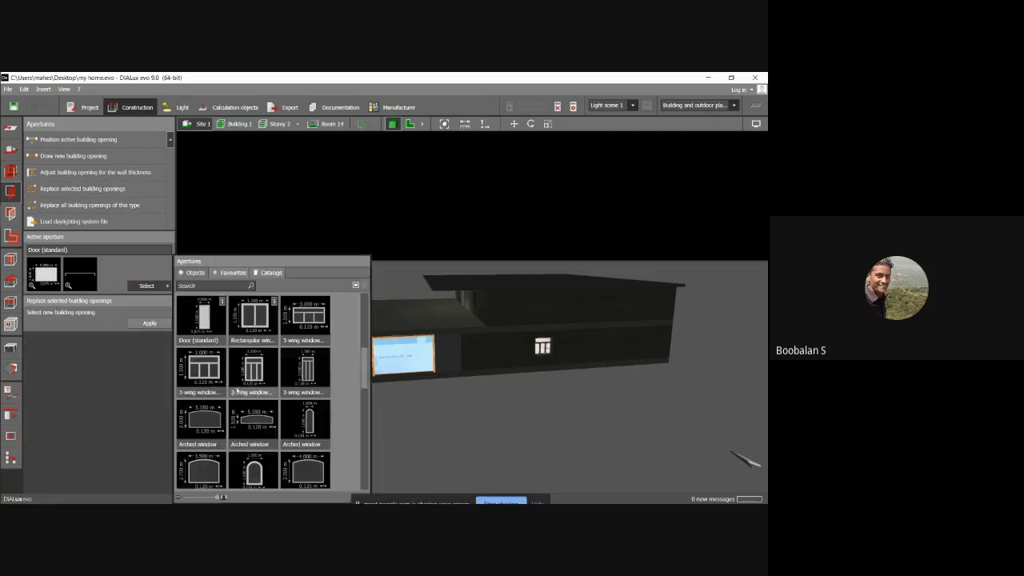
pyautogui.click(206, 467)
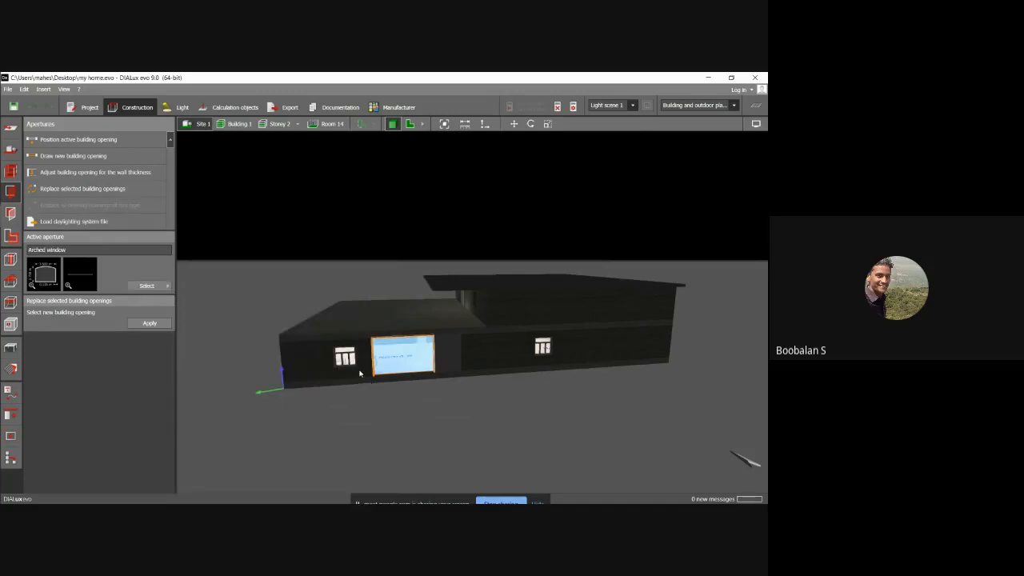
pyautogui.click(150, 323)
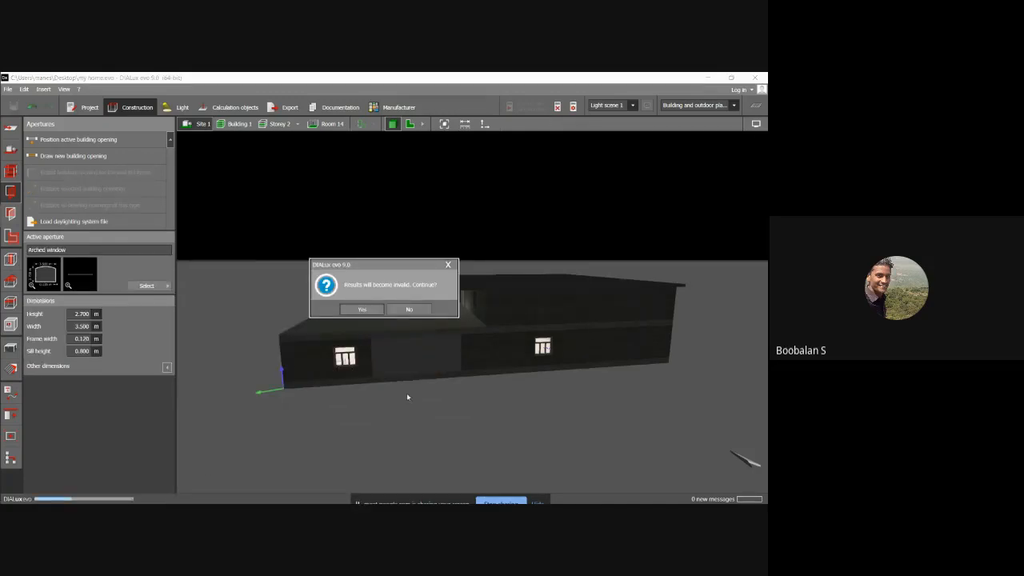
pyautogui.click(362, 309)
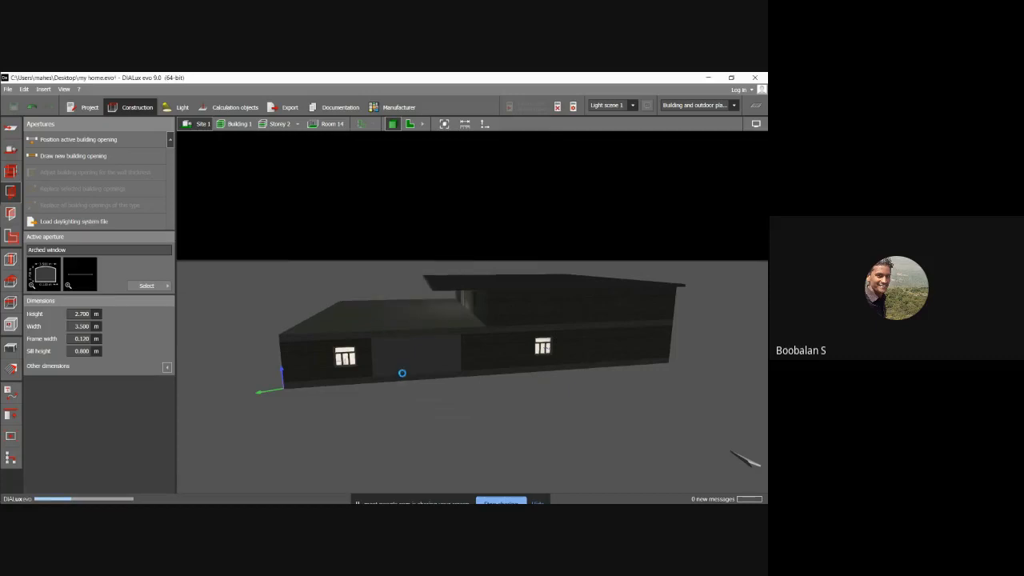
pyautogui.click(394, 374)
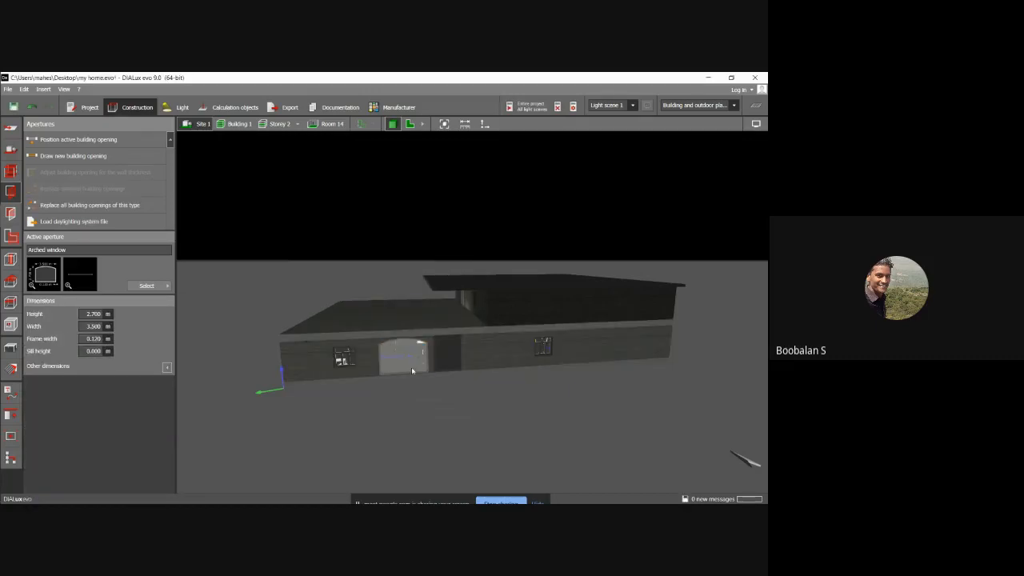
# Step: Examine the replaced arched opening and the wood-clad outer walls of the house up close
pyautogui.scroll(5, 411, 360)
pyautogui.moveTo(348, 358)
pyautogui.mouseDown(button='right')
pyautogui.moveTo(296, 368)
pyautogui.moveTo(337, 362)
pyautogui.mouseUp(button='right')
pyautogui.scroll(5, 339, 361)
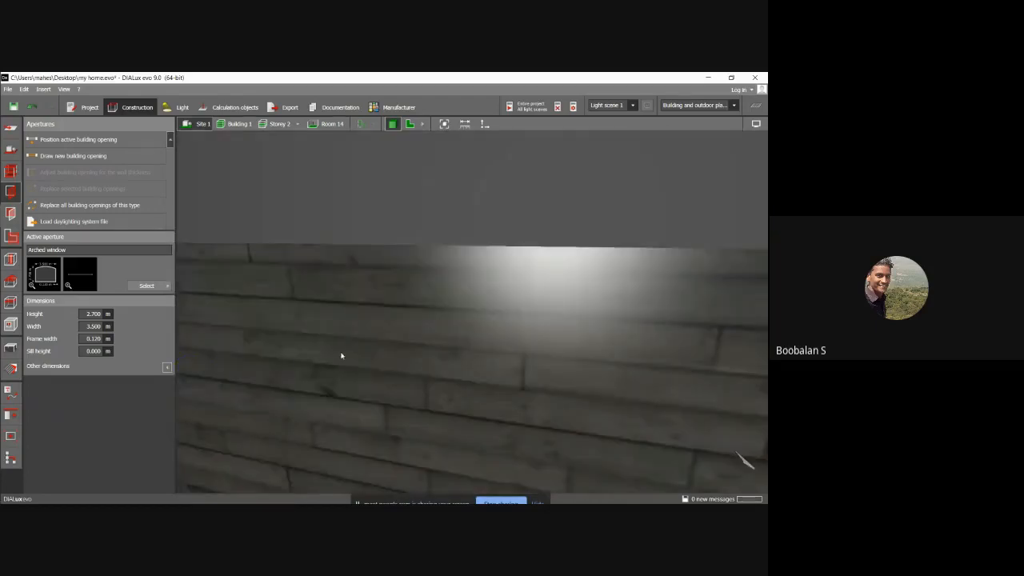
pyautogui.scroll(-3, 284, 356)
pyautogui.scroll(-2, 273, 348)
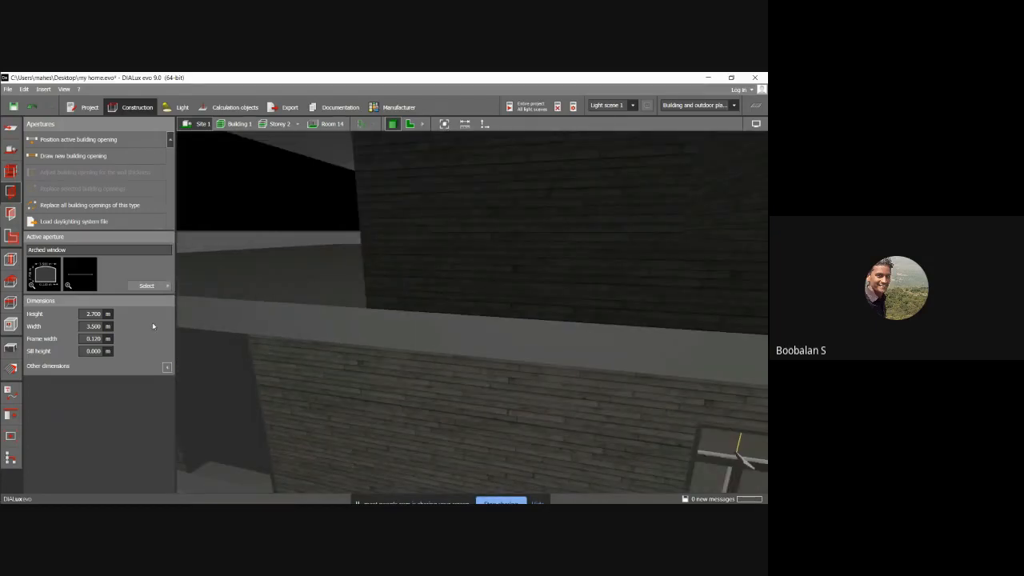
pyautogui.scroll(-3, 240, 325)
pyautogui.scroll(-4, 277, 335)
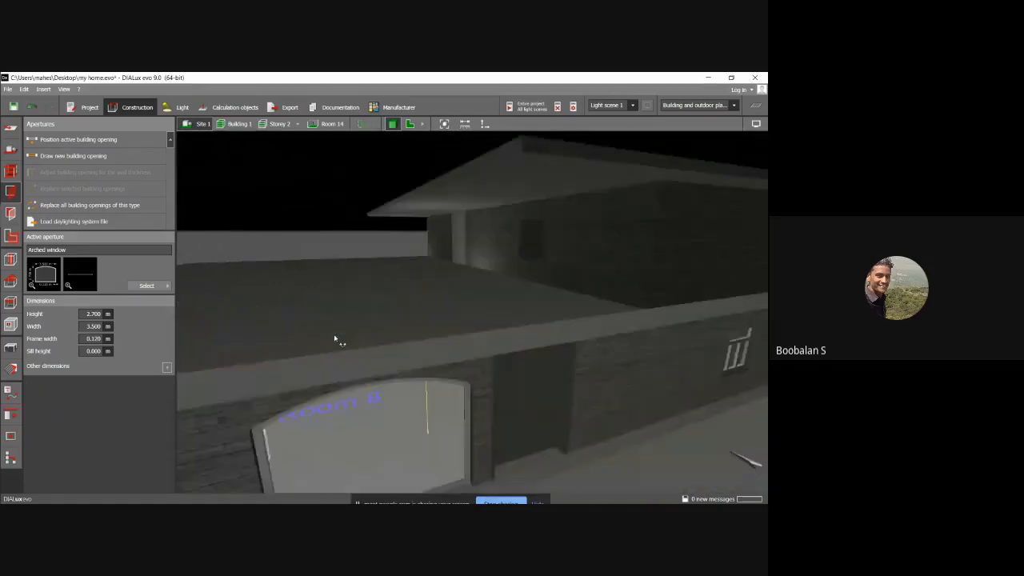
pyautogui.scroll(6, 240, 328)
pyautogui.moveTo(217, 321); pyautogui.dragTo(254, 321, button='right')
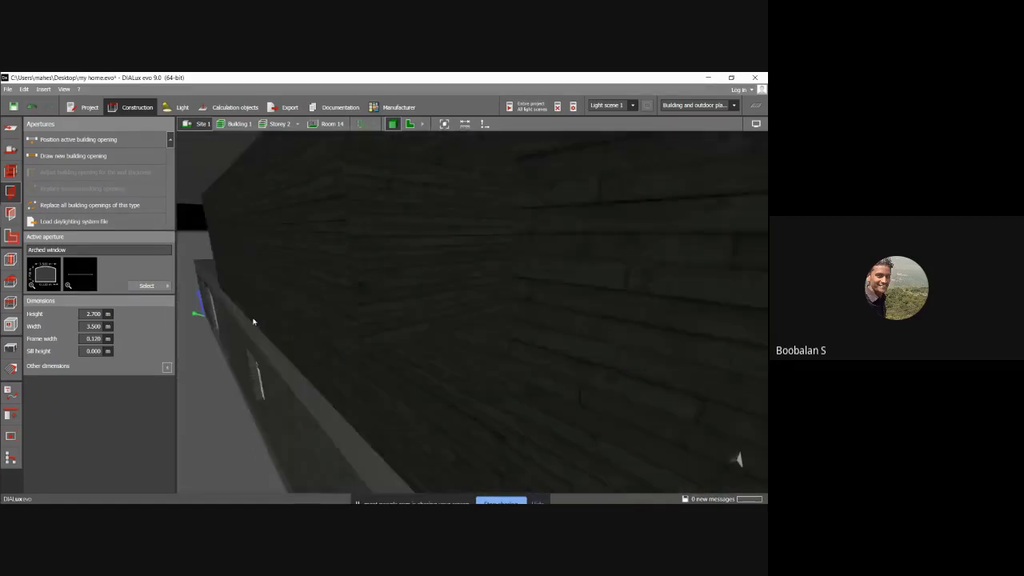
# Step: View Room 14 on its own and display Storey 1 with all its rooms seen from above
pyautogui.click(340, 125)
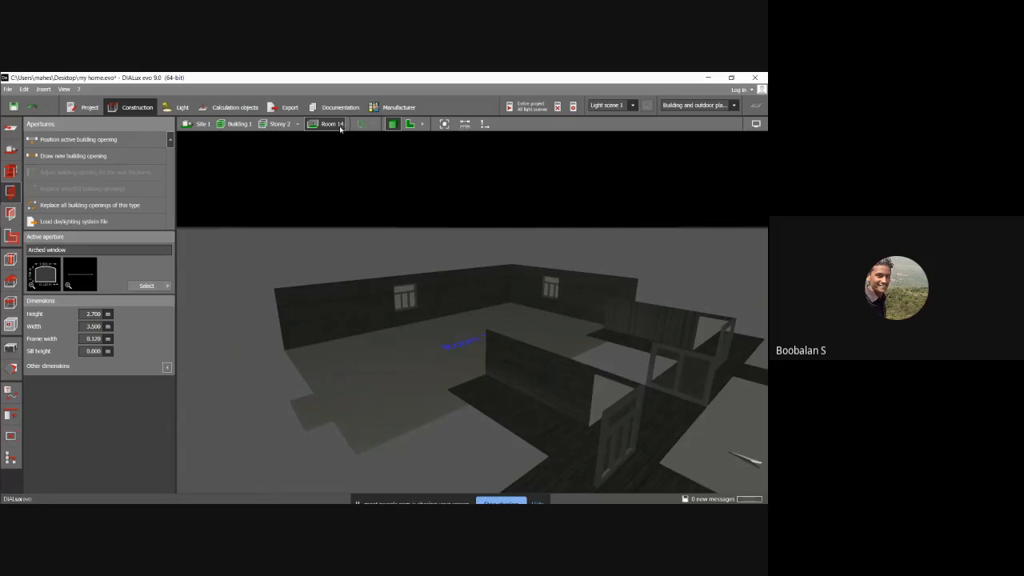
pyautogui.click(208, 128)
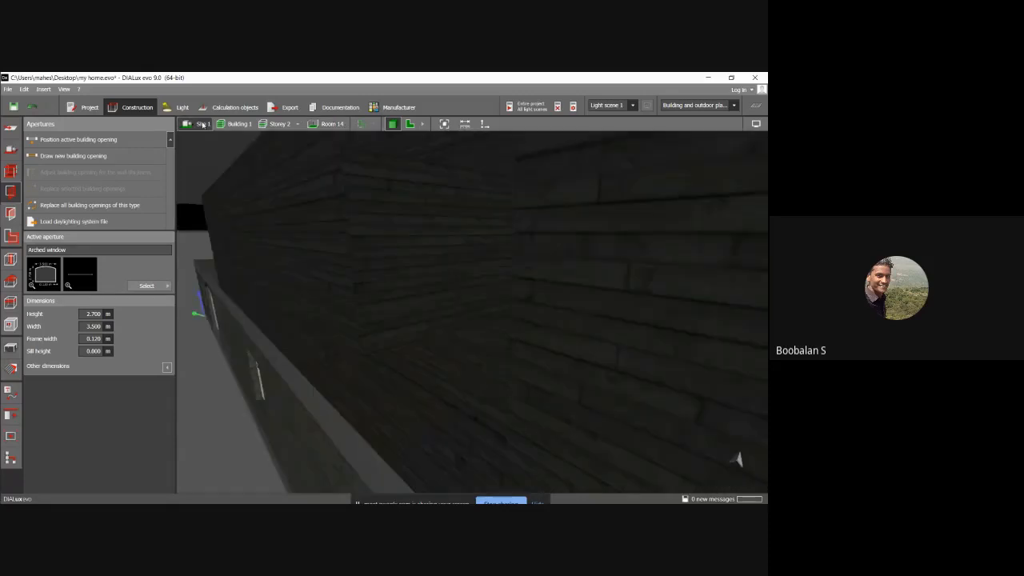
pyautogui.click(328, 125)
pyautogui.scroll(-5, 324, 224)
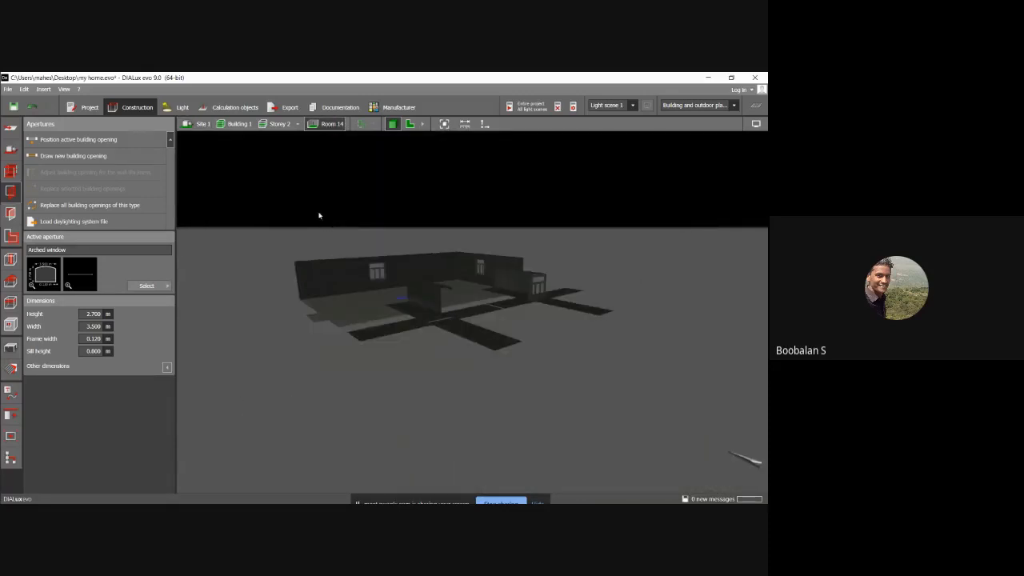
pyautogui.click(297, 125)
pyautogui.click(308, 140)
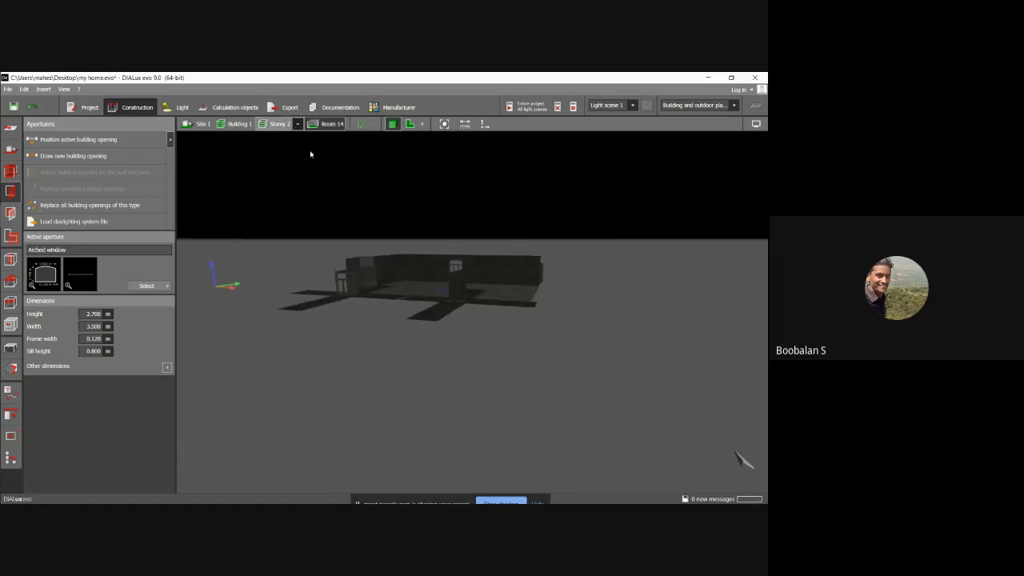
pyautogui.click(347, 124)
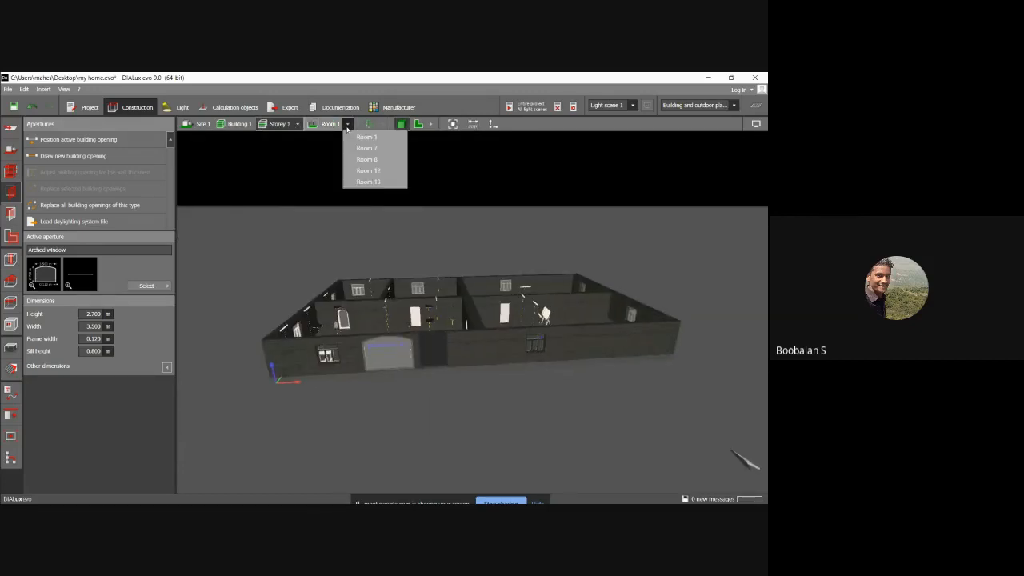
pyautogui.moveTo(423, 278); pyautogui.dragTo(387, 316, button='right')
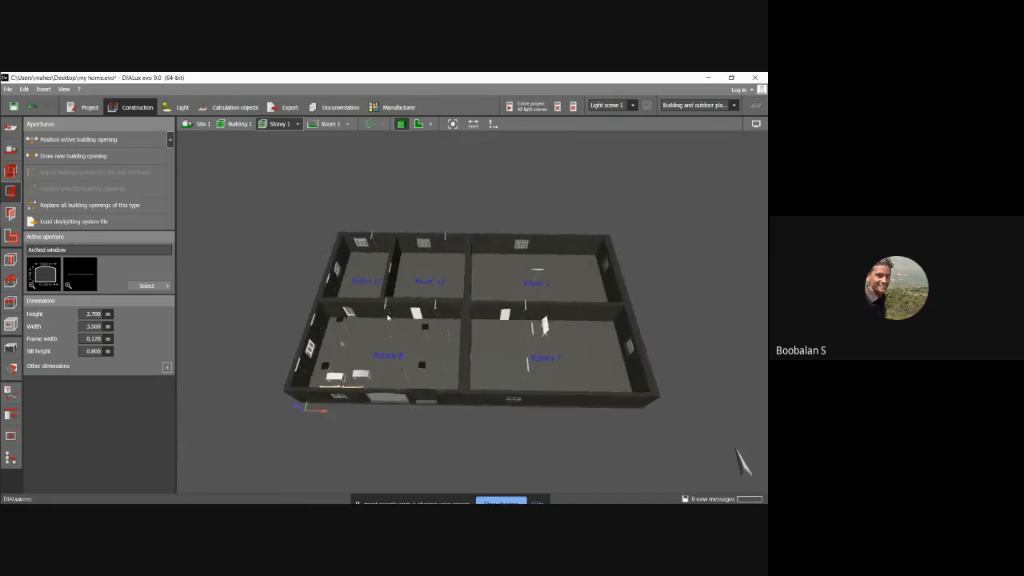
# Step: Show the lamp properties of the square luminaire near Room 8's inner corner and clear the selection
pyautogui.doubleClick(342, 321)
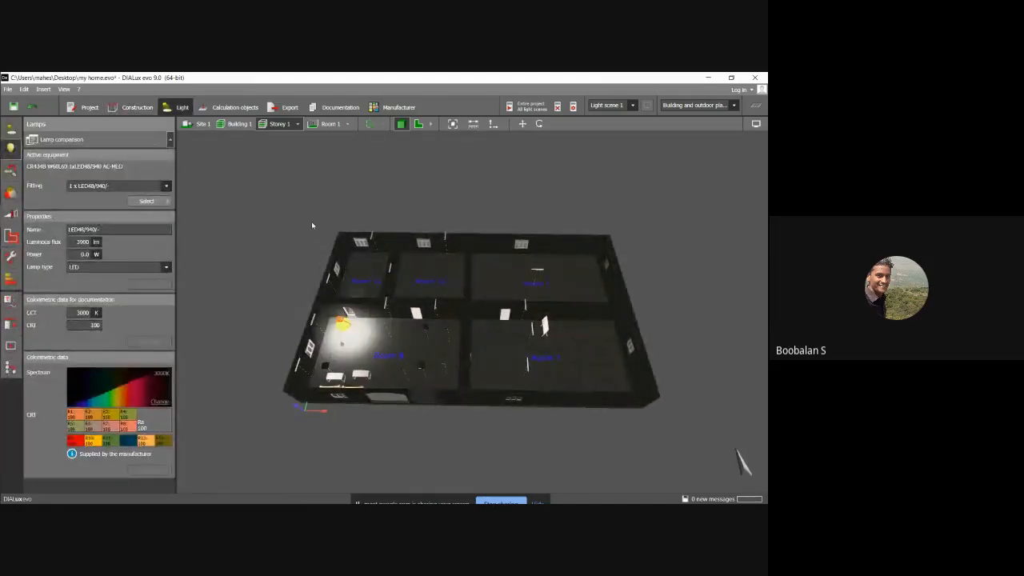
pyautogui.click(312, 226)
pyautogui.click(348, 125)
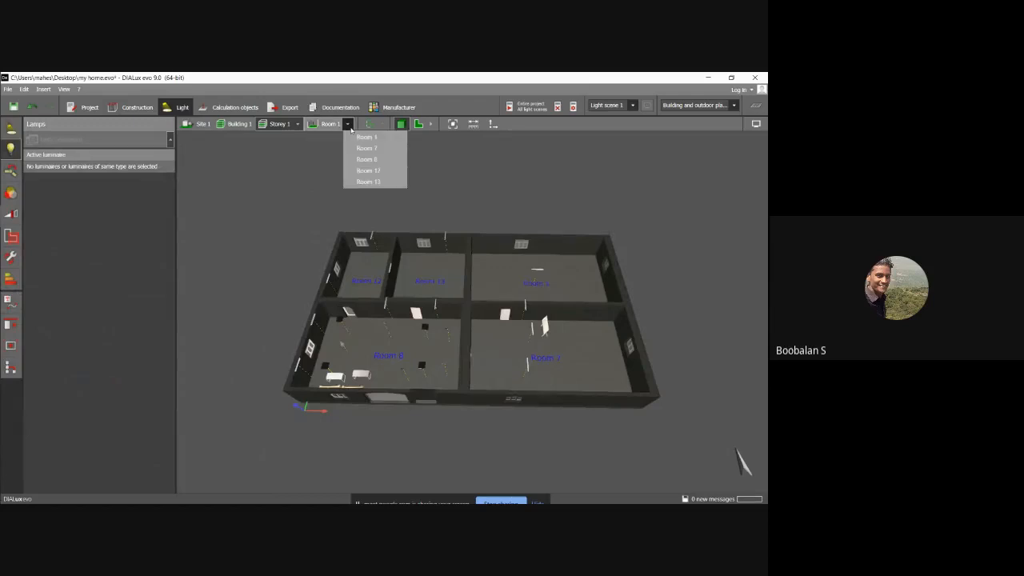
pyautogui.click(480, 266)
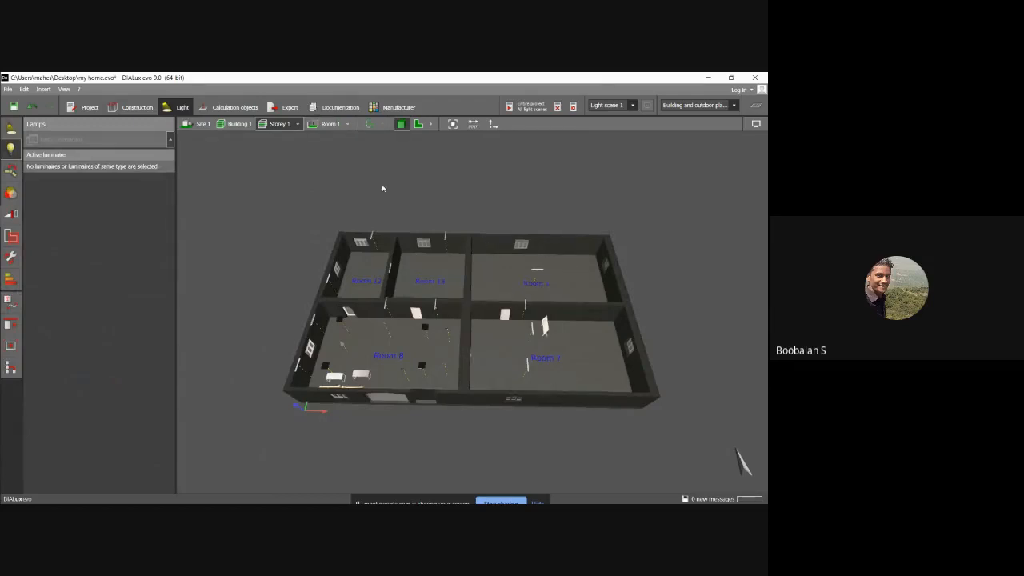
pyautogui.click(539, 272)
pyautogui.rightClick(540, 272)
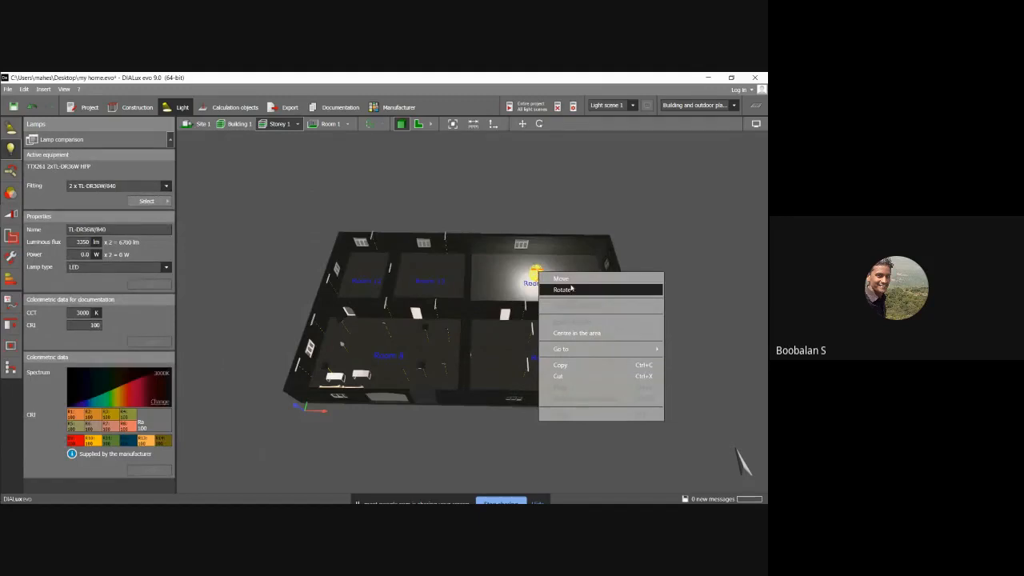
pyautogui.click(559, 237)
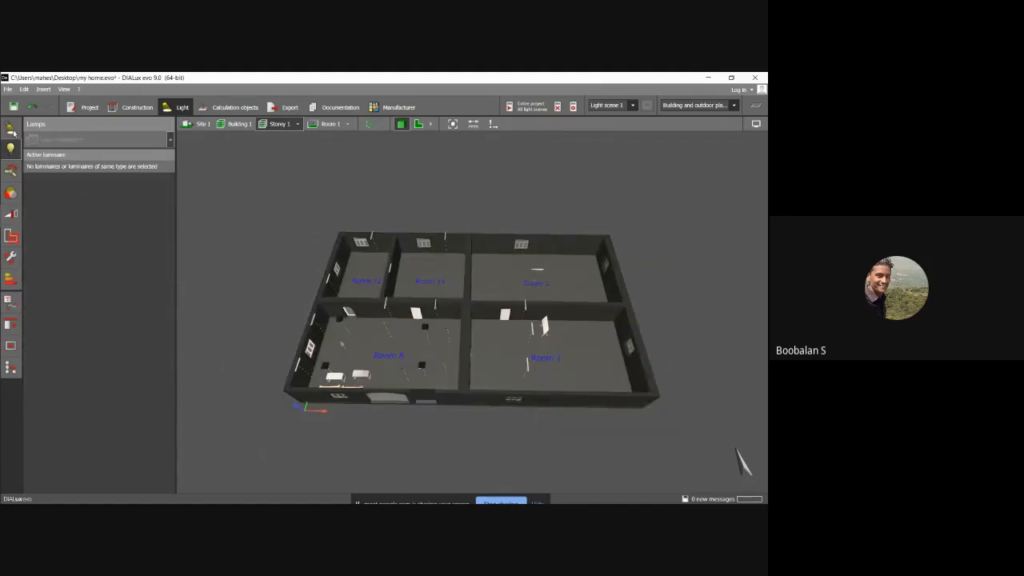
# Step: Delete the Philips TTX261 luminaire in Room 1 and the one at the wall between Rooms 1 and 7
pyautogui.click(11, 130)
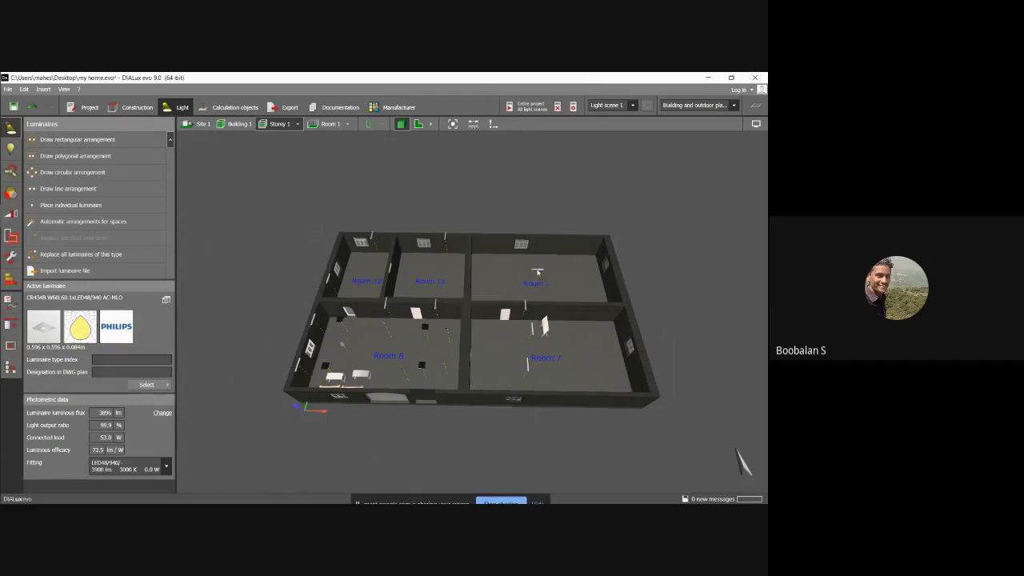
pyautogui.click(536, 271)
pyautogui.rightClick(537, 270)
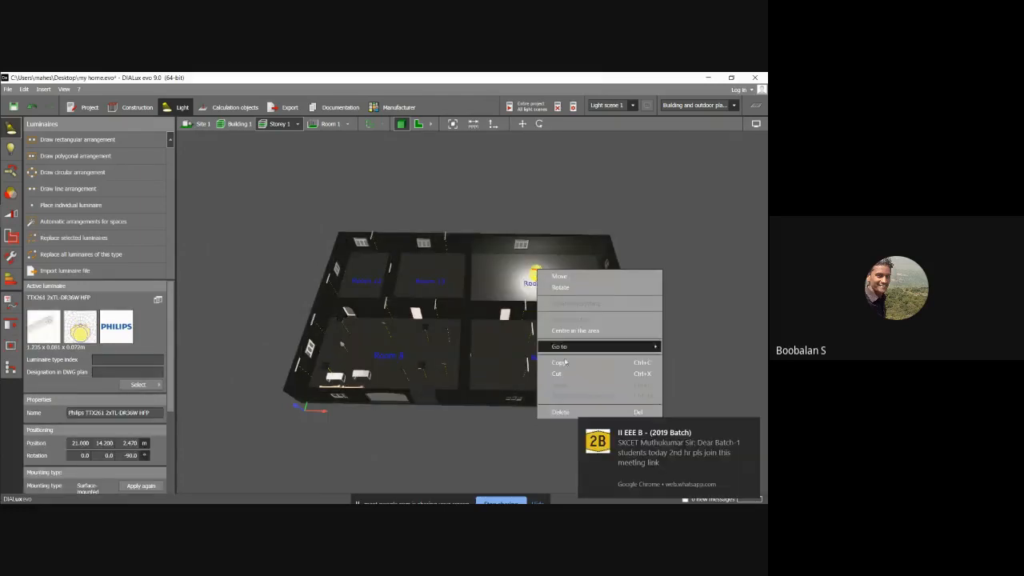
pyautogui.click(569, 413)
pyautogui.moveTo(542, 285); pyautogui.dragTo(430, 347, button='middle')
pyautogui.click(440, 342)
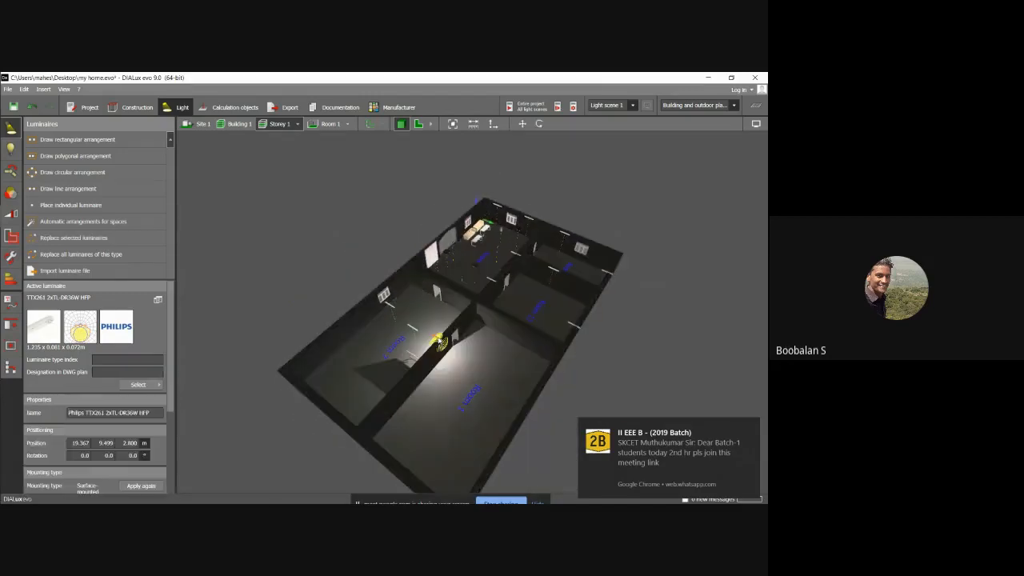
pyautogui.press('Delete')
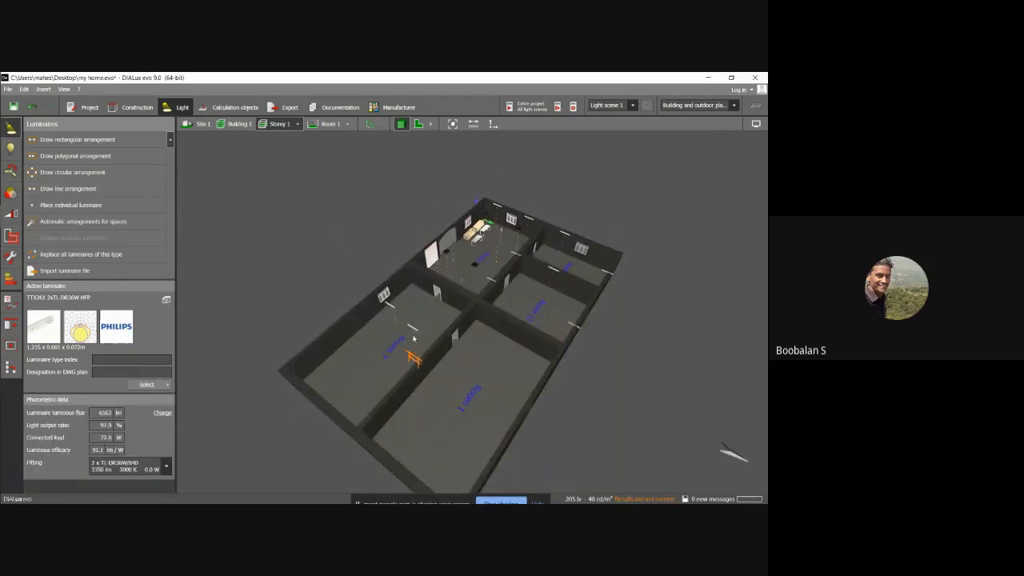
# Step: Delete the 160x80 technical table and the two tube luminaires in Room 7
pyautogui.click(414, 357)
pyautogui.press('Delete')
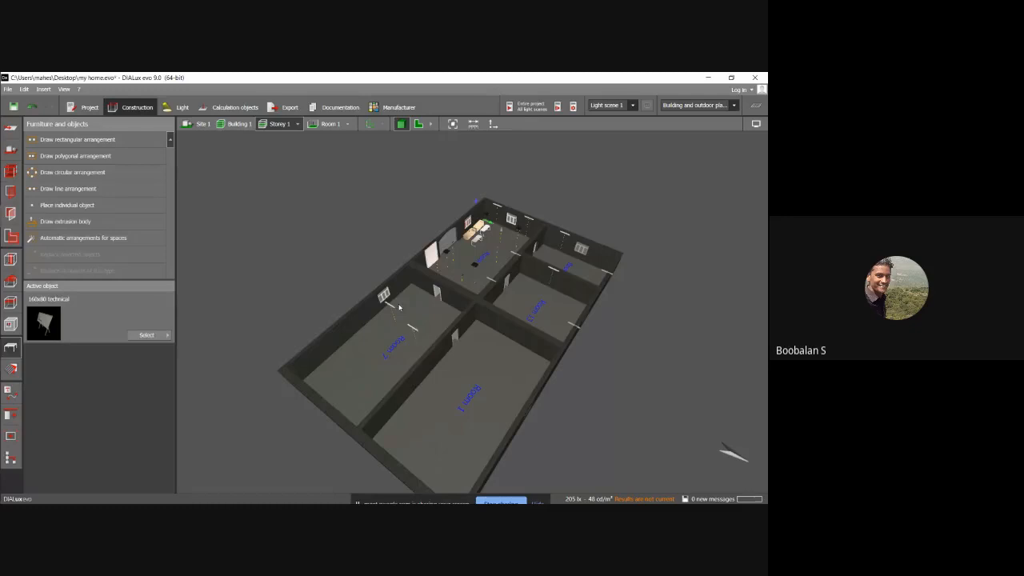
pyautogui.click(393, 306)
pyautogui.press('Delete')
pyautogui.click(414, 329)
pyautogui.press('Delete')
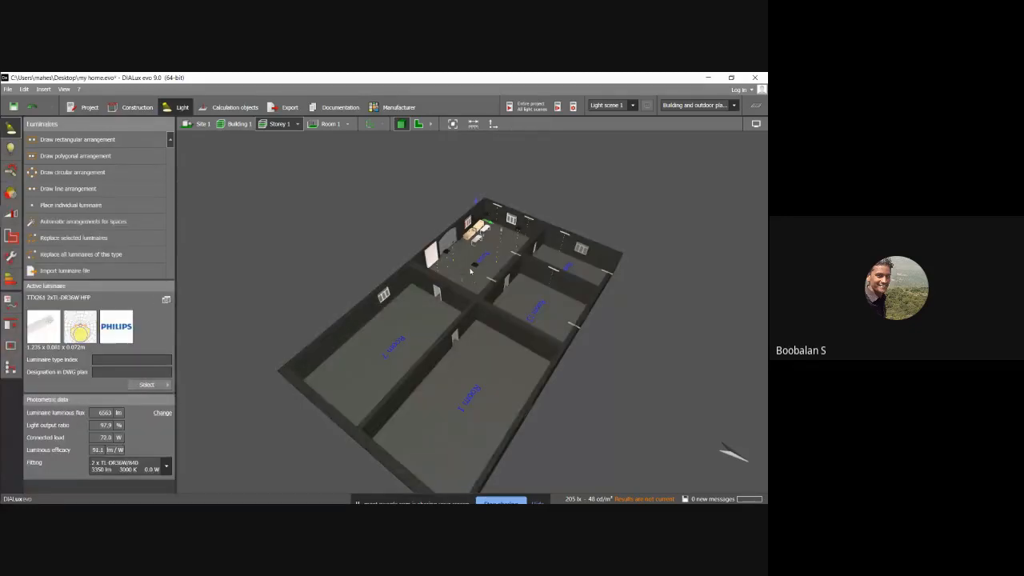
# Step: Delete the tube luminaires along Room 8's inner walls and the two in Room 13
pyautogui.click(493, 282)
pyautogui.press('Delete')
pyautogui.click(518, 254)
pyautogui.press('Delete')
pyautogui.click(578, 326)
pyautogui.press('Delete')
pyautogui.click(555, 270)
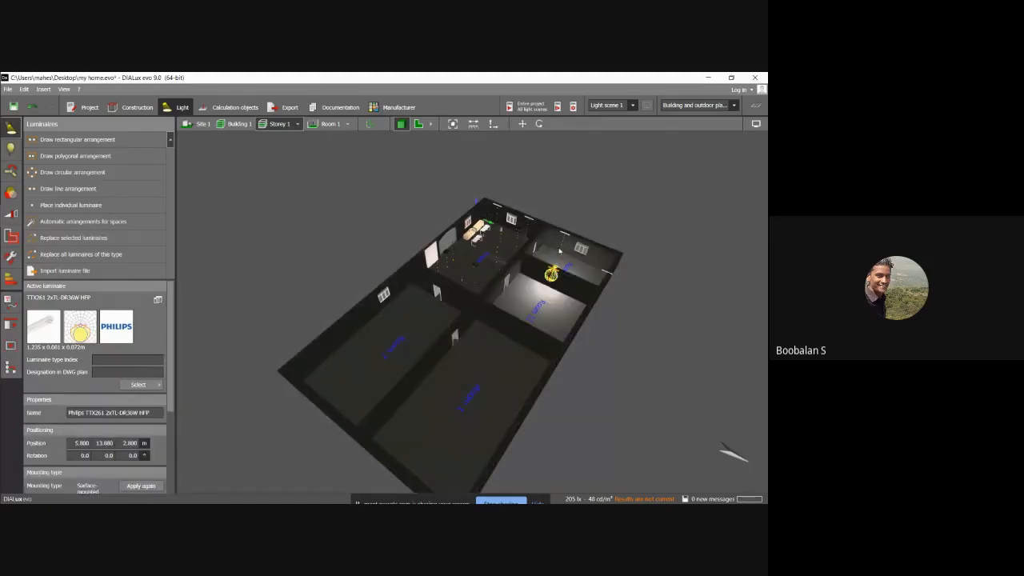
pyautogui.press('Delete')
# Step: Delete the two tube luminaires in Room 12 and the two along Room 8's outer end wall
pyautogui.click(566, 234)
pyautogui.press('Delete')
pyautogui.click(604, 273)
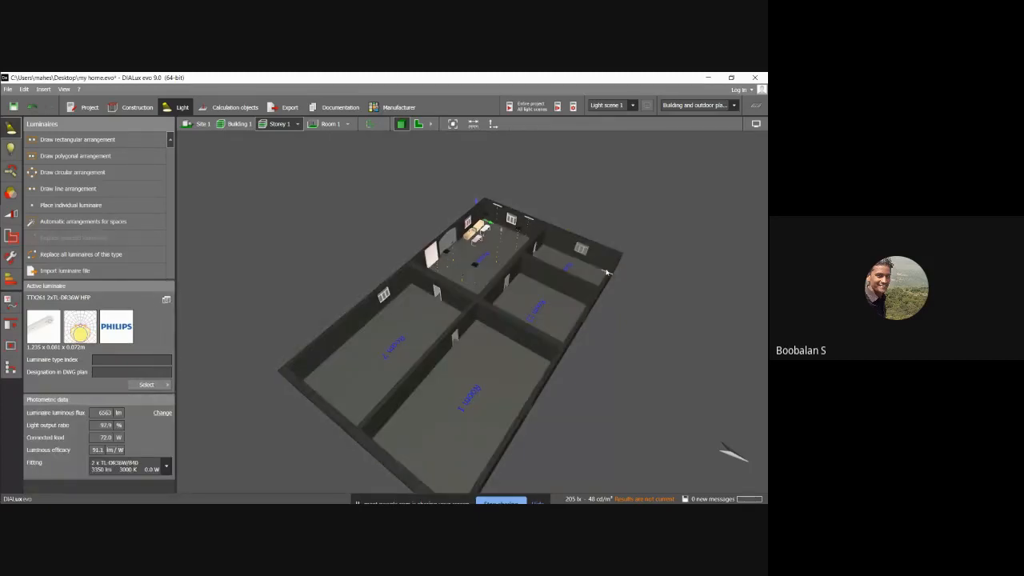
pyautogui.press('Delete')
pyautogui.click(531, 222)
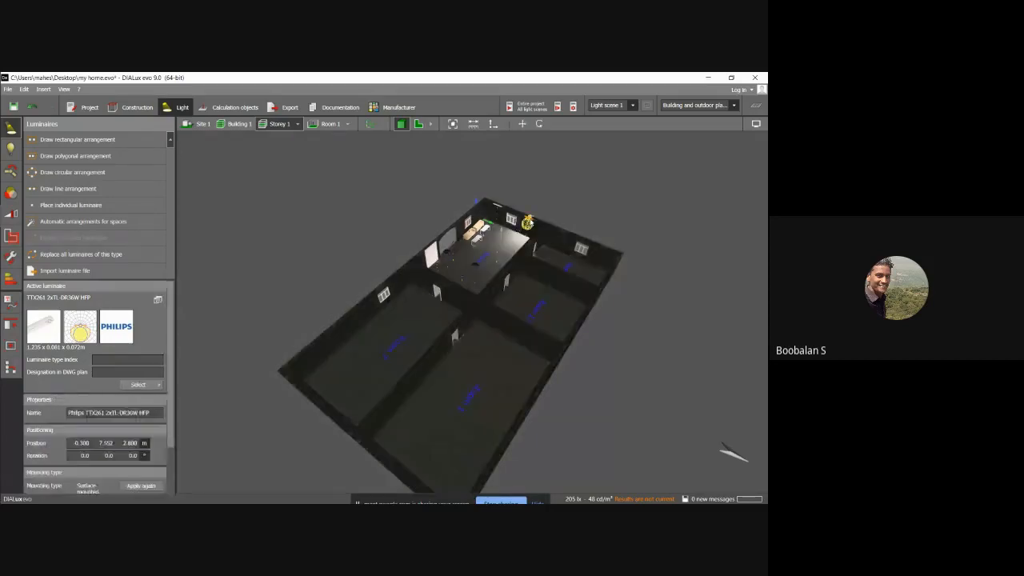
pyautogui.press('Delete')
pyautogui.click(497, 211)
pyautogui.press('Delete')
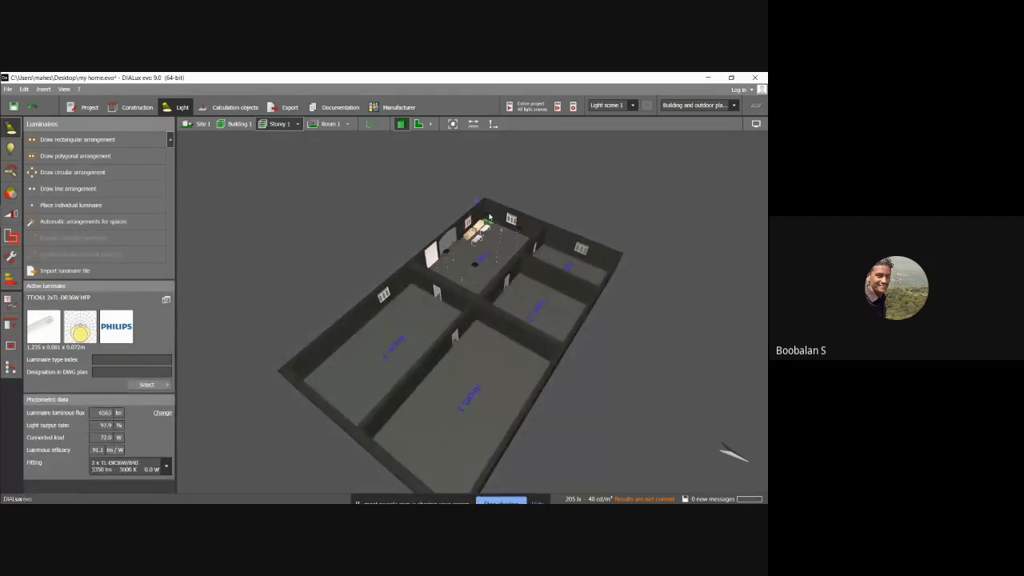
# Step: Delete the Philips CR434B panel luminaire in the middle of Room 8 and the small luminaire nearest the wall to Room 7
pyautogui.click(476, 260)
pyautogui.press('Delete')
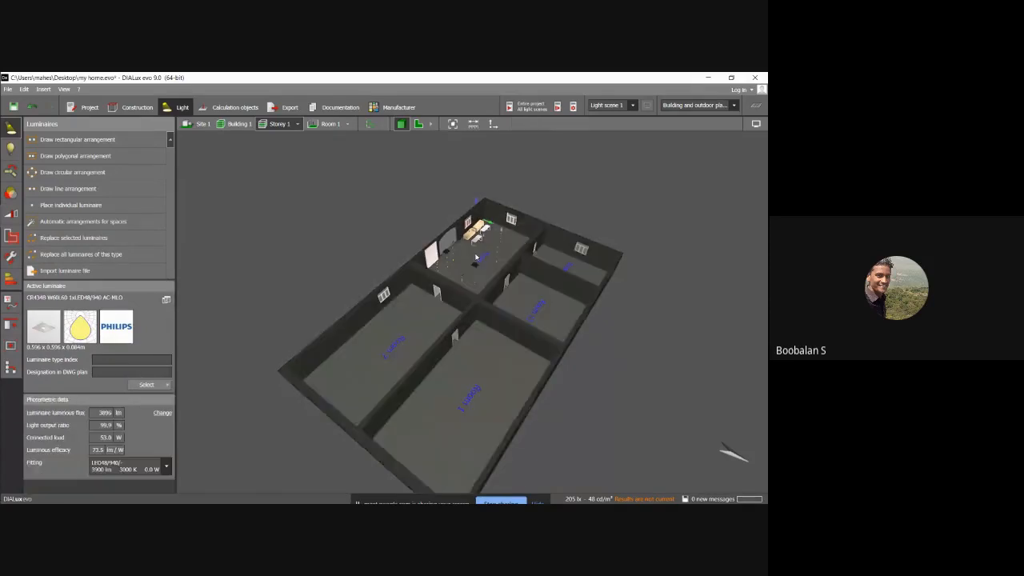
pyautogui.click(480, 264)
pyautogui.press('Delete')
pyautogui.scroll(5, 466, 276)
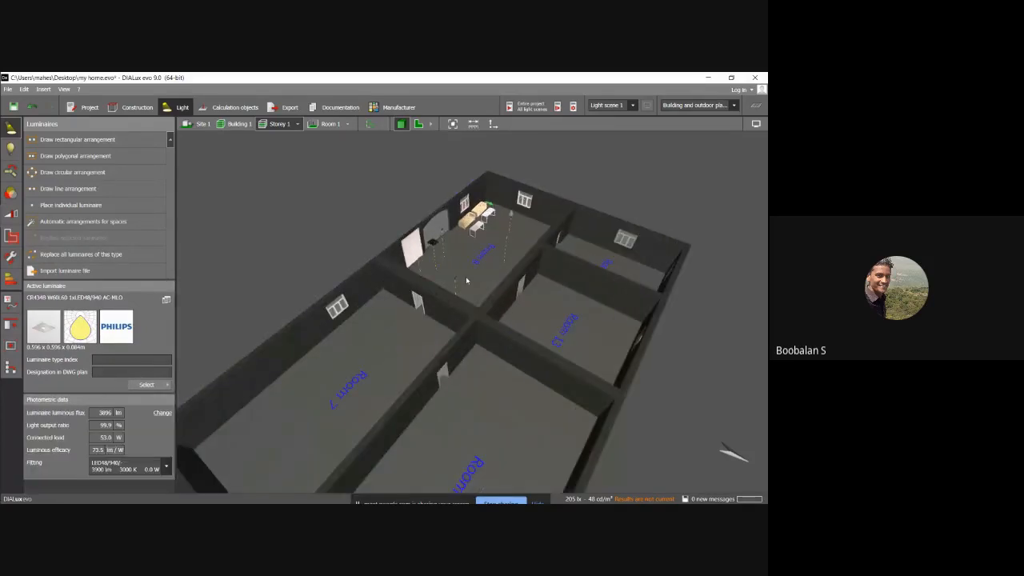
pyautogui.scroll(3, 452, 278)
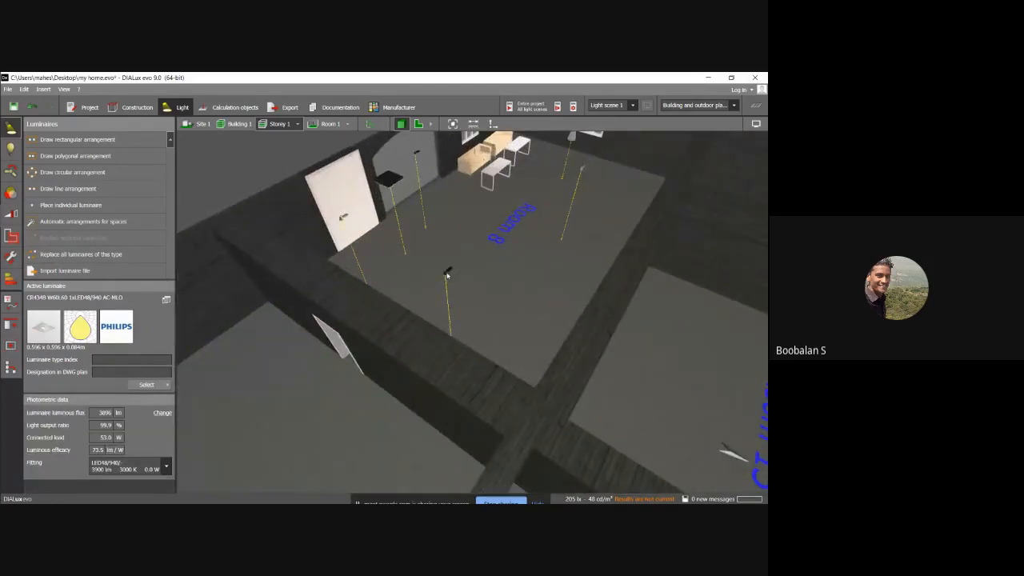
pyautogui.click(446, 275)
pyautogui.press('Delete')
# Step: Delete the Philips BBG391 luminaires by Room 8's outer door and arched window, and the CR434B panel luminaire between them
pyautogui.click(342, 220)
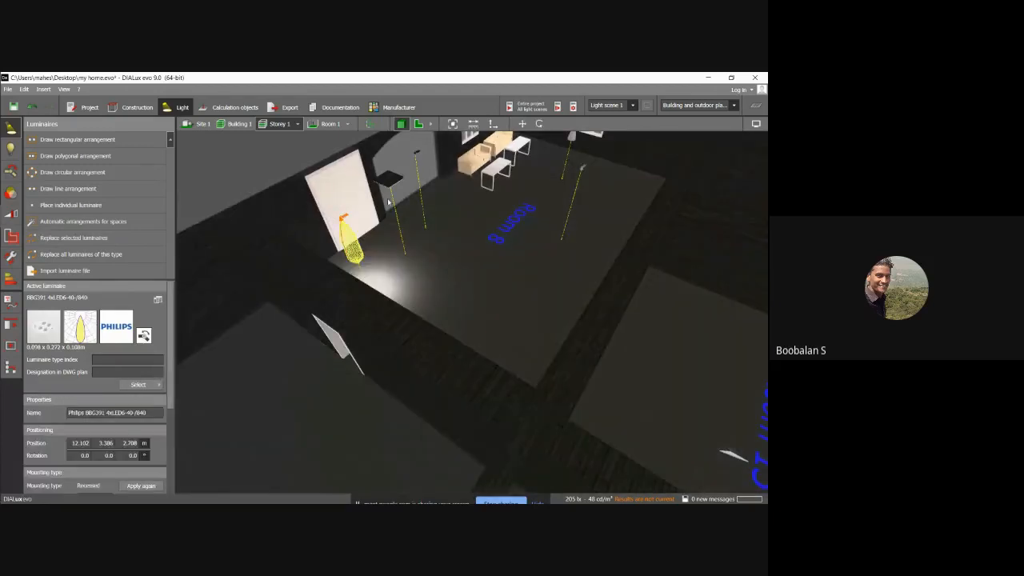
pyautogui.press('Delete')
pyautogui.click(394, 183)
pyautogui.press('Delete')
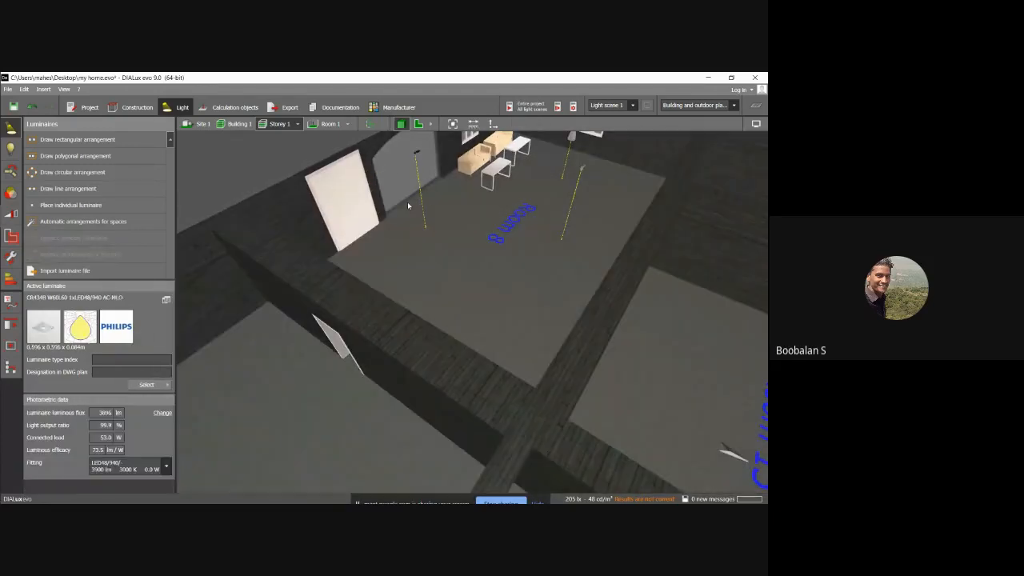
pyautogui.click(417, 153)
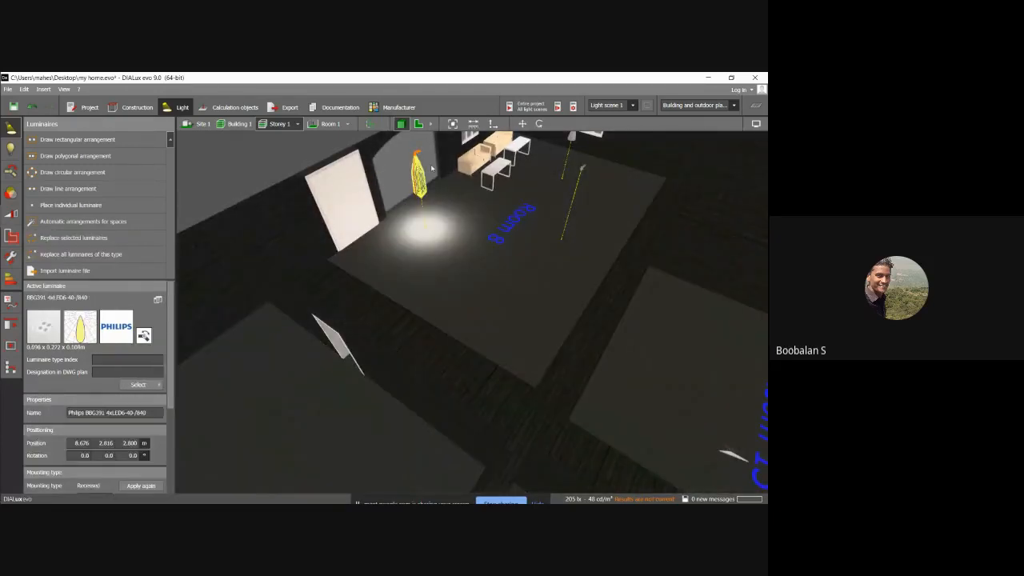
pyautogui.press('Delete')
# Step: Delete Room 8's remaining Philips BBG391 luminaire and the FPK630 luminaire near the end-wall window
pyautogui.moveTo(479, 215); pyautogui.dragTo(375, 212, button='right')
pyautogui.click(373, 212)
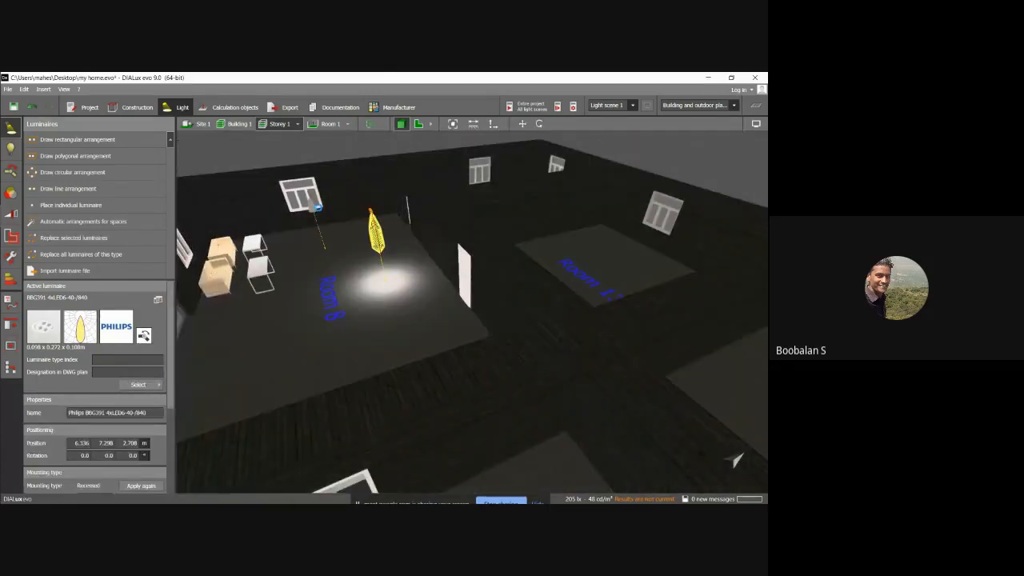
pyautogui.press('Delete')
pyautogui.click(310, 206)
pyautogui.press('Delete')
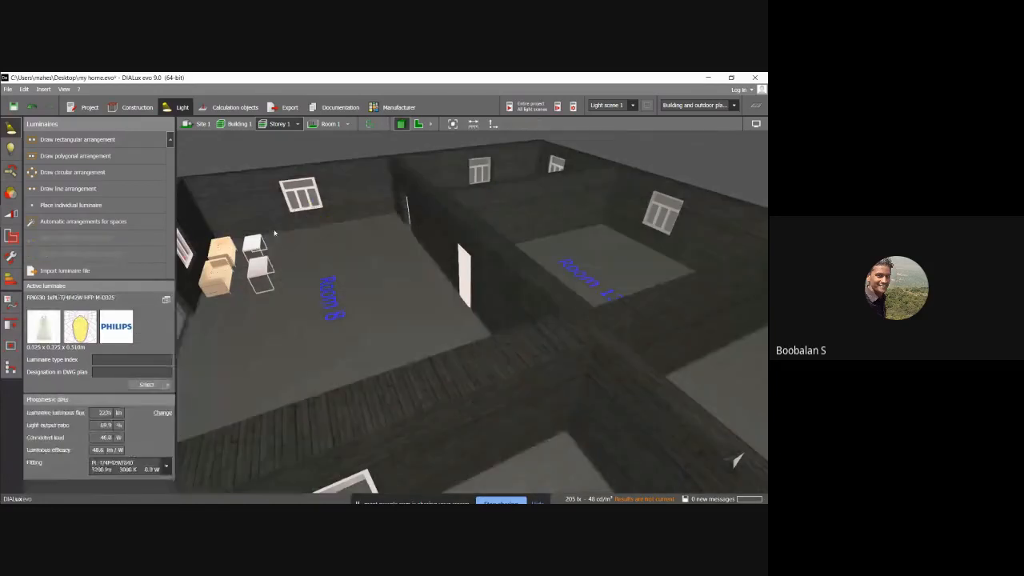
pyautogui.moveTo(293, 212); pyautogui.dragTo(244, 246, button='right')
pyautogui.scroll(4, 309, 222)
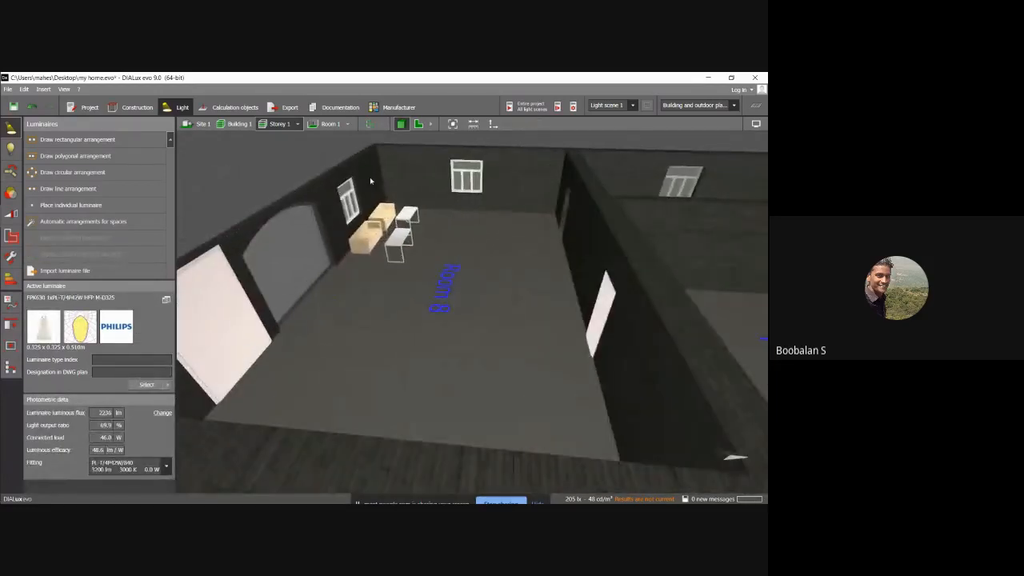
pyautogui.moveTo(346, 233); pyautogui.dragTo(420, 220, button='right')
pyautogui.moveTo(346, 224); pyautogui.dragTo(419, 243, button='right')
pyautogui.moveTo(424, 193)
pyautogui.mouseDown(button='right')
pyautogui.moveTo(414, 222)
pyautogui.moveTo(422, 174)
pyautogui.mouseUp(button='right')
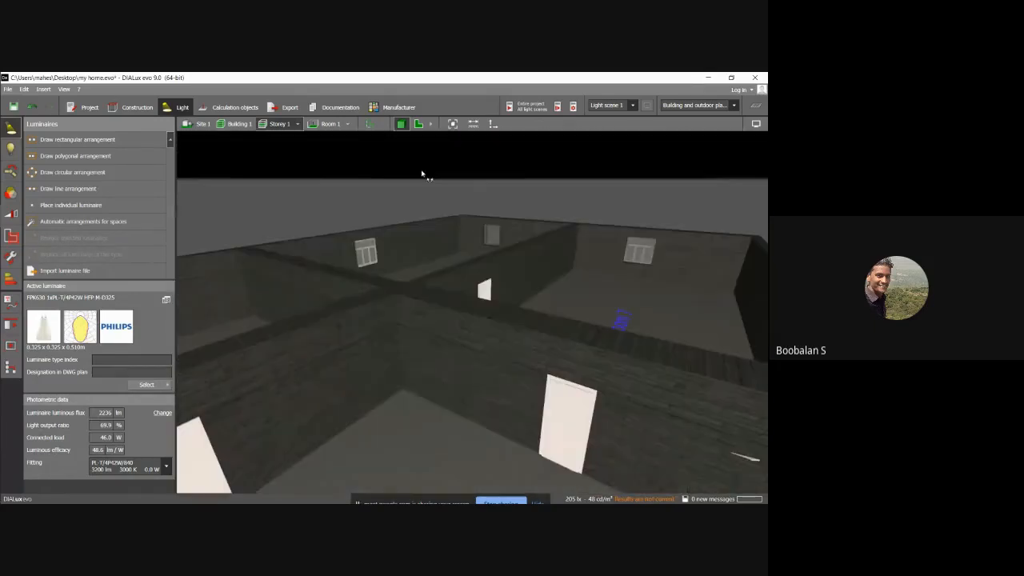
# Step: Switch to the construction furniture and objects tools and open the DIALux evo object catalog
pyautogui.moveTo(4, 232)
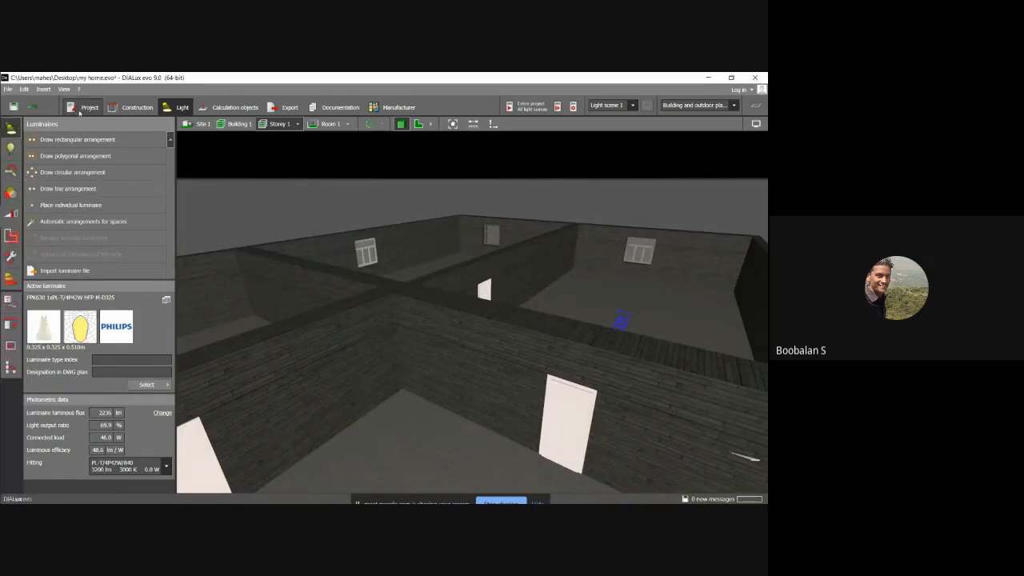
pyautogui.click(130, 109)
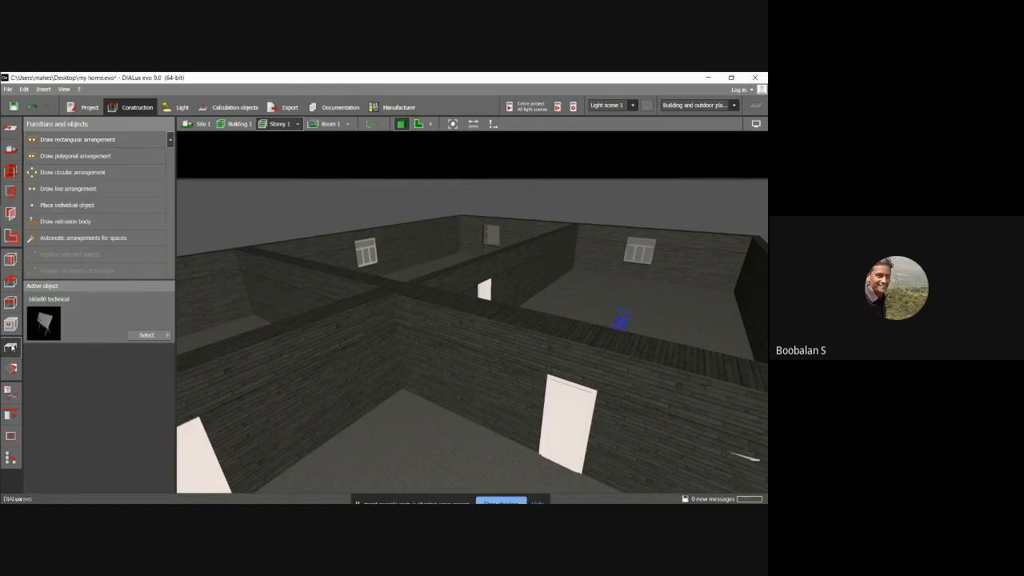
pyautogui.click(162, 335)
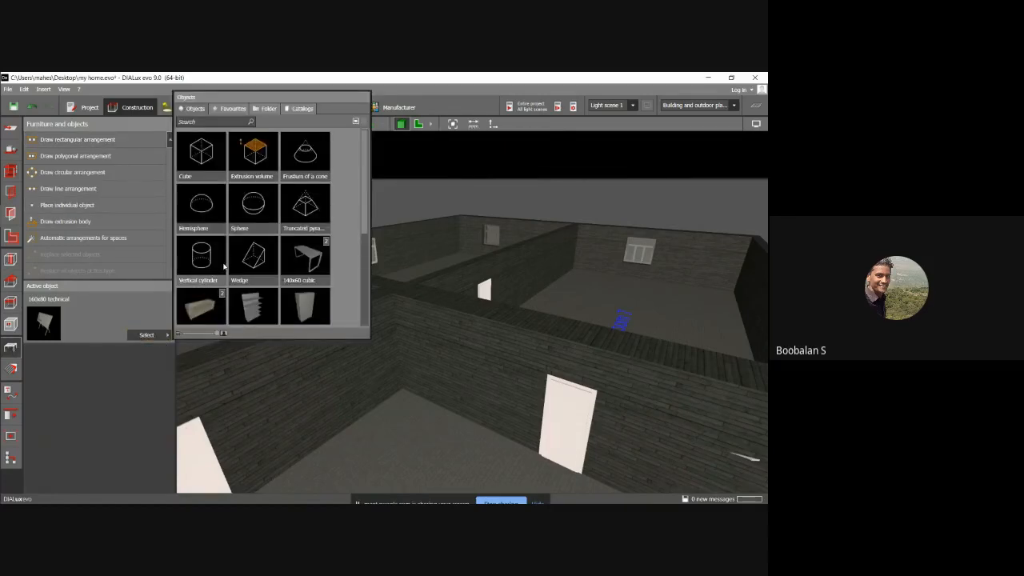
pyautogui.scroll(-1, 247, 221)
pyautogui.click(298, 109)
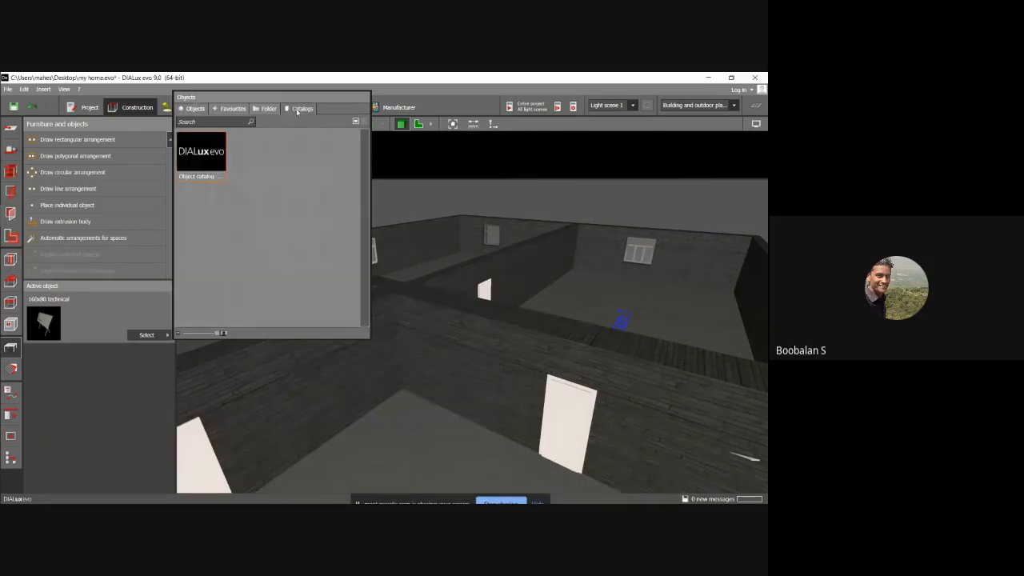
pyautogui.doubleClick(212, 153)
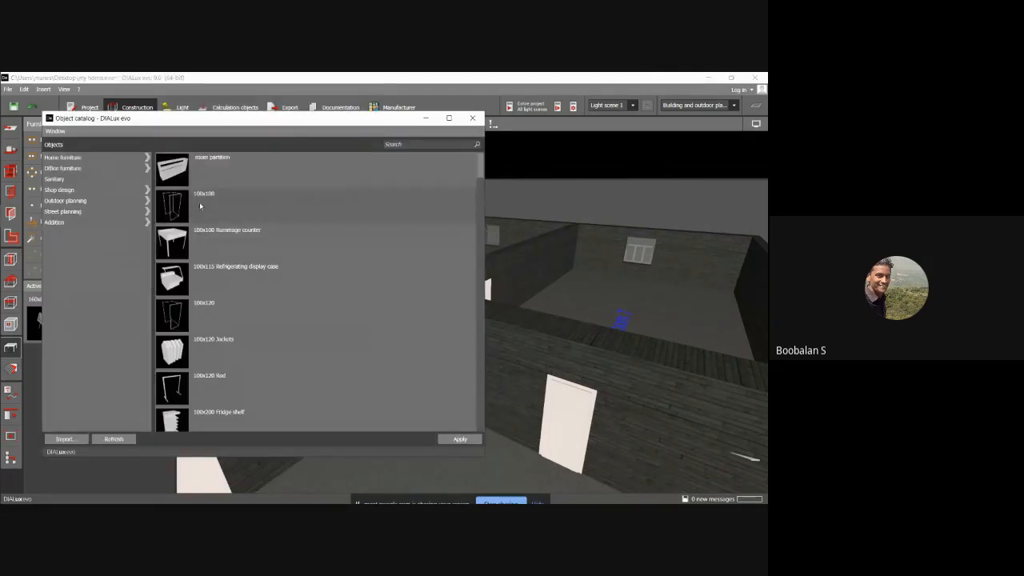
# Step: Choose bed1 broad from the Home furniture category as the active object and close the object catalog
pyautogui.click(60, 158)
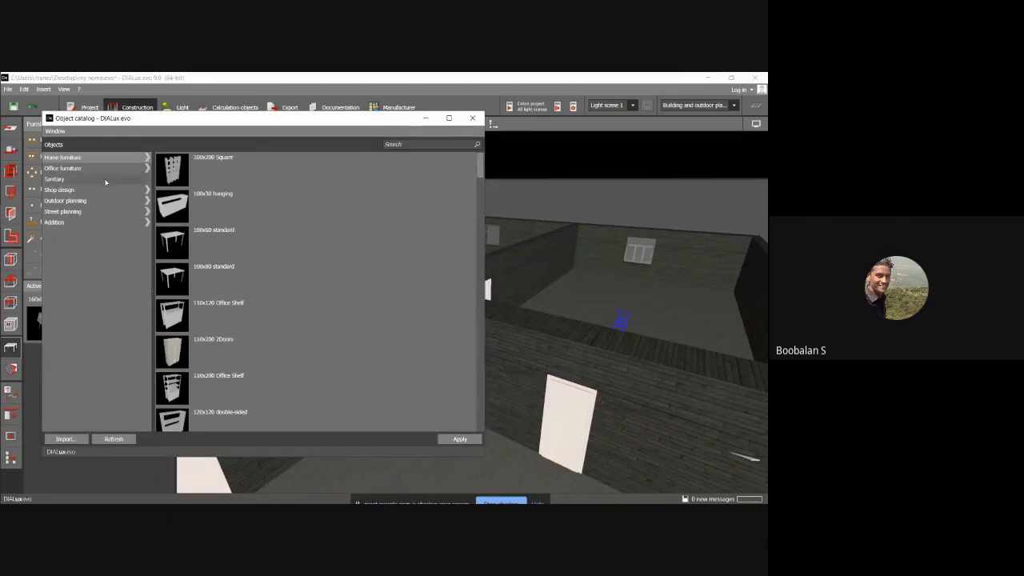
pyautogui.scroll(-10, 180, 212)
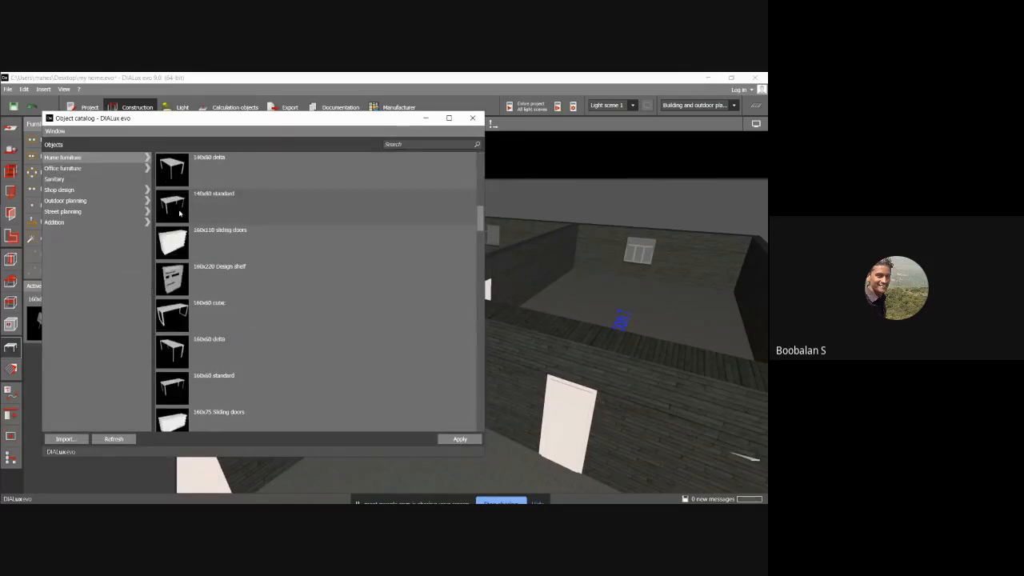
pyautogui.scroll(-10, 180, 212)
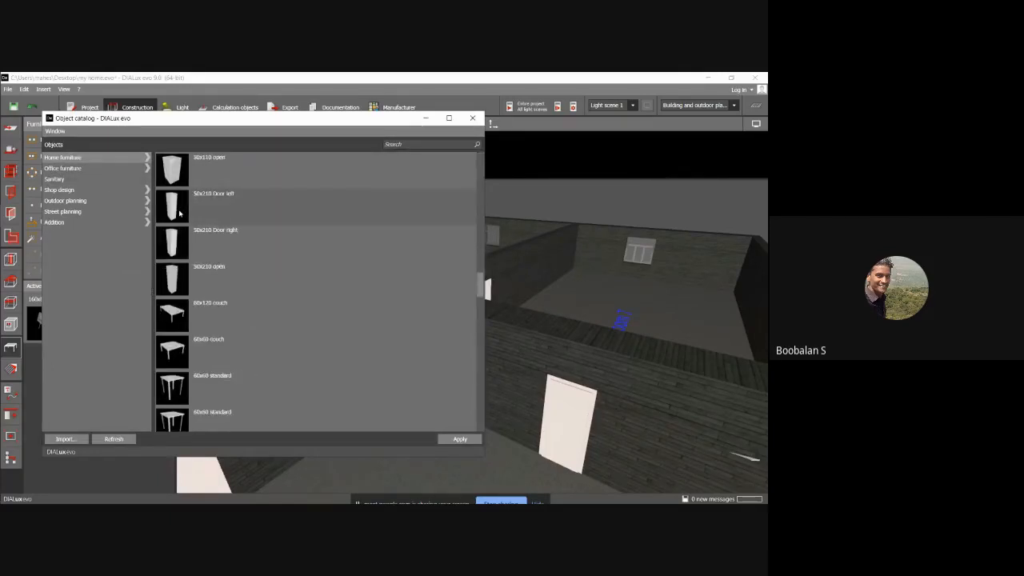
pyautogui.scroll(-5, 180, 212)
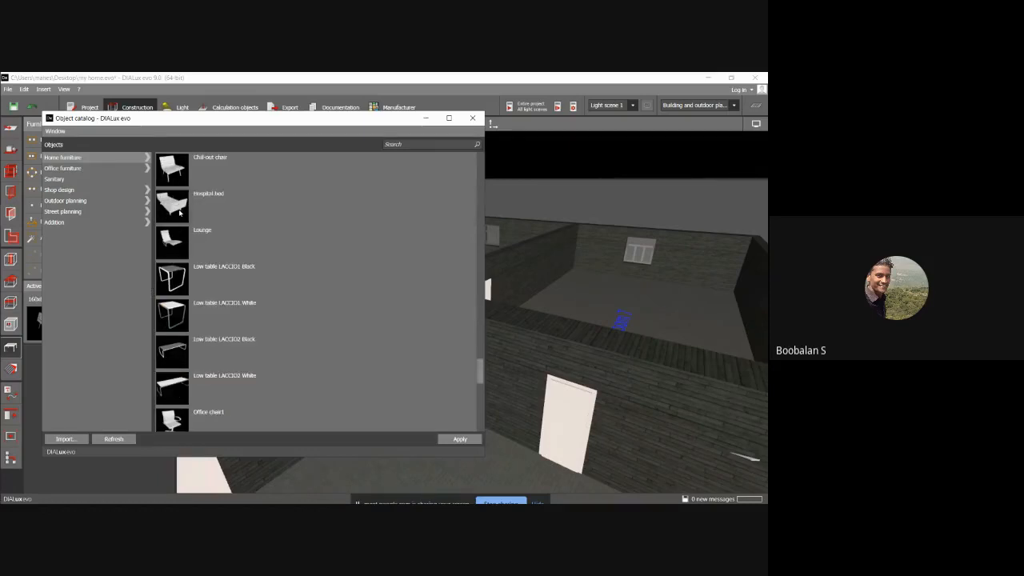
pyautogui.scroll(-10, 180, 212)
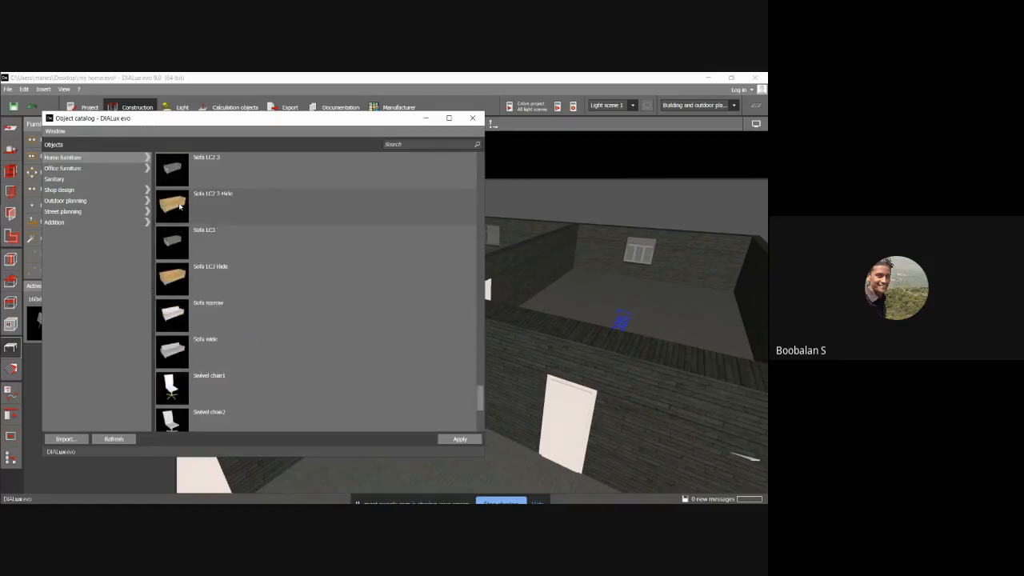
pyautogui.scroll(-4, 174, 231)
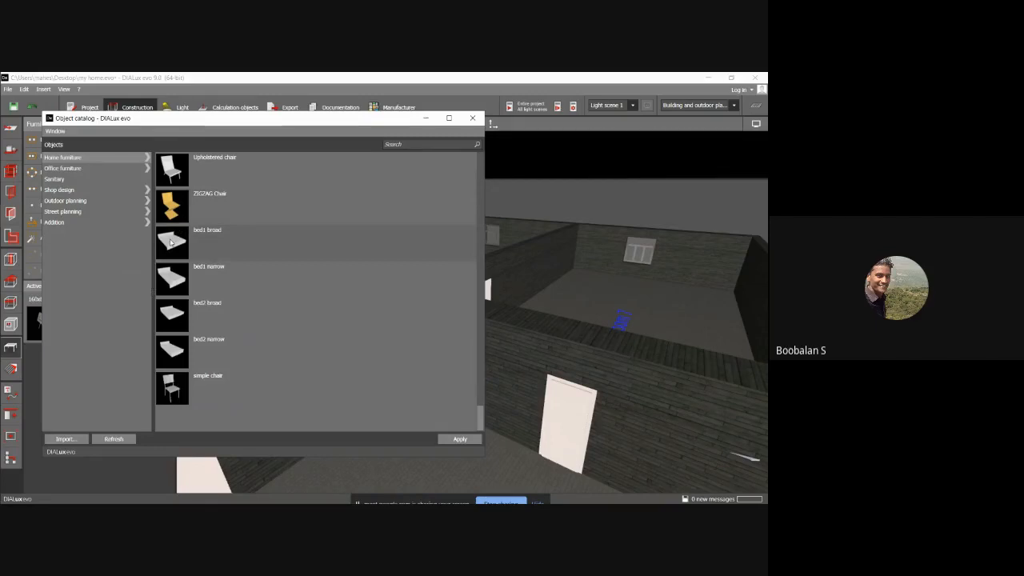
pyautogui.click(177, 240)
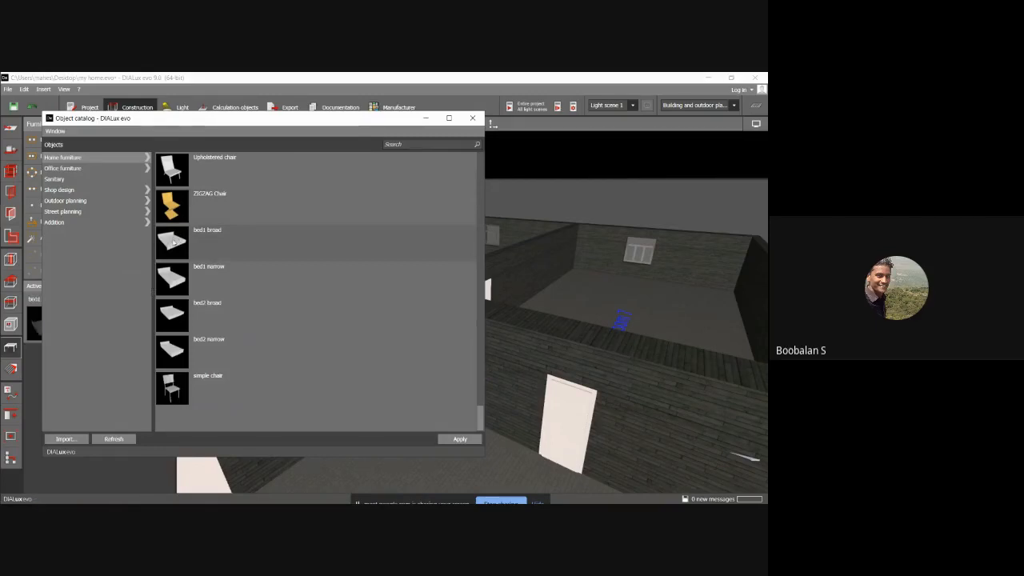
pyautogui.click(454, 439)
pyautogui.moveTo(379, 123); pyautogui.dragTo(507, 311)
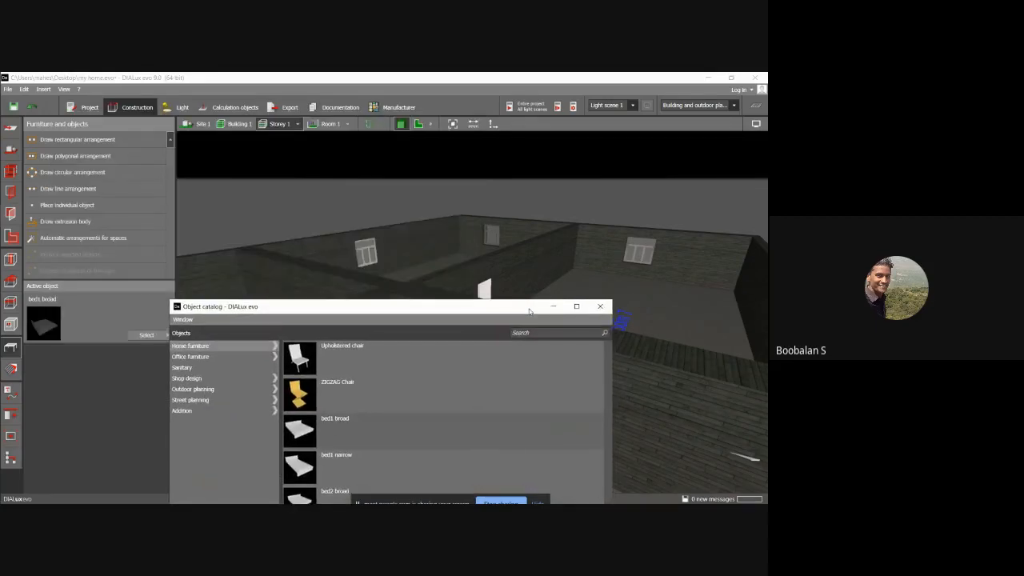
pyautogui.click(600, 307)
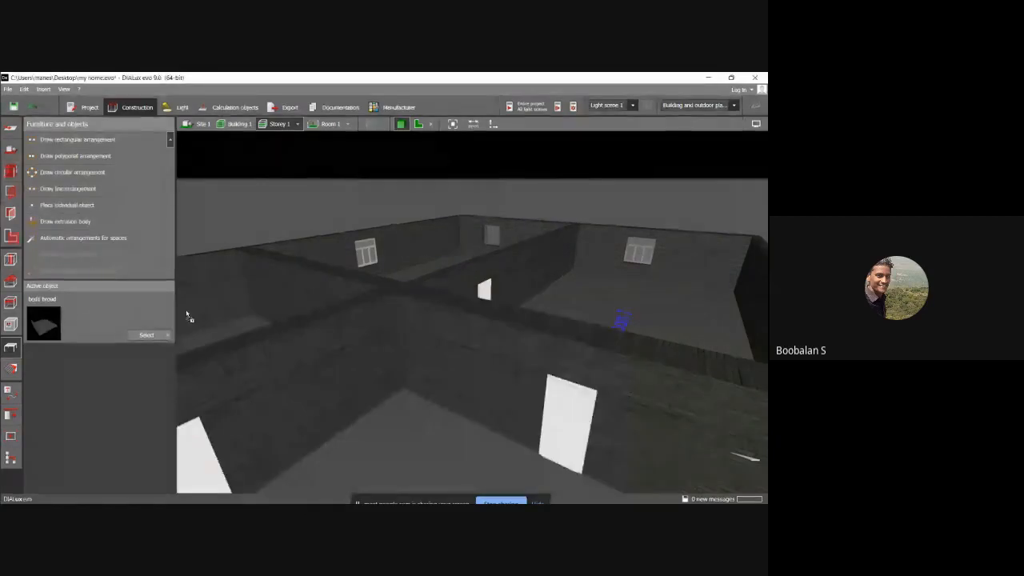
# Step: Place the bed1 broad in Room 1 at about X 24.07 m, Y 18.60 m
pyautogui.click(421, 258)
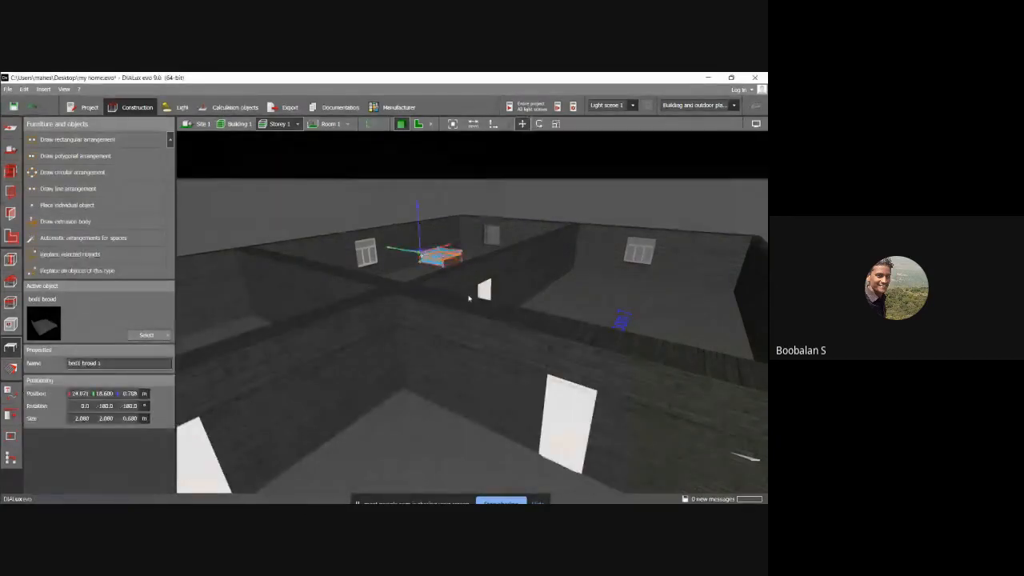
pyautogui.moveTo(470, 296); pyautogui.dragTo(410, 351, button='right')
pyautogui.moveTo(642, 261); pyautogui.dragTo(669, 272, button='right')
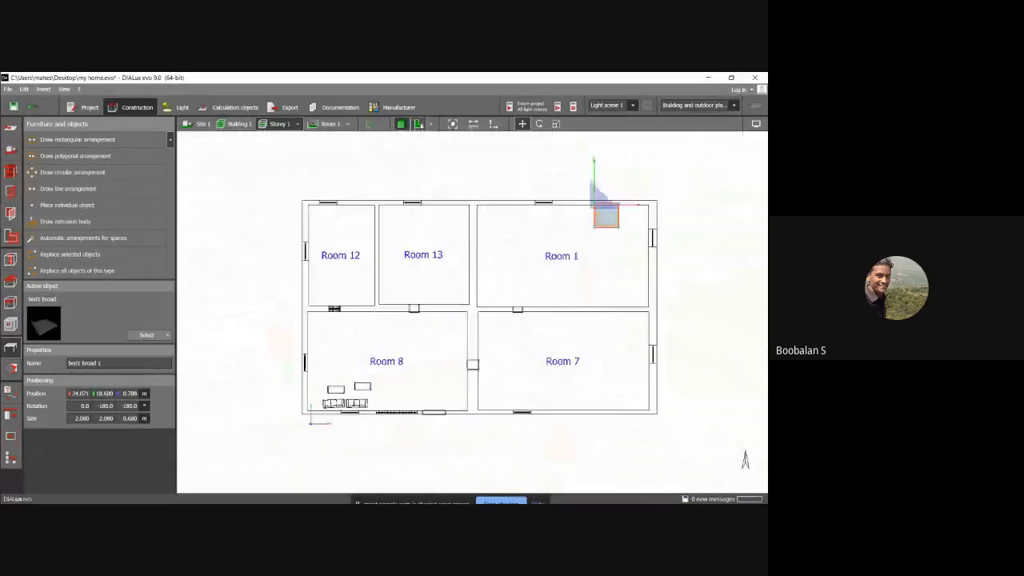
# Step: In the floor plan, move the bed to about X 17.02 m, Y 15.44 m in Room 1 and rotate it to -90° about the vertical axis
pyautogui.click(418, 123)
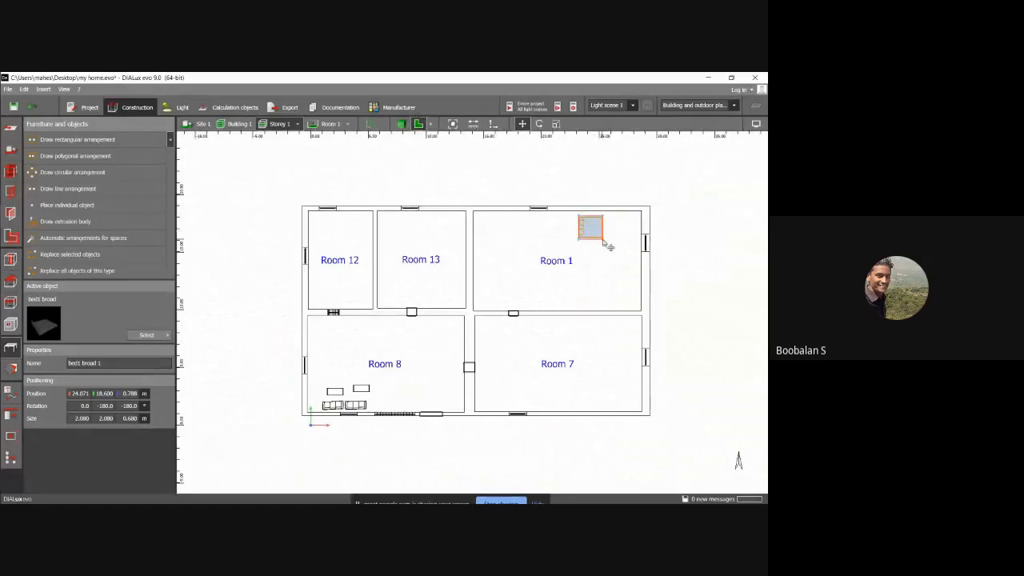
pyautogui.moveTo(596, 260); pyautogui.dragTo(538, 276)
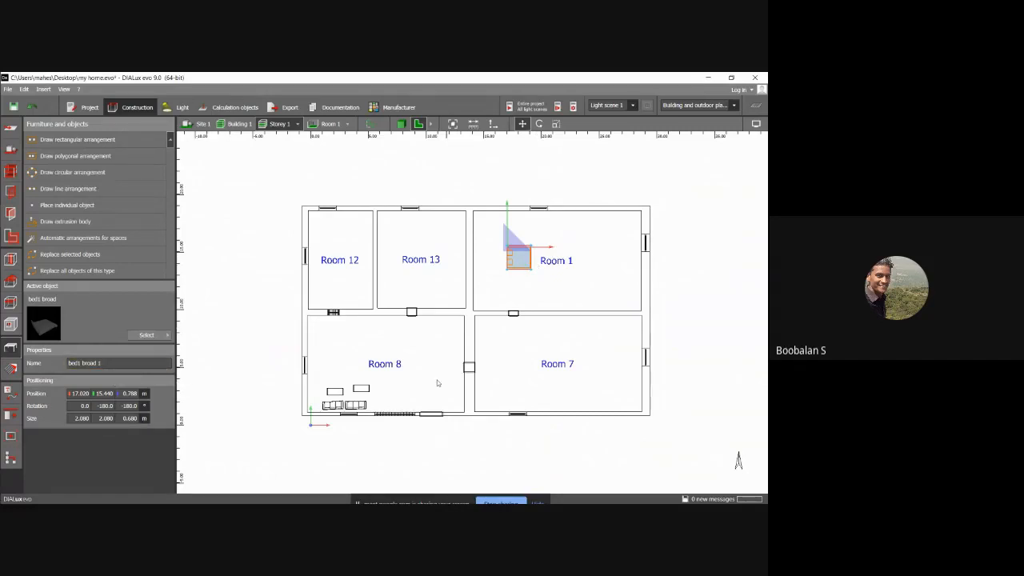
pyautogui.click(540, 125)
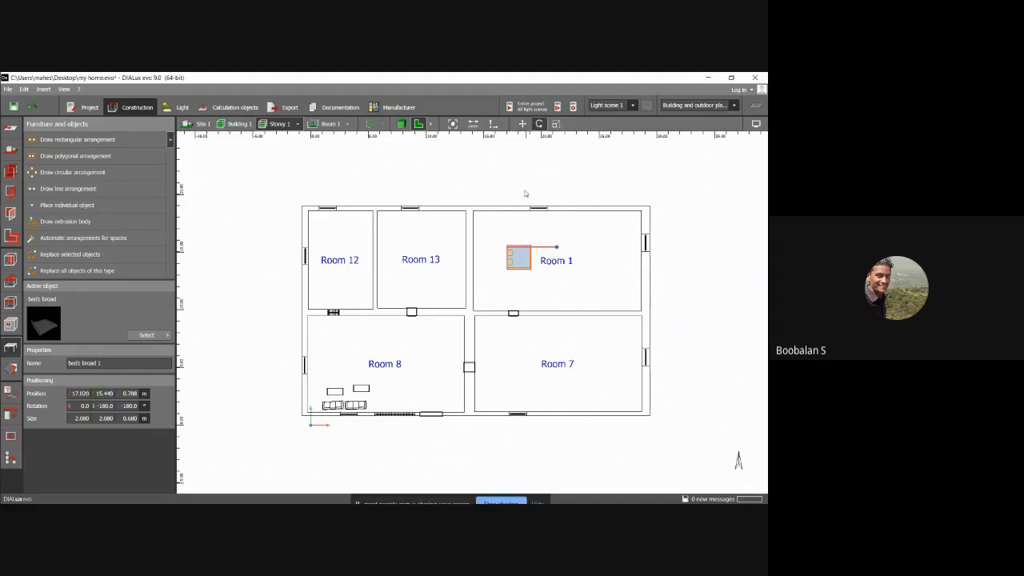
pyautogui.moveTo(557, 248); pyautogui.dragTo(507, 296)
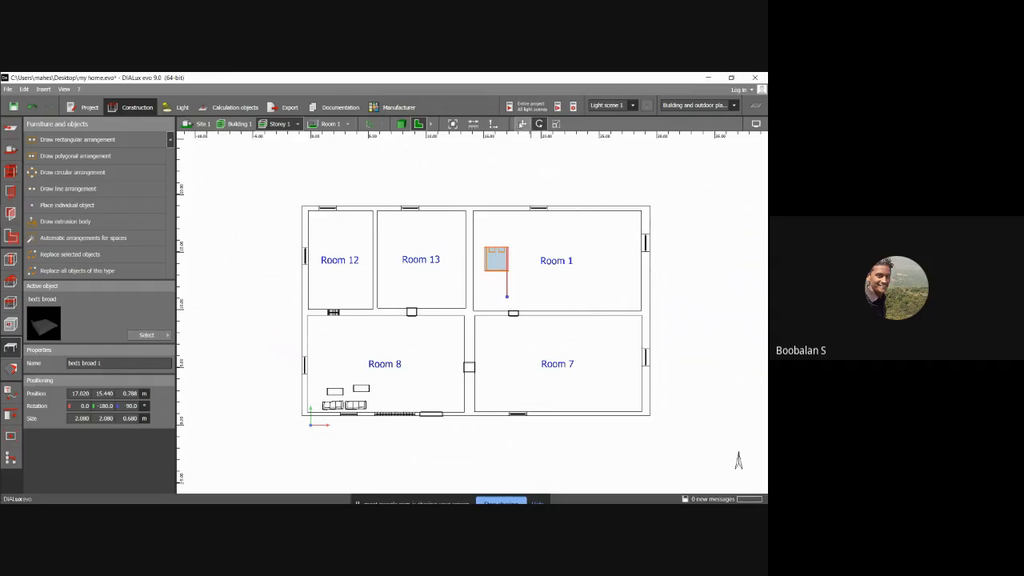
# Step: Move the existing bed to the east side of Room 1, at about X 26.4 m, Y 16.1 m
pyautogui.click(522, 123)
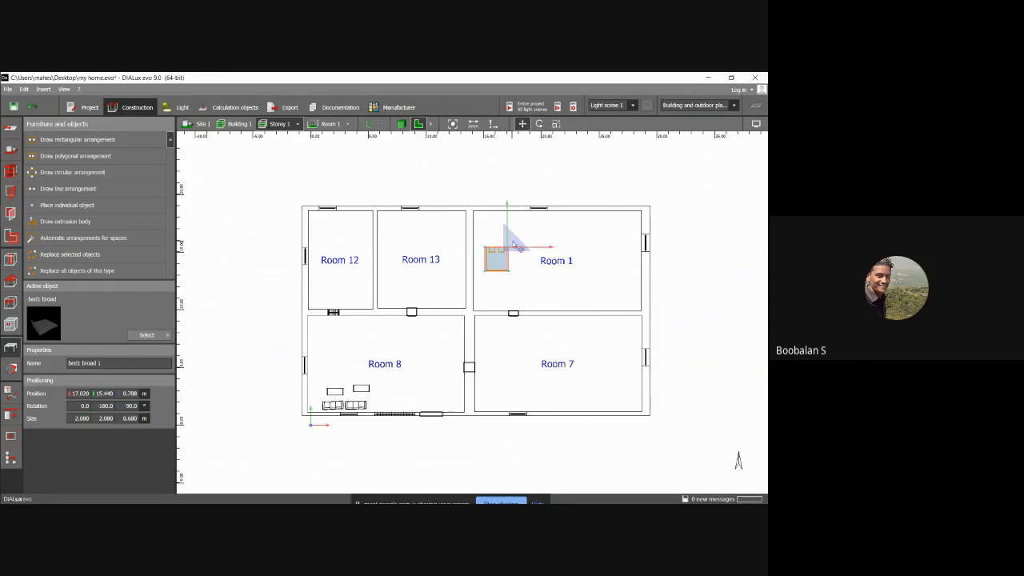
pyautogui.moveTo(513, 239); pyautogui.dragTo(623, 237)
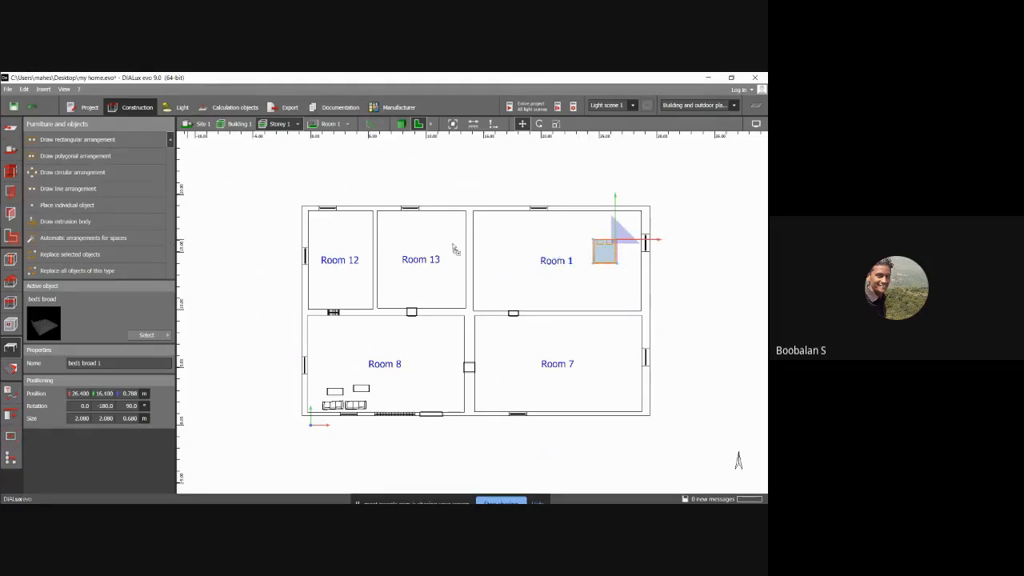
# Step: Place a second bed1 broad in Room 1, turn it about 90° clockwise, and position it near the west wall
pyautogui.click(526, 233)
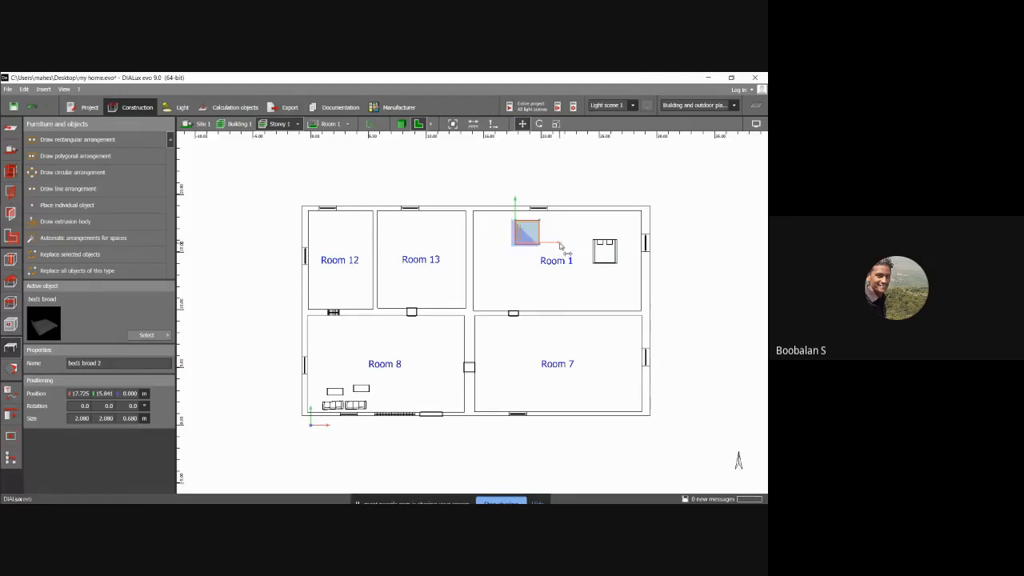
pyautogui.moveTo(562, 246); pyautogui.dragTo(511, 293)
pyautogui.click(539, 123)
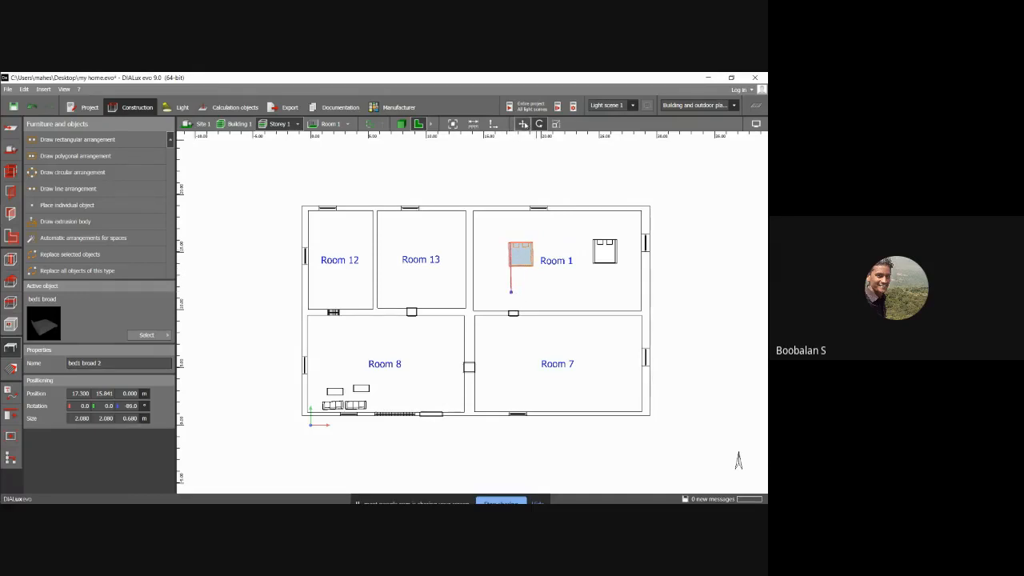
pyautogui.click(522, 123)
pyautogui.moveTo(519, 240)
pyautogui.mouseDown()
pyautogui.moveTo(567, 235)
pyautogui.moveTo(512, 243)
pyautogui.mouseUp()
pyautogui.click(574, 227)
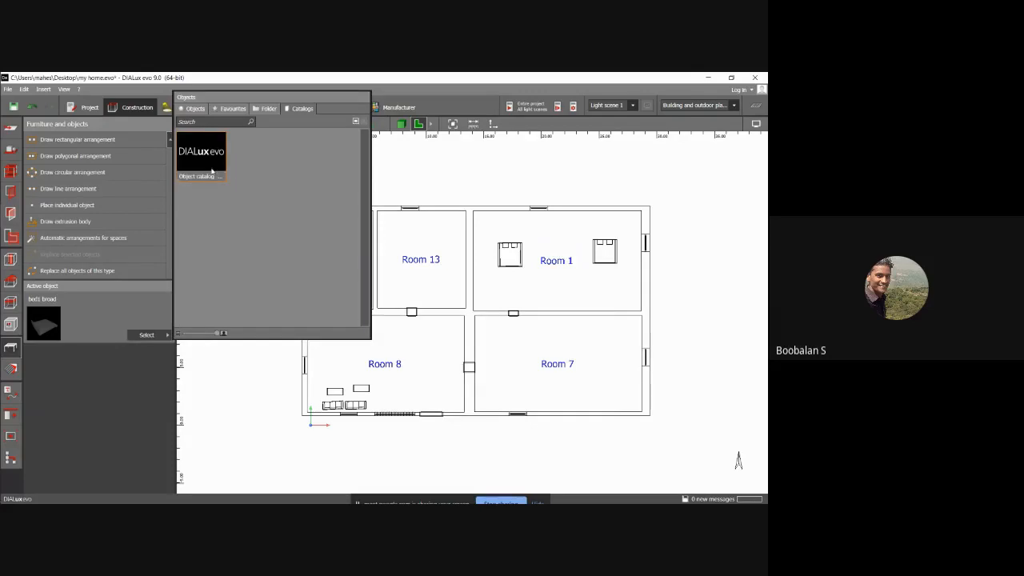
# Step: Bring up the DIALux evo object catalogue in its own window for choosing more furniture
pyautogui.click(168, 335)
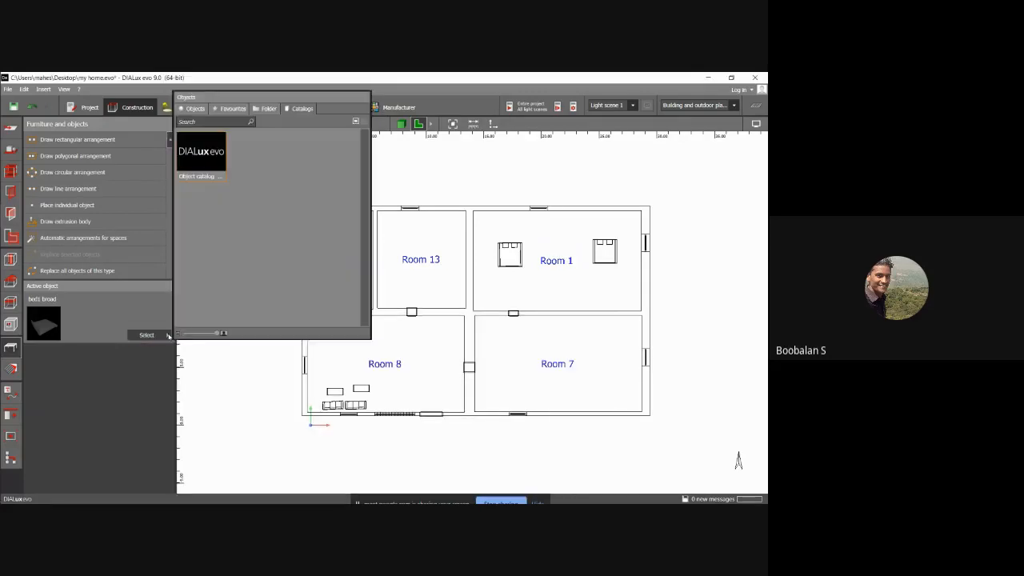
pyautogui.click(203, 149)
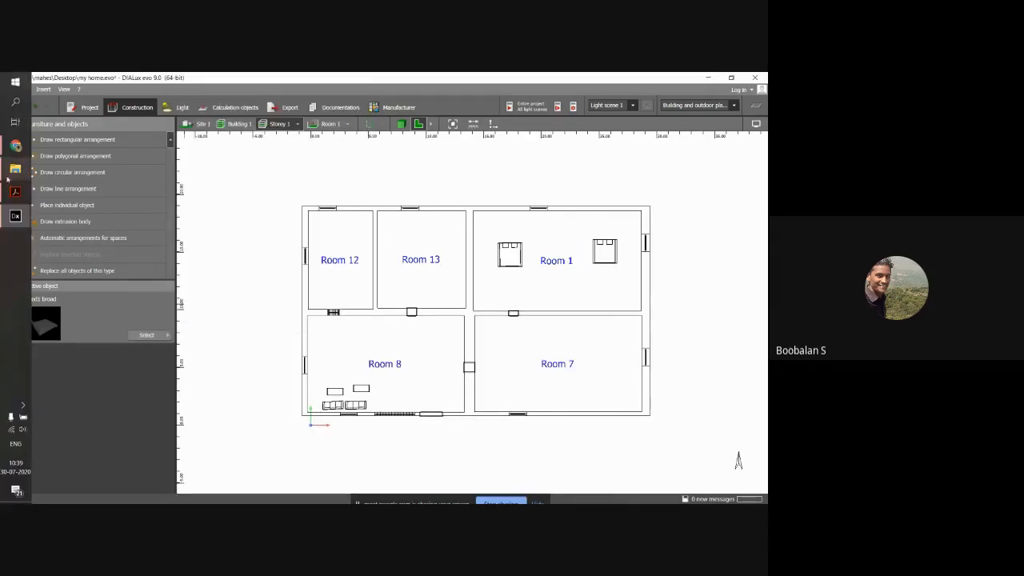
pyautogui.moveTo(15, 216)
pyautogui.click(92, 247)
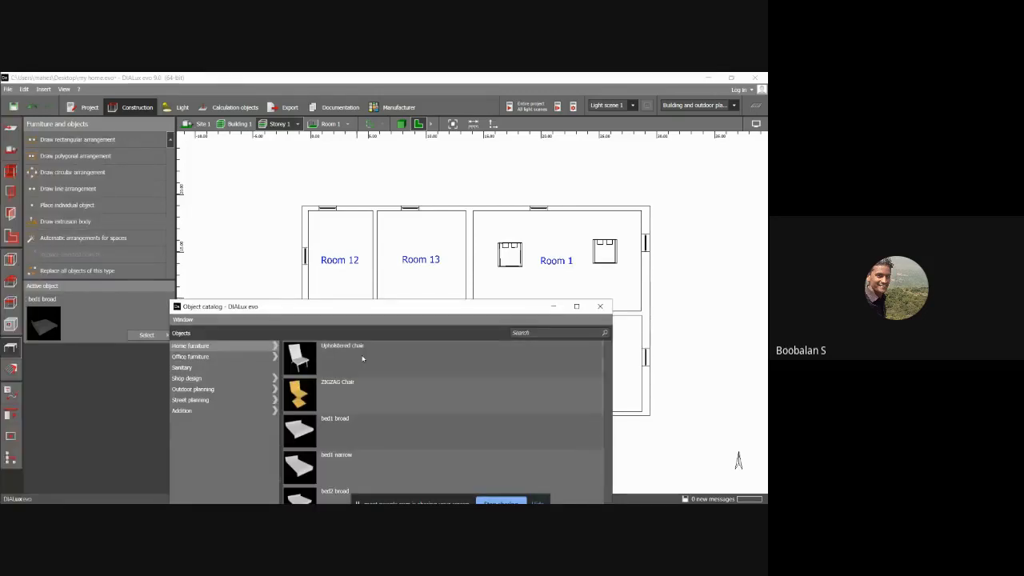
pyautogui.click(343, 287)
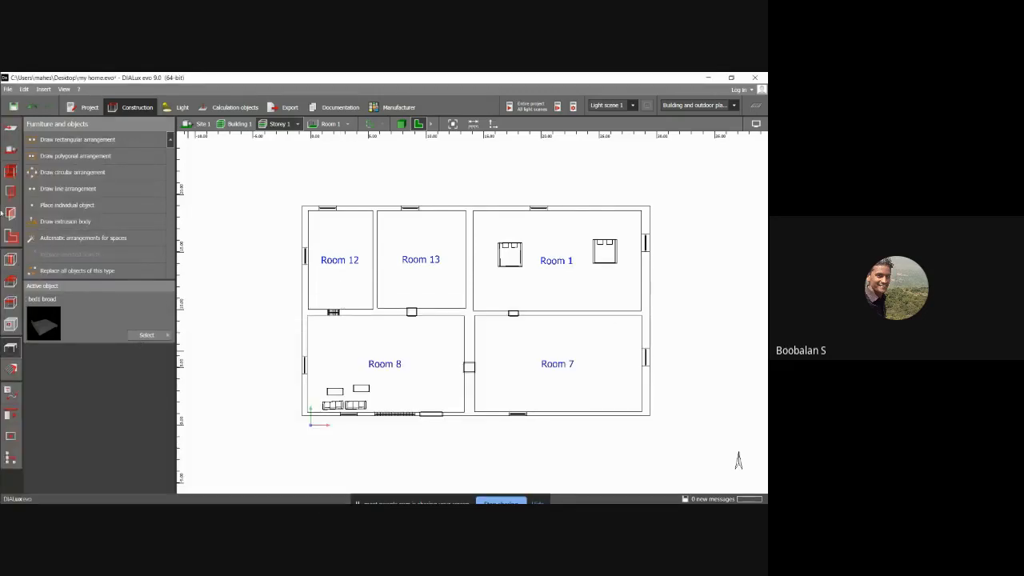
pyautogui.moveTo(12, 213)
pyautogui.click(84, 253)
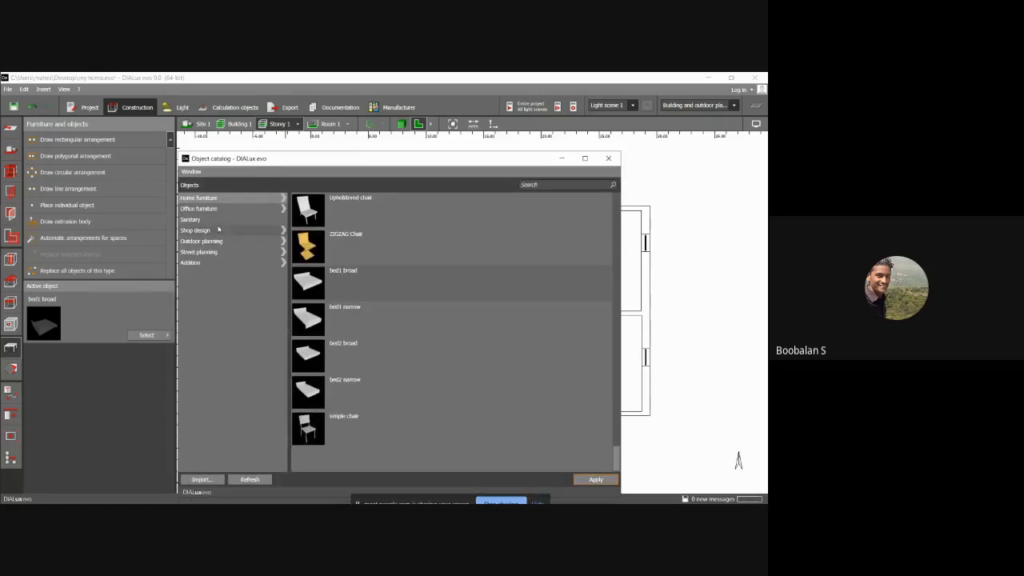
# Step: Place a 40x60 Graphis cabinet from Home furniture in Room 1's southeast corner, at about X 27.7 m, Y 11.3 m
pyautogui.click(195, 263)
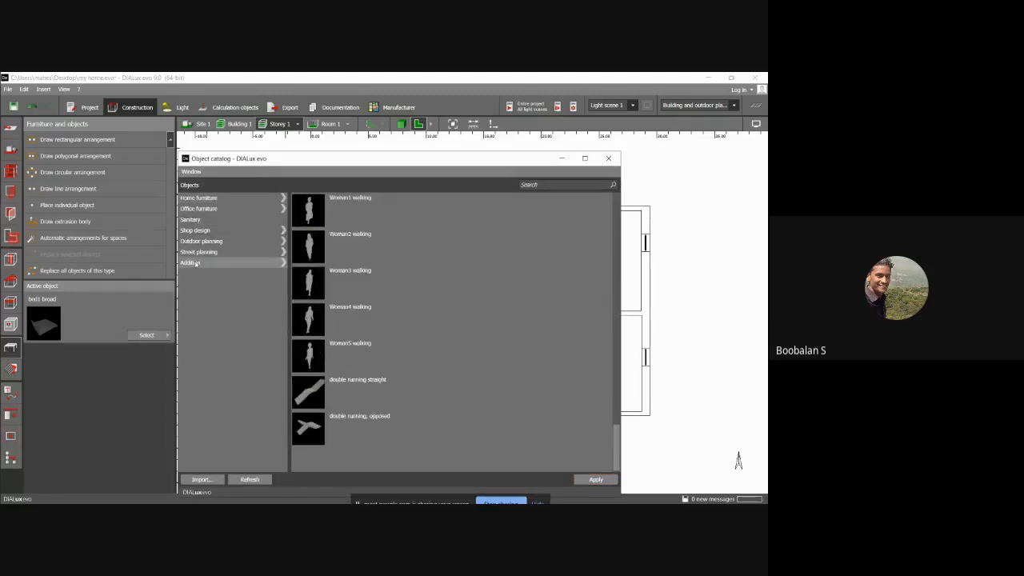
pyautogui.click(197, 198)
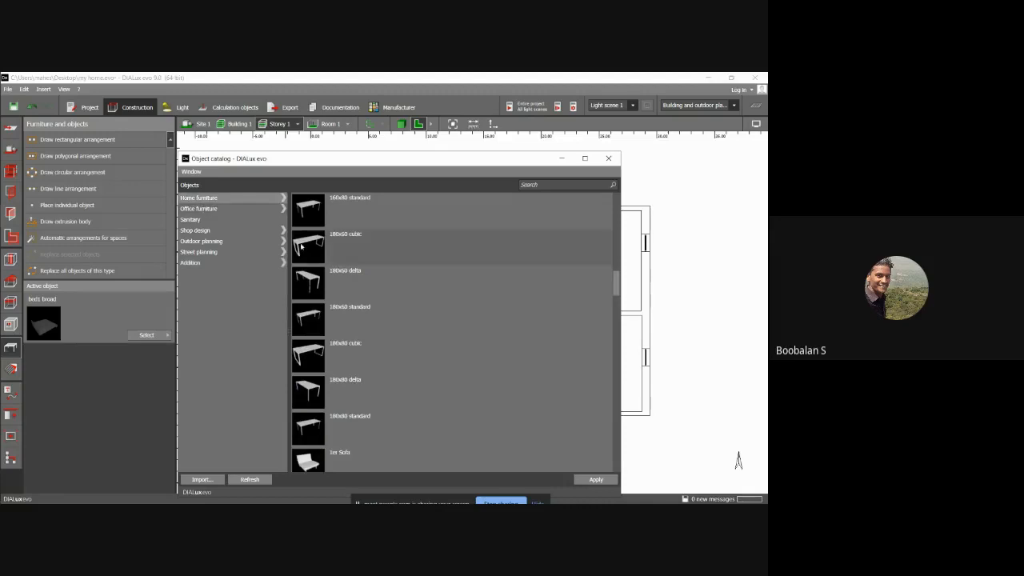
pyautogui.scroll(-2, 330, 258)
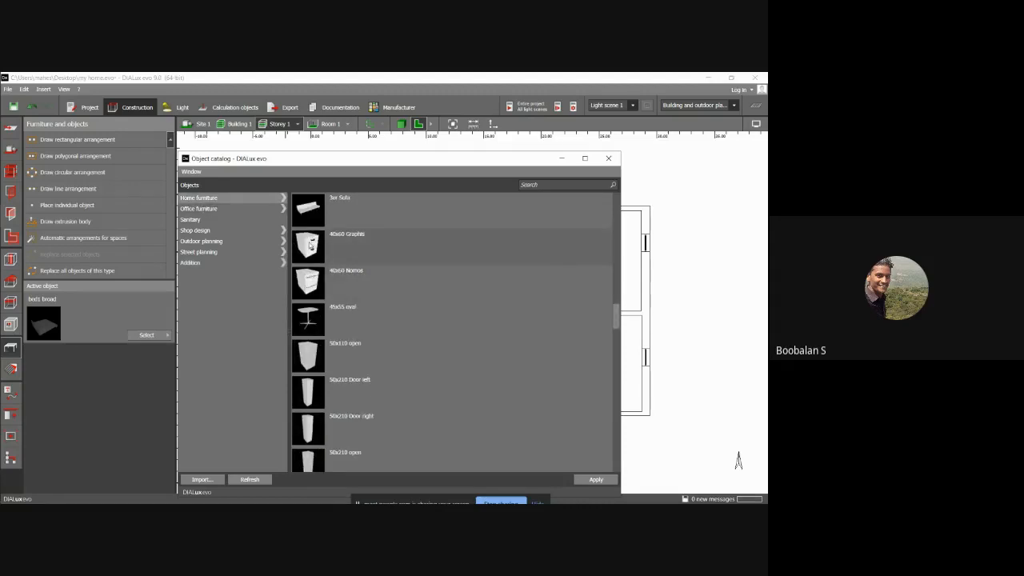
pyautogui.click(310, 245)
pyautogui.click(596, 479)
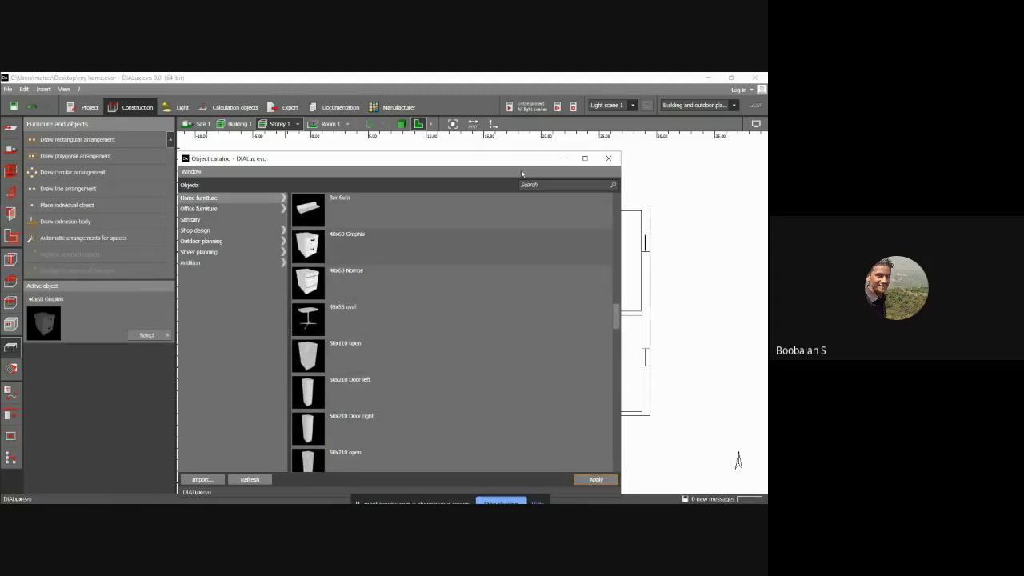
pyautogui.click(562, 158)
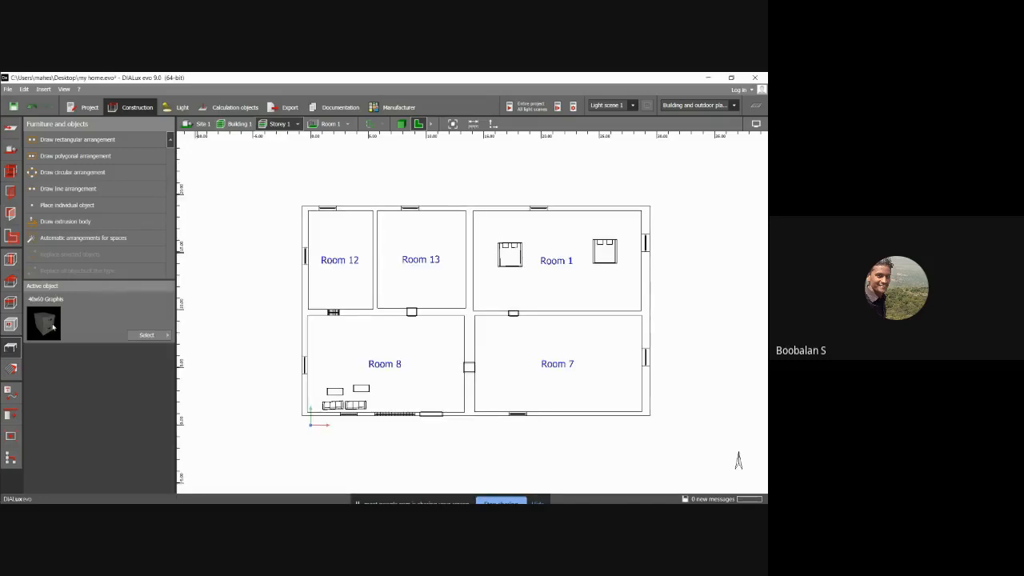
pyautogui.click(601, 293)
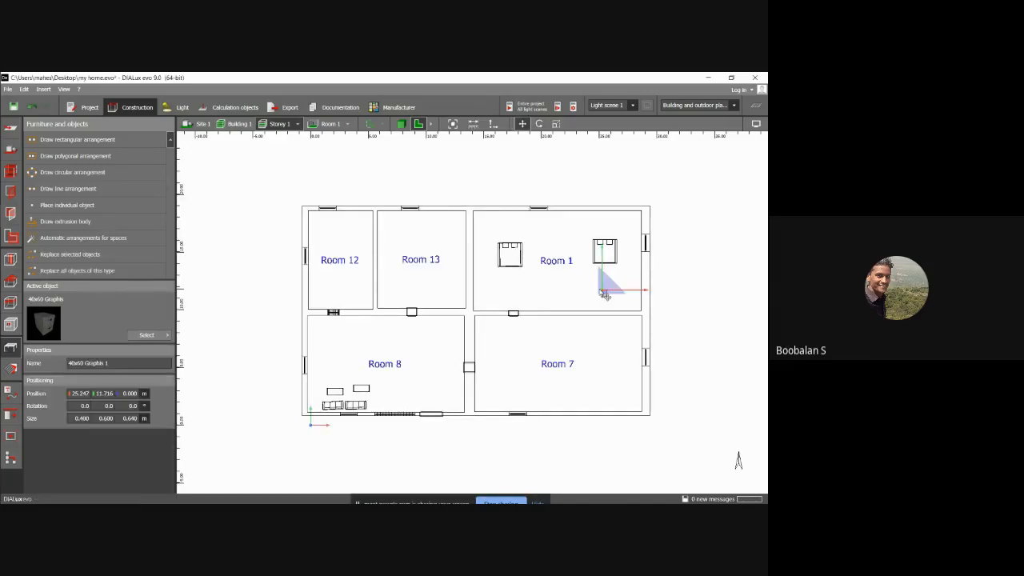
pyautogui.moveTo(604, 296); pyautogui.dragTo(634, 303)
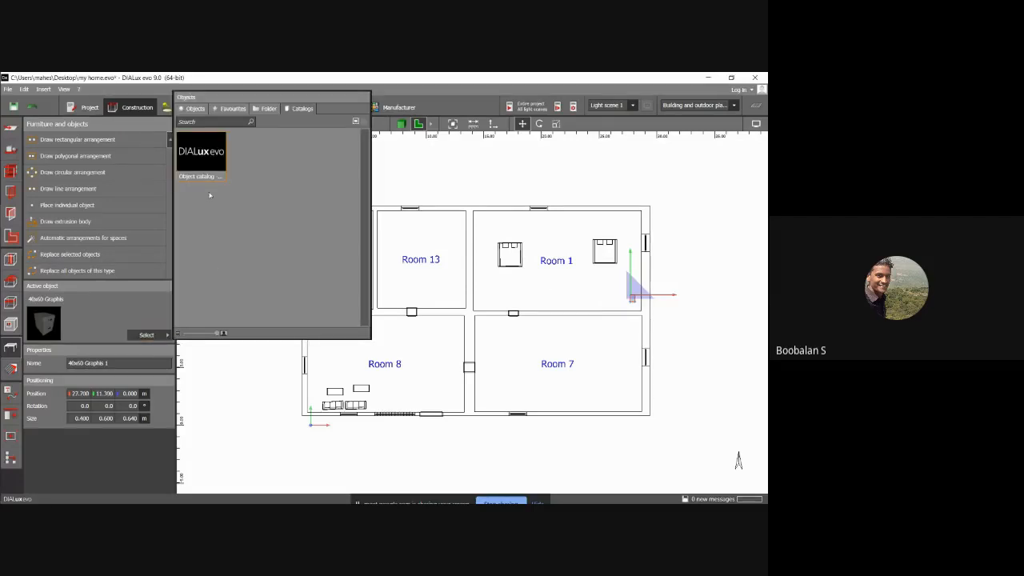
# Step: Place a 62x80 oval table from the object catalogue between the two beds in Room 1, at about X 21.5 m, Y 12.5 m
pyautogui.moveTo(16, 218)
pyautogui.click(98, 242)
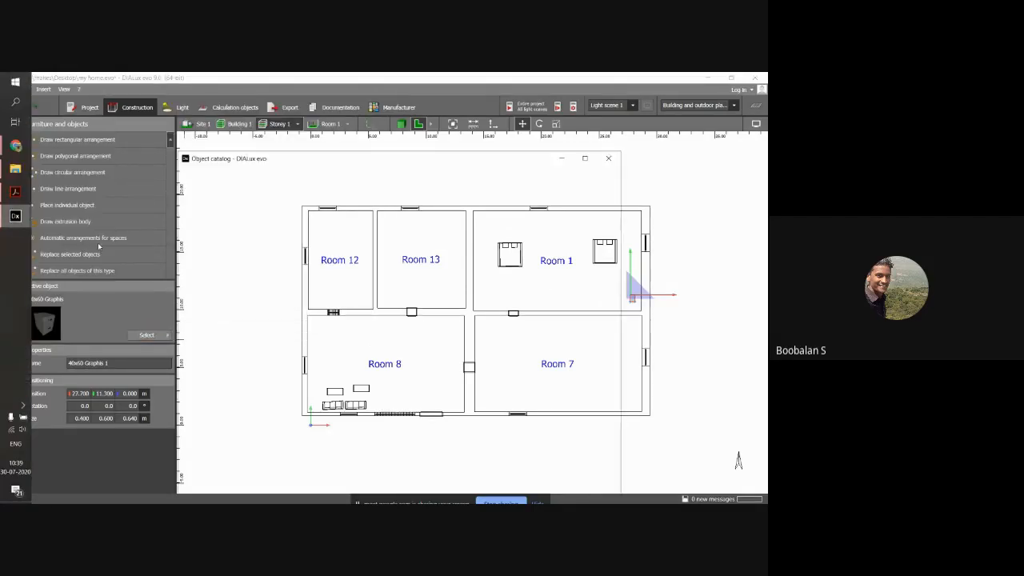
pyautogui.scroll(3, 332, 321)
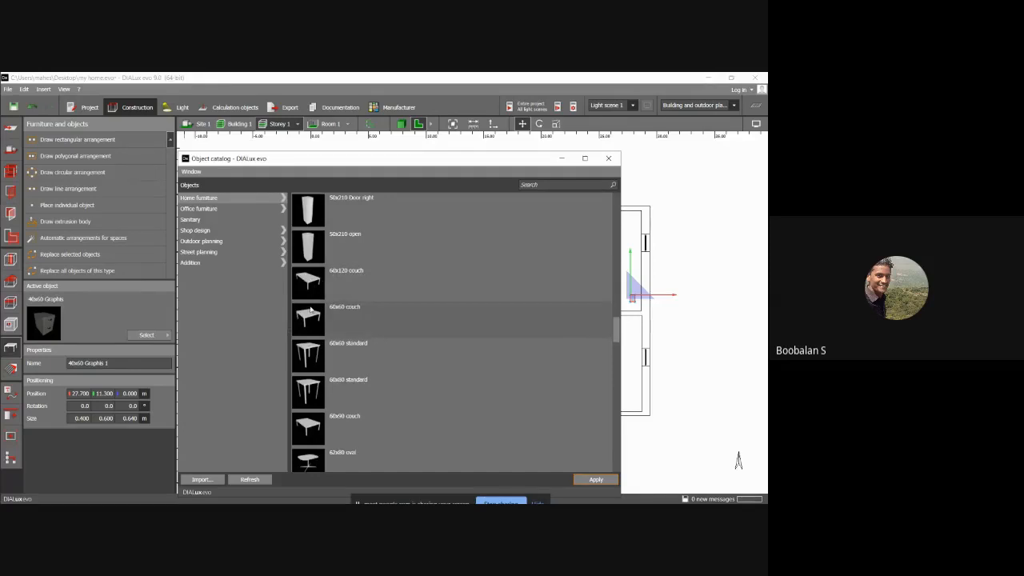
pyautogui.moveTo(310, 357); pyautogui.dragTo(466, 332)
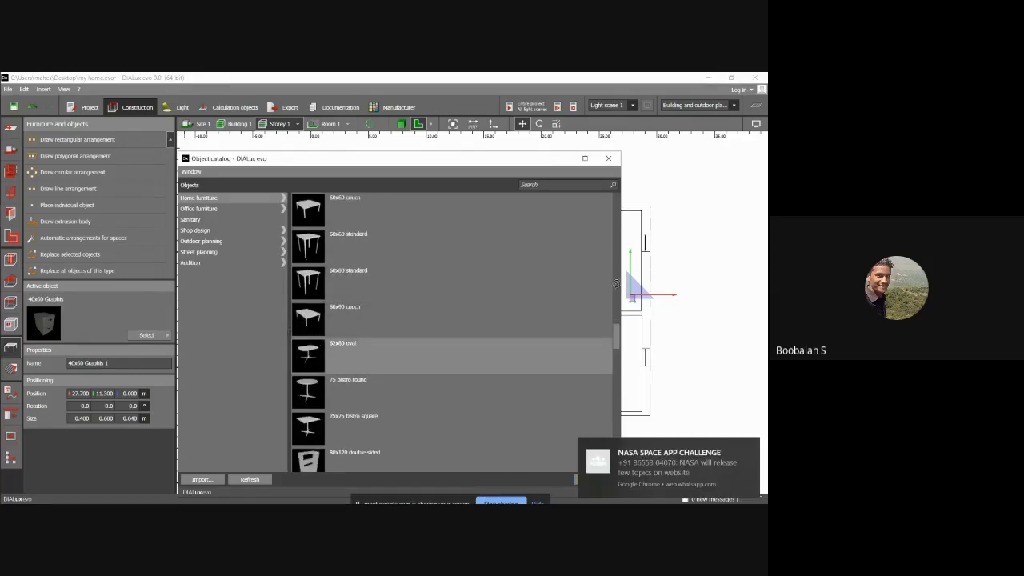
pyautogui.moveTo(352, 162); pyautogui.dragTo(205, 163)
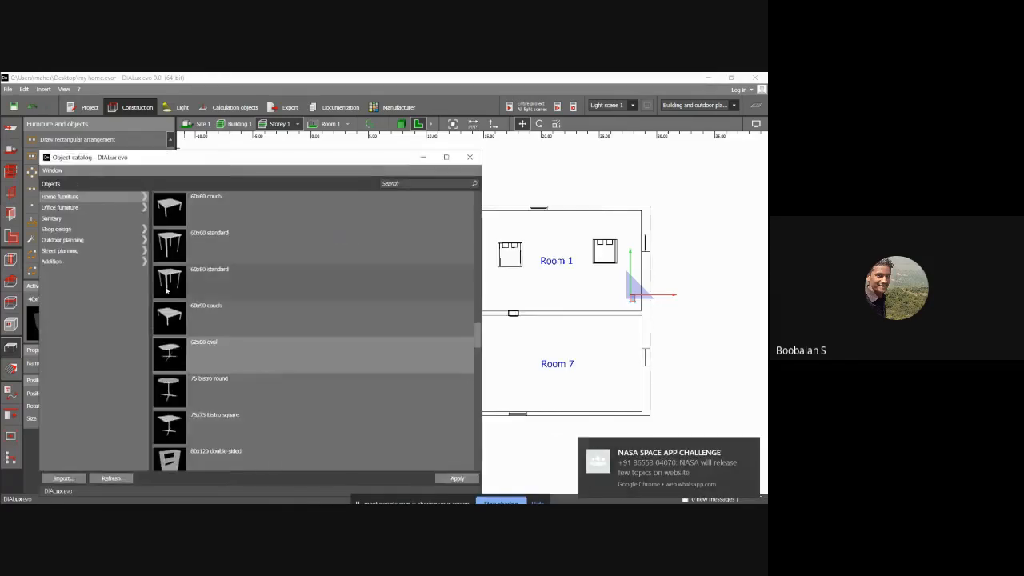
pyautogui.click(560, 285)
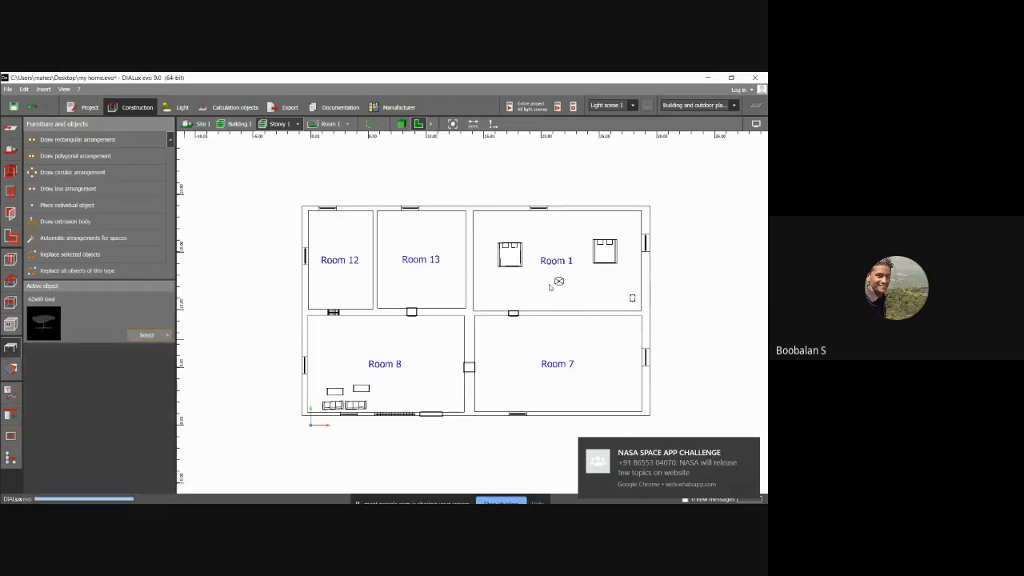
pyautogui.click(559, 282)
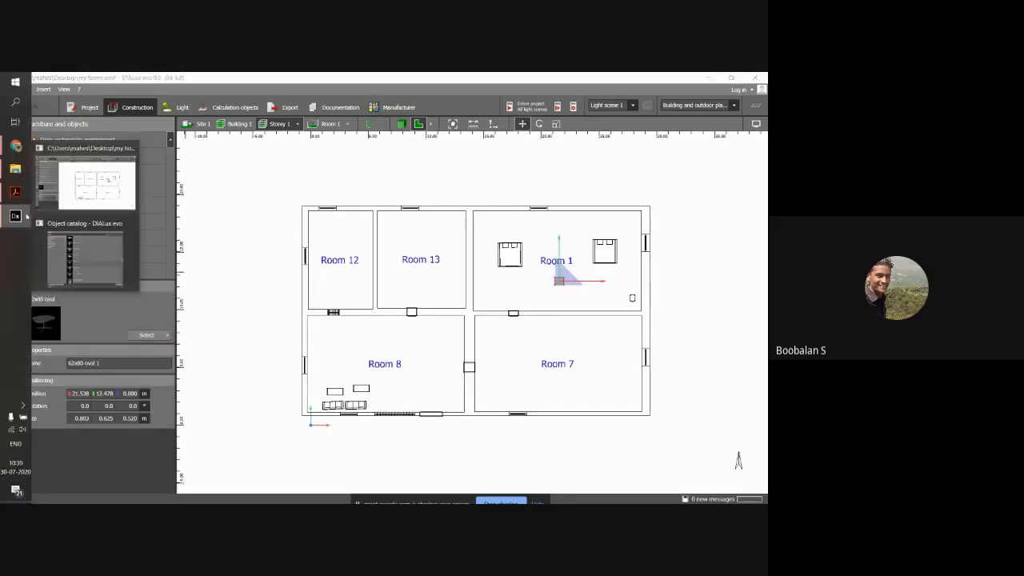
# Step: Add an Aalto Paimio armchair from the object catalogue west of the oval table, at about X 18.7 m, Y 12.2 m
pyautogui.click(86, 254)
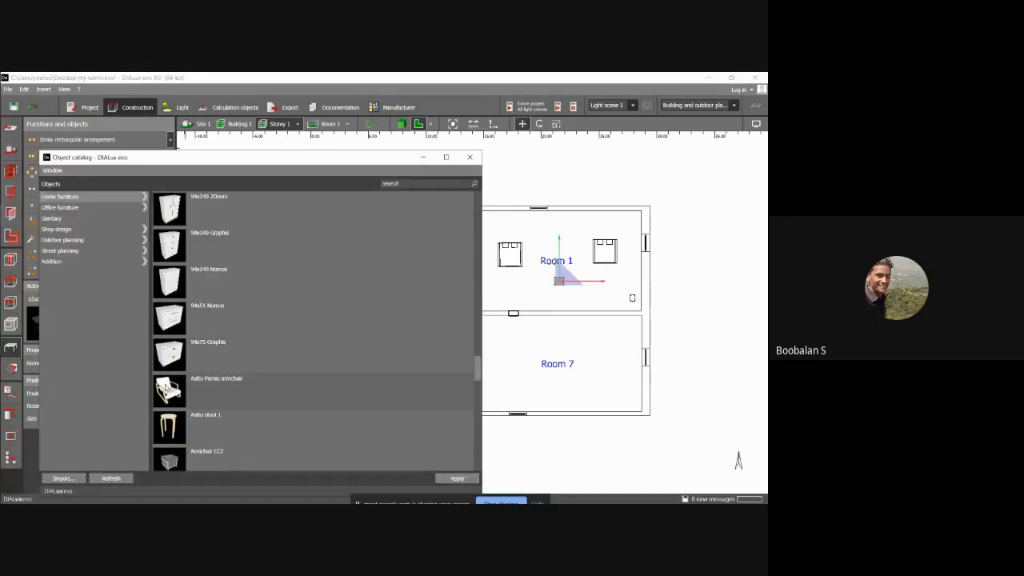
pyautogui.click(168, 386)
pyautogui.click(479, 304)
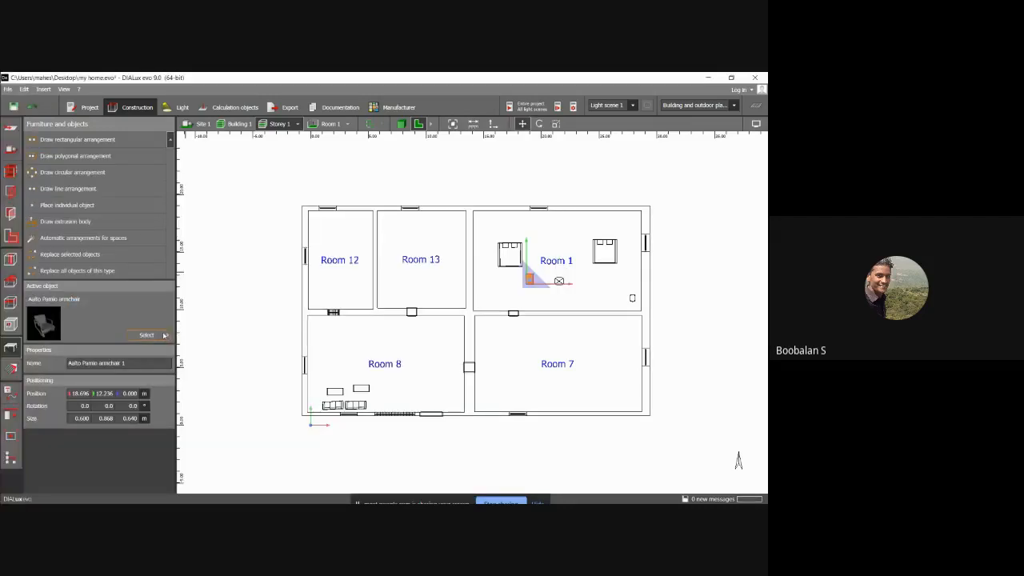
# Step: Add a Barcelona stool from the object catalogue near Room 1's north wall, at about X 21.3 m, Y 16.4 m
pyautogui.moveTo(16, 216)
pyautogui.click(88, 234)
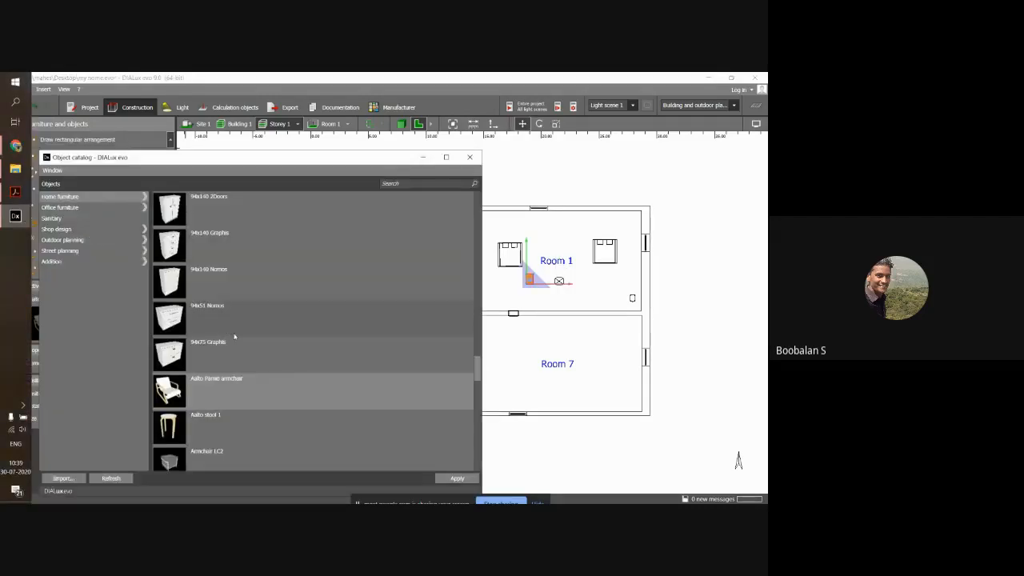
pyautogui.scroll(-3, 235, 332)
pyautogui.click(172, 350)
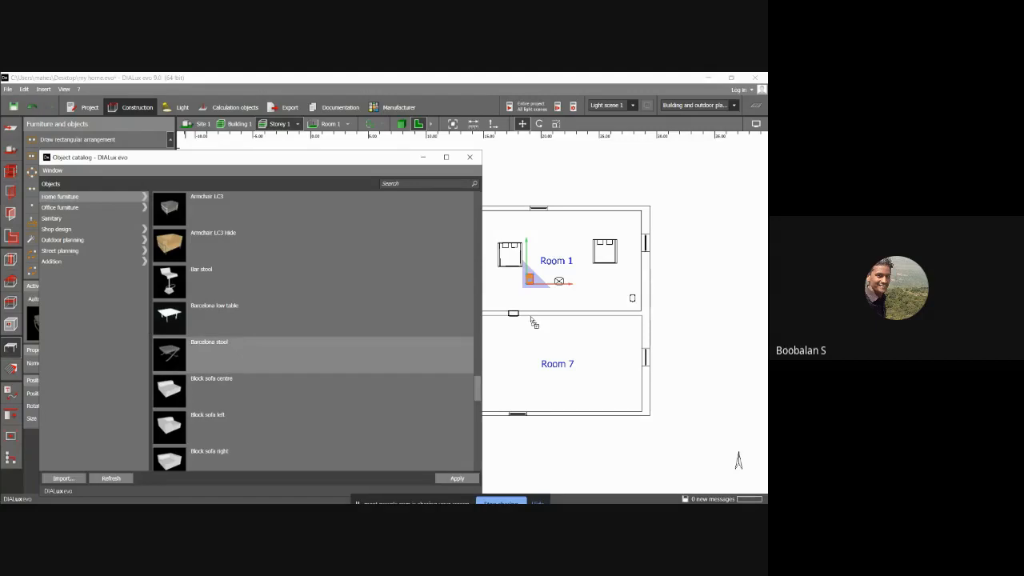
pyautogui.moveTo(566, 246); pyautogui.dragTo(557, 235)
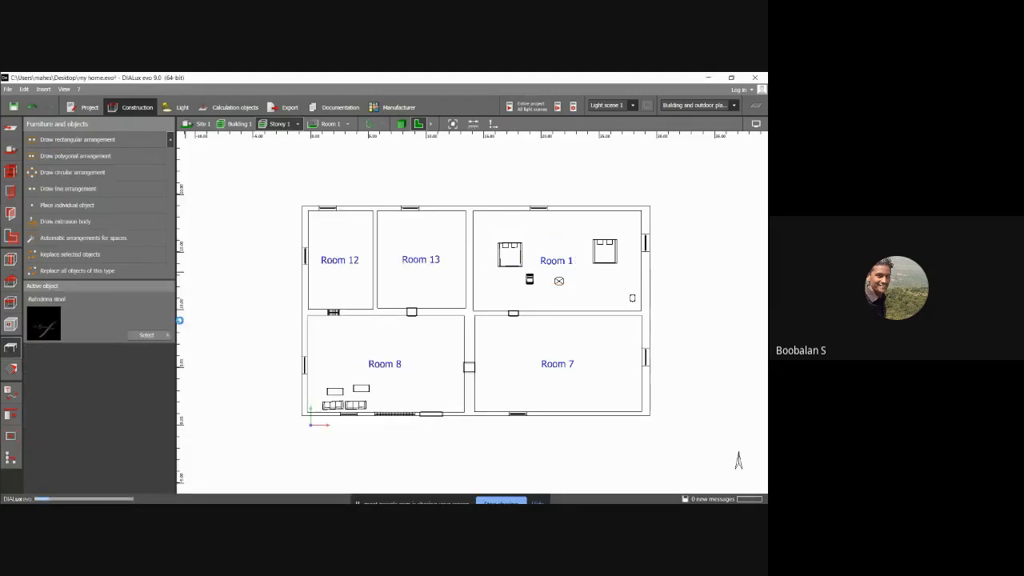
# Step: Add a RED AND BLUE Chair from the object catalogue below the west bed, at about X 16.8 m, Y 12.5 m
pyautogui.click(167, 336)
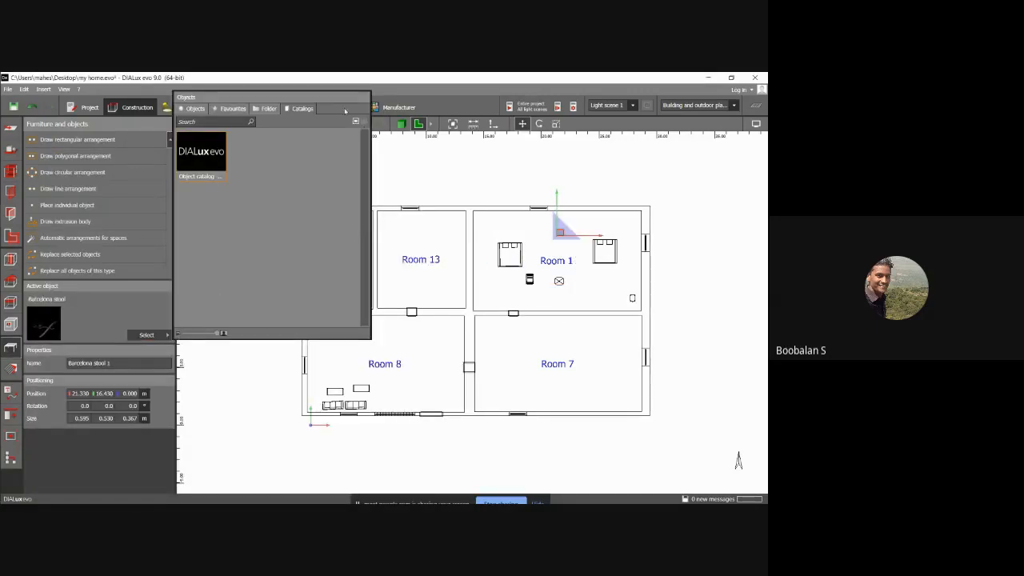
pyautogui.click(16, 216)
pyautogui.click(91, 249)
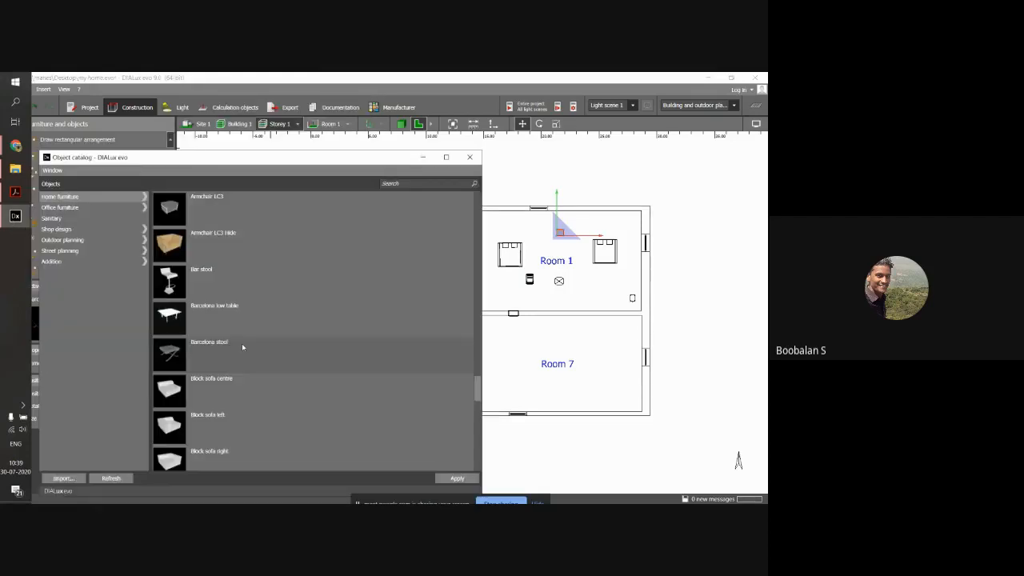
pyautogui.scroll(-10, 240, 344)
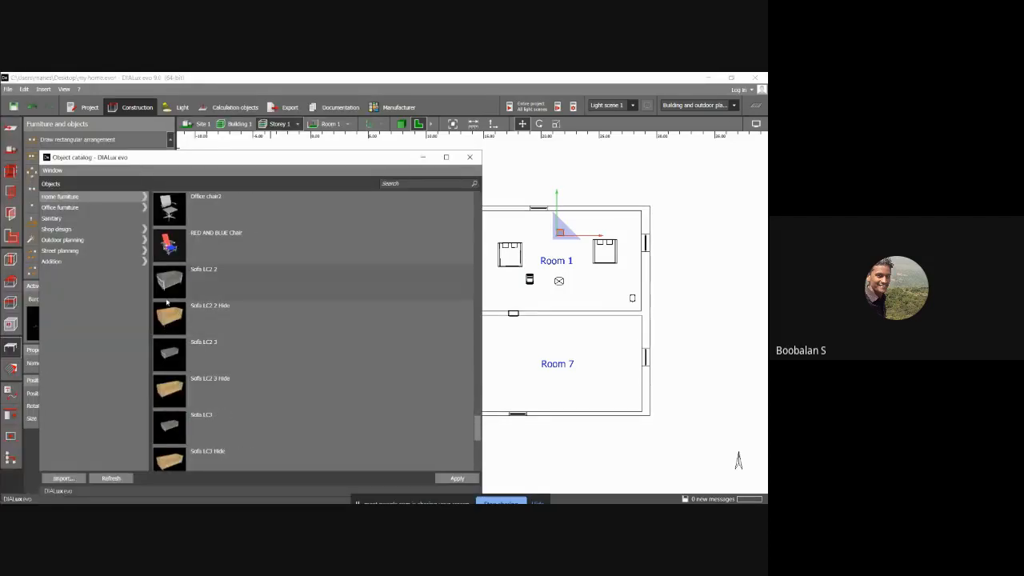
pyautogui.click(184, 245)
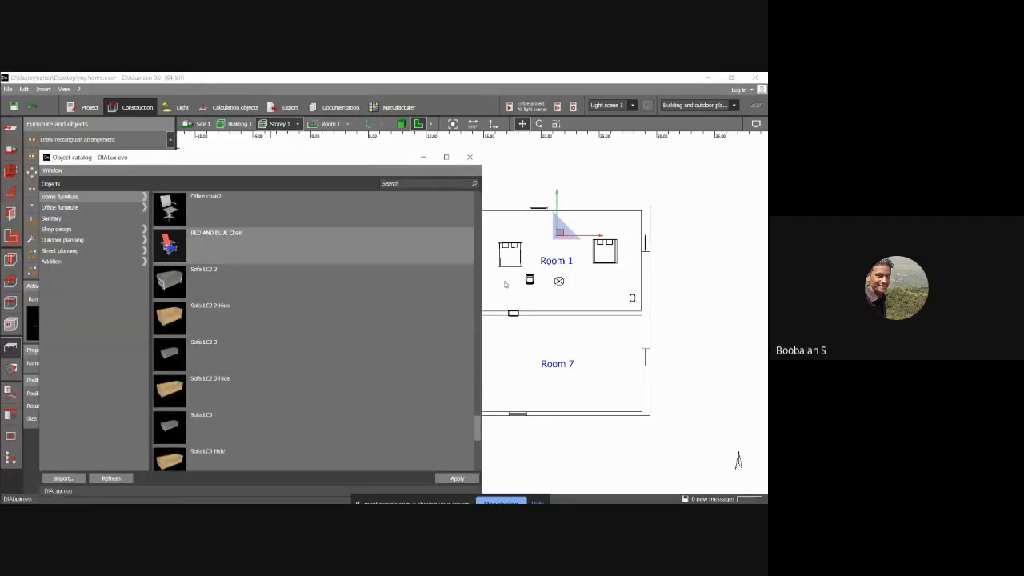
pyautogui.click(505, 284)
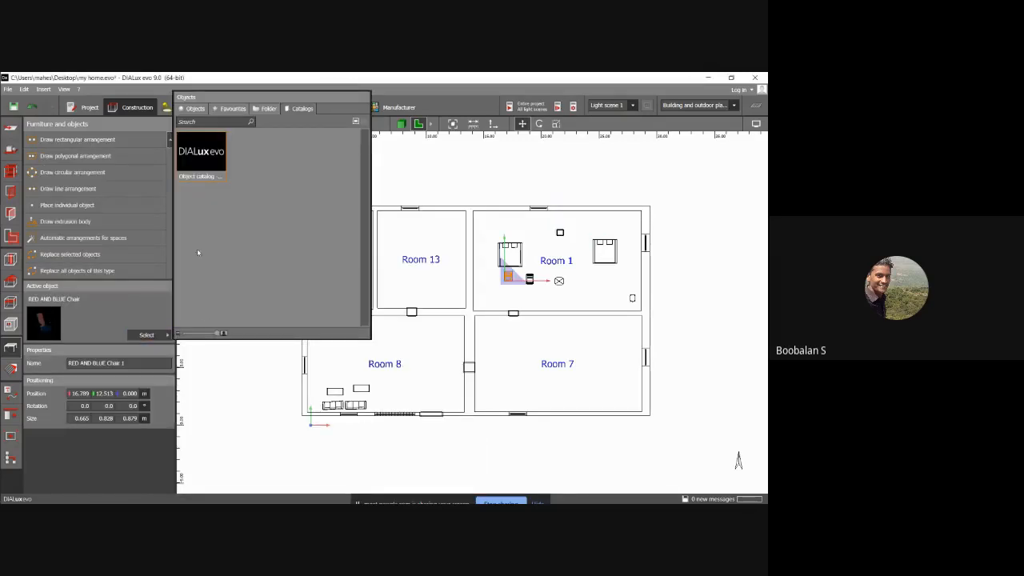
# Step: Place a Sofa wide from the object catalogue in the southern part of Room 1, at about X 20.3 m, Y 11.0 m
pyautogui.click(21, 221)
pyautogui.click(90, 260)
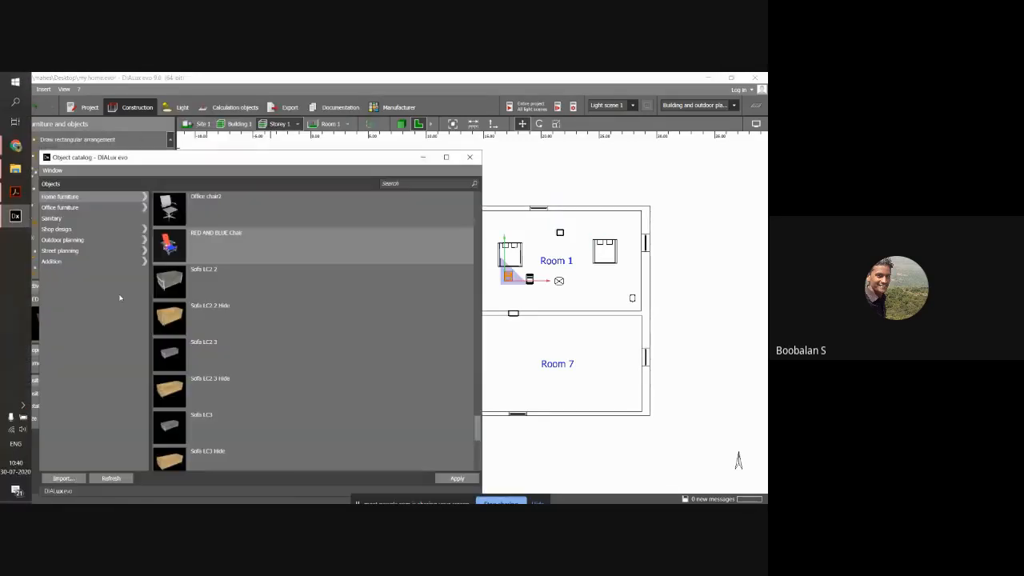
pyautogui.scroll(-3, 207, 344)
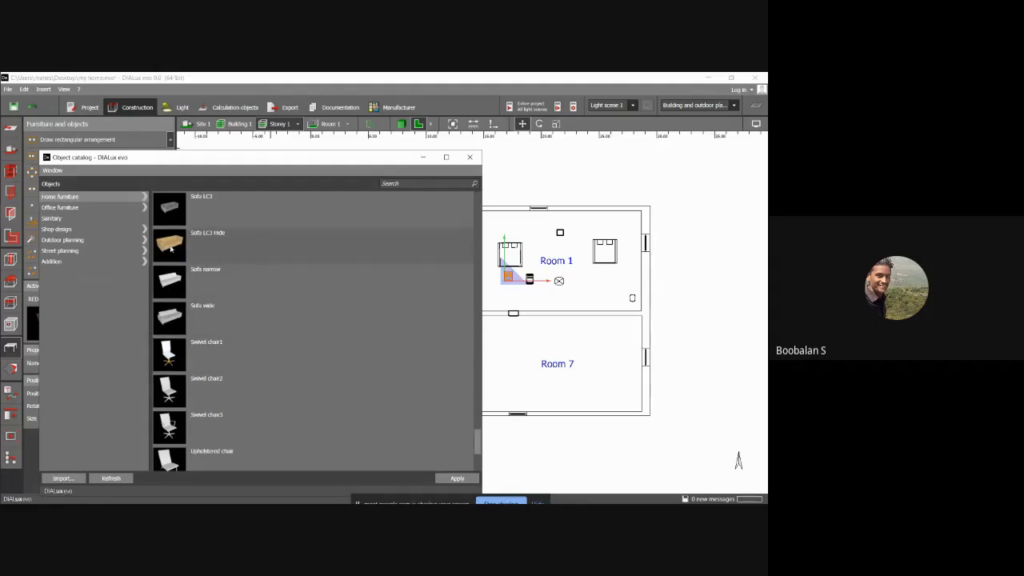
pyautogui.moveTo(169, 317); pyautogui.dragTo(547, 302)
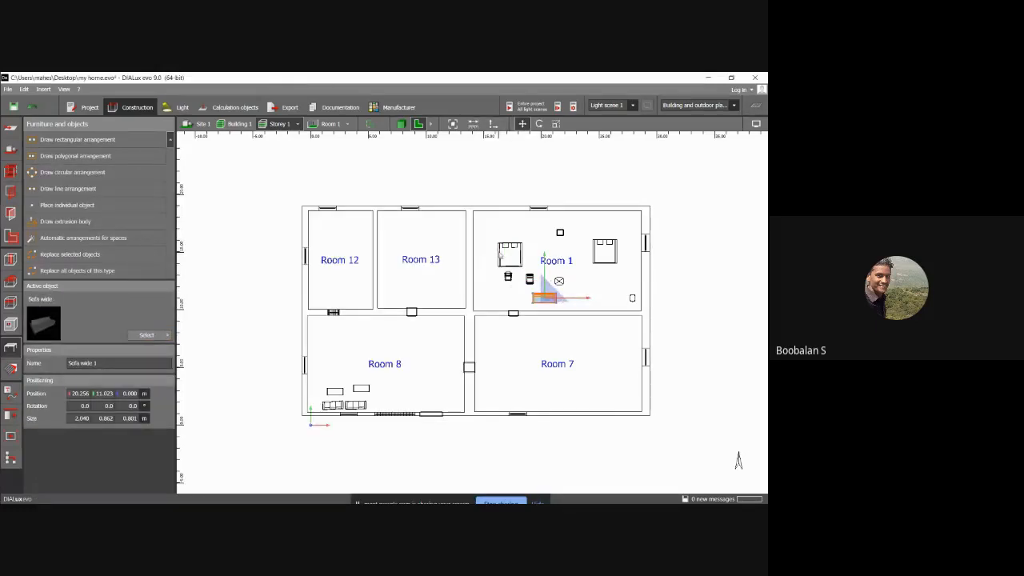
pyautogui.click(552, 240)
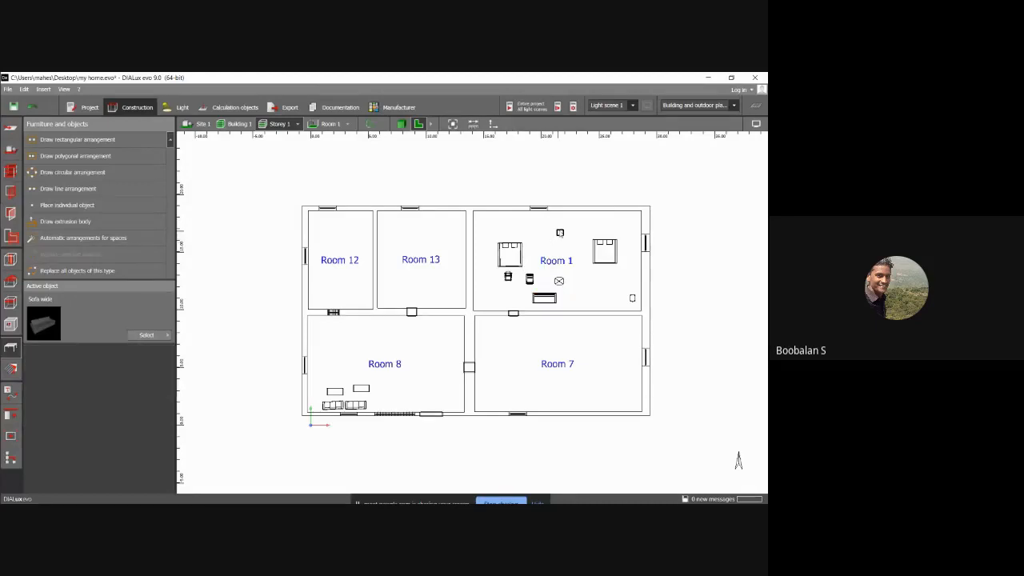
# Step: Rotate the wide sofa in Room 1 to about -179° so that it faces the other way
pyautogui.scroll(5, 559, 242)
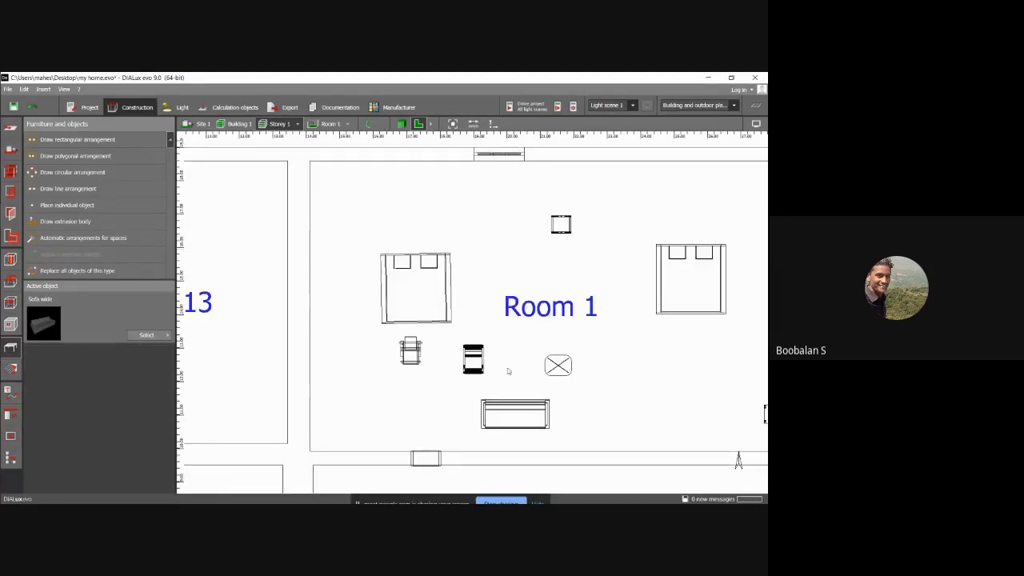
pyautogui.click(516, 410)
pyautogui.click(539, 124)
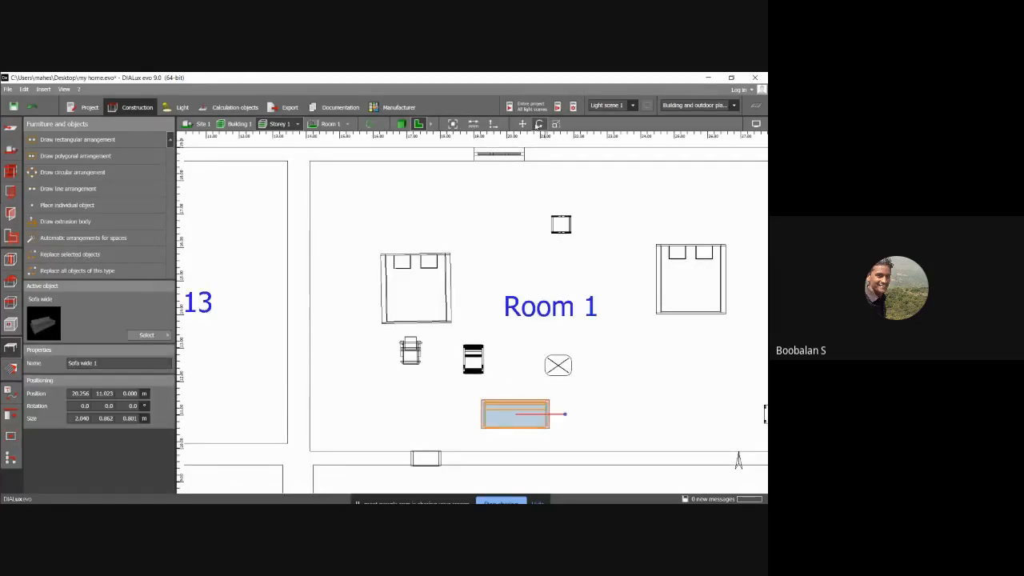
pyautogui.moveTo(565, 416); pyautogui.dragTo(402, 416)
pyautogui.click(514, 413)
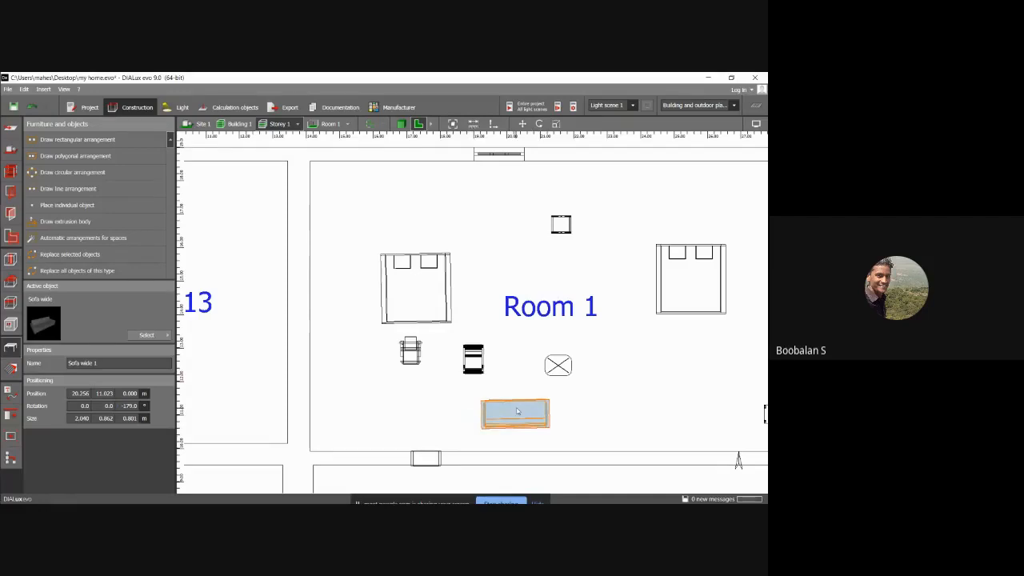
# Step: Move the wide sofa towards Room 1's southwest corner, to about X 15.5 m, Y 11.5 m
pyautogui.click(521, 124)
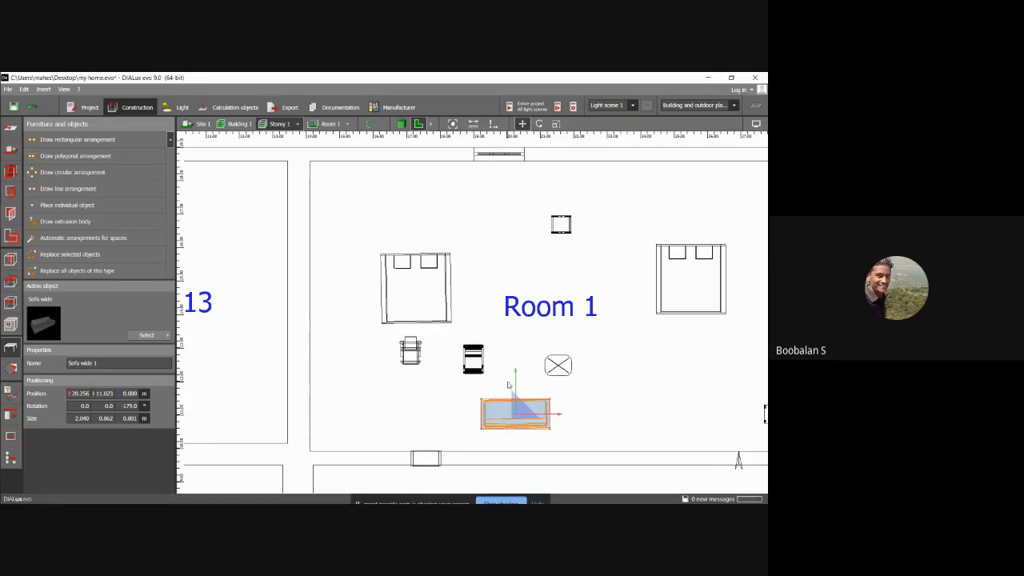
pyautogui.moveTo(497, 414); pyautogui.dragTo(300, 319)
pyautogui.click(517, 416)
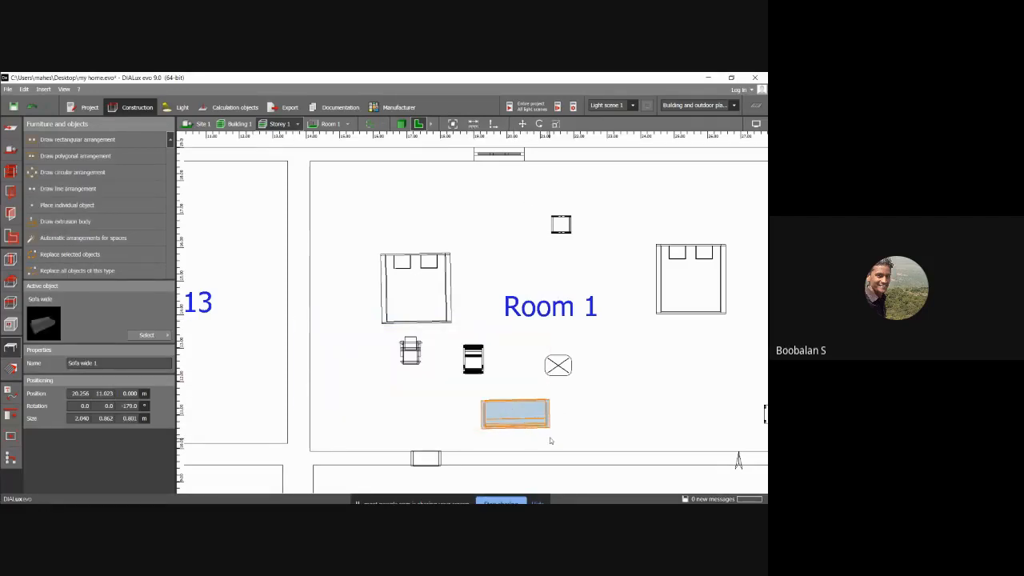
pyautogui.click(522, 125)
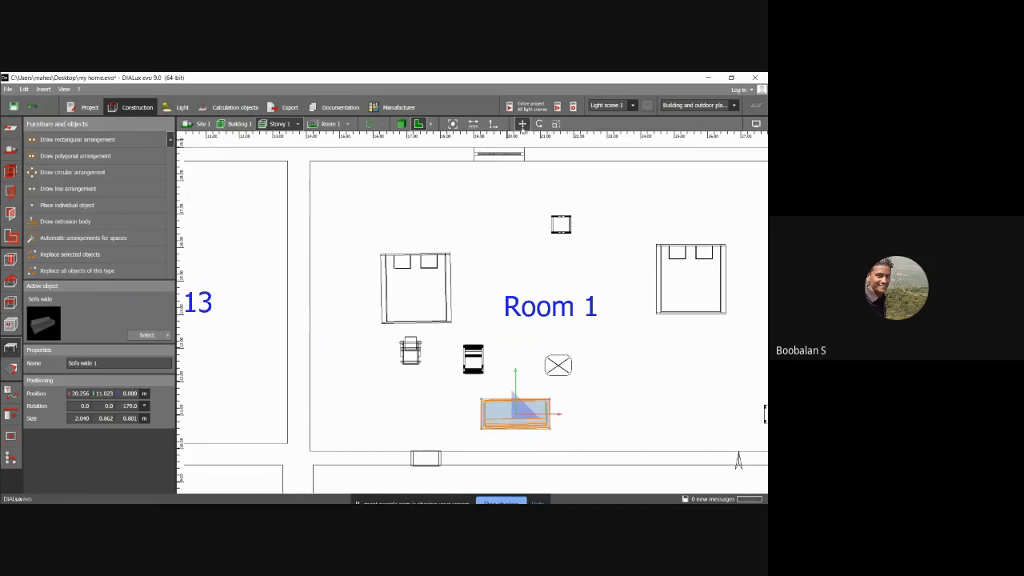
pyautogui.click(518, 435)
pyautogui.click(515, 417)
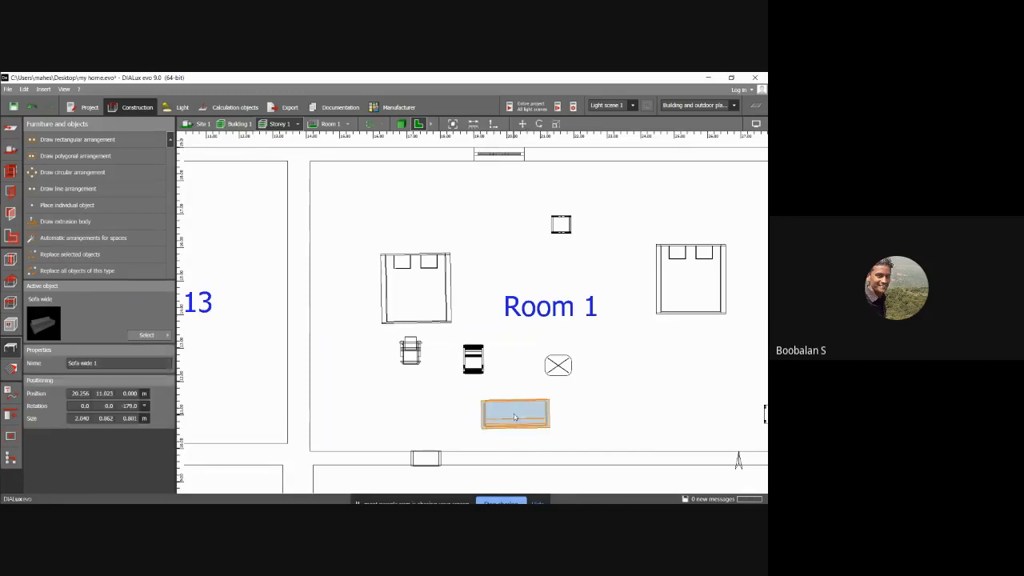
pyautogui.click(521, 125)
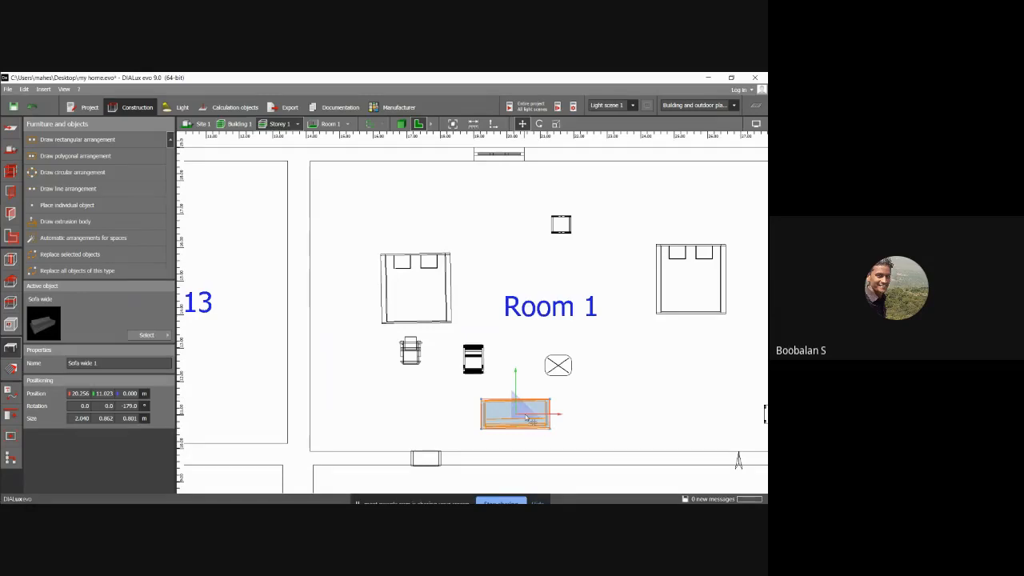
pyautogui.moveTo(526, 406); pyautogui.dragTo(366, 392)
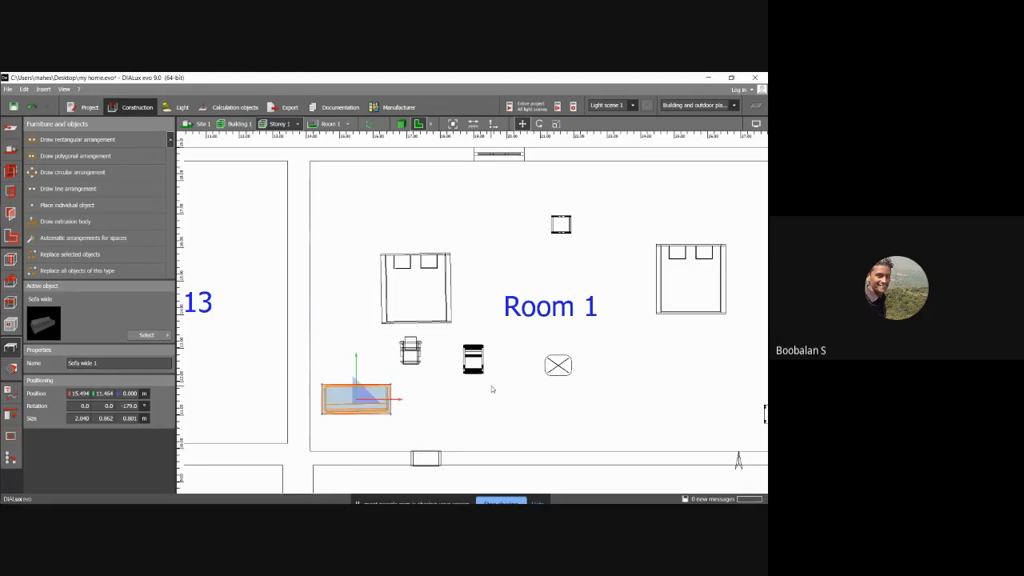
pyautogui.click(425, 389)
# Step: Dismiss the save reminder and move the Aalto Paimio armchair next to the cabinet near Room 1's southeast corner
pyautogui.click(473, 358)
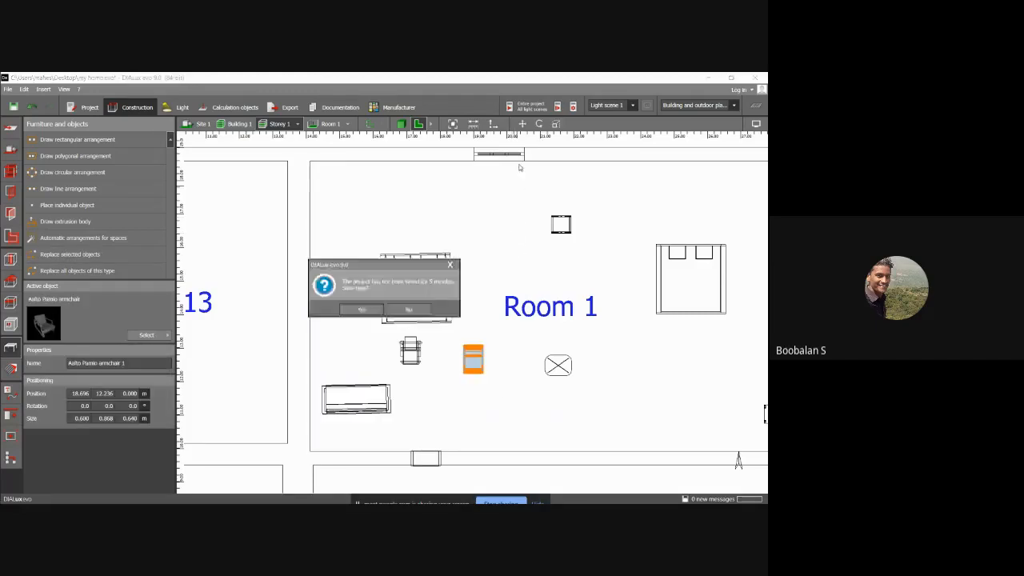
pyautogui.press('Escape')
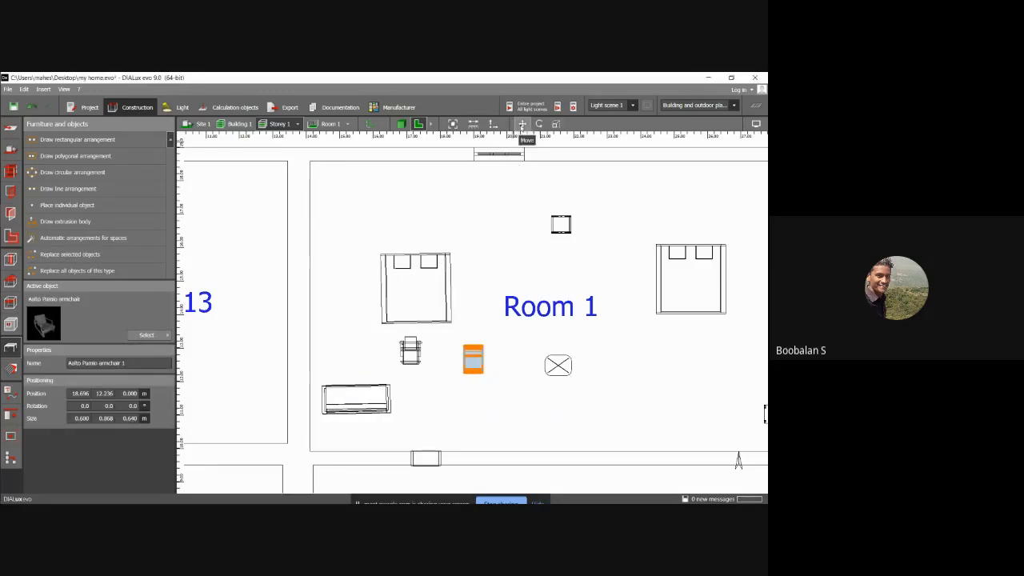
pyautogui.click(522, 123)
pyautogui.moveTo(478, 374); pyautogui.dragTo(717, 436)
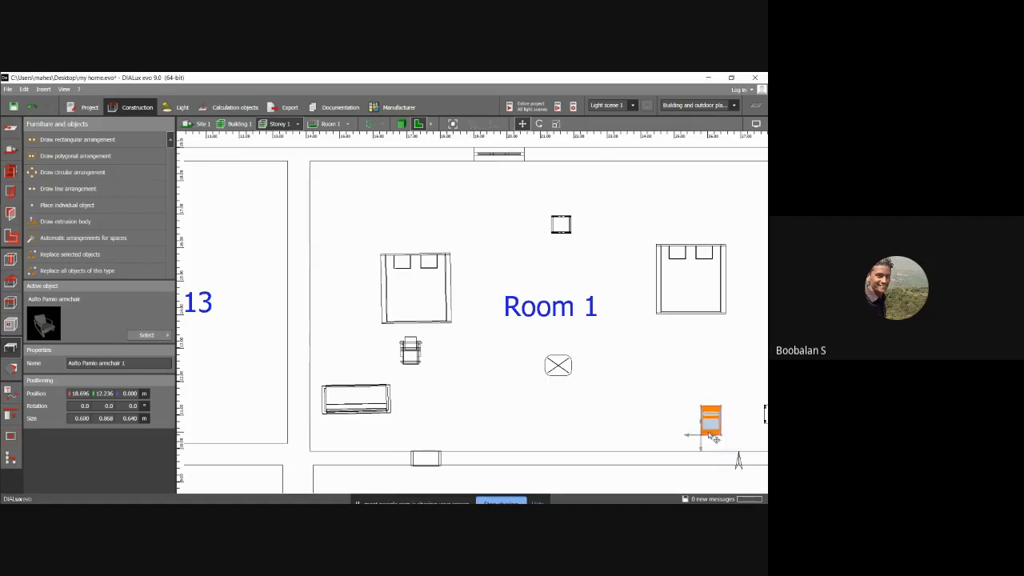
# Step: Move the 62x80 oval table directly west so that it stands just north of the wide sofa
pyautogui.click(567, 373)
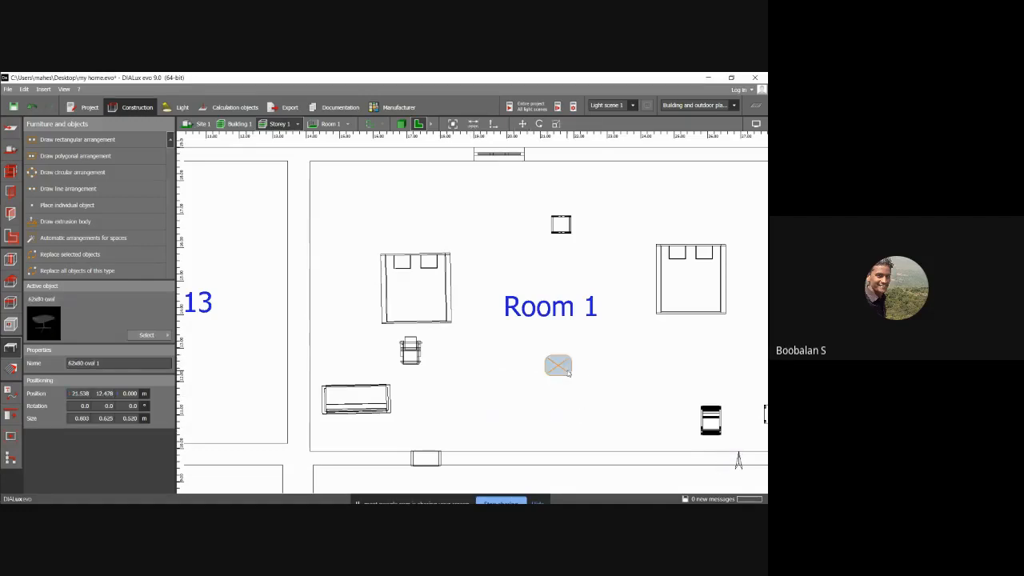
pyautogui.click(524, 125)
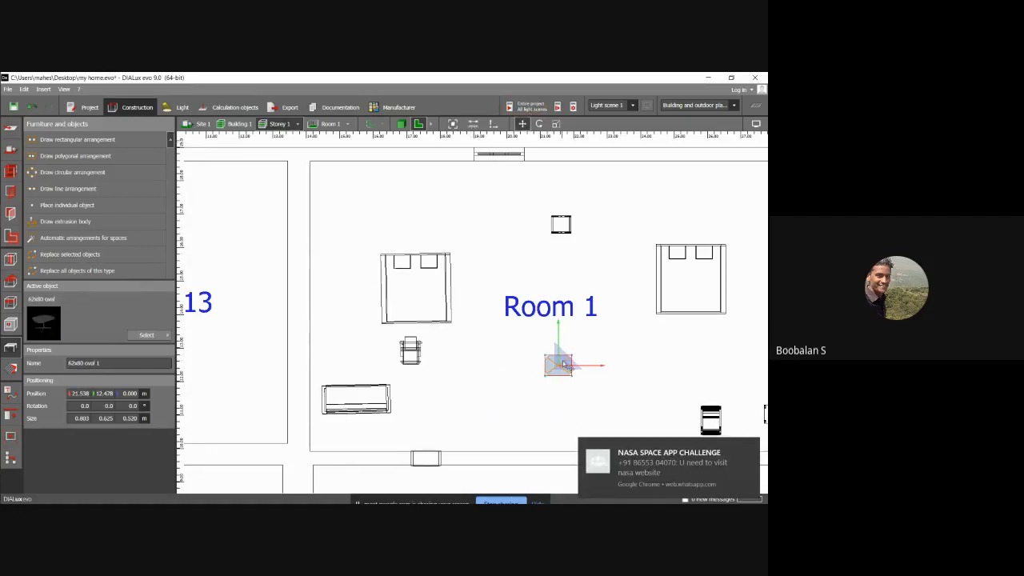
pyautogui.moveTo(566, 364); pyautogui.dragTo(364, 364)
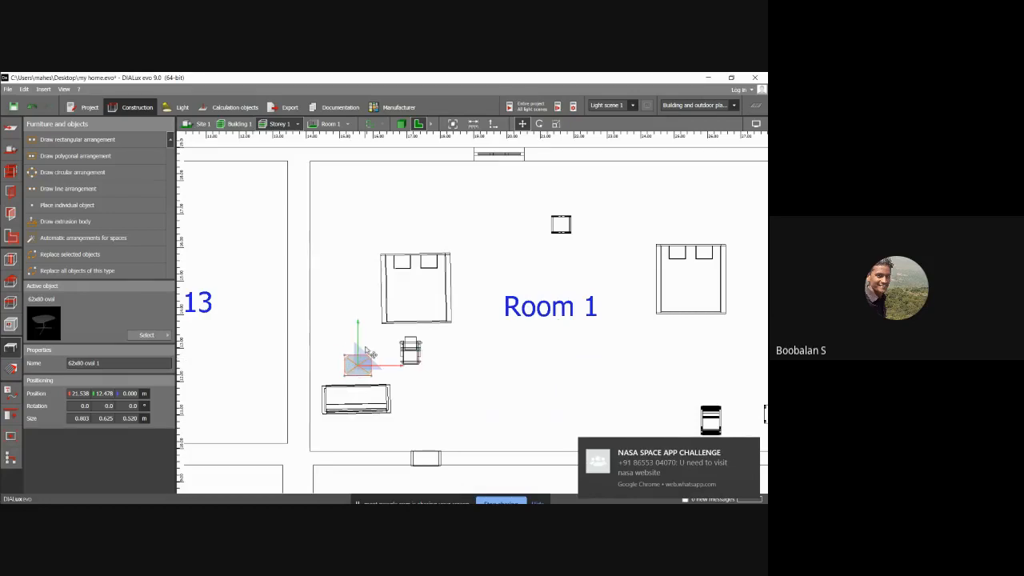
pyautogui.click(360, 291)
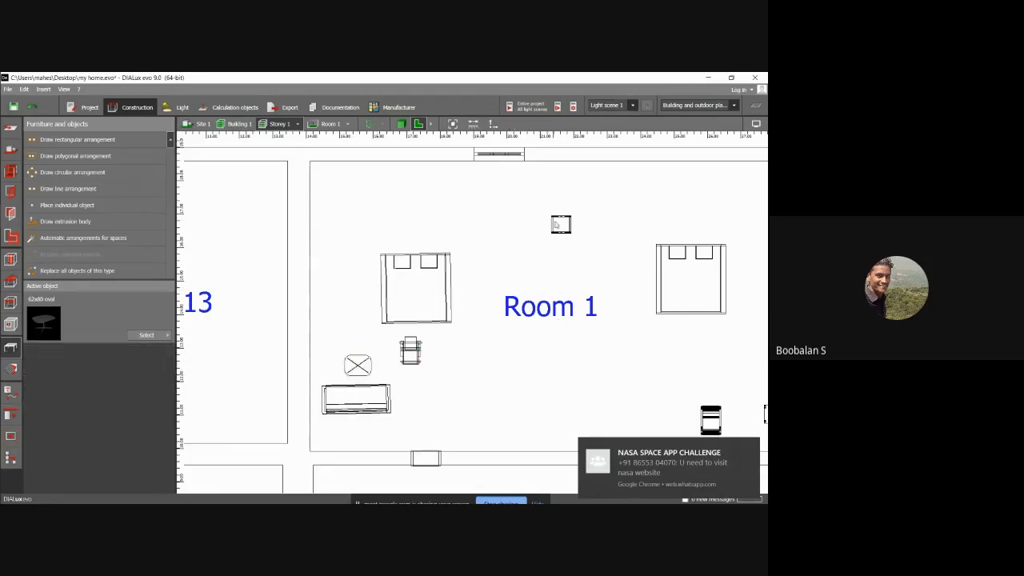
# Step: Move the Barcelona stool just north of the armchair, to about X 25.9 m, Y 11.9 m
pyautogui.click(561, 224)
pyautogui.click(522, 124)
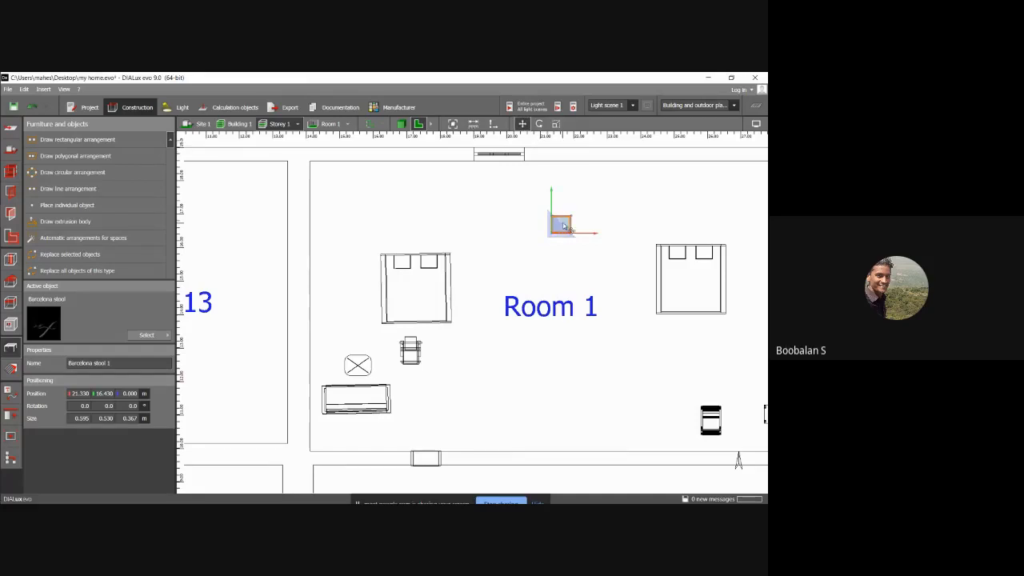
pyautogui.moveTo(561, 224); pyautogui.dragTo(714, 376)
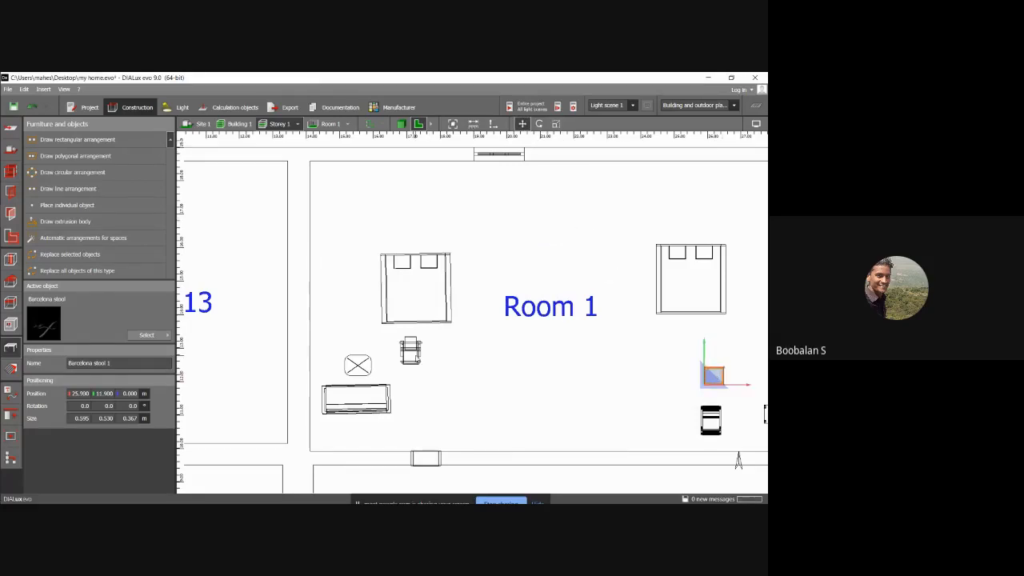
# Step: Move the RED AND BLUE Chair to the armchair's west side in the southeast part of Room 1
pyautogui.click(410, 350)
pyautogui.click(522, 124)
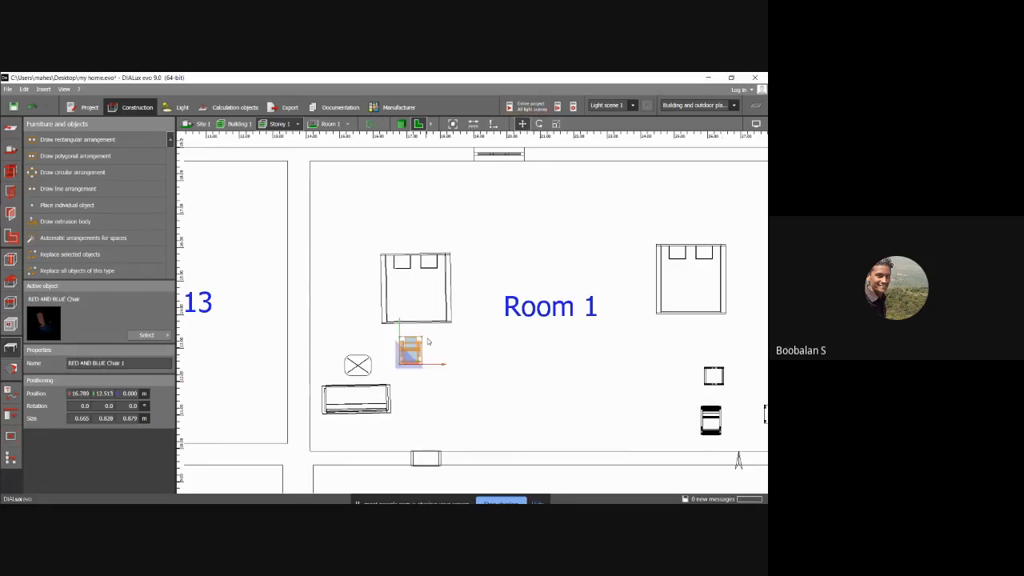
pyautogui.moveTo(418, 352); pyautogui.dragTo(689, 424)
pyautogui.click(528, 246)
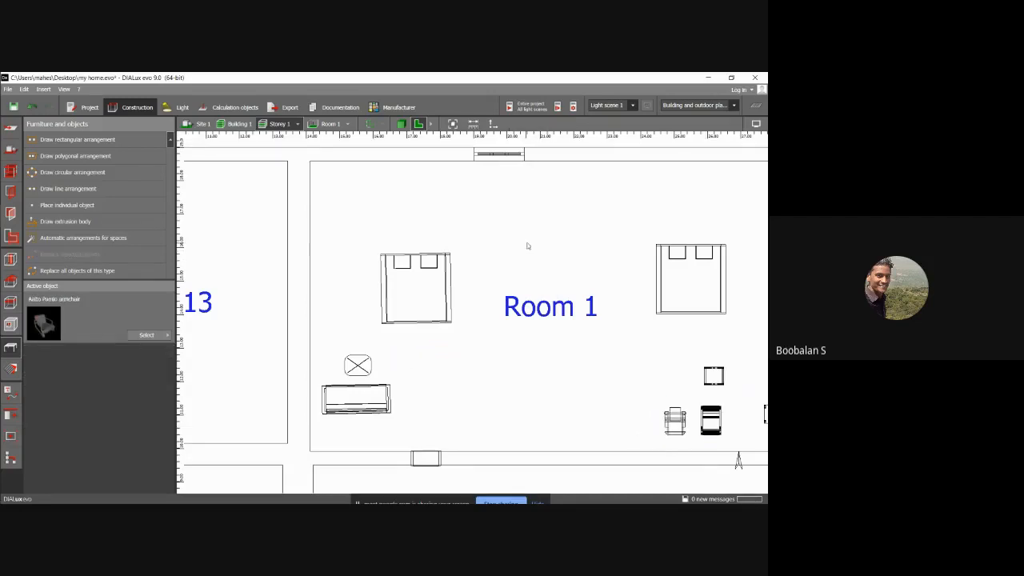
# Step: Switch to the 3D view and examine the building and the seating group in Room 1
pyautogui.click(401, 124)
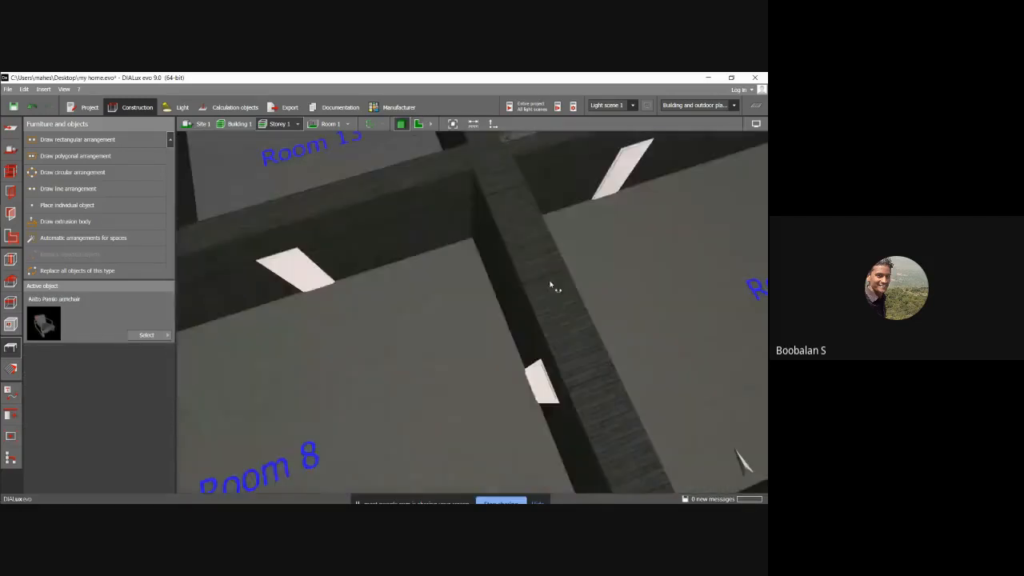
pyautogui.moveTo(551, 285); pyautogui.dragTo(501, 189)
pyautogui.scroll(4, 499, 194)
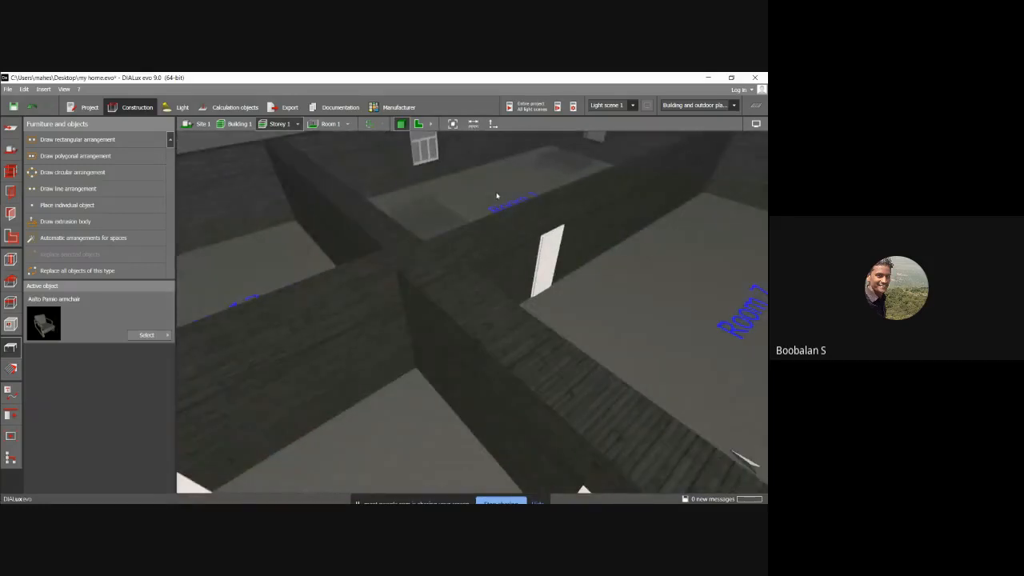
pyautogui.moveTo(494, 199); pyautogui.dragTo(422, 275, button='right')
pyautogui.moveTo(439, 327); pyautogui.dragTo(439, 346, button='right')
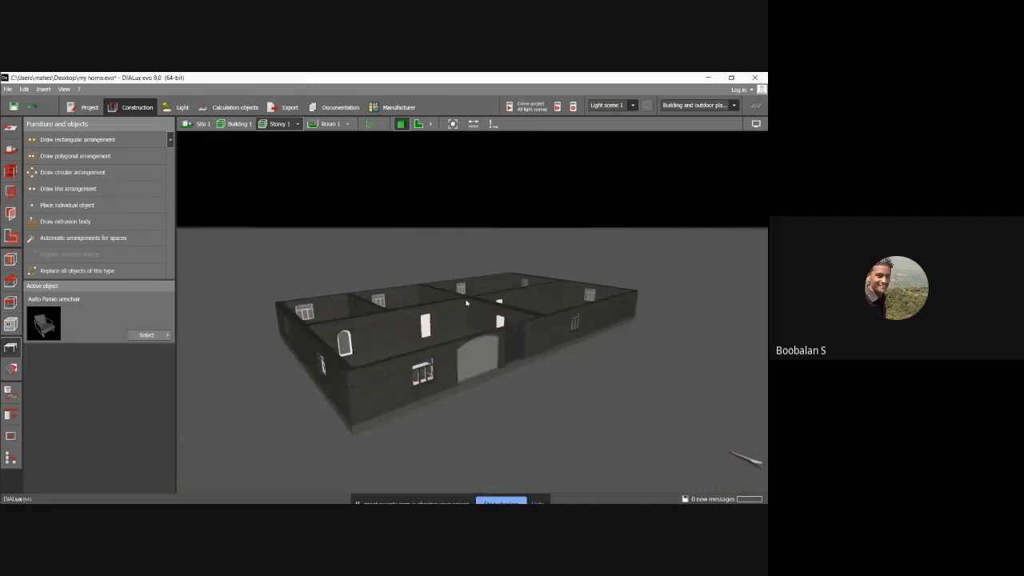
pyautogui.click(466, 303)
pyautogui.click(468, 232)
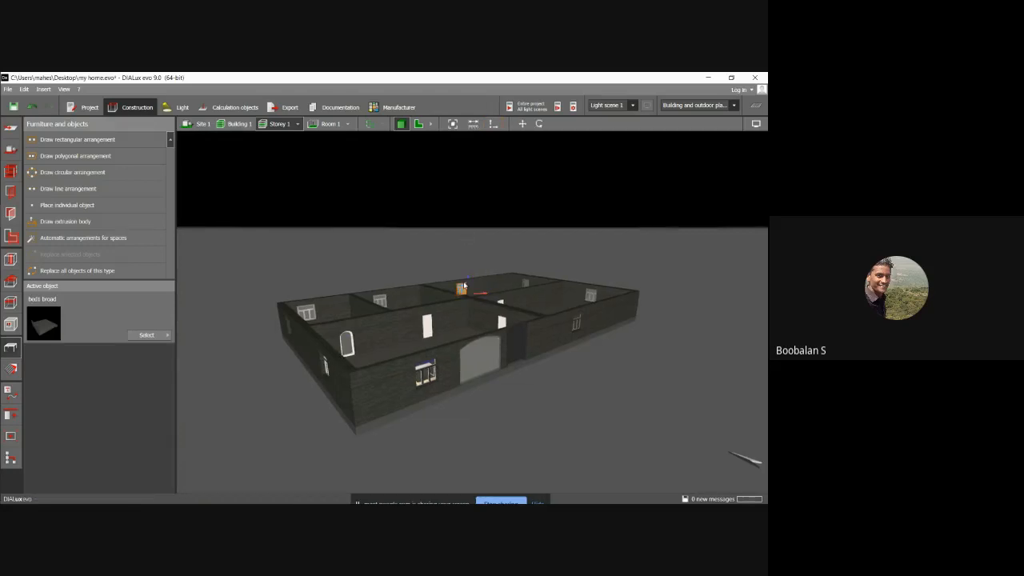
pyautogui.click(467, 289)
pyautogui.click(474, 124)
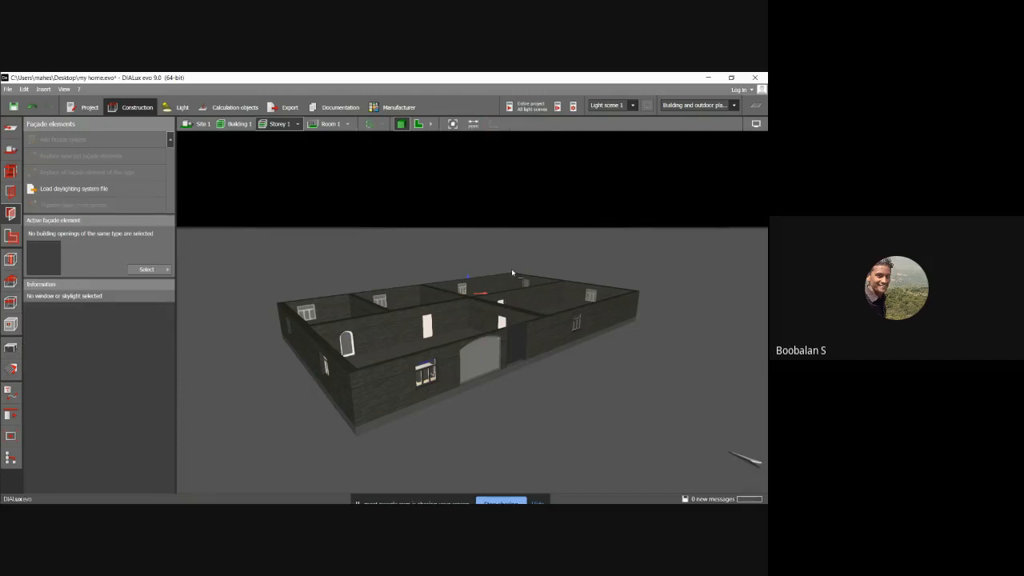
pyautogui.click(512, 270)
pyautogui.click(534, 277)
pyautogui.scroll(-2, 528, 275)
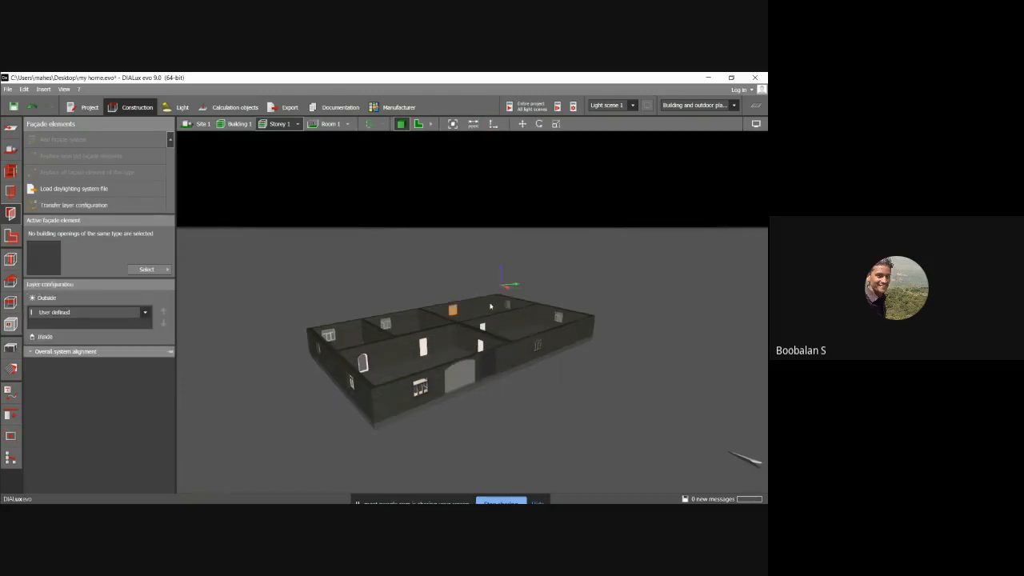
pyautogui.moveTo(495, 317); pyautogui.dragTo(346, 289, button='right')
pyautogui.scroll(5, 453, 314)
pyautogui.scroll(3, 448, 315)
pyautogui.scroll(5, 360, 303)
pyautogui.click(341, 269)
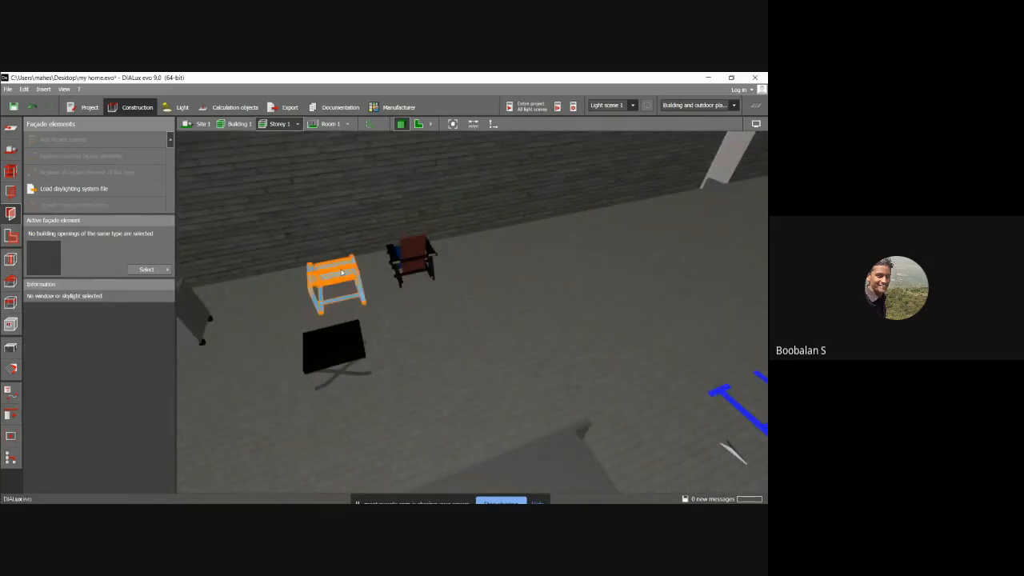
pyautogui.click(539, 123)
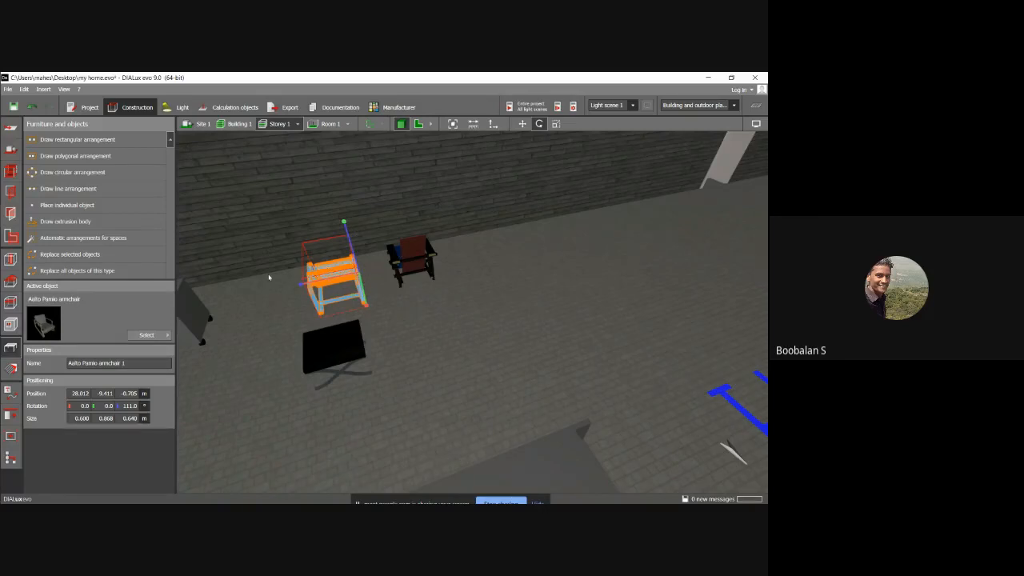
pyautogui.moveTo(263, 276); pyautogui.dragTo(350, 276, button='right')
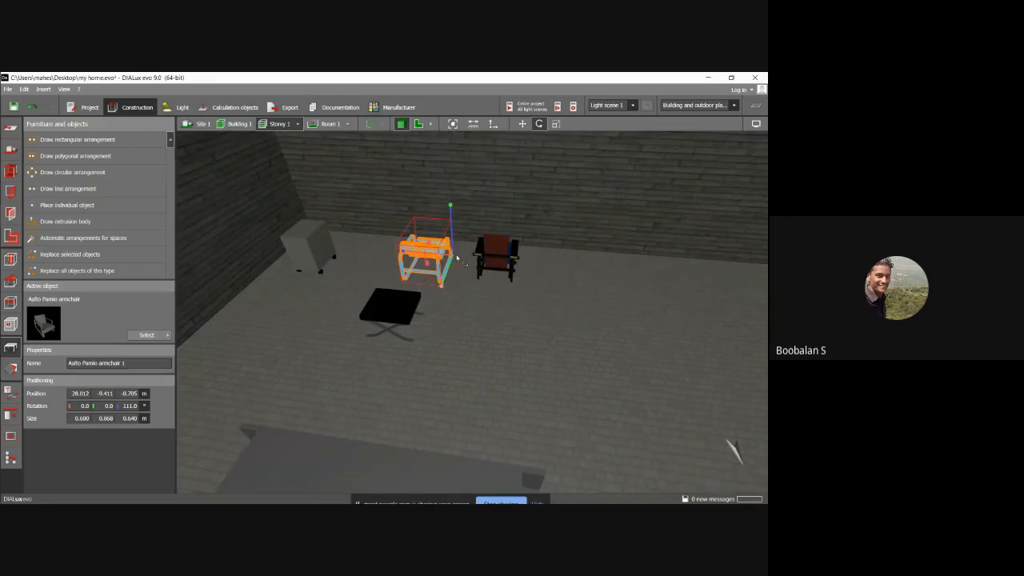
pyautogui.click(426, 206)
pyautogui.click(424, 258)
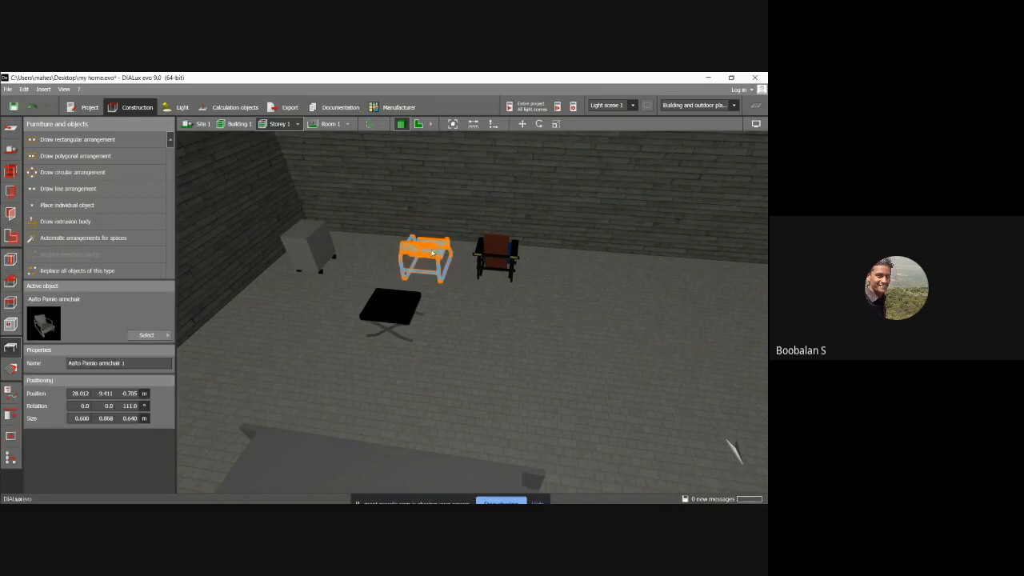
pyautogui.click(541, 124)
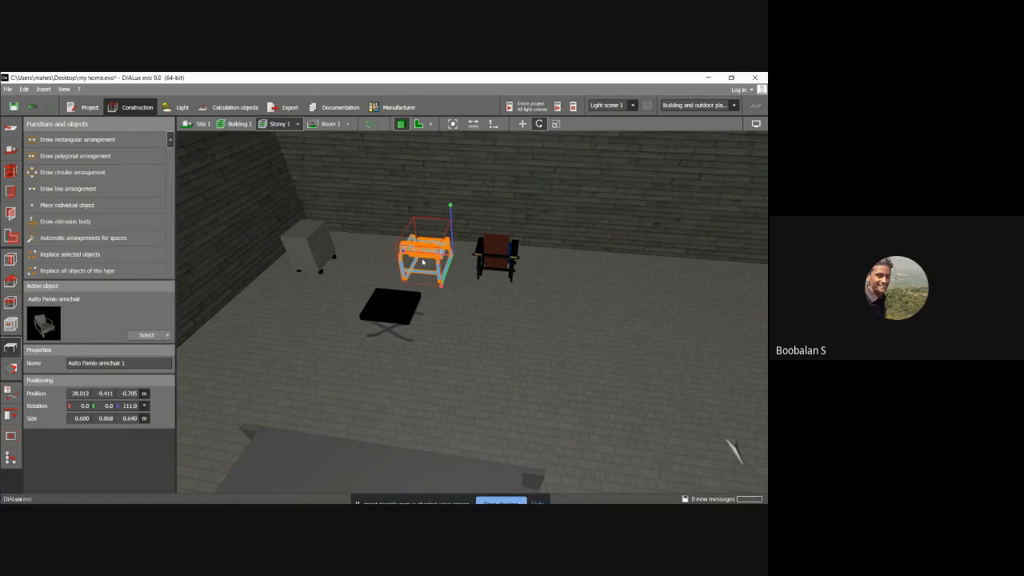
pyautogui.click(432, 252)
pyautogui.click(420, 263)
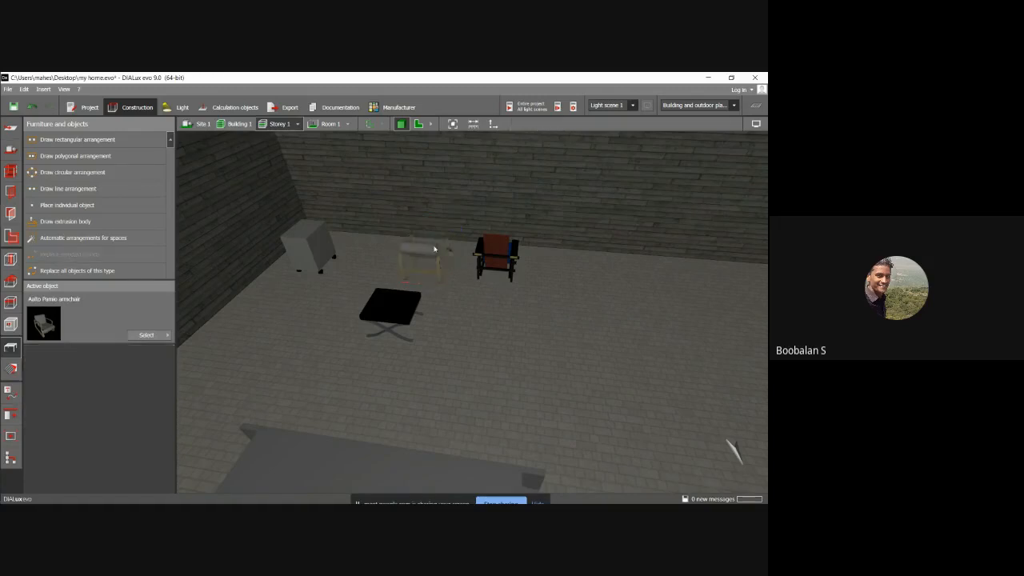
# Step: Rotate the Aalto Pamio armchair in Room 1 about its vertical axis to -64°
pyautogui.click(434, 248)
pyautogui.click(540, 124)
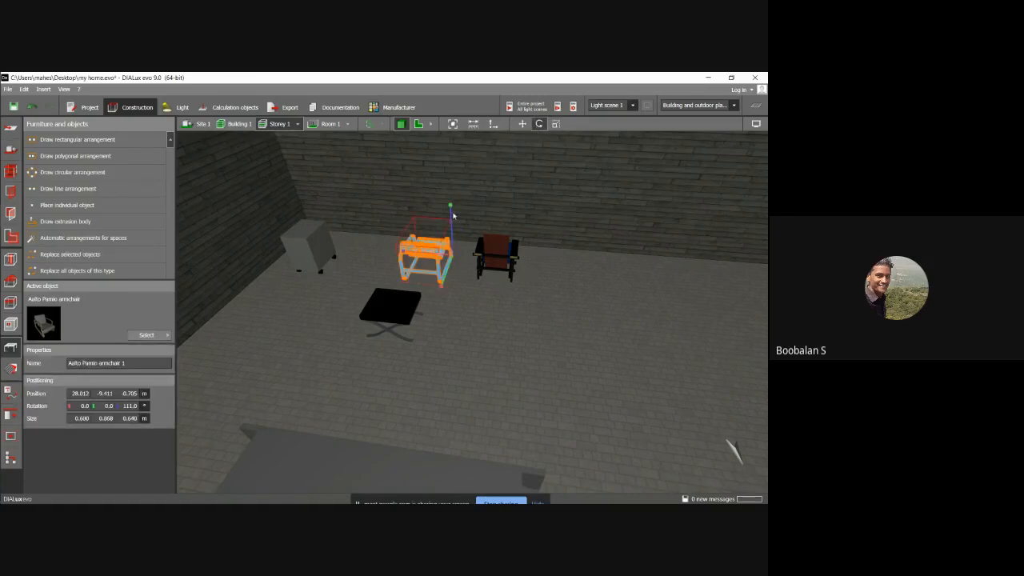
pyautogui.moveTo(451, 230); pyautogui.dragTo(534, 253)
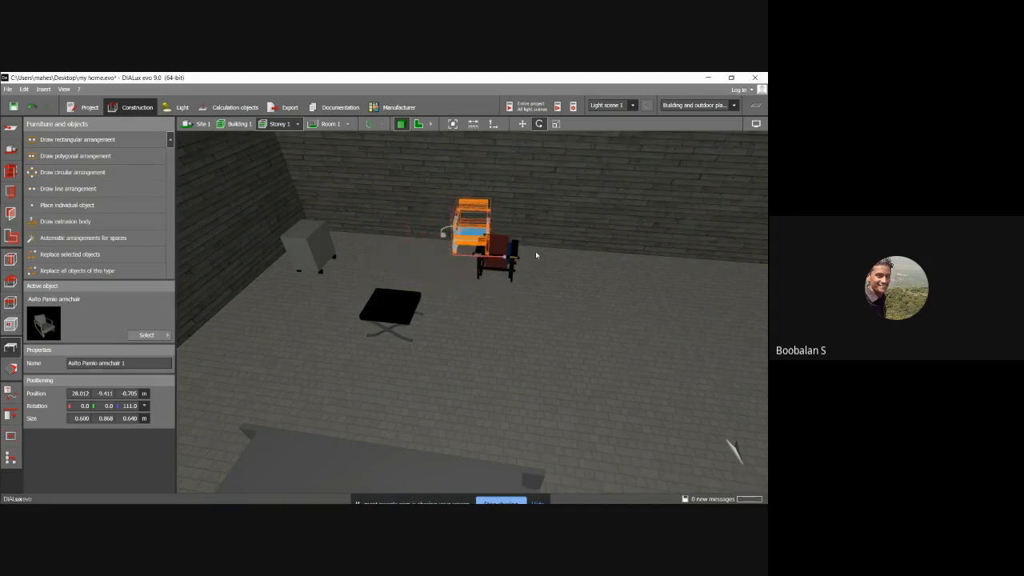
# Step: Move the Aalto Pamio armchair between the grey cabinet and the RED AND BLUE Chair, directly behind the black stool
pyautogui.click(523, 124)
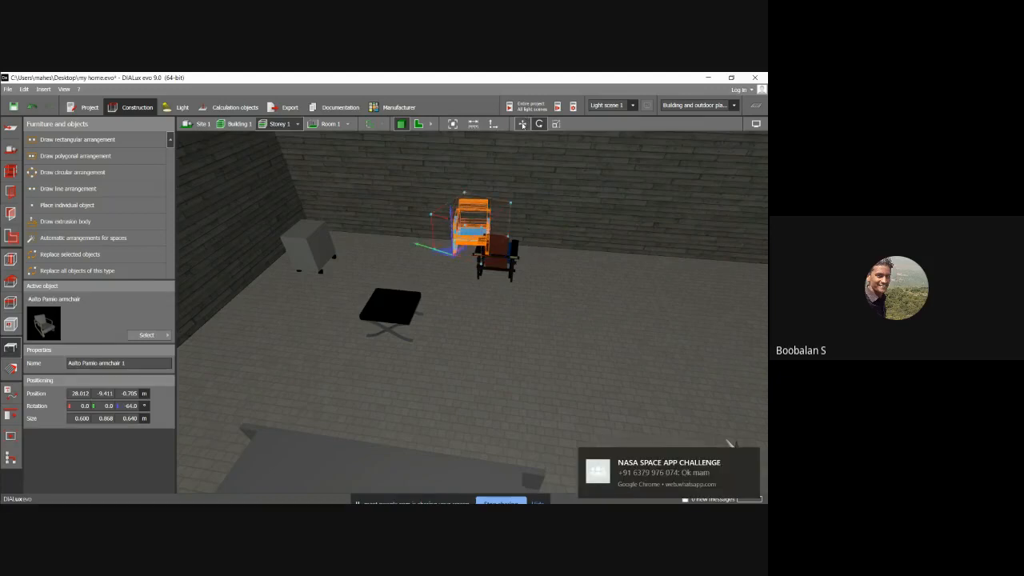
pyautogui.moveTo(404, 230); pyautogui.dragTo(434, 244, button='right')
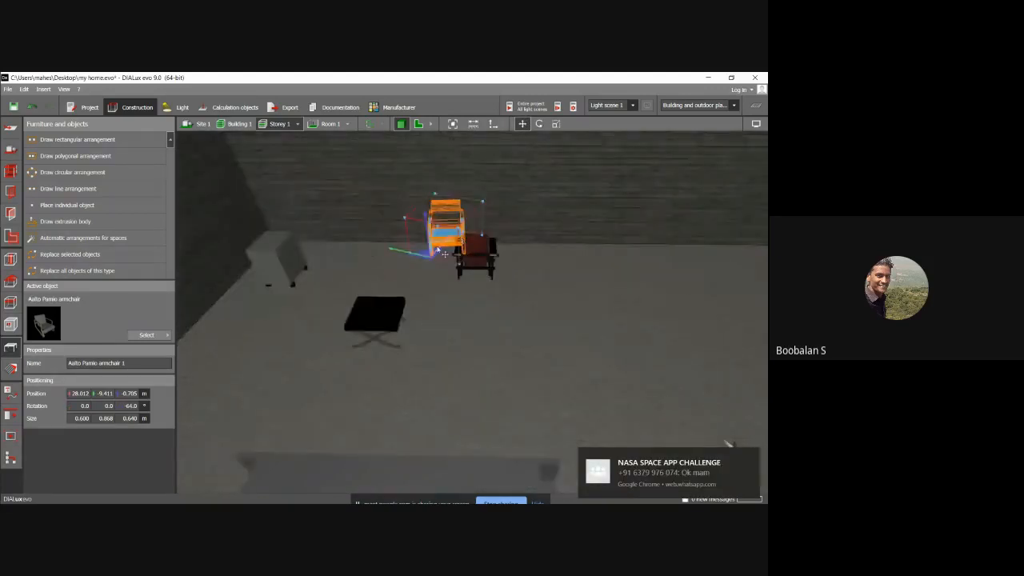
pyautogui.moveTo(432, 249); pyautogui.dragTo(369, 284)
pyautogui.click(323, 243)
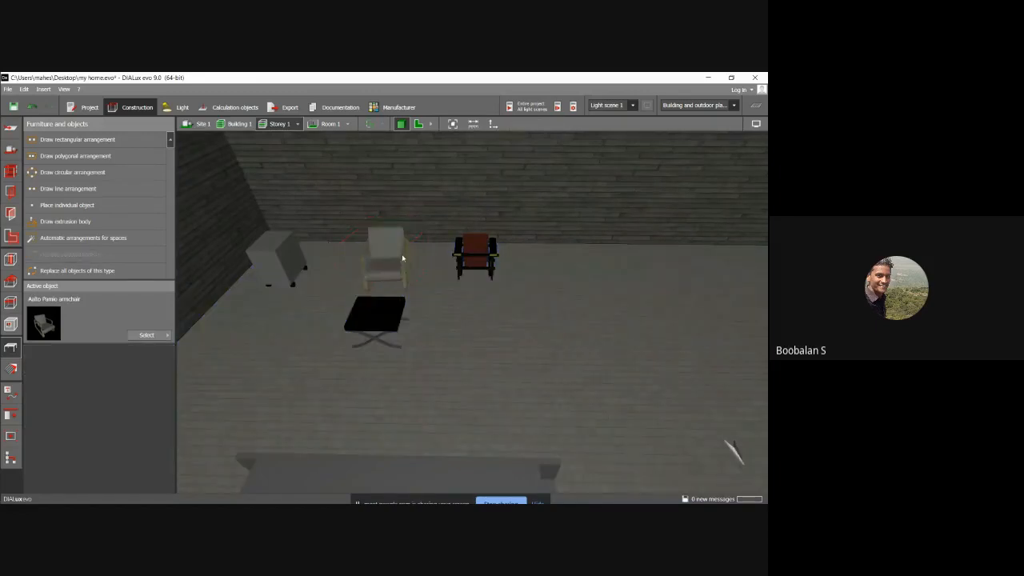
# Step: Rotate the RED AND BLUE Chair about its vertical axis to -142°
pyautogui.click(475, 256)
pyautogui.click(538, 124)
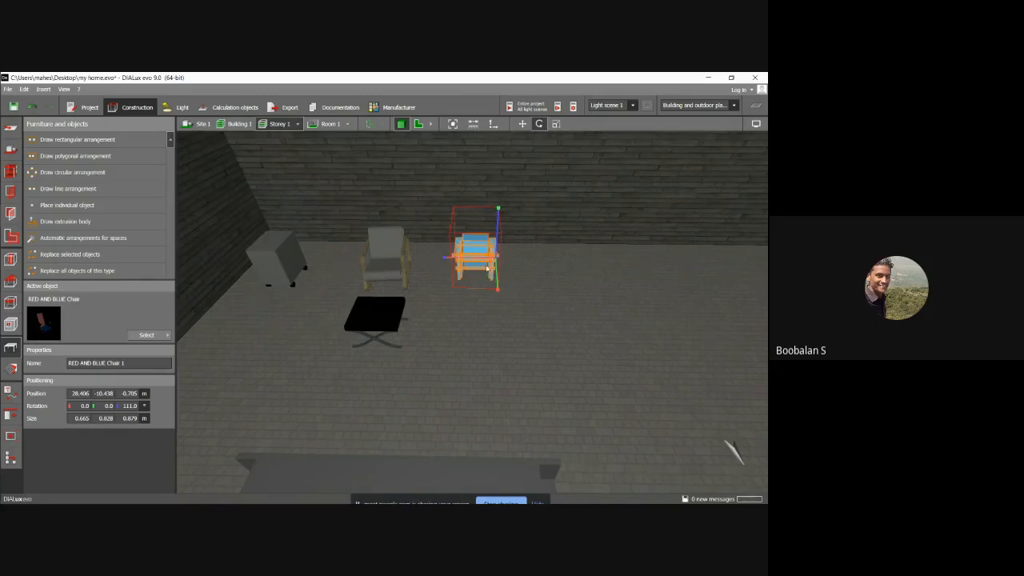
pyautogui.moveTo(488, 269); pyautogui.dragTo(526, 341)
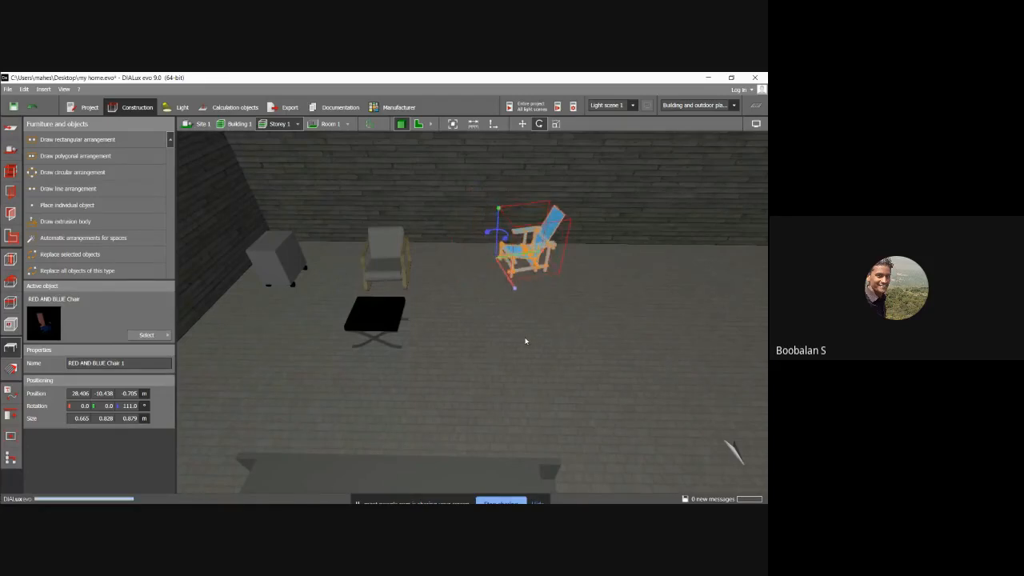
pyautogui.click(523, 124)
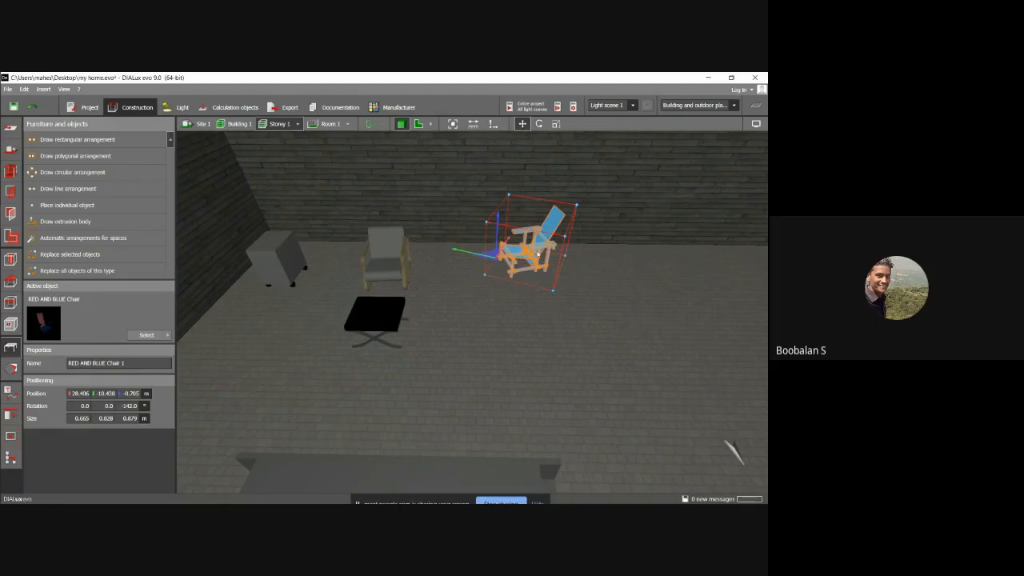
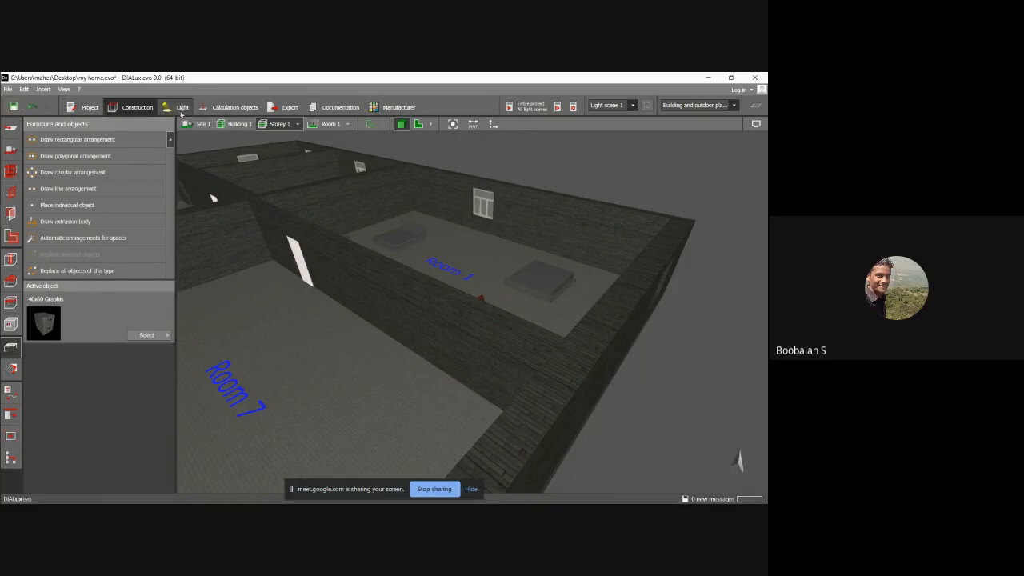
# Step: Switch from construction to luminaire planning and save the project
pyautogui.moveTo(373, 214); pyautogui.dragTo(389, 255)
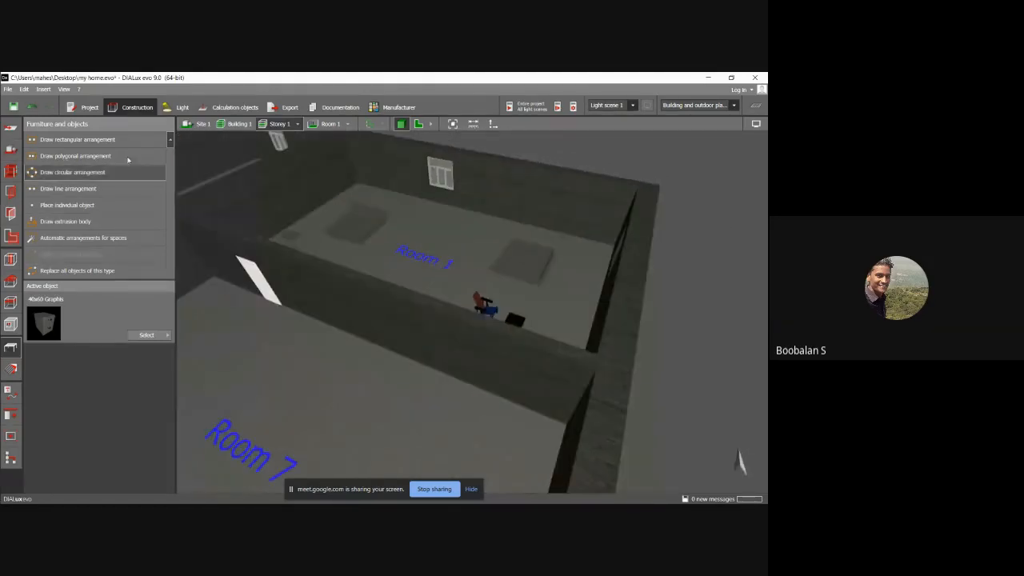
pyautogui.click(182, 108)
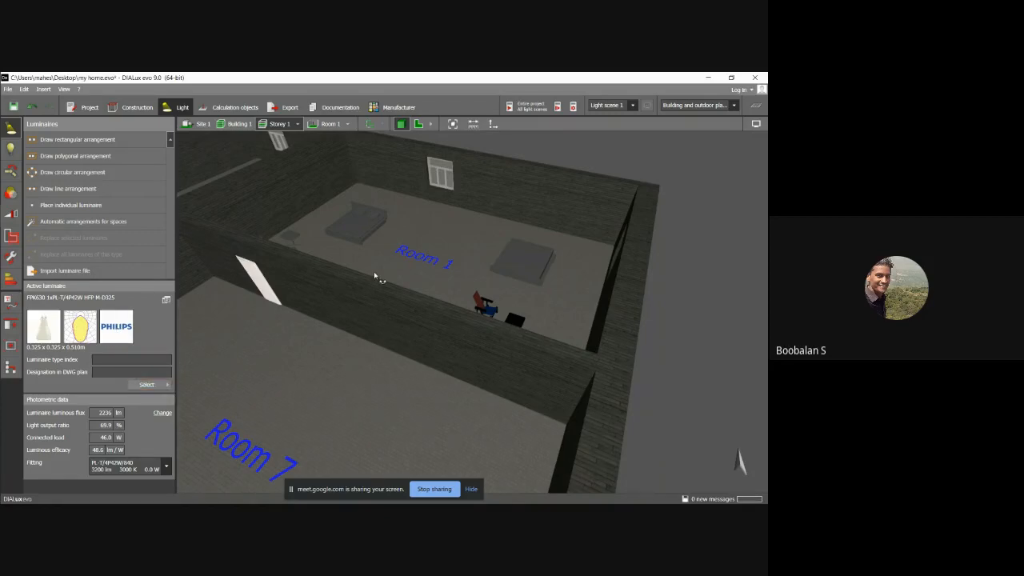
pyautogui.moveTo(374, 272); pyautogui.dragTo(362, 280, button='right')
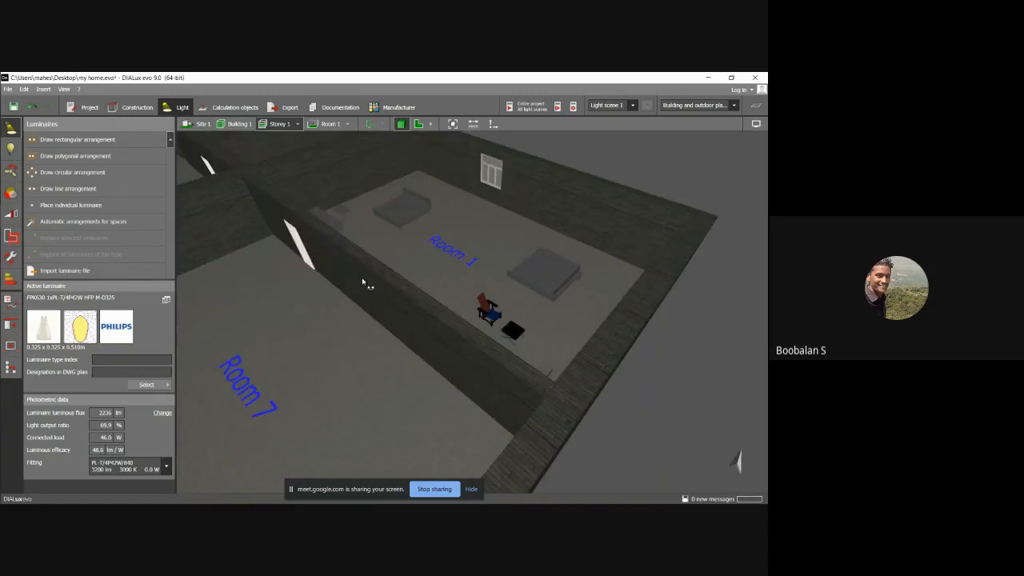
pyautogui.moveTo(366, 283)
pyautogui.mouseDown(button='right')
pyautogui.moveTo(398, 274)
pyautogui.moveTo(333, 265)
pyautogui.moveTo(382, 285)
pyautogui.mouseUp(button='right')
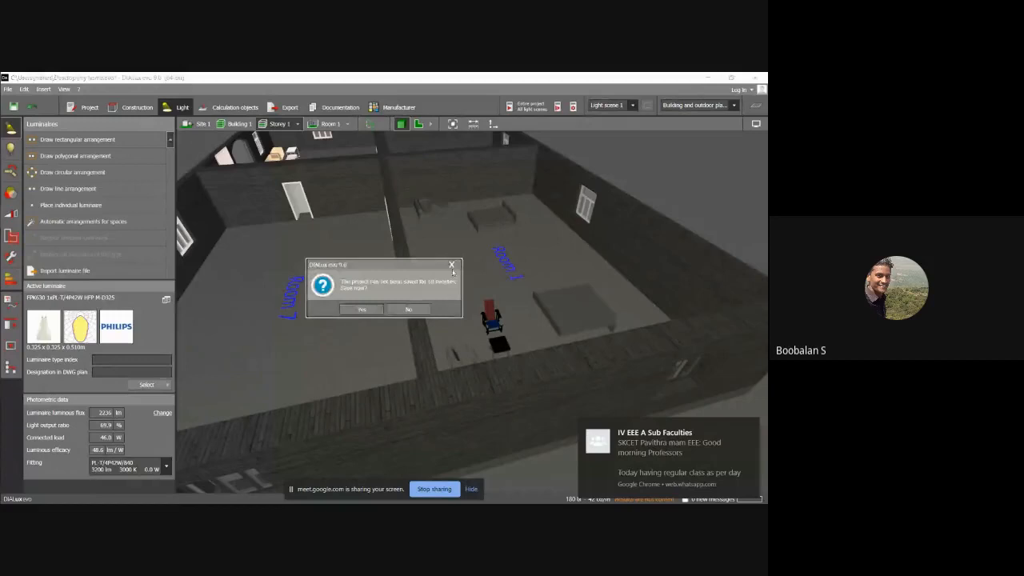
pyautogui.click(361, 309)
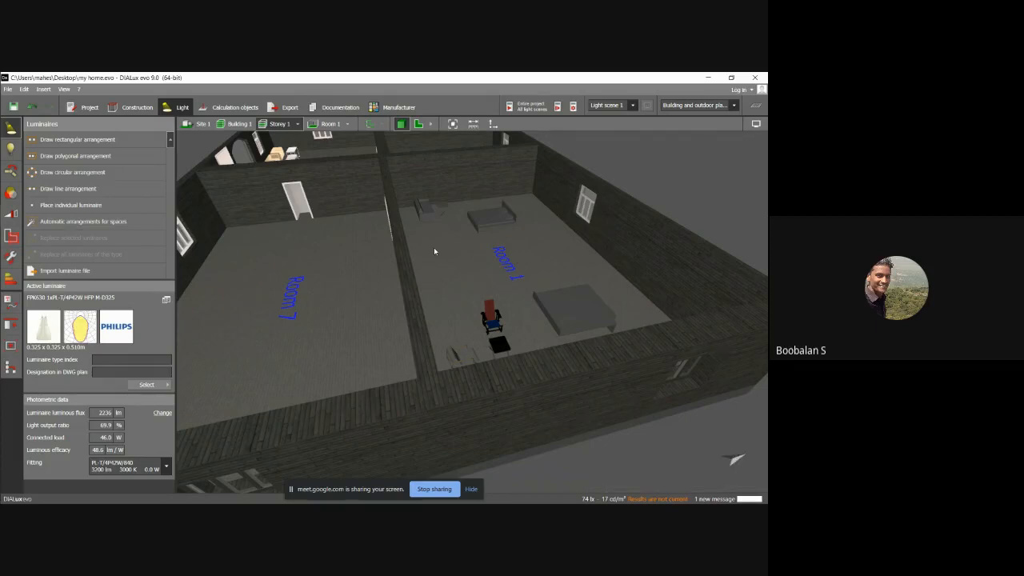
# Step: View Room 1 and Room 7 from above the end wall and open the Philips luminaire catalogue for choosing the active luminaire
pyautogui.moveTo(451, 246); pyautogui.dragTo(437, 256, button='right')
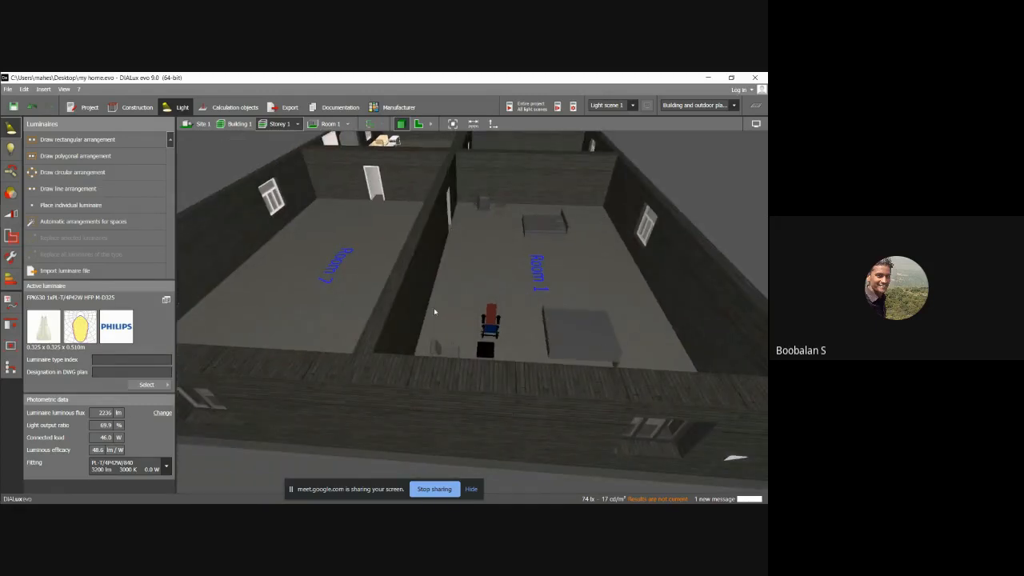
pyautogui.moveTo(435, 312); pyautogui.dragTo(483, 304, button='right')
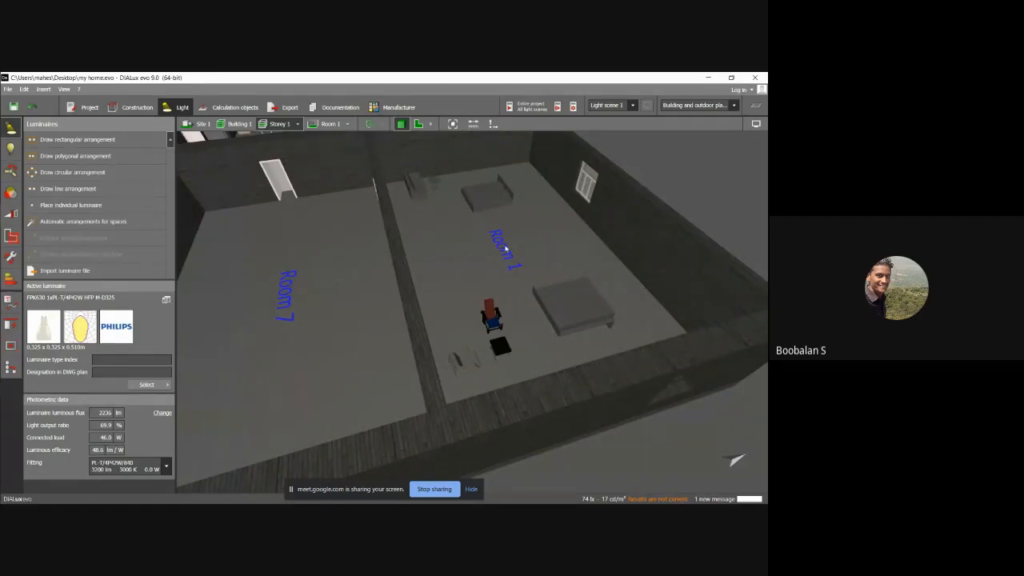
pyautogui.moveTo(505, 248); pyautogui.dragTo(452, 260, button='right')
pyautogui.moveTo(533, 248); pyautogui.dragTo(509, 264, button='right')
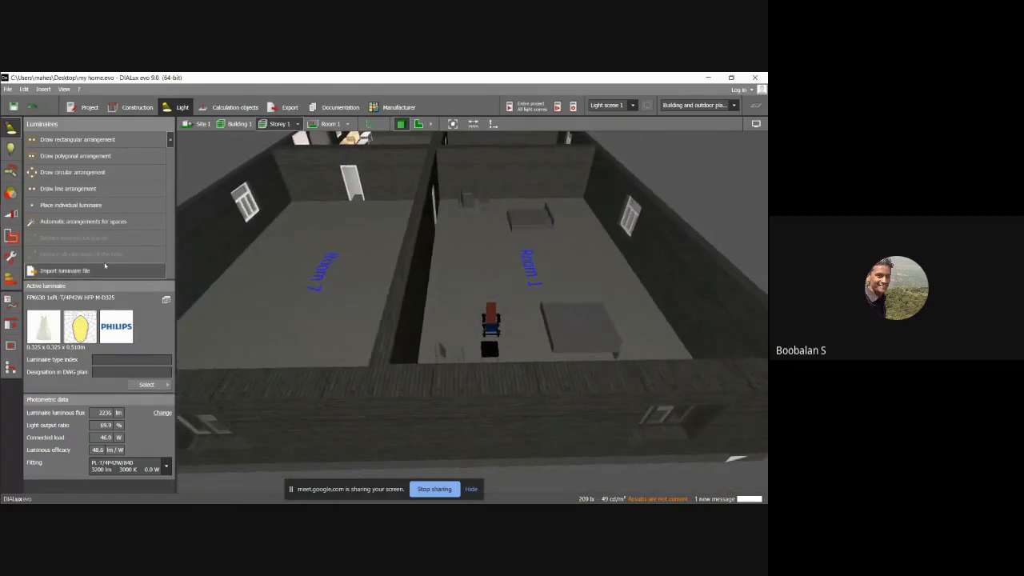
pyautogui.click(160, 385)
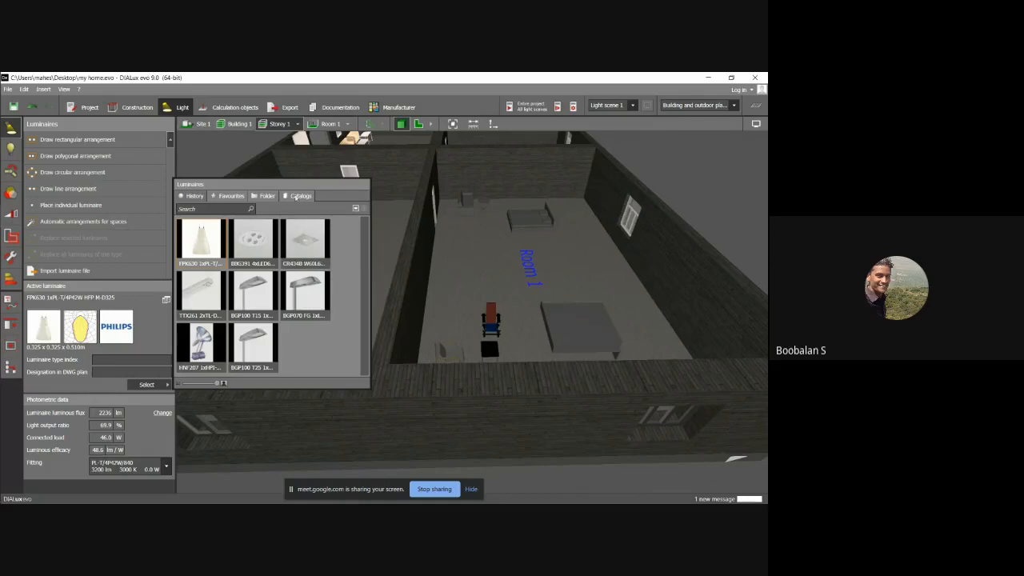
pyautogui.click(299, 195)
pyautogui.doubleClick(264, 239)
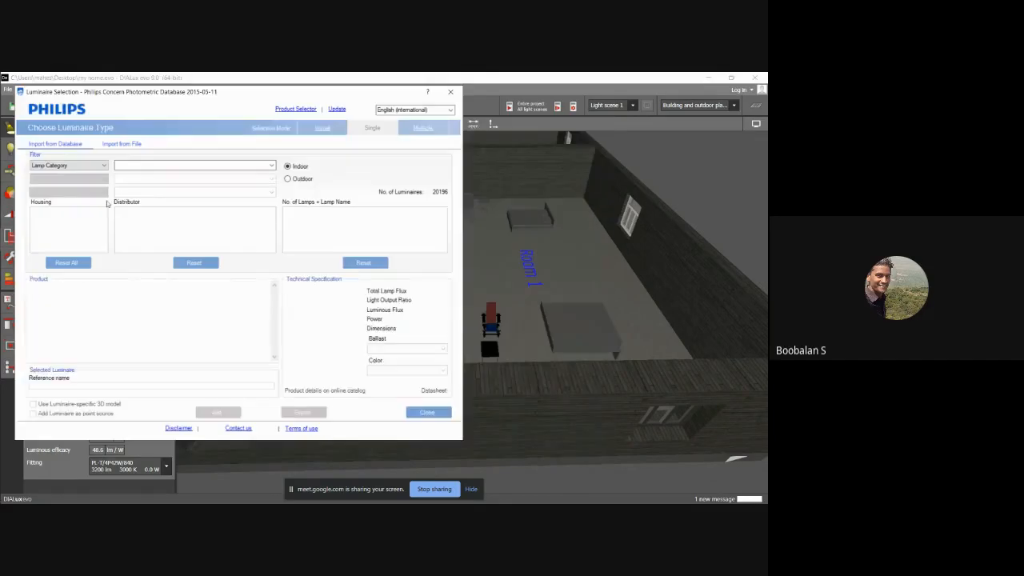
# Step: Filter the indoor Philips luminaires by the lamp category Fluorescent Reflector Lamps uk
pyautogui.click(100, 166)
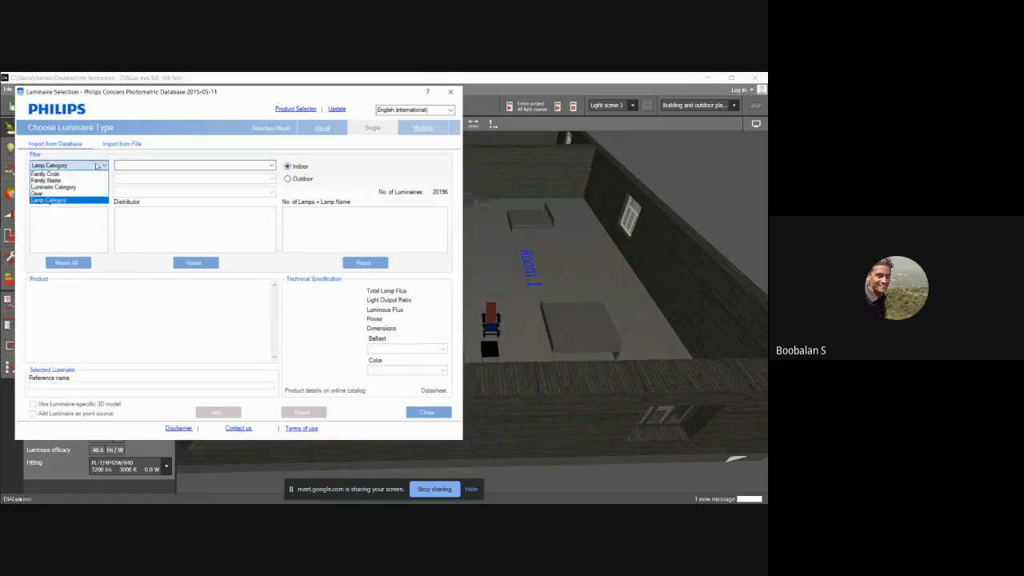
pyautogui.click(57, 201)
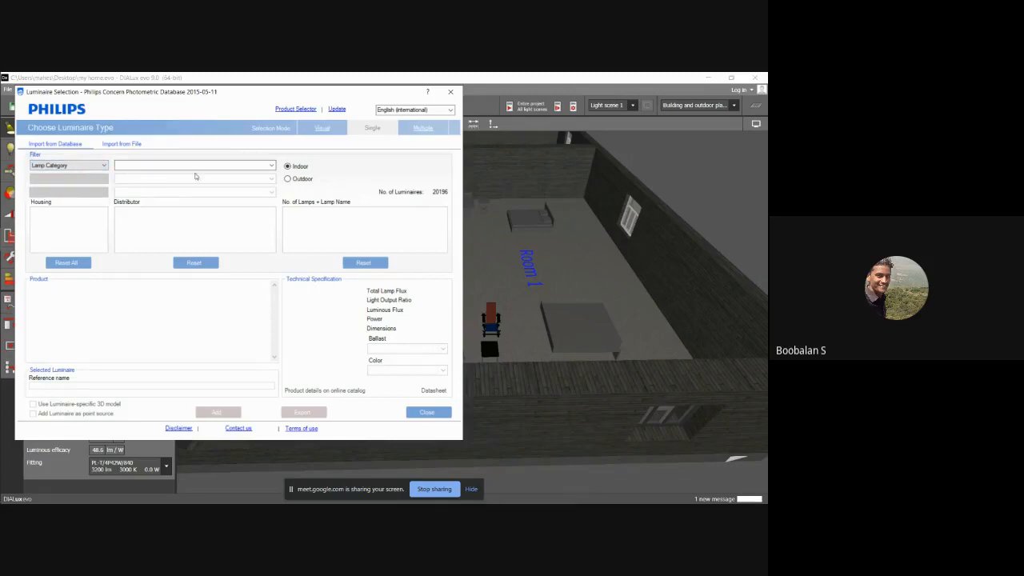
pyautogui.click(272, 167)
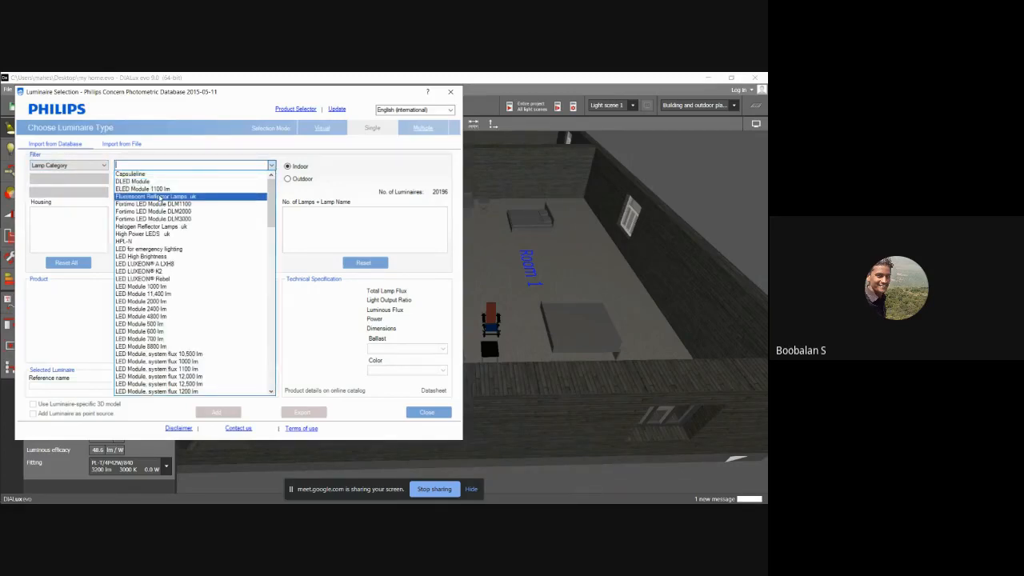
pyautogui.scroll(-15, 156, 240)
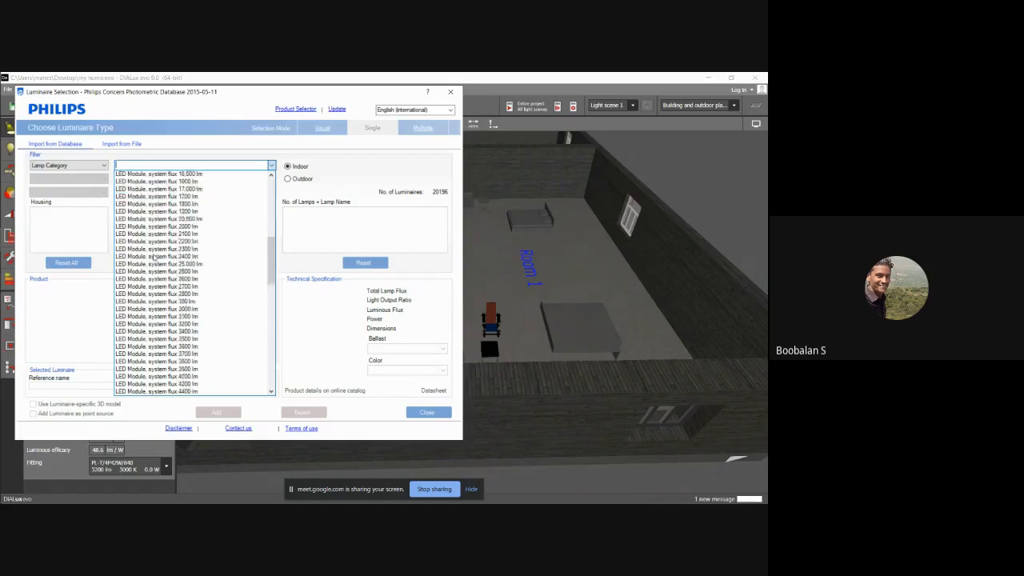
pyautogui.scroll(-10, 154, 256)
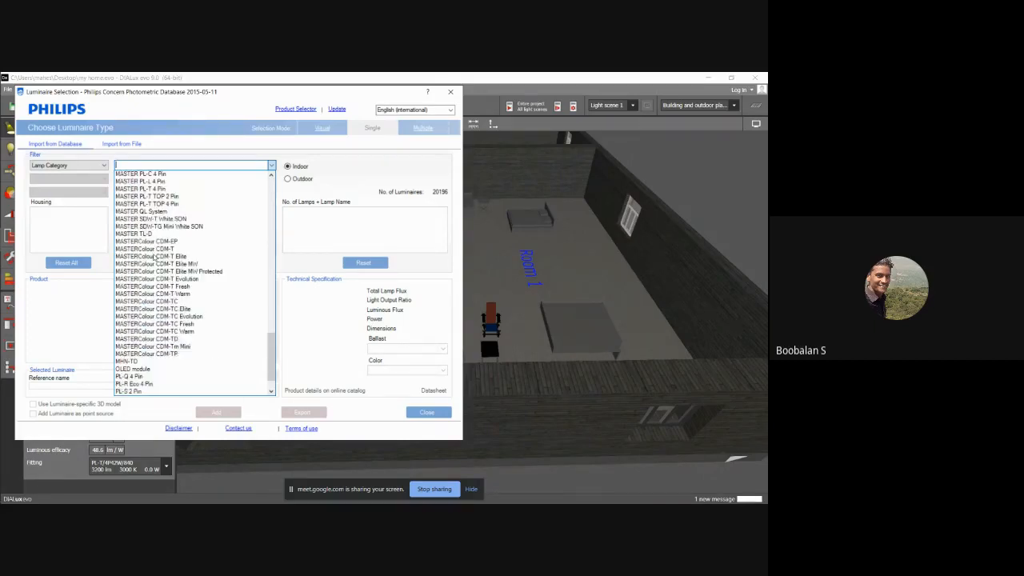
pyautogui.scroll(-1, 156, 272)
pyautogui.scroll(8, 160, 295)
pyautogui.scroll(13, 163, 296)
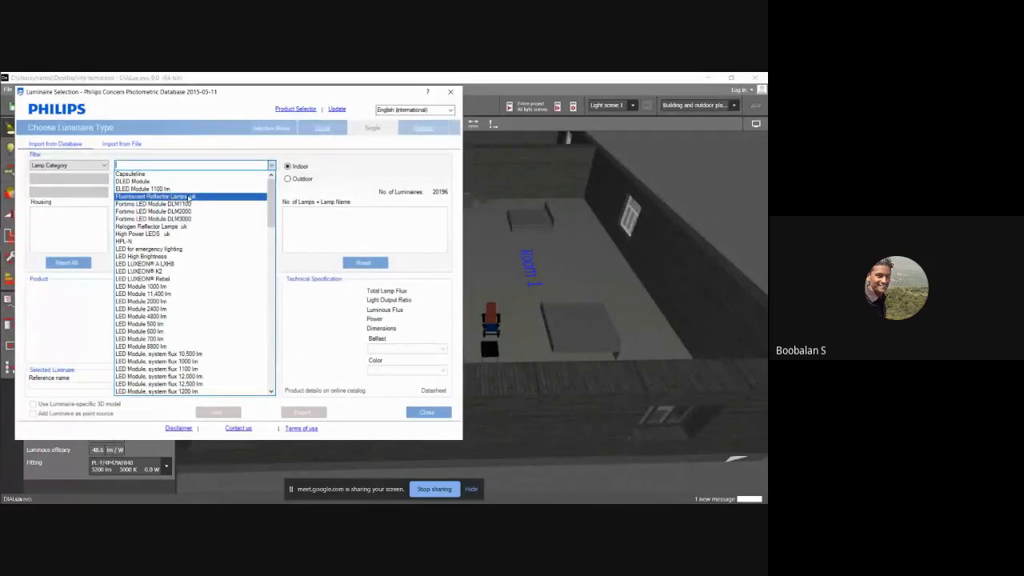
pyautogui.click(189, 197)
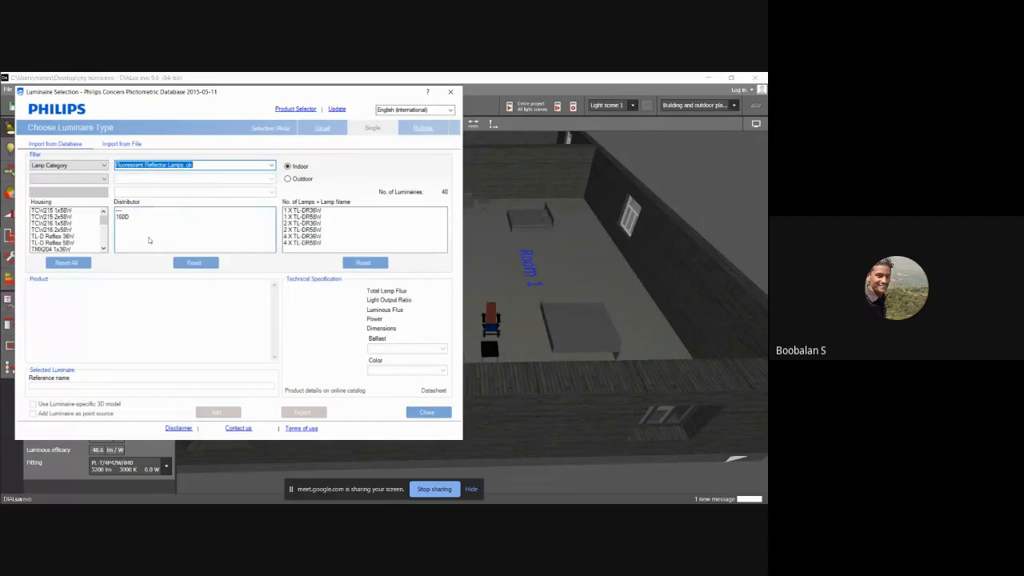
# Step: Compare the TL-D Reflex 58W, TMX204 1x58W and TMX204 2x58W housings by their pictures and technical specifications
pyautogui.moveTo(104, 222)
pyautogui.mouseDown()
pyautogui.moveTo(102, 248)
pyautogui.moveTo(103, 217)
pyautogui.mouseUp()
pyautogui.click(63, 243)
pyautogui.click(64, 262)
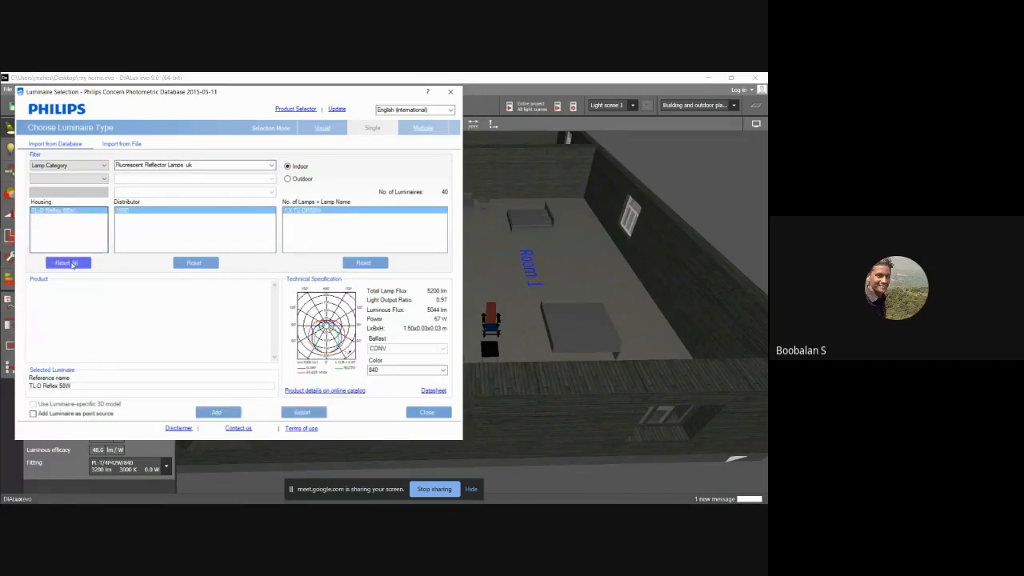
pyautogui.scroll(-3, 66, 238)
pyautogui.click(67, 237)
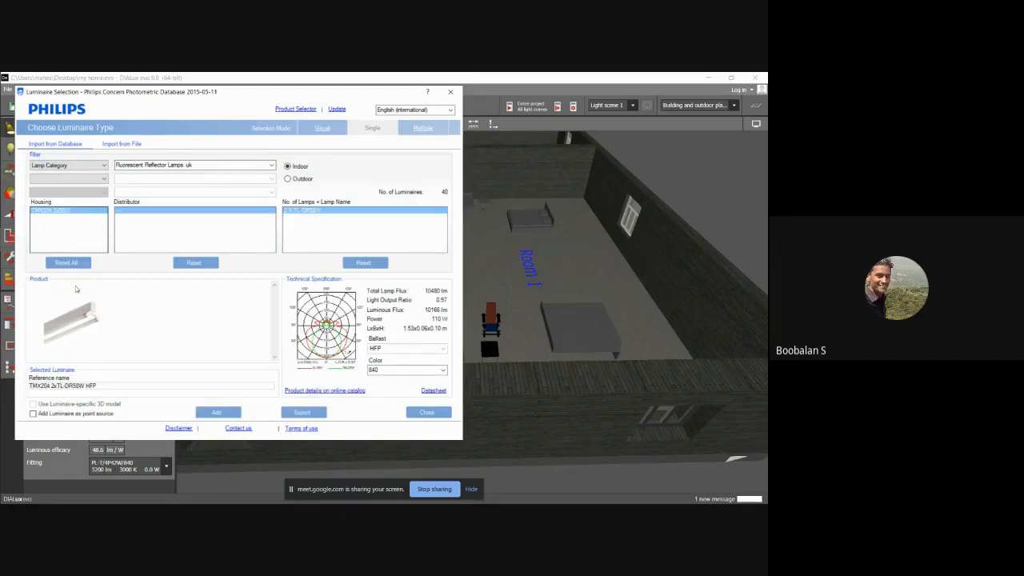
pyautogui.click(64, 263)
pyautogui.scroll(-3, 103, 224)
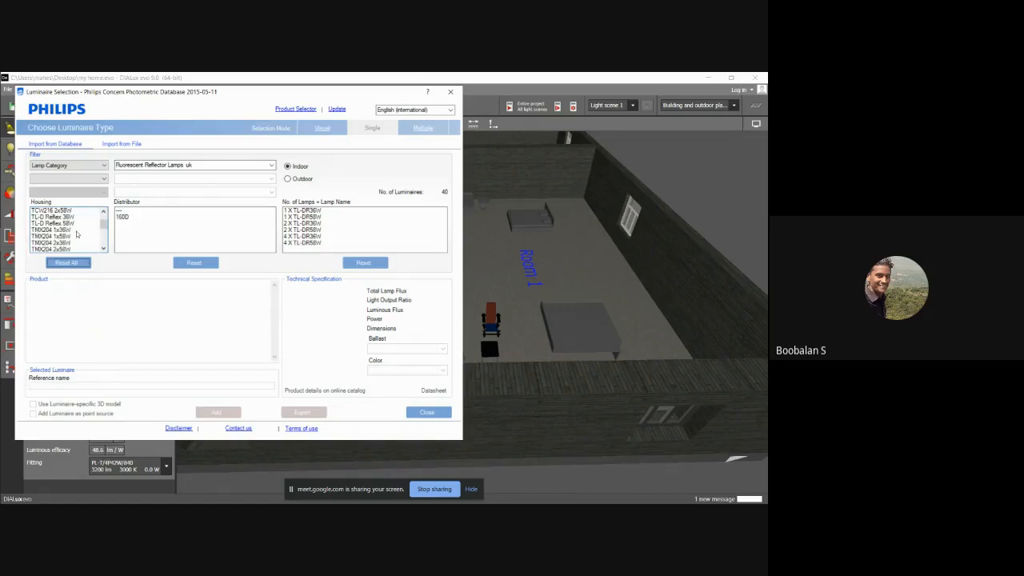
pyautogui.click(69, 237)
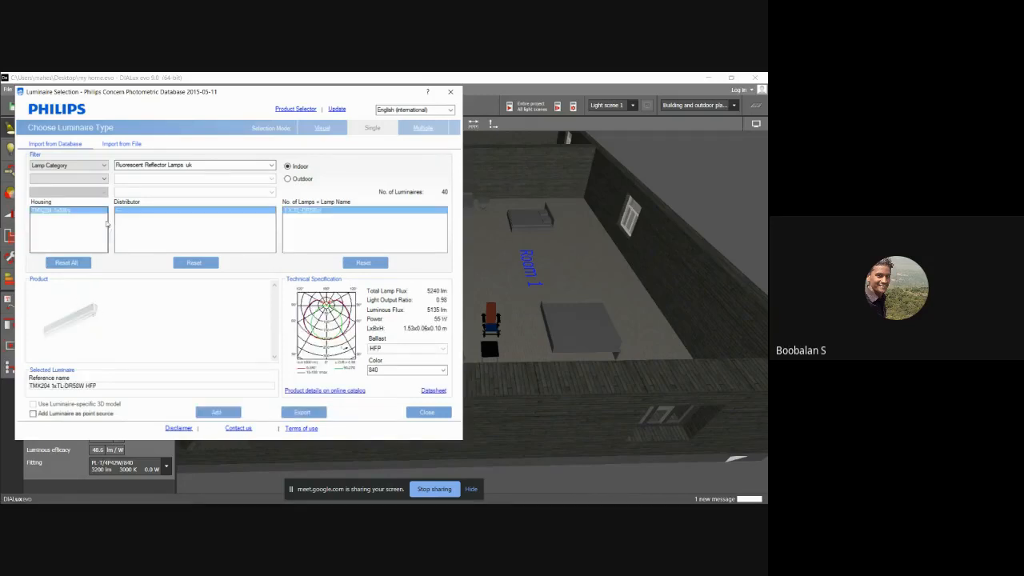
pyautogui.click(80, 262)
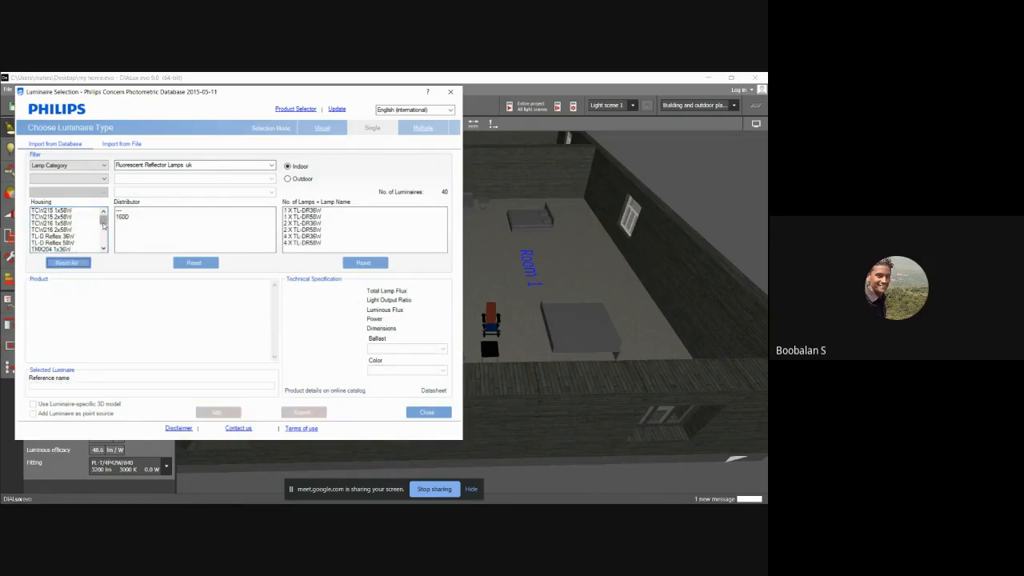
pyautogui.scroll(-2, 103, 224)
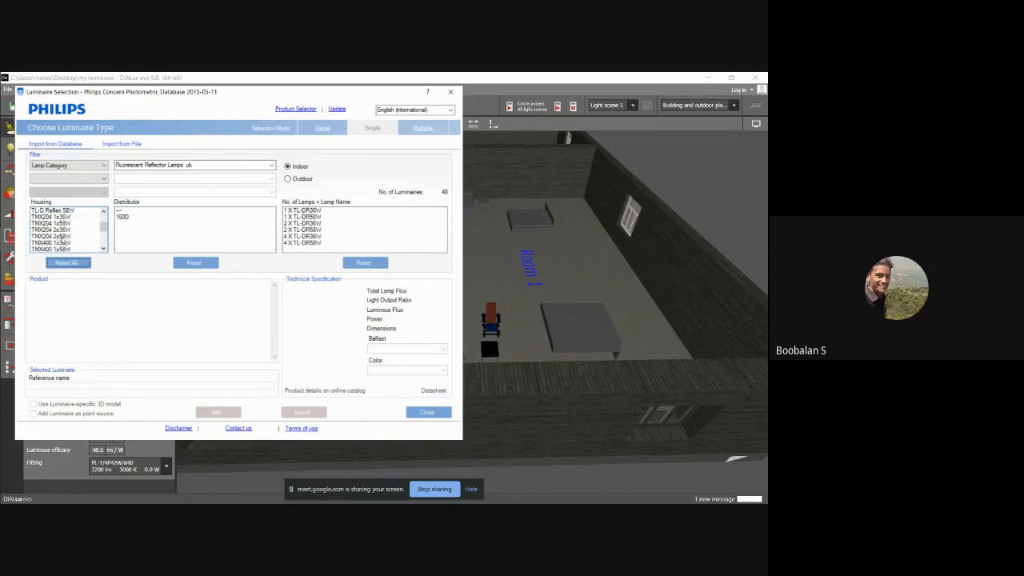
pyautogui.click(61, 237)
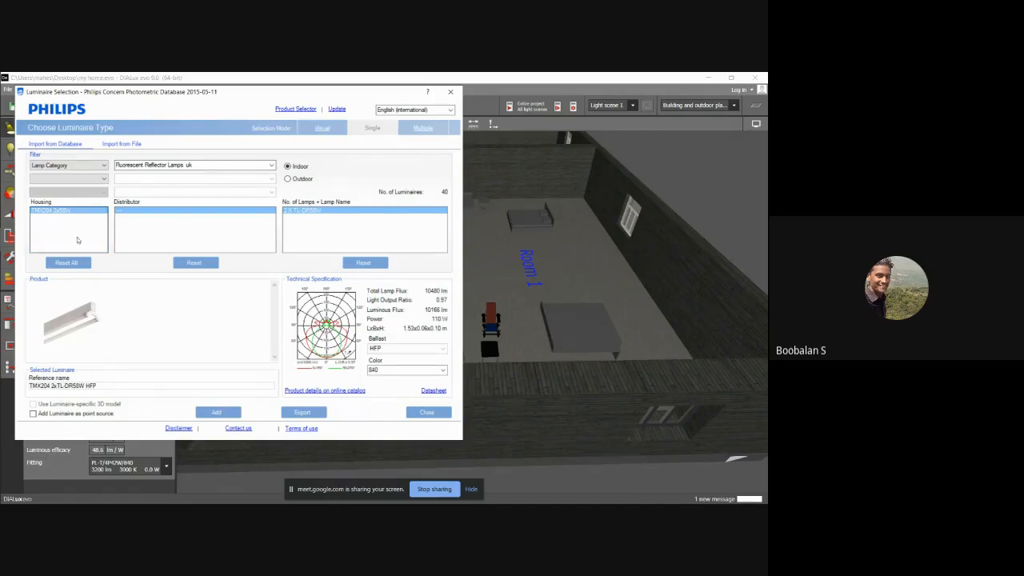
pyautogui.click(67, 261)
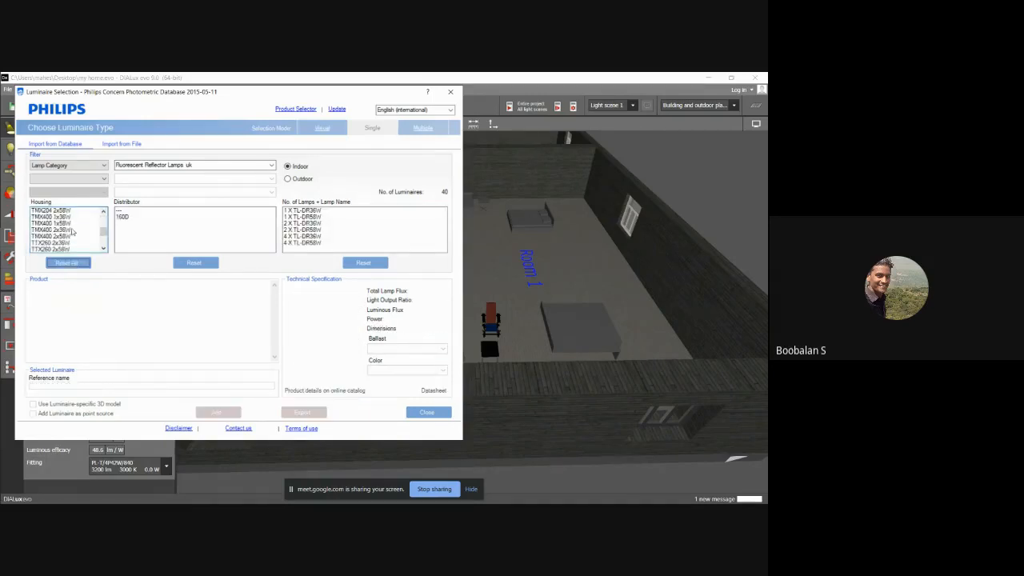
# Step: Choose the TTX260 4x36W housing, add it to the project as the active luminaire and close the Philips catalogue
pyautogui.scroll(-2, 72, 232)
pyautogui.click(60, 240)
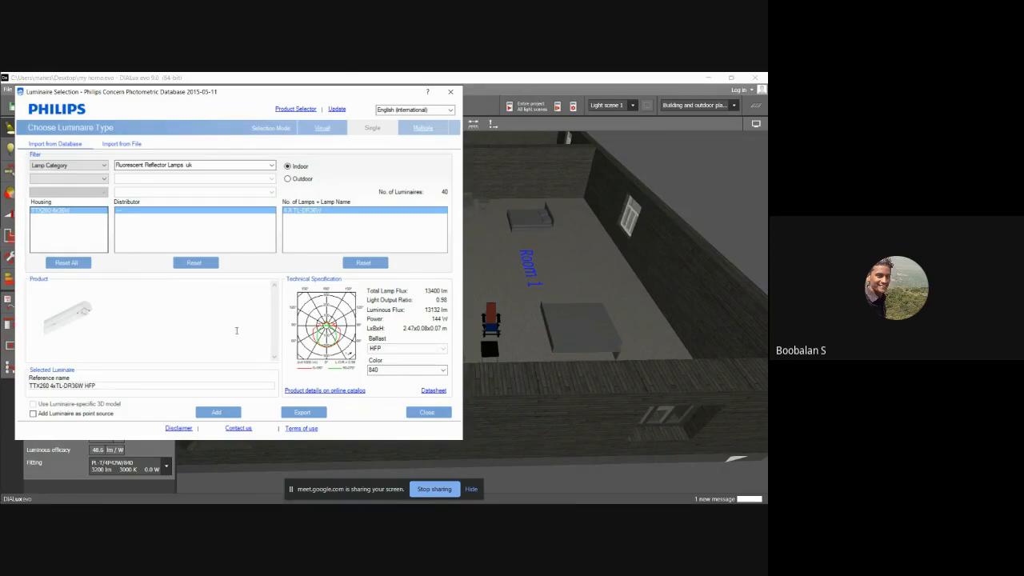
pyautogui.click(216, 413)
pyautogui.click(422, 414)
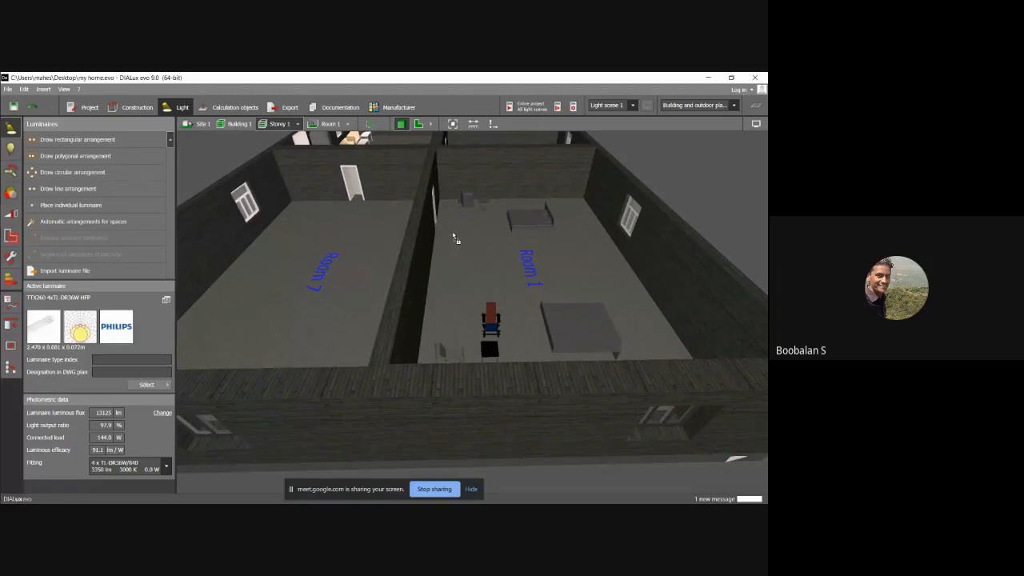
# Step: Place a TTX260 luminaire over the far end of Room 1 and move it to about X 29.7 m, Y -19.7 m
pyautogui.click(511, 207)
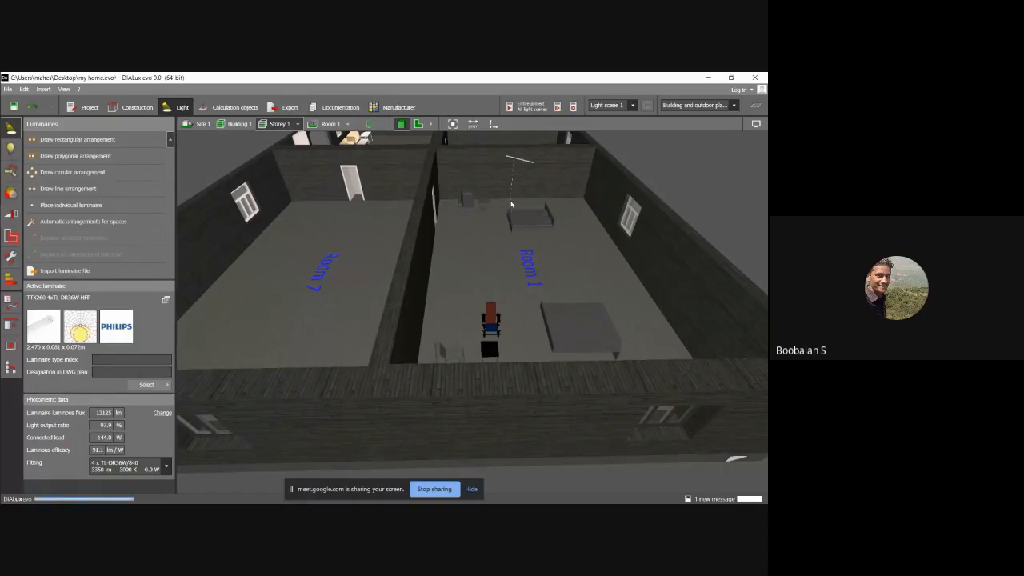
pyautogui.moveTo(508, 229); pyautogui.dragTo(485, 214, button='right')
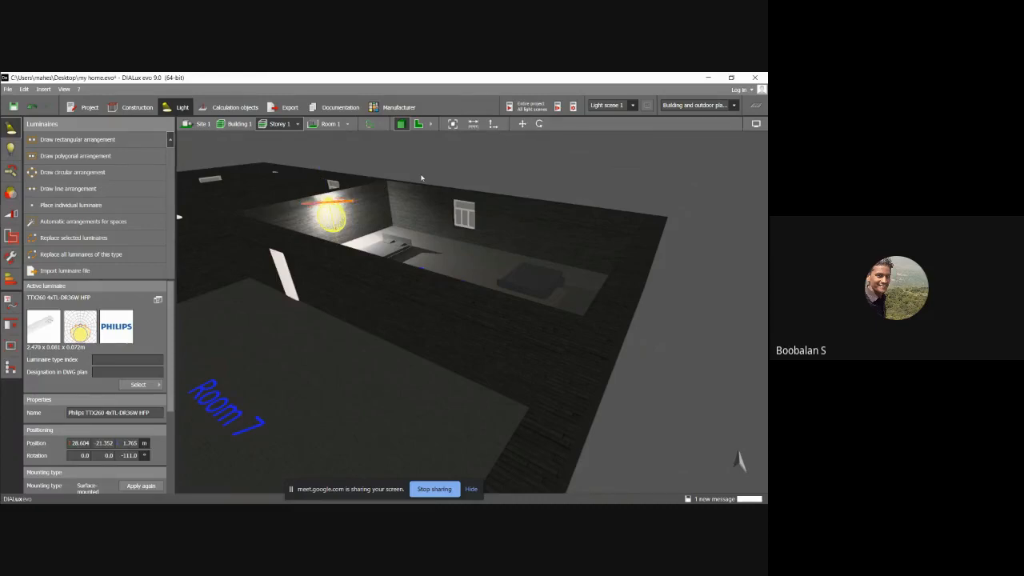
pyautogui.moveTo(352, 189); pyautogui.dragTo(392, 210)
pyautogui.moveTo(449, 250); pyautogui.dragTo(394, 270, button='right')
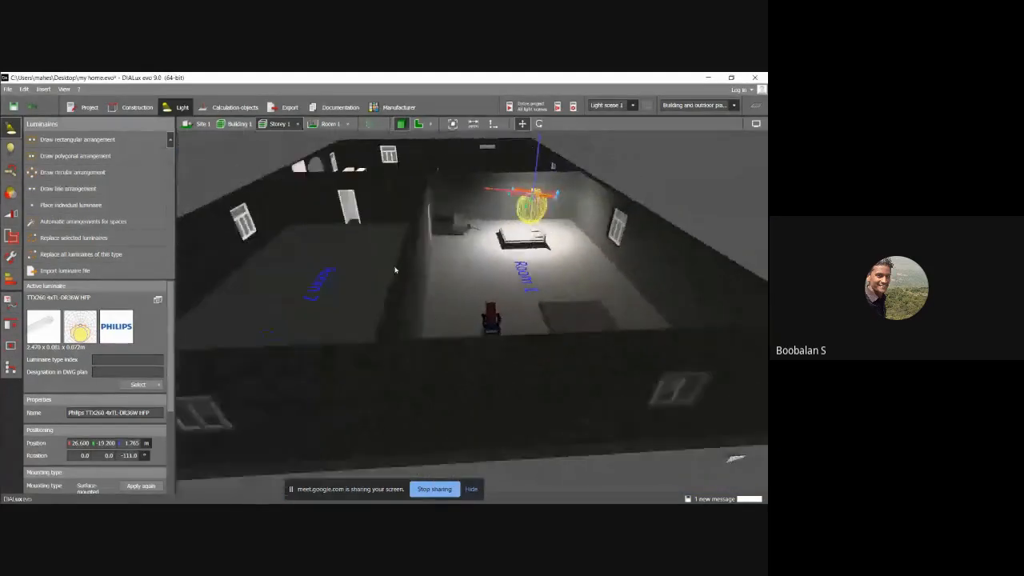
pyautogui.moveTo(535, 194); pyautogui.dragTo(478, 189)
# Step: Place a second TTX260 luminaire in Room 1 and move it near the red and blue chair, to about X 27.5 m, Y -10.9 m
pyautogui.moveTo(460, 254); pyautogui.dragTo(505, 283, button='right')
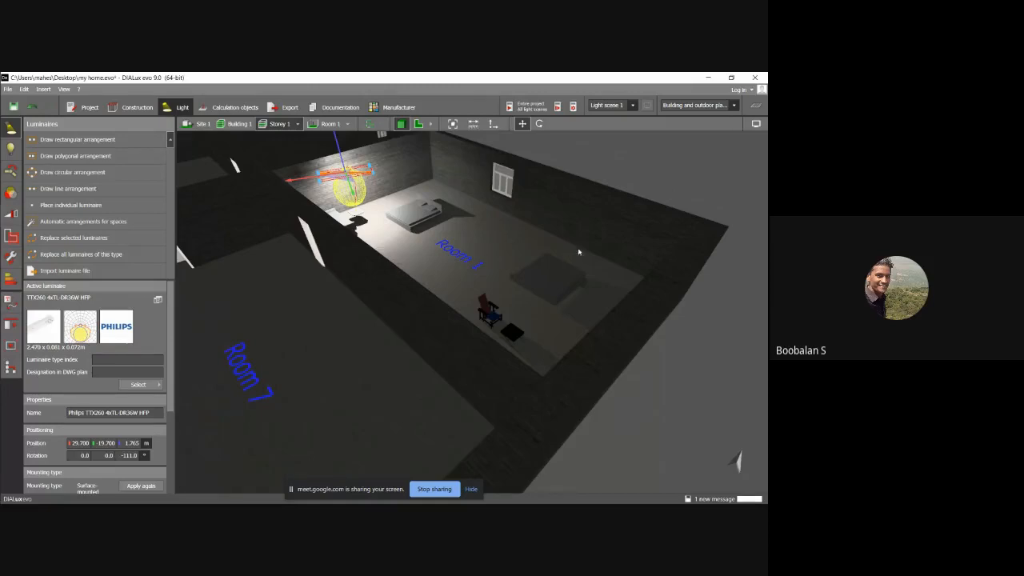
pyautogui.moveTo(579, 252); pyautogui.dragTo(579, 252)
pyautogui.moveTo(483, 253); pyautogui.dragTo(498, 270, button='right')
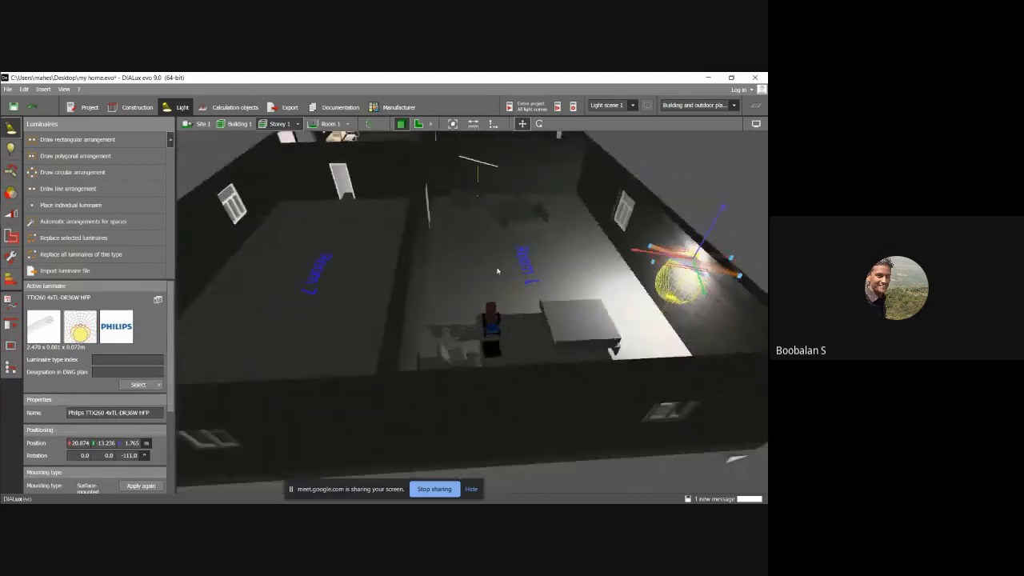
pyautogui.moveTo(672, 263); pyautogui.dragTo(463, 261)
pyautogui.click(544, 230)
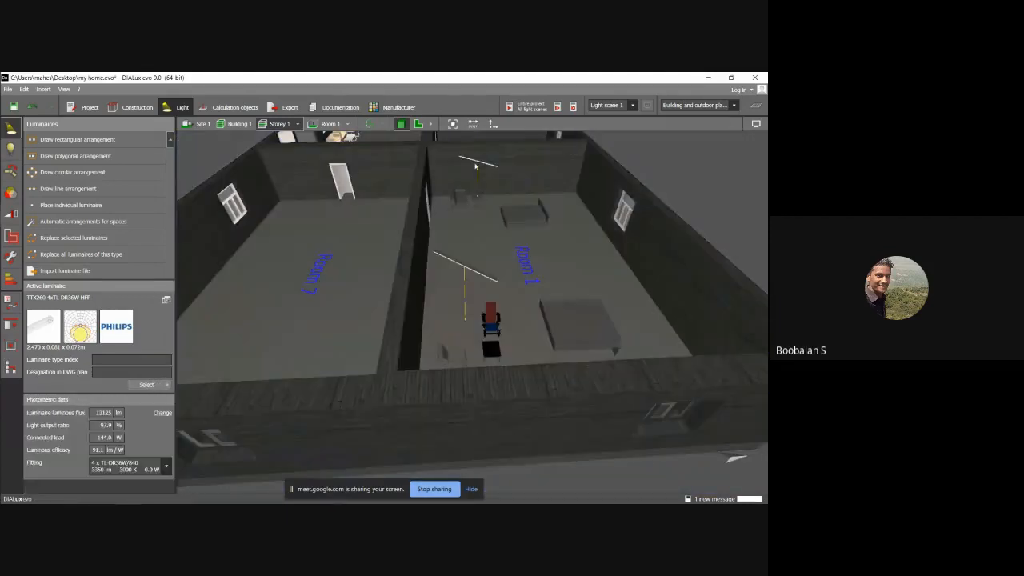
pyautogui.moveTo(475, 185); pyautogui.dragTo(489, 150, button='right')
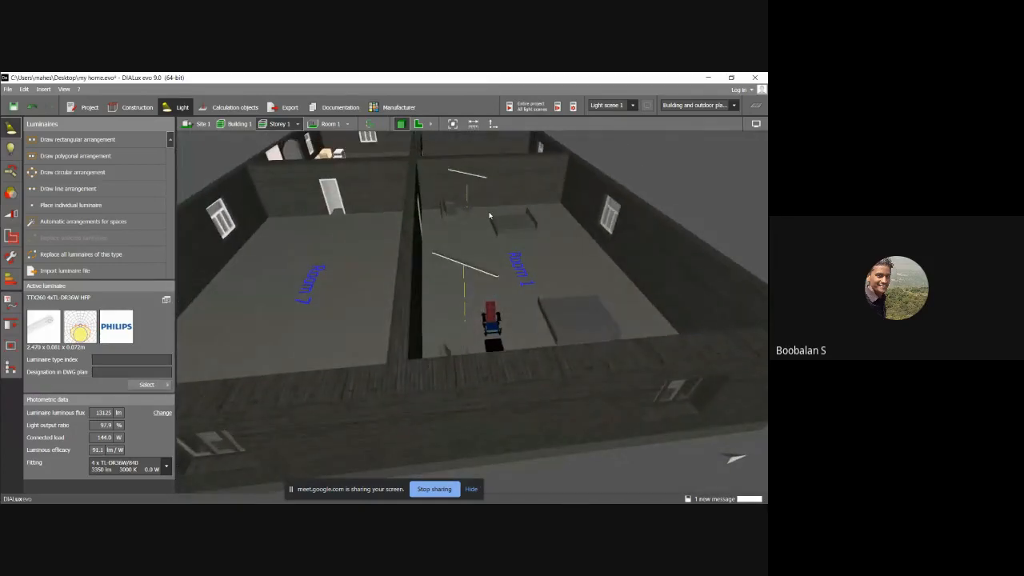
# Step: Try vertical-axis rotations of 0°, 50° and 25° on the luminaire near the red and blue chair
pyautogui.click(489, 275)
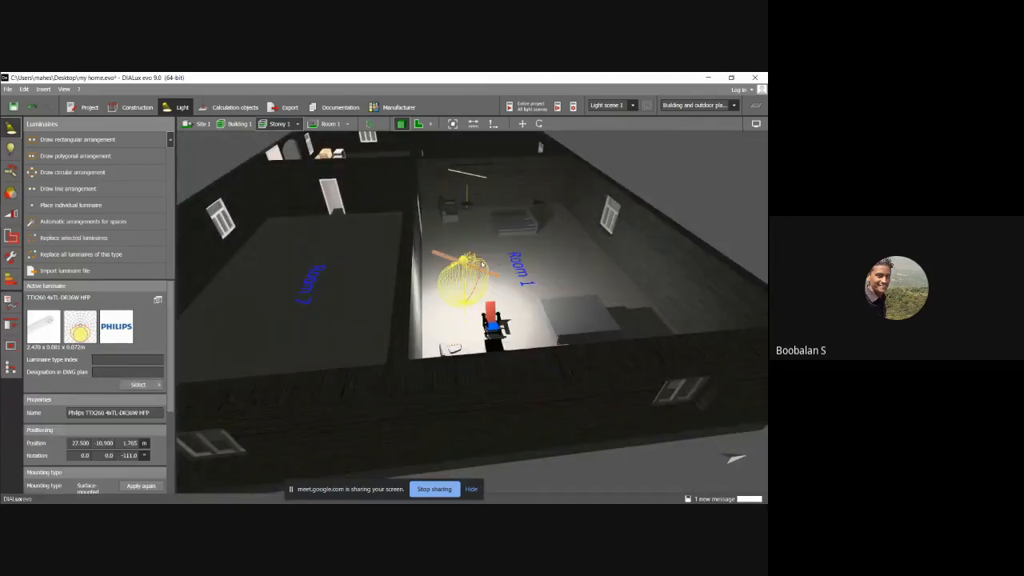
pyautogui.moveTo(510, 258); pyautogui.dragTo(480, 264, button='right')
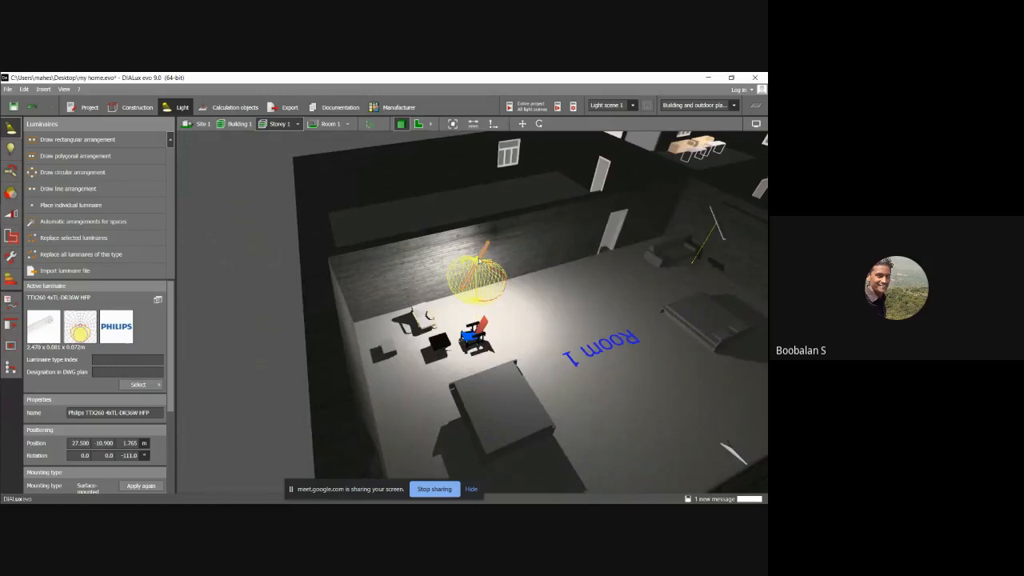
pyautogui.click(132, 454)
pyautogui.doubleClick(131, 456)
pyautogui.write('0')
pyautogui.press('Return')
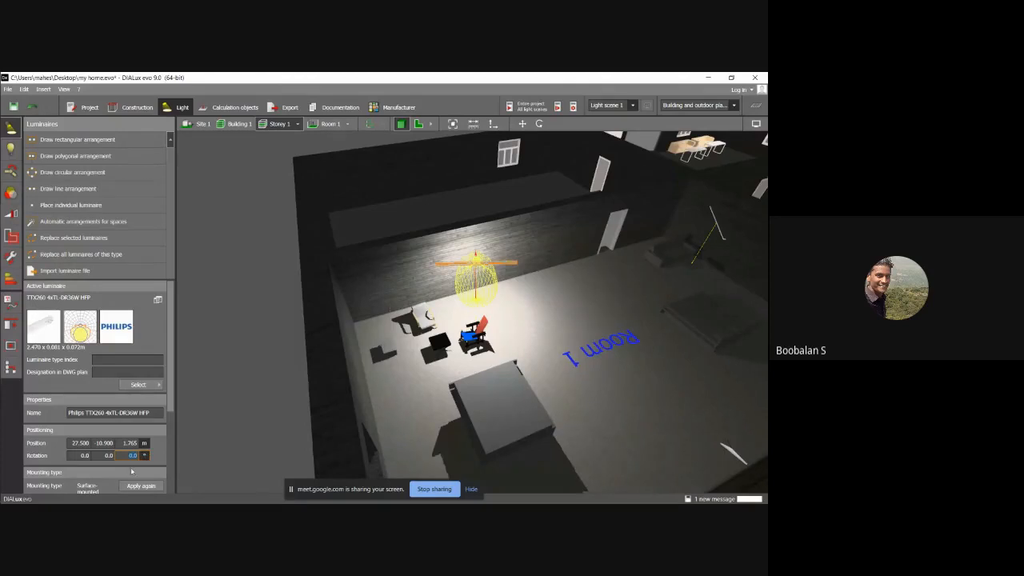
pyautogui.write('50')
pyautogui.press('Return')
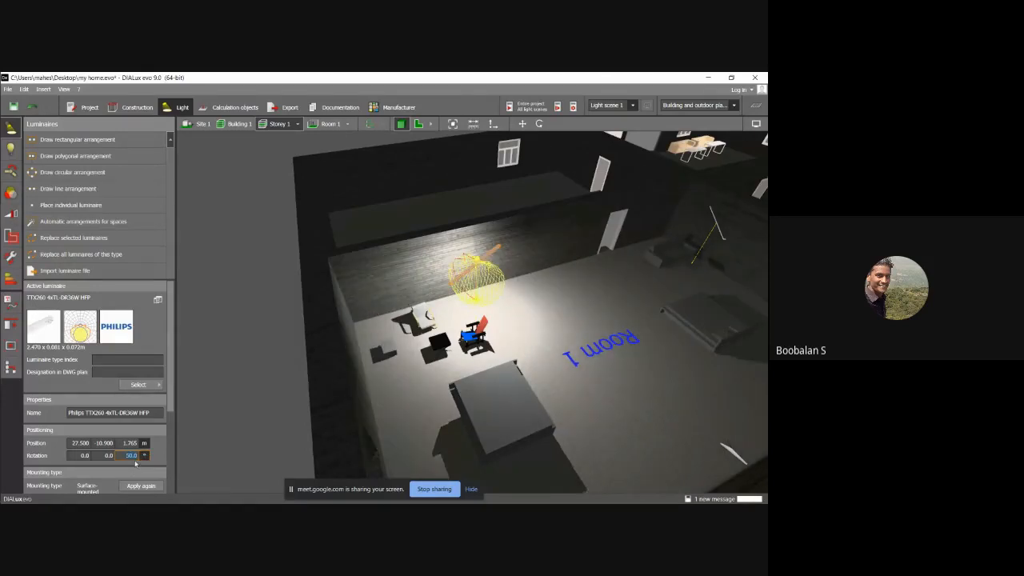
pyautogui.write('25')
pyautogui.press('Return')
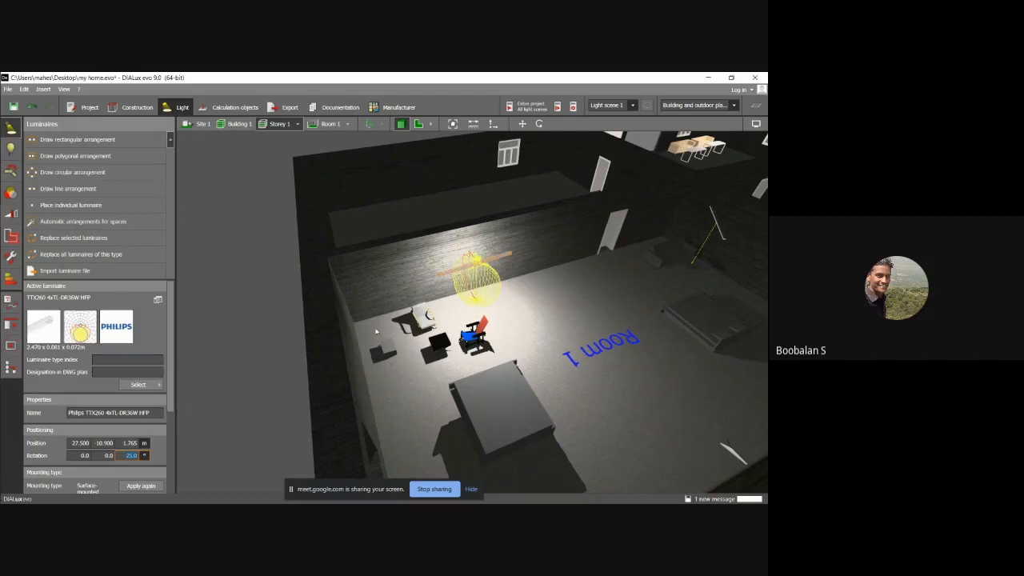
# Step: Set the vertical-axis rotation of the luminaire near the chair to 20° to align it with the partition wall
pyautogui.moveTo(376, 331); pyautogui.dragTo(504, 334, button='right')
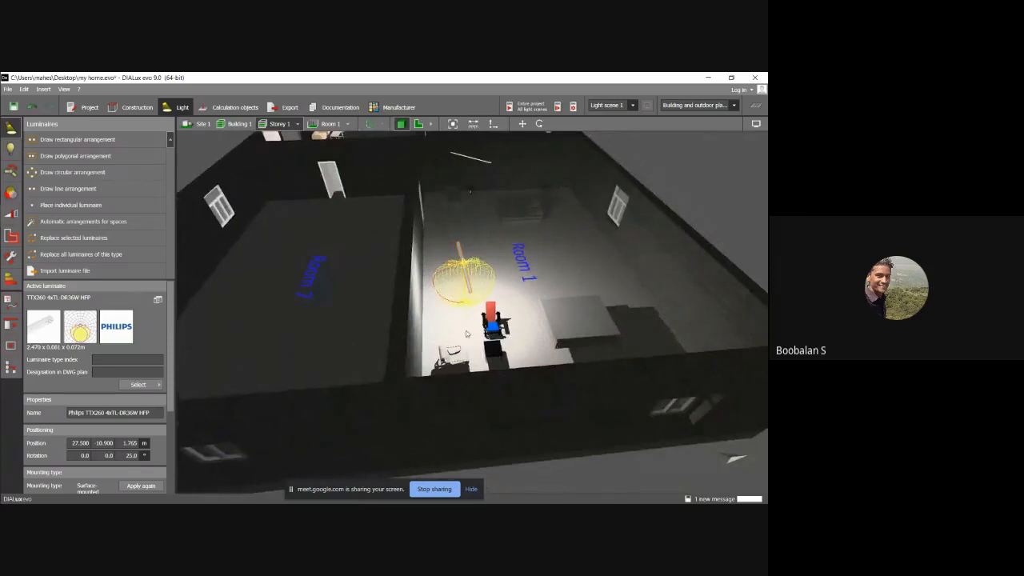
pyautogui.click(131, 455)
pyautogui.write('20')
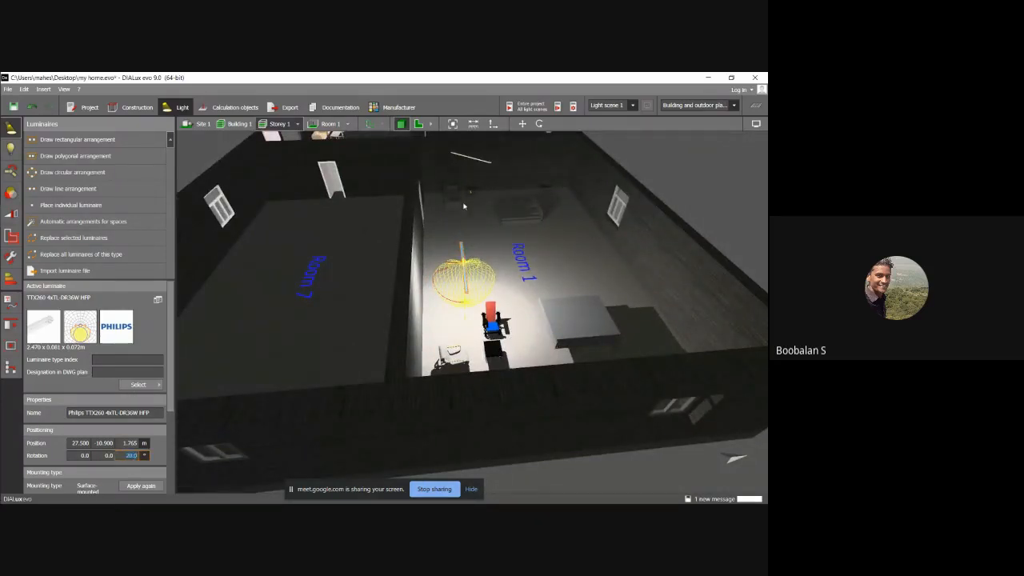
# Step: Set the vertical-axis rotation of the luminaire at the far end of Room 1 to 25°
pyautogui.moveTo(464, 206); pyautogui.dragTo(466, 252, button='right')
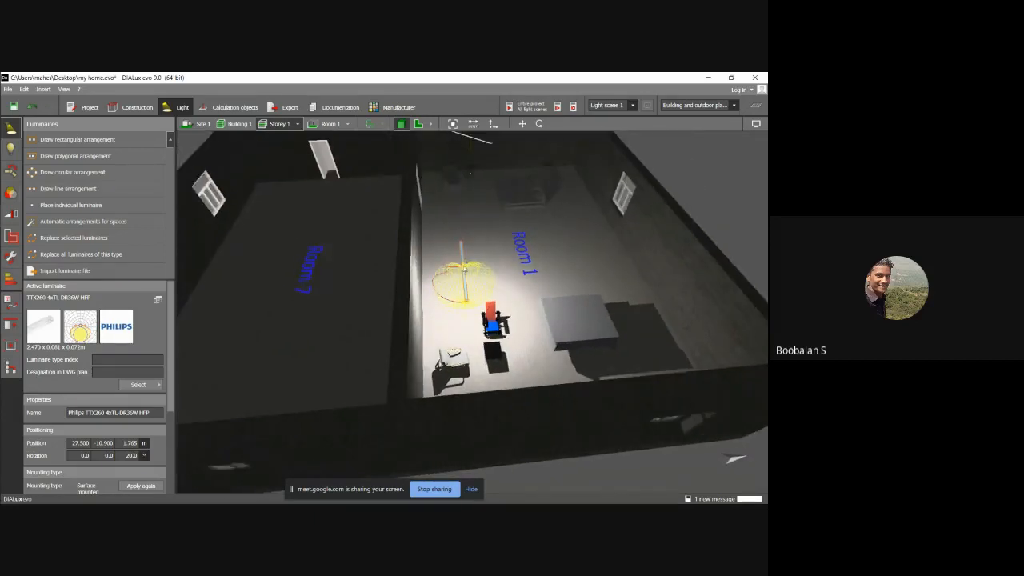
pyautogui.moveTo(464, 299); pyautogui.dragTo(472, 245, button='right')
pyautogui.click(487, 212)
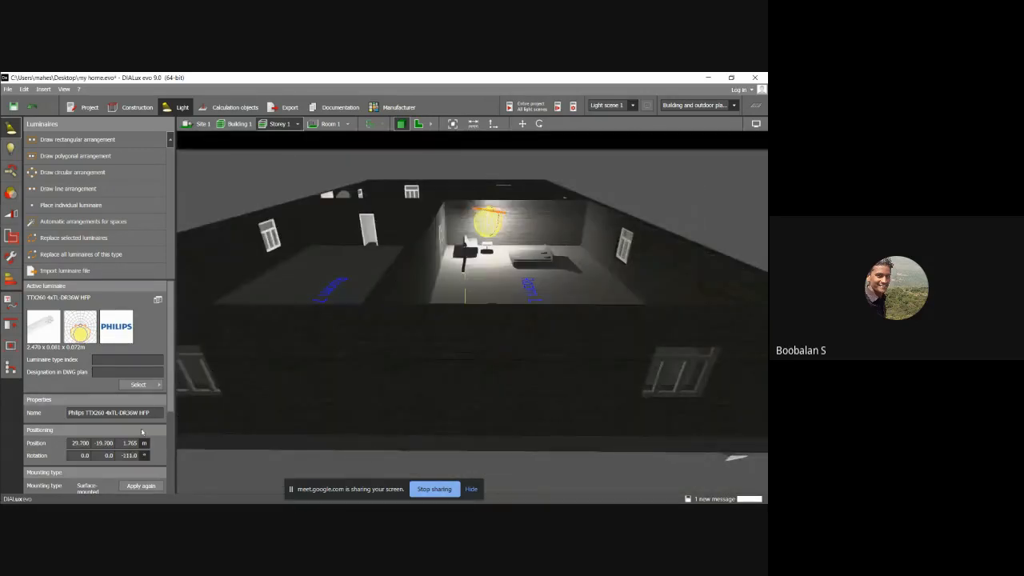
pyautogui.doubleClick(132, 456)
pyautogui.write('25')
pyautogui.press('Return')
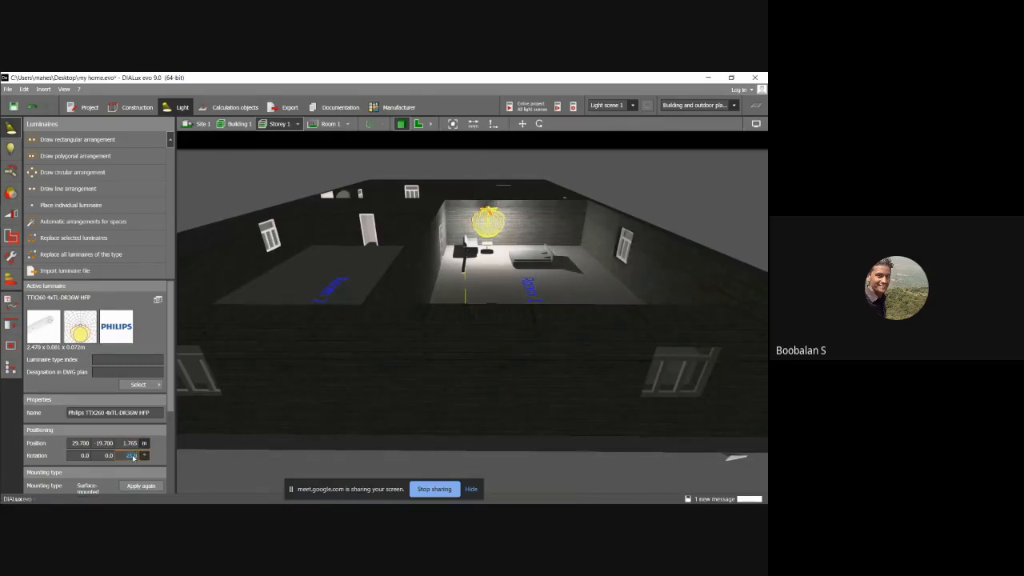
# Step: Compare the orientation of the luminaire near the chair with that of the luminaire at Room 1's far end
pyautogui.moveTo(386, 328); pyautogui.dragTo(417, 310, button='right')
pyautogui.click(464, 284)
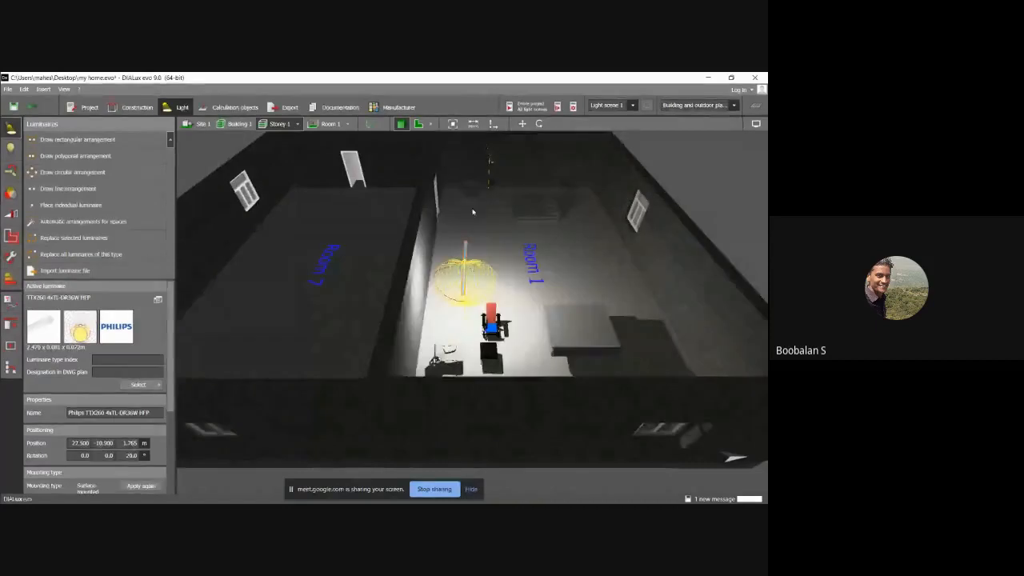
pyautogui.moveTo(538, 280); pyautogui.dragTo(596, 273, button='right')
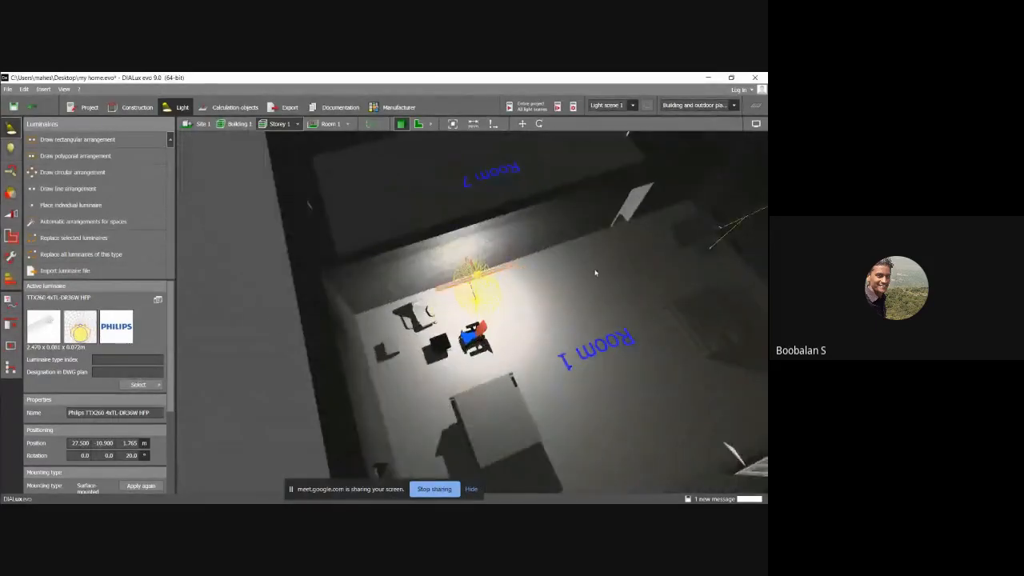
pyautogui.moveTo(727, 222); pyautogui.dragTo(728, 224)
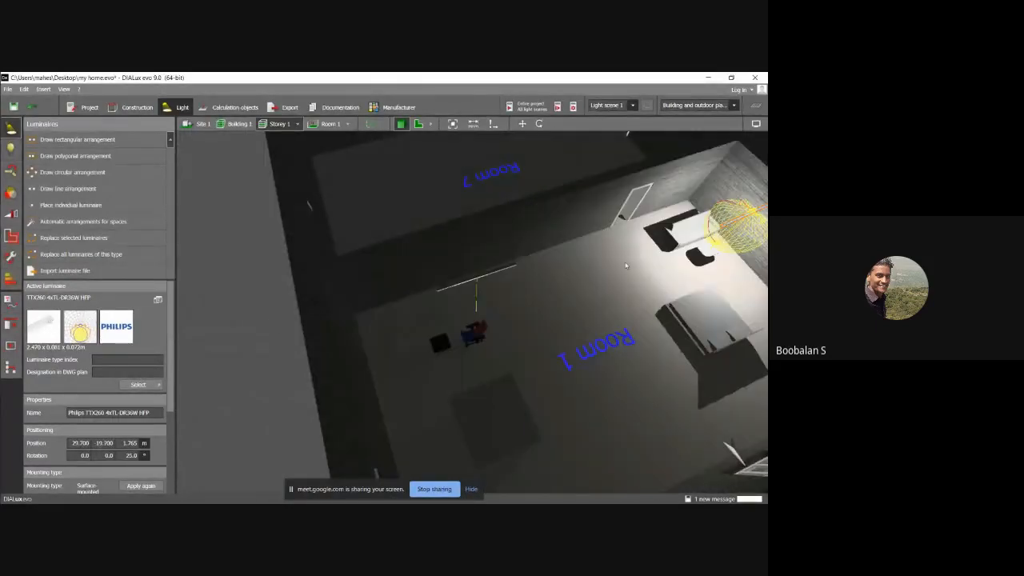
# Step: Place a third TTX260 luminaire by Room 1's window wall at about X 22.35 m, Y -14.68 m, and rotate it vertically to 25°
pyautogui.moveTo(556, 327); pyautogui.dragTo(720, 332, button='right')
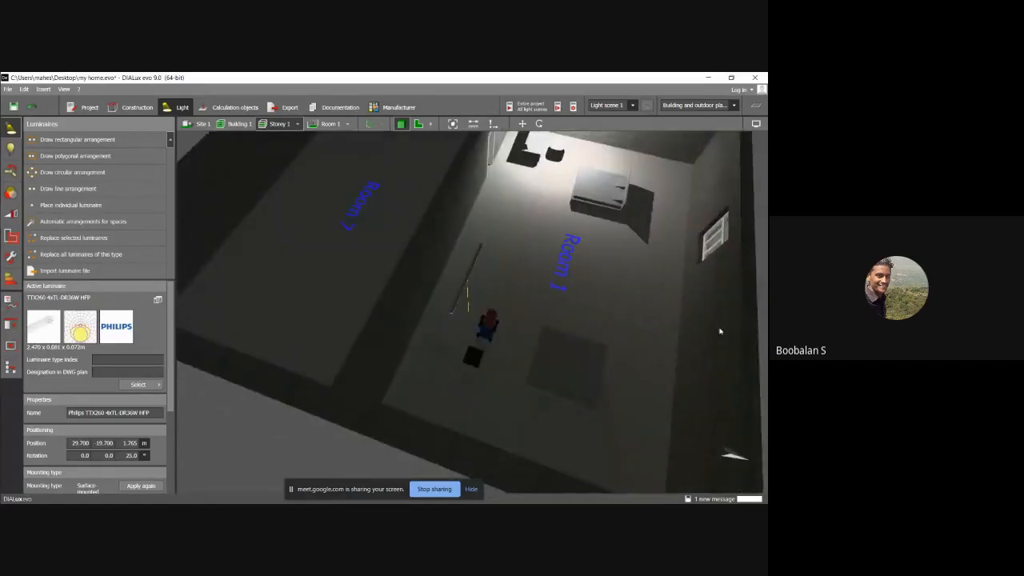
pyautogui.moveTo(317, 311); pyautogui.dragTo(268, 302, button='right')
pyautogui.moveTo(51, 322); pyautogui.dragTo(644, 232)
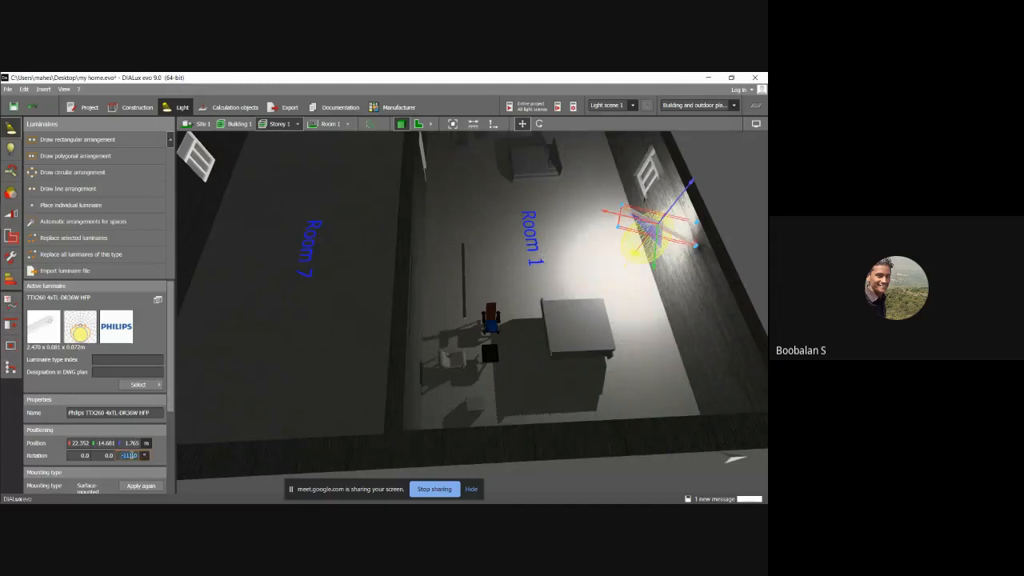
pyautogui.write('25')
pyautogui.press('Return')
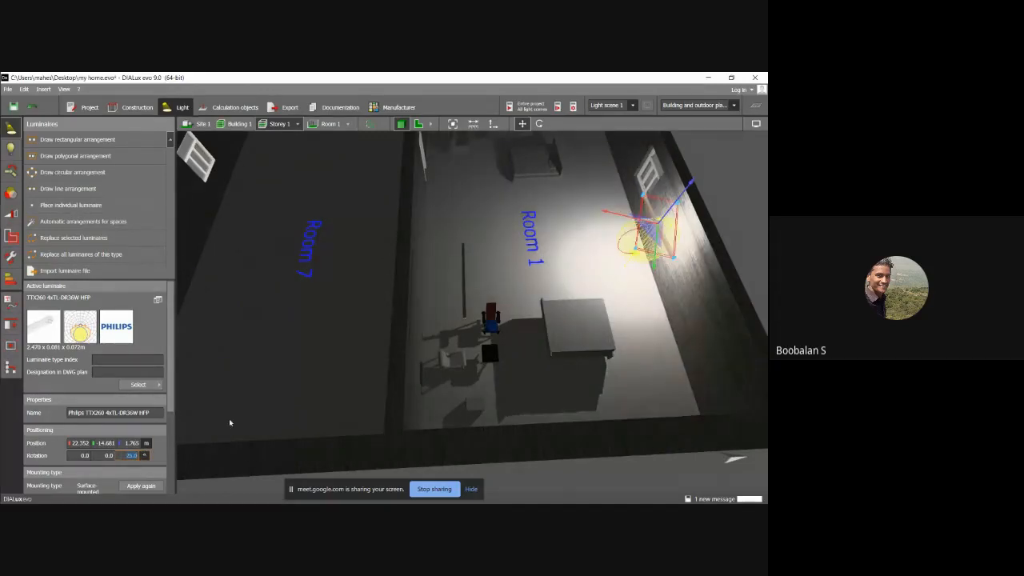
pyautogui.moveTo(229, 419); pyautogui.dragTo(523, 232, button='right')
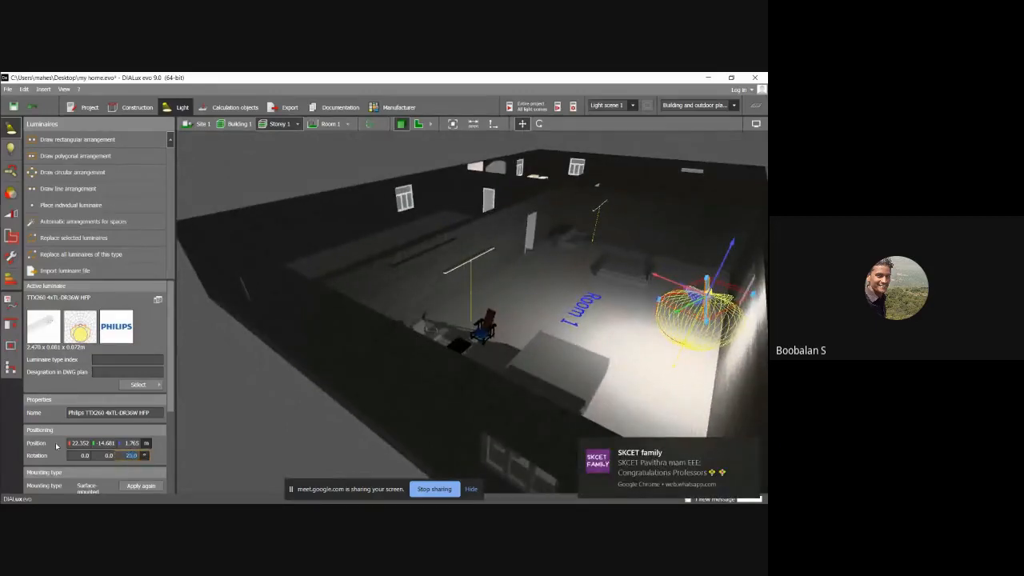
pyautogui.click(125, 453)
pyautogui.moveTo(441, 294); pyautogui.dragTo(469, 288, button='right')
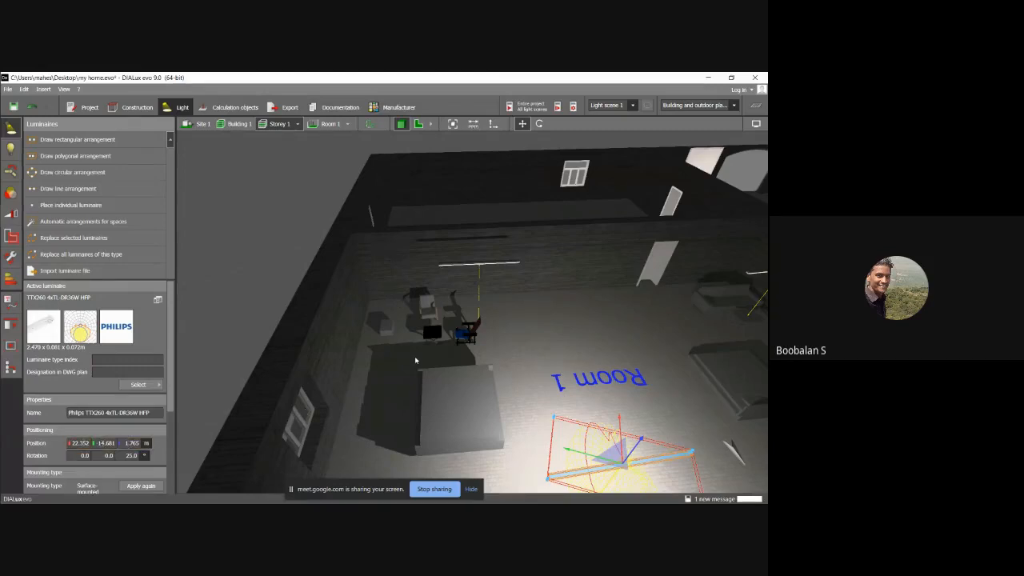
# Step: Adjust the rotation of the TTX260 luminaire by Room 1's window wall to align it with the wall
pyautogui.moveTo(413, 358); pyautogui.dragTo(547, 329, button='right')
pyautogui.click(707, 297)
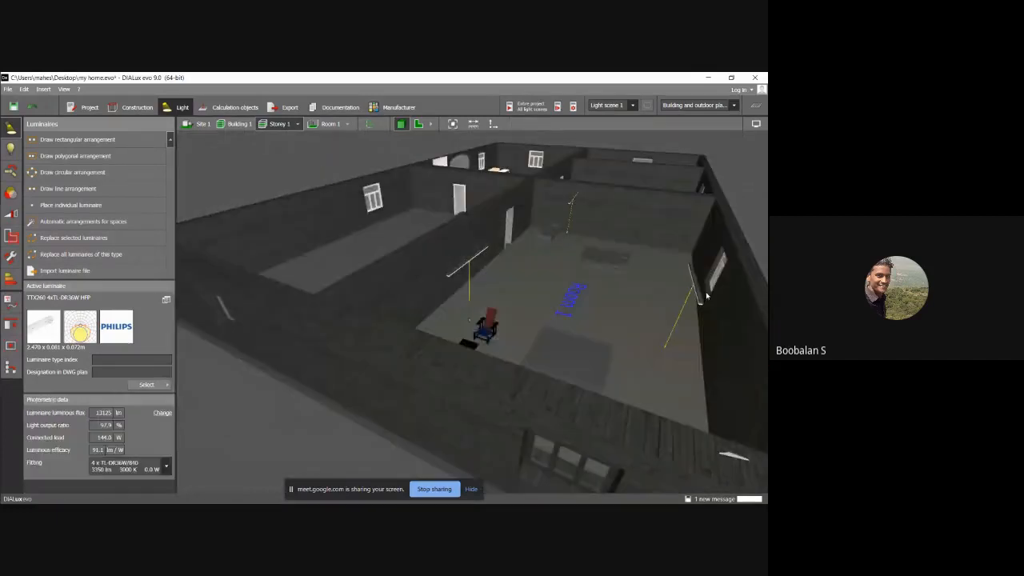
pyautogui.click(686, 301)
pyautogui.click(677, 242)
pyautogui.click(692, 280)
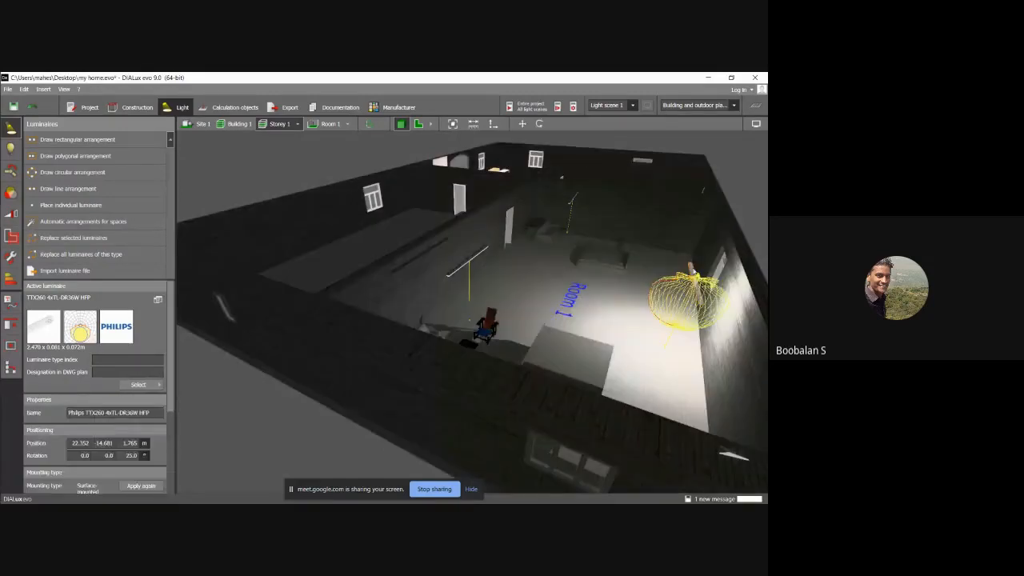
pyautogui.click(540, 124)
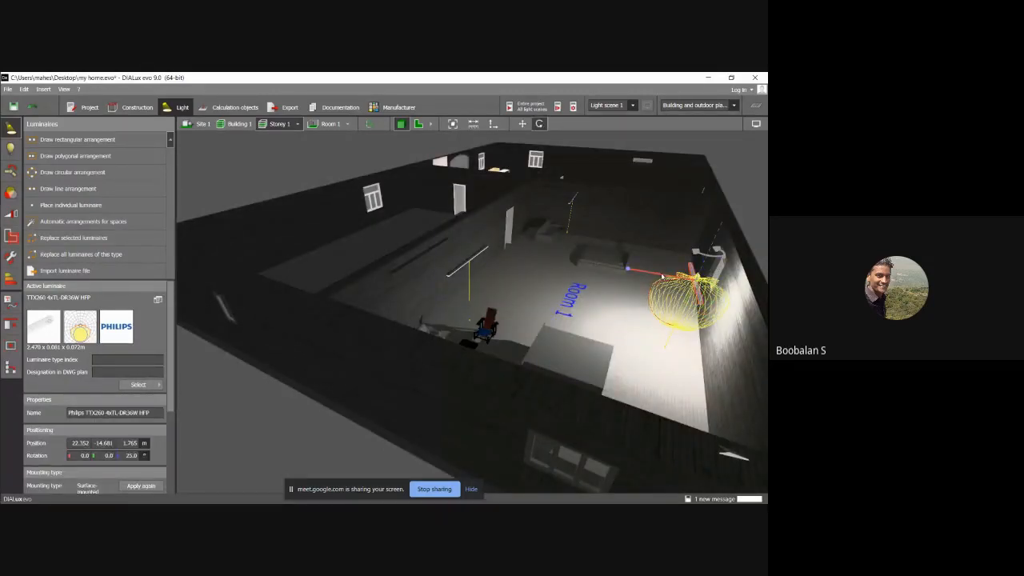
pyautogui.moveTo(665, 279)
pyautogui.mouseDown()
pyautogui.moveTo(650, 264)
pyautogui.moveTo(658, 275)
pyautogui.mouseUp()
pyautogui.moveTo(630, 347); pyautogui.dragTo(481, 273)
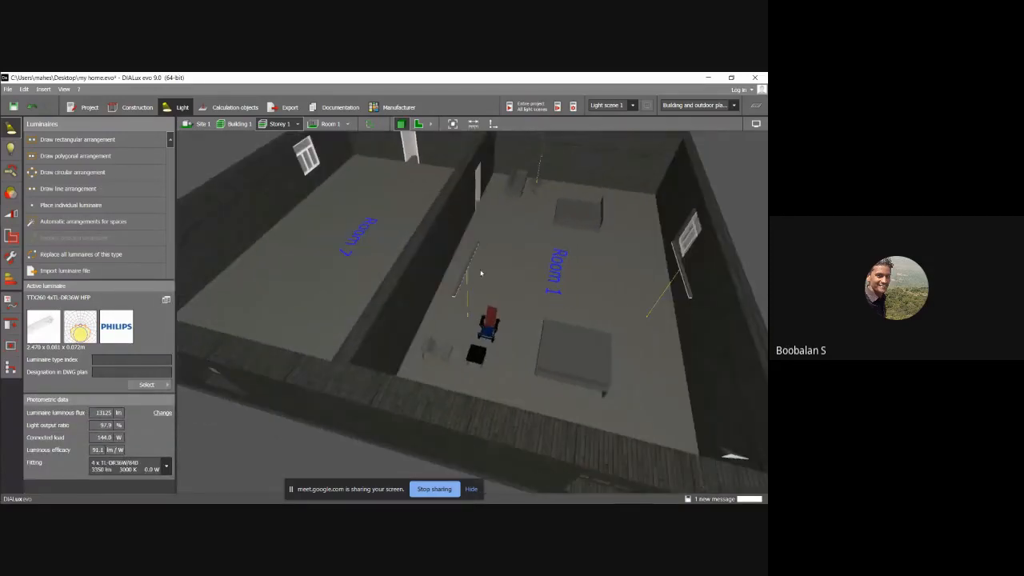
# Step: Copy the TTX260 luminaire near the chair to Room 1's far end at about X 25.6 m, Y -19.8 m
pyautogui.click(467, 273)
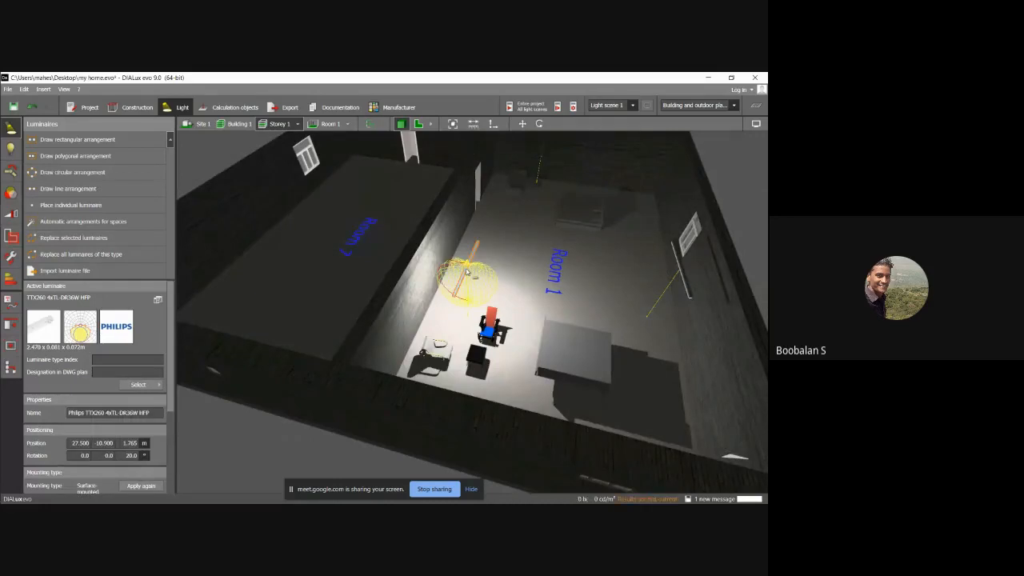
pyautogui.click(522, 258)
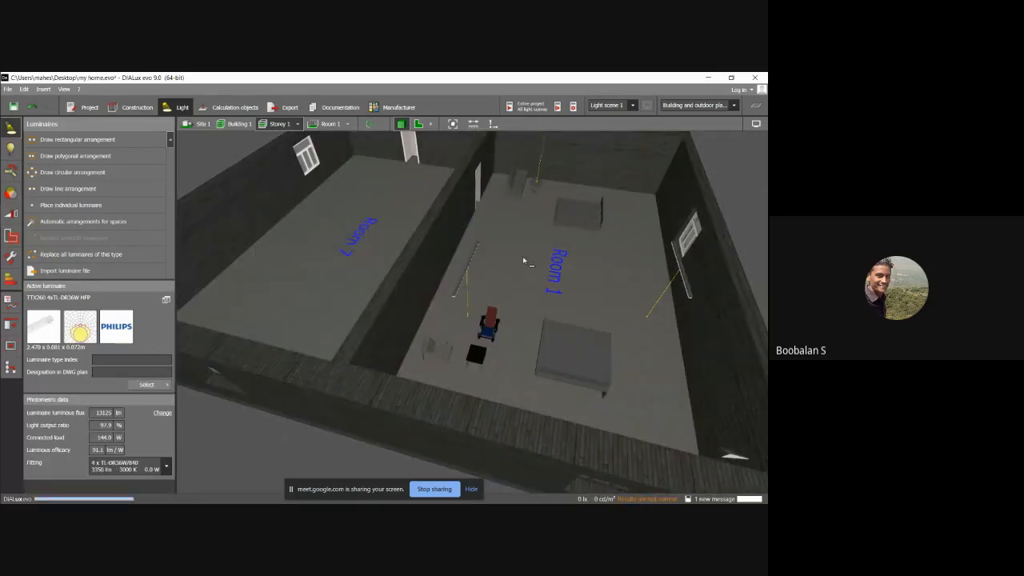
pyautogui.click(469, 266)
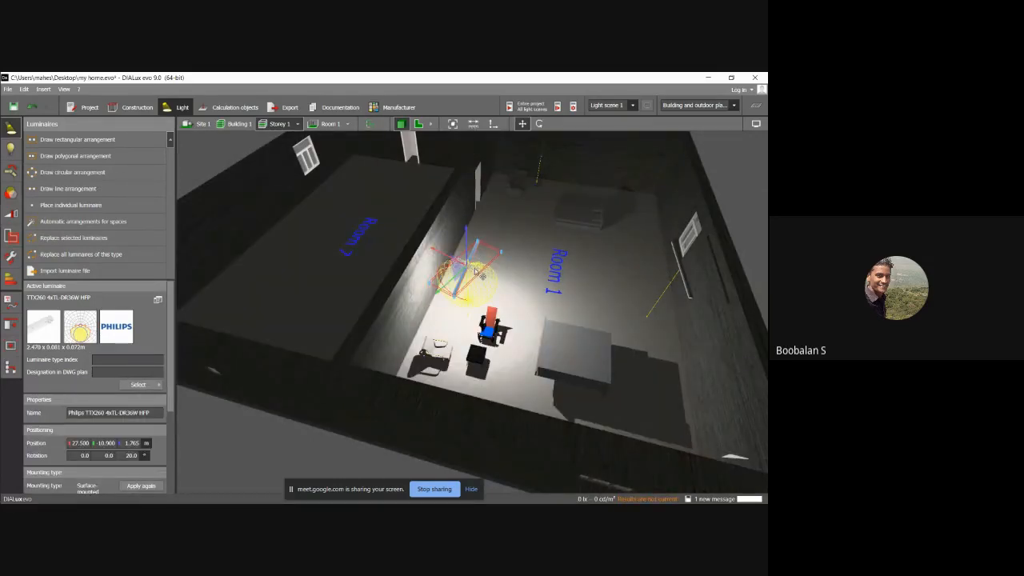
pyautogui.moveTo(473, 269); pyautogui.dragTo(638, 178)
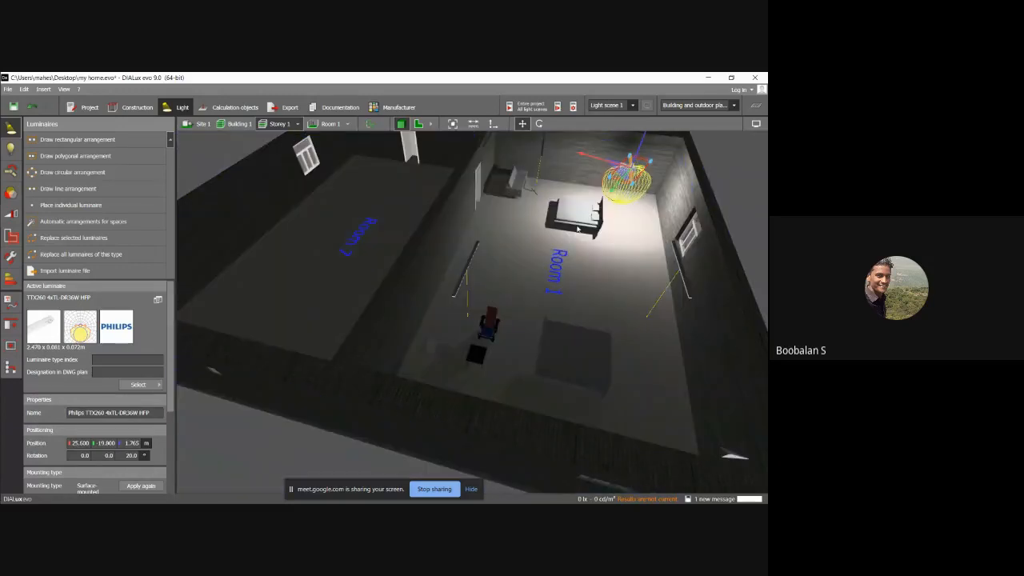
pyautogui.doubleClick(578, 227)
pyautogui.moveTo(555, 265); pyautogui.dragTo(621, 277, button='right')
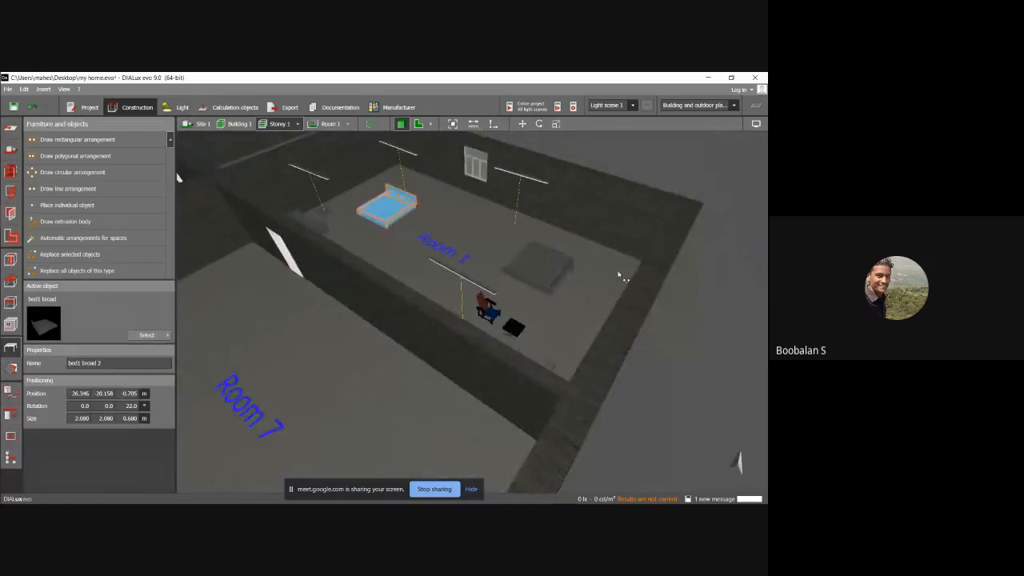
pyautogui.click(501, 244)
pyautogui.moveTo(469, 247); pyautogui.dragTo(327, 252, button='right')
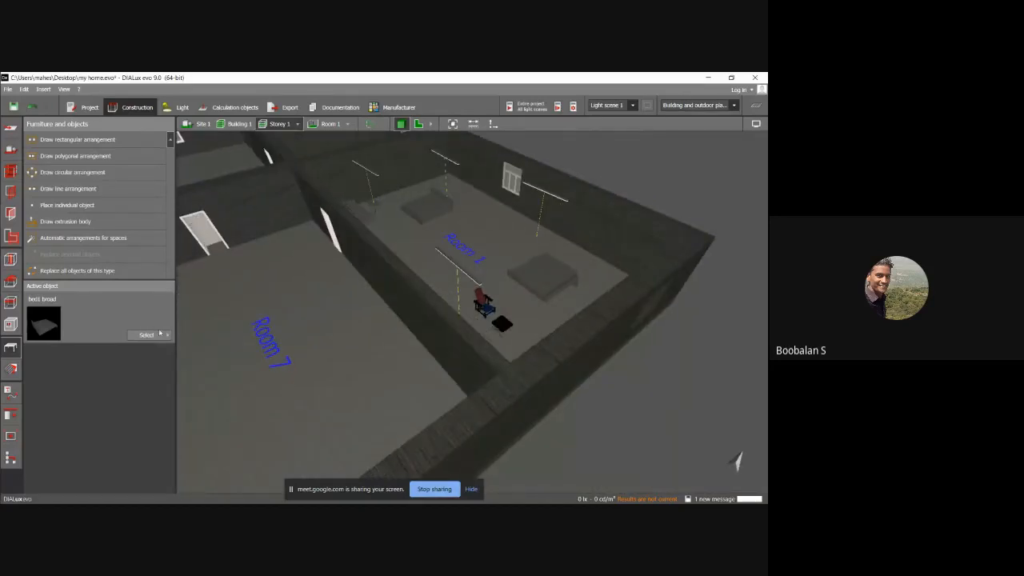
# Step: Choose the previously used Philips CR434B W60L60 1xLED48/940 AC-MLO as the active luminaire
pyautogui.click(174, 109)
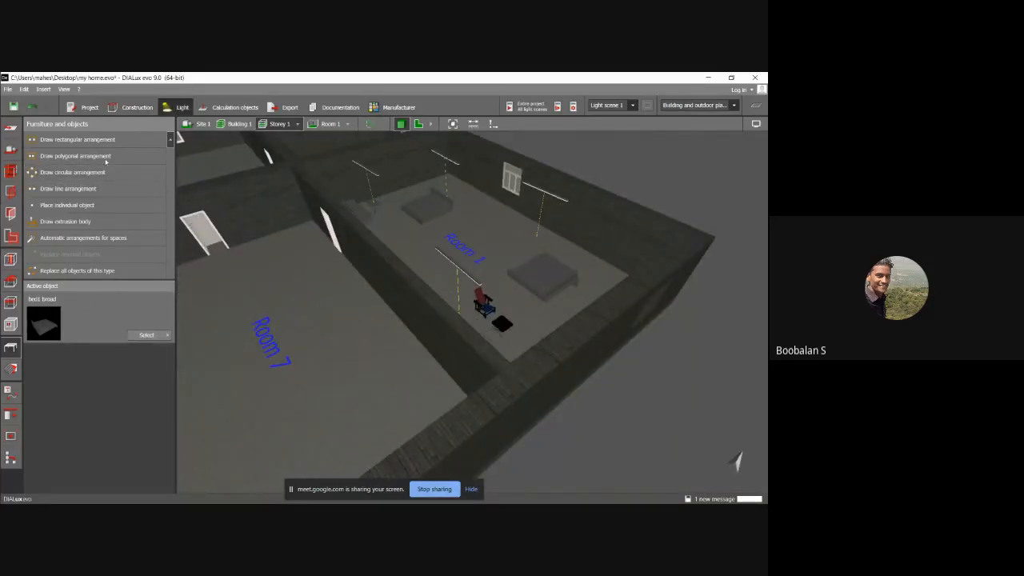
pyautogui.click(167, 383)
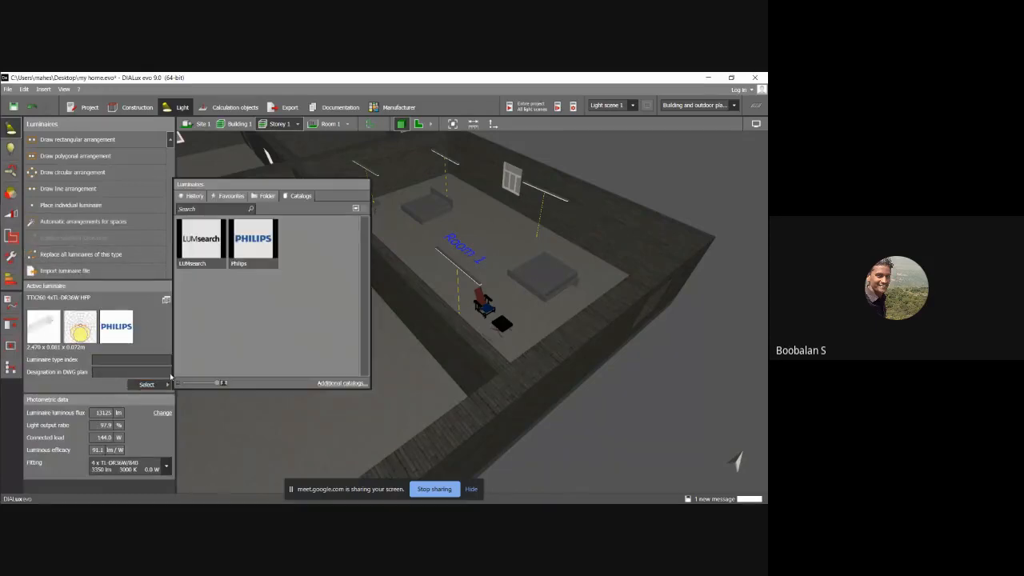
pyautogui.click(253, 242)
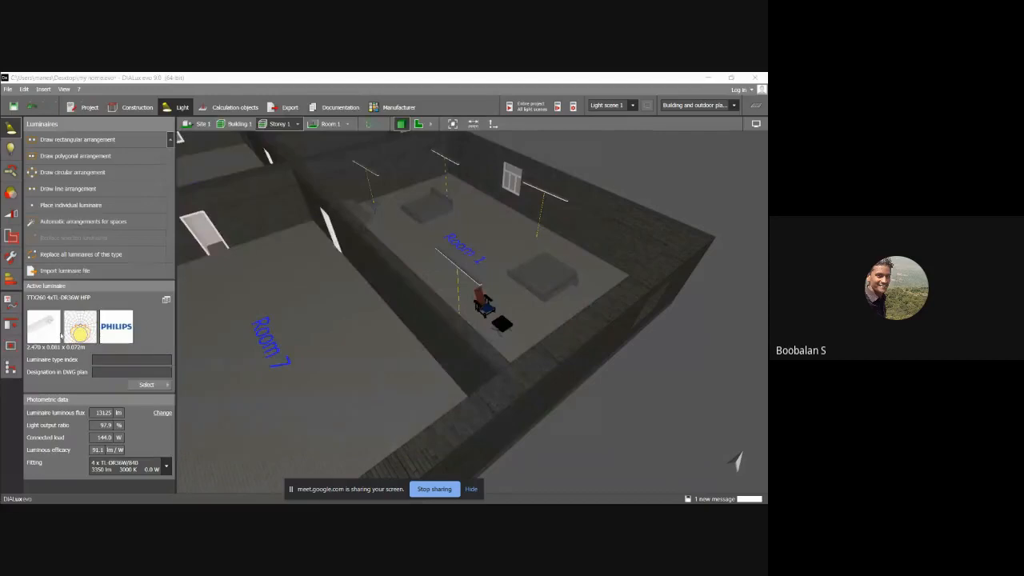
pyautogui.click(147, 384)
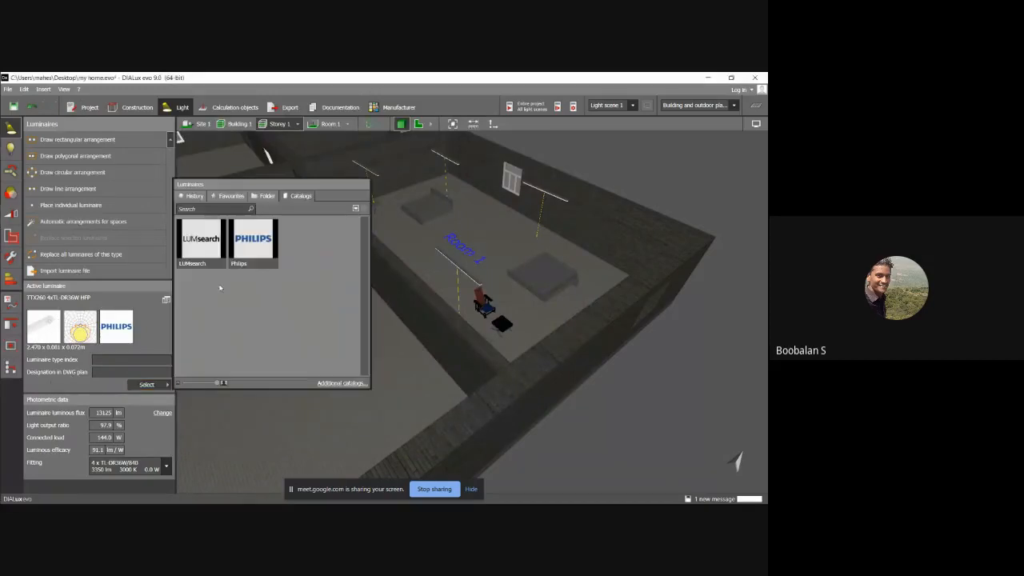
pyautogui.click(193, 195)
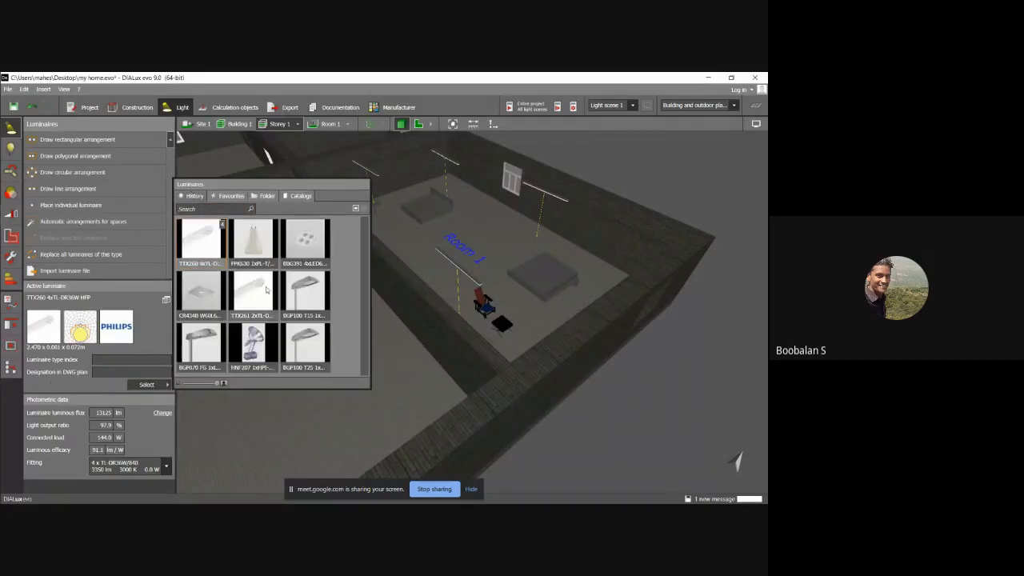
pyautogui.click(202, 300)
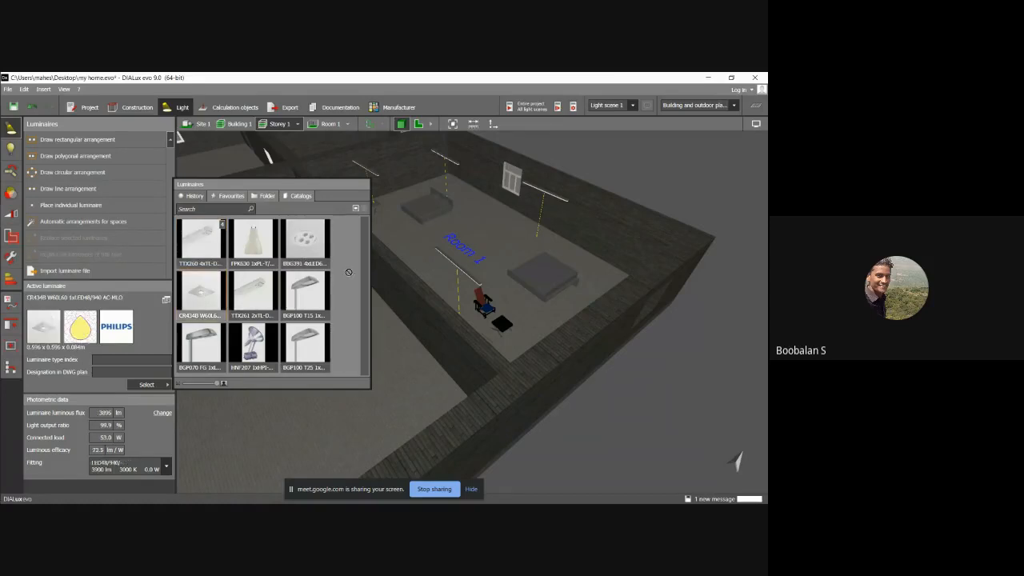
# Step: Place two CR434B luminaires at Room 1's far end, at about X 23.41 m, Y -20.30 m and X 27.95 m, Y -19.00 m
pyautogui.click(440, 210)
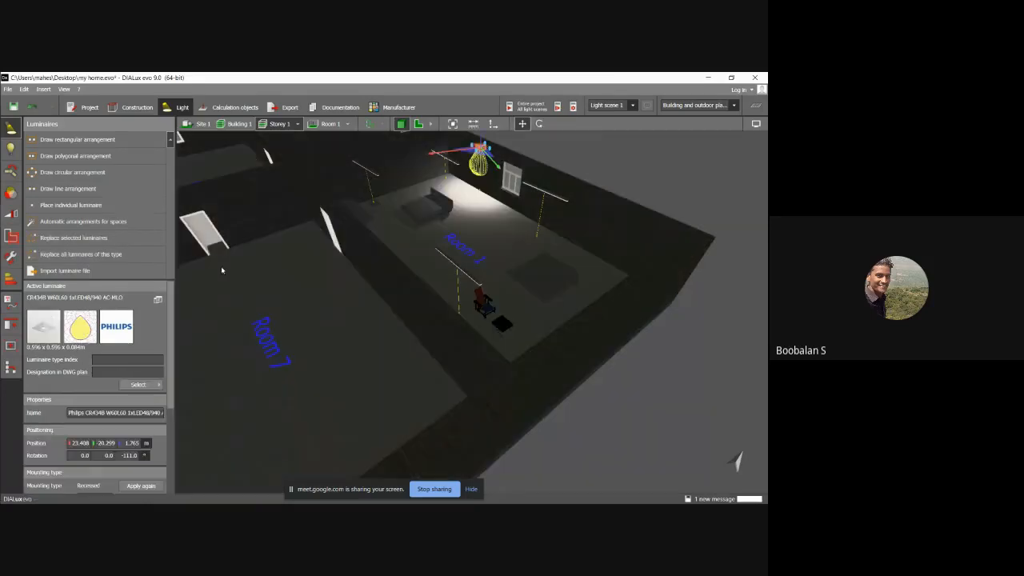
pyautogui.click(409, 209)
pyautogui.press('Escape')
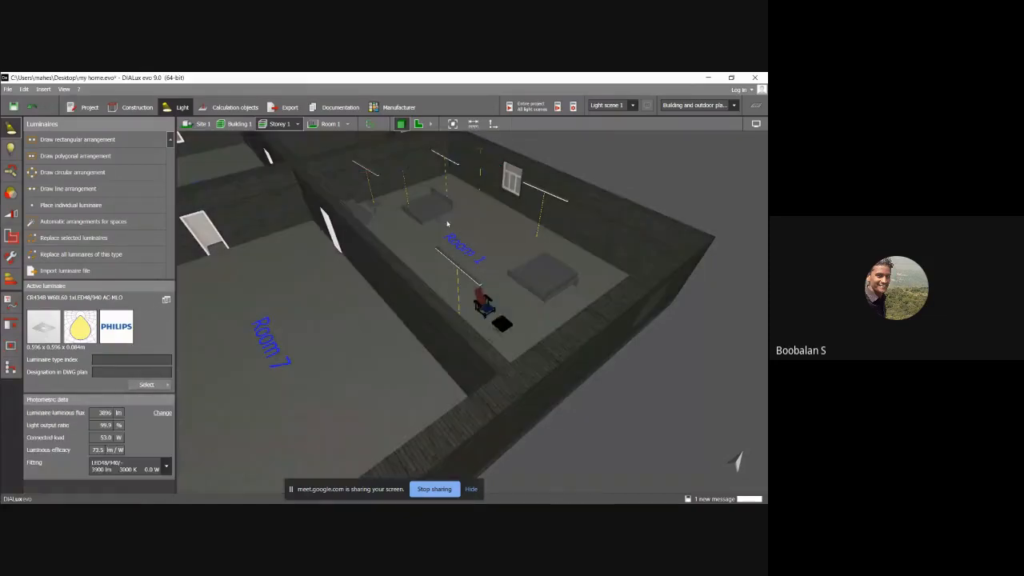
# Step: Move the CR434B luminaire nearest the window wall away from the far corner, further into Room 1
pyautogui.moveTo(538, 253); pyautogui.dragTo(460, 303, button='right')
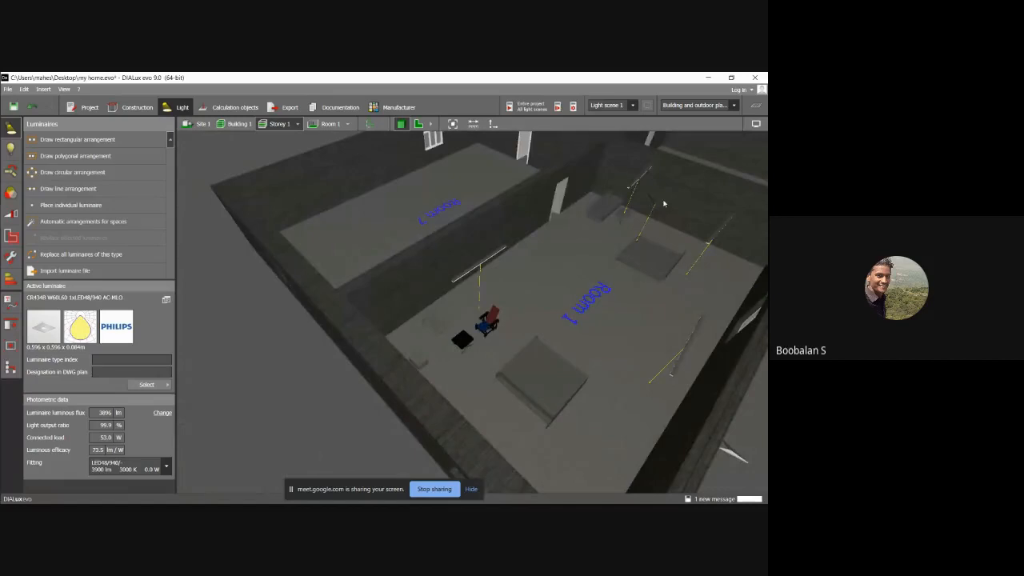
pyautogui.click(651, 205)
pyautogui.moveTo(623, 285); pyautogui.dragTo(605, 248, button='right')
pyautogui.doubleClick(542, 206)
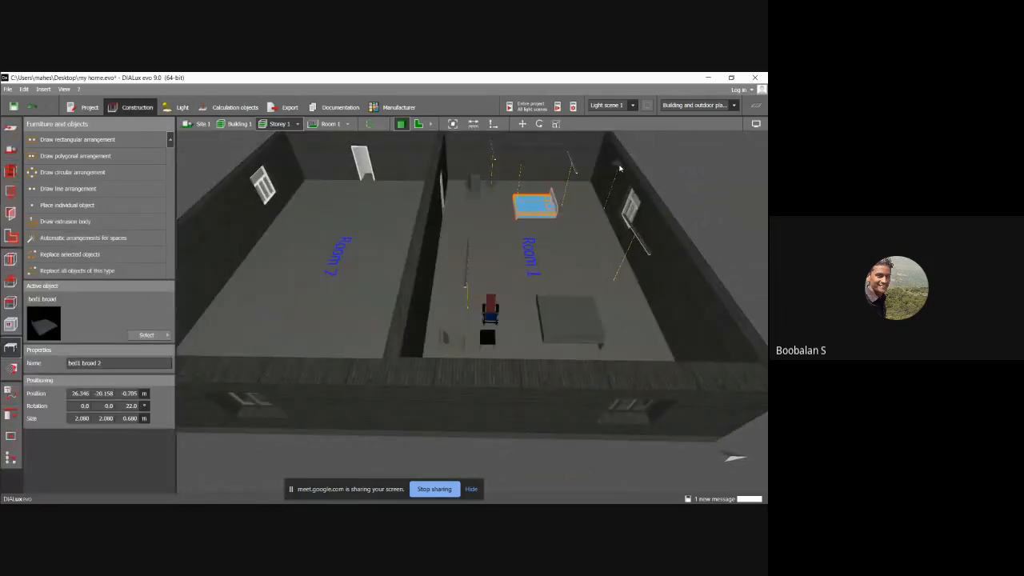
pyautogui.doubleClick(620, 168)
pyautogui.moveTo(615, 172)
pyautogui.mouseDown(button='right')
pyautogui.moveTo(613, 196)
pyautogui.moveTo(614, 176)
pyautogui.mouseUp(button='right')
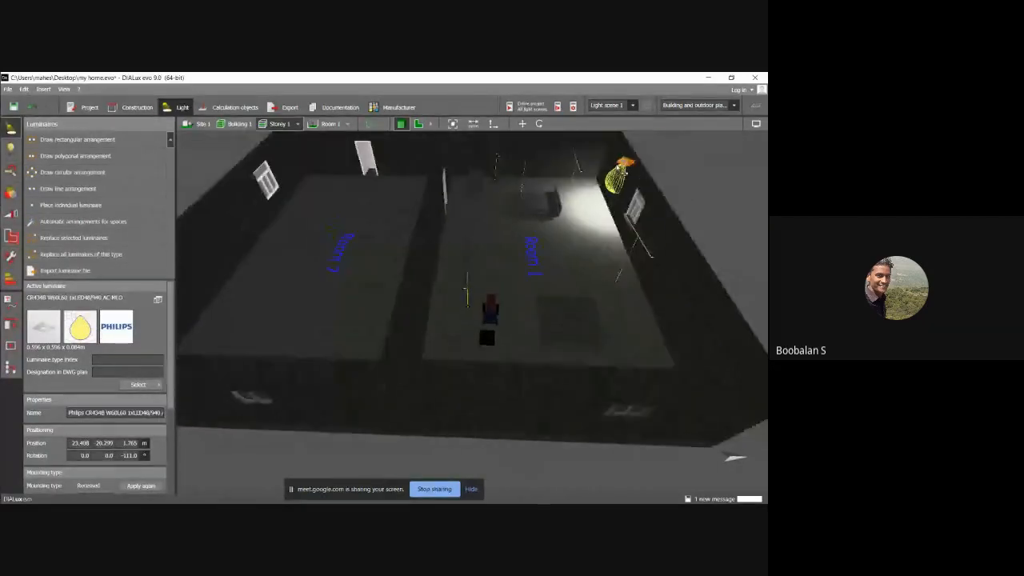
pyautogui.click(524, 124)
pyautogui.moveTo(616, 176); pyautogui.dragTo(591, 208)
# Step: Move the 62x80 oval table at Room 1's far end a little further into the room, beside the partition wall
pyautogui.click(493, 188)
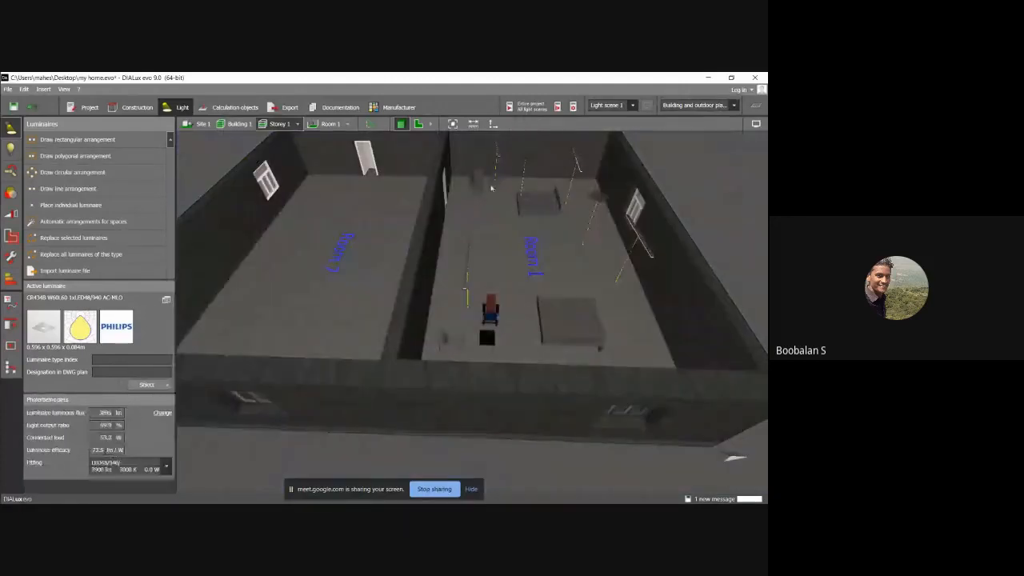
pyautogui.click(493, 185)
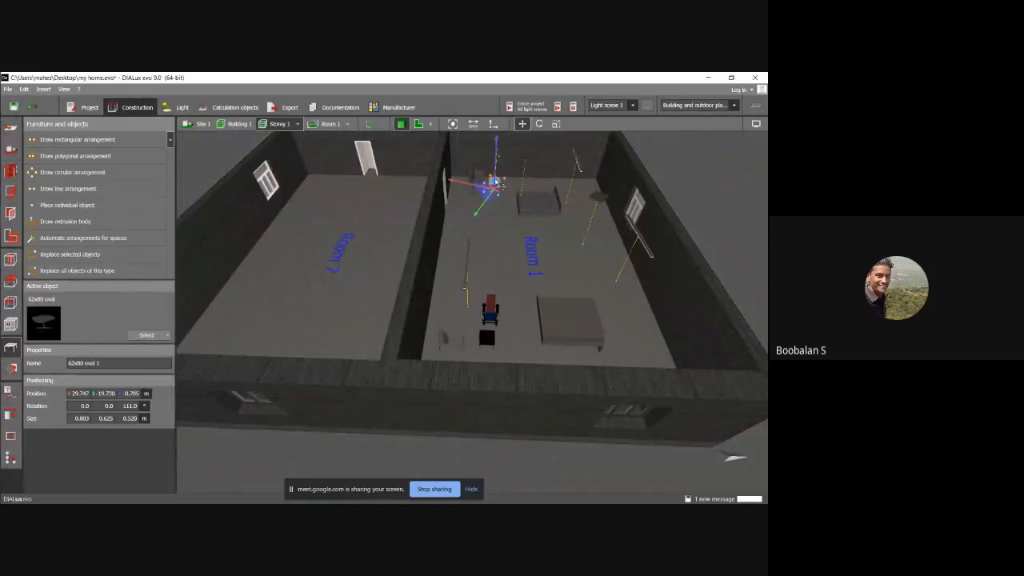
pyautogui.moveTo(495, 183); pyautogui.dragTo(482, 205)
pyautogui.click(694, 175)
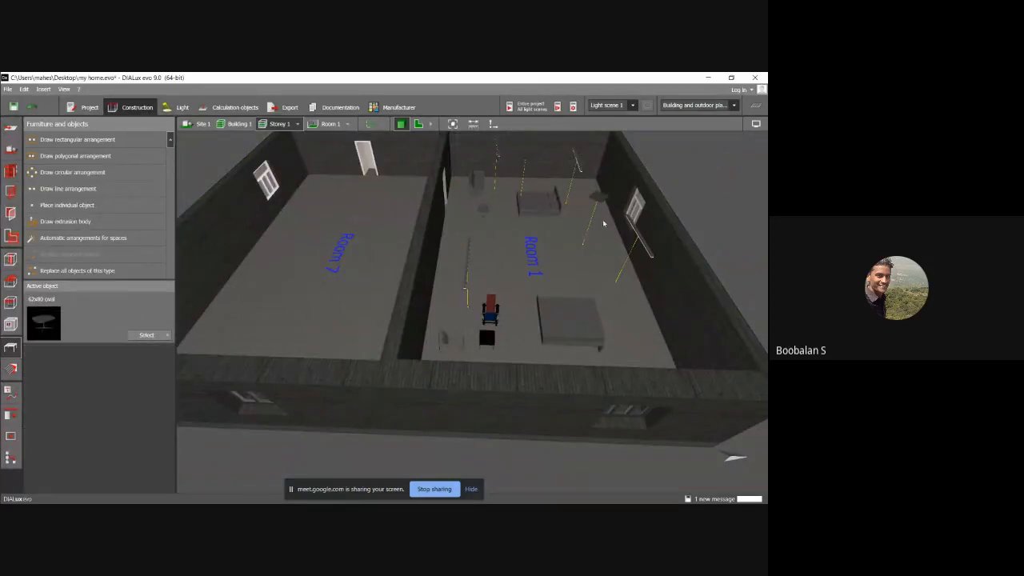
# Step: Move the other CR434B luminaire from above the far bed to beside the door in the partition wall
pyautogui.moveTo(563, 224); pyautogui.dragTo(606, 183, button='right')
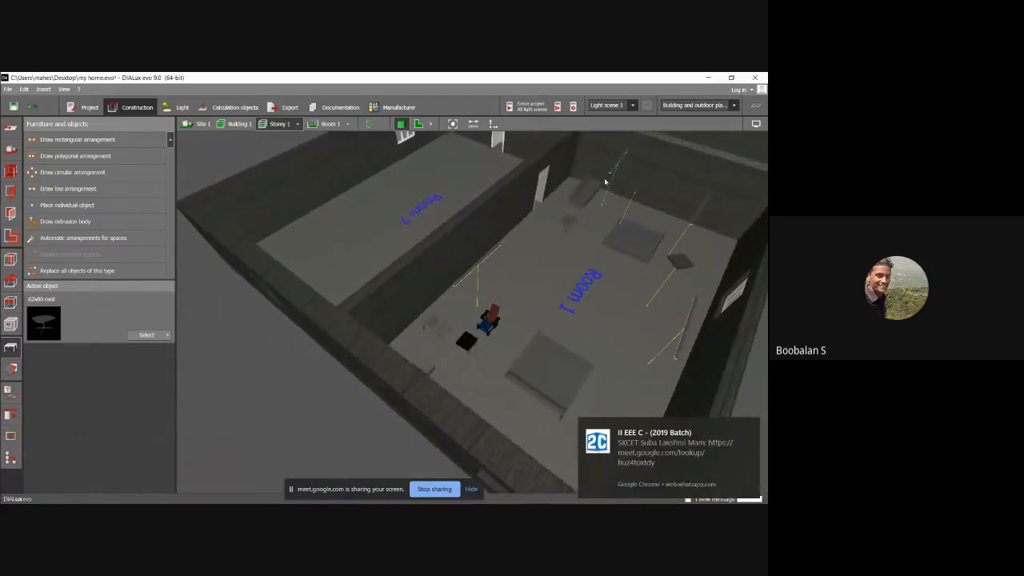
pyautogui.doubleClick(641, 185)
pyautogui.click(522, 125)
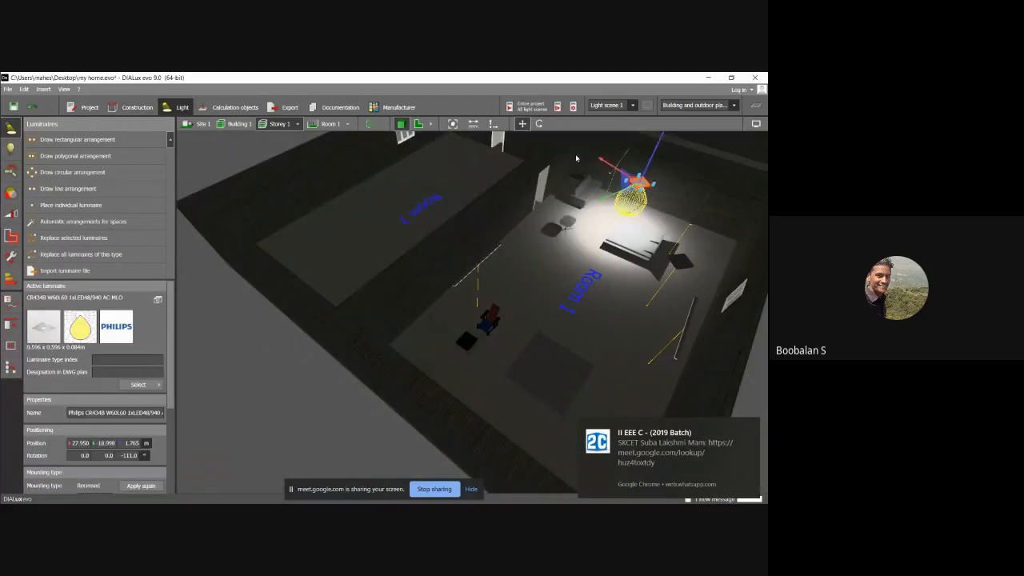
pyautogui.moveTo(638, 182); pyautogui.dragTo(554, 208)
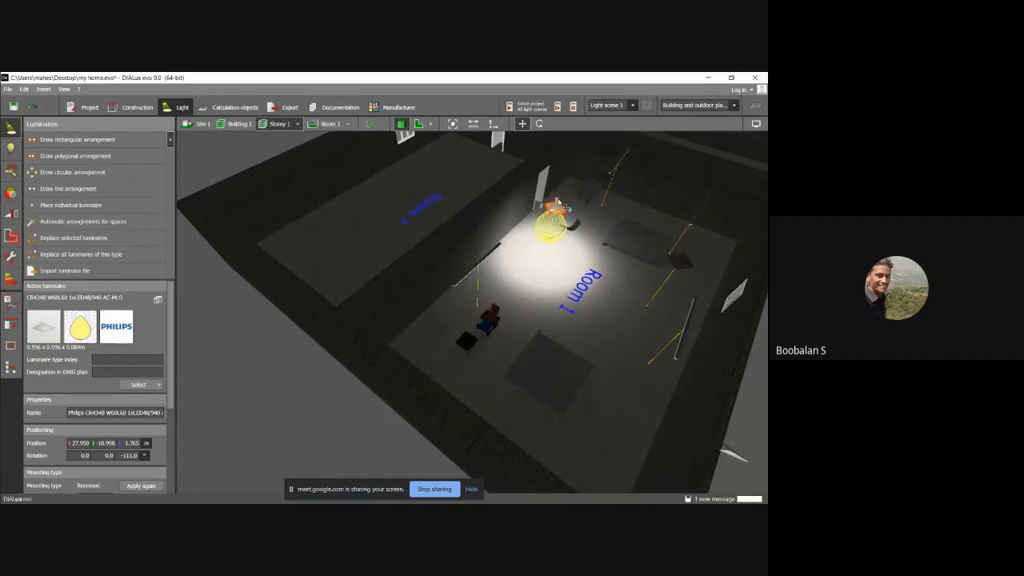
pyautogui.doubleClick(637, 242)
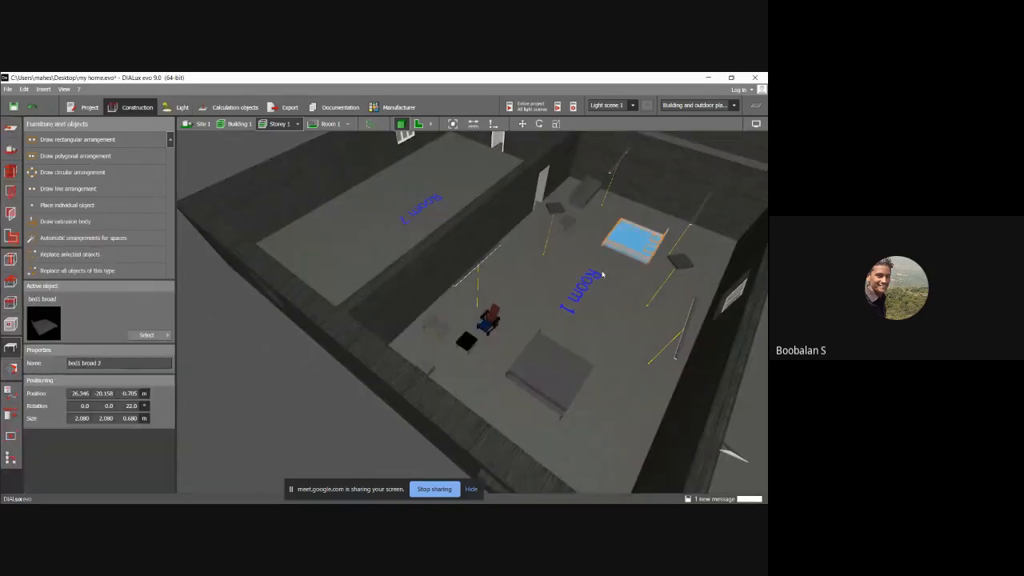
# Step: Add an automatic arrangement of CR434B luminaires to the whole of Room 1
pyautogui.moveTo(573, 284); pyautogui.dragTo(516, 260, button='right')
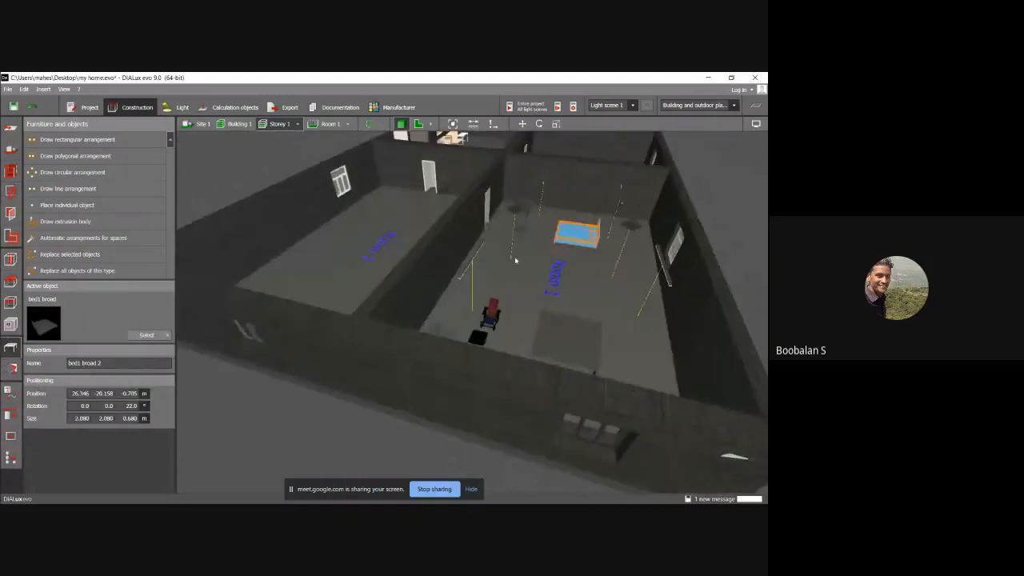
pyautogui.moveTo(392, 233); pyautogui.dragTo(393, 255, button='right')
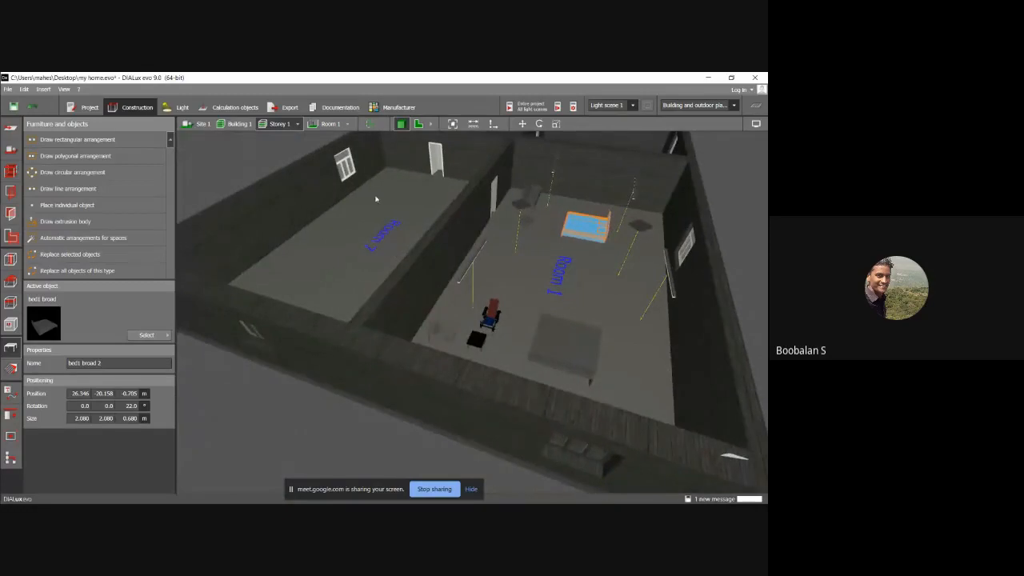
pyautogui.moveTo(375, 199); pyautogui.dragTo(407, 200, button='right')
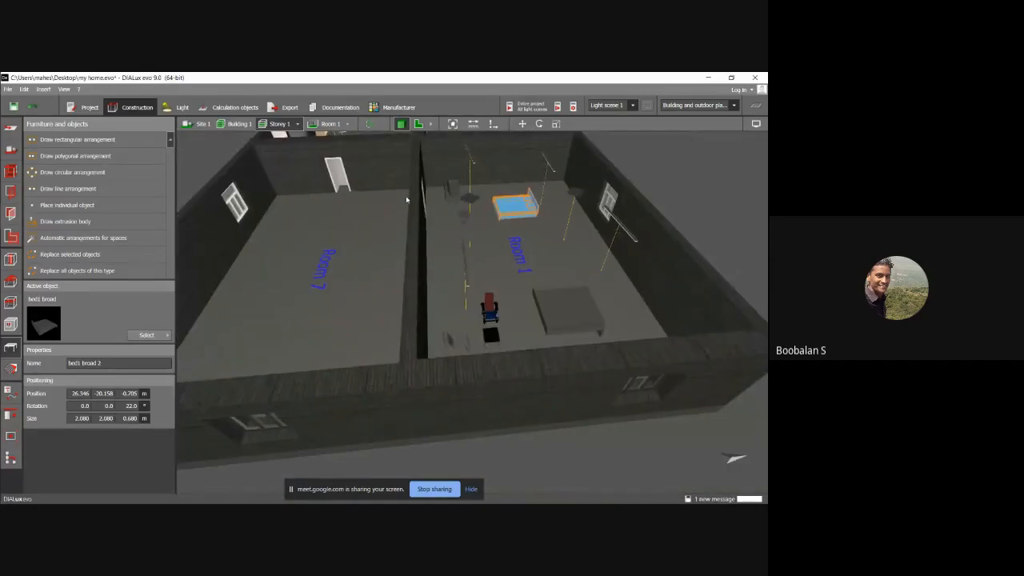
pyautogui.click(177, 107)
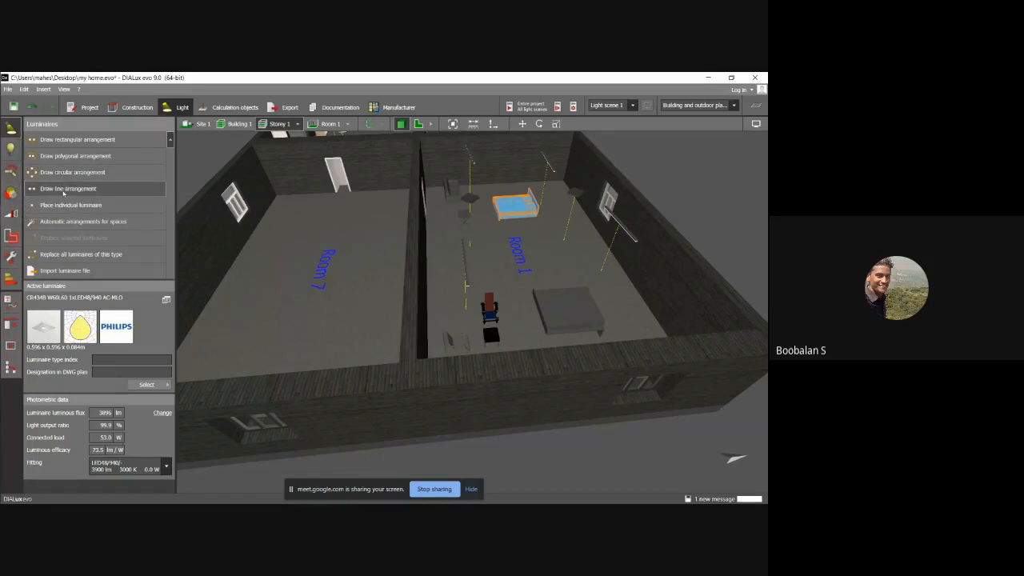
pyautogui.moveTo(510, 207)
pyautogui.mouseDown(button='right')
pyautogui.moveTo(497, 209)
pyautogui.moveTo(508, 212)
pyautogui.mouseUp(button='right')
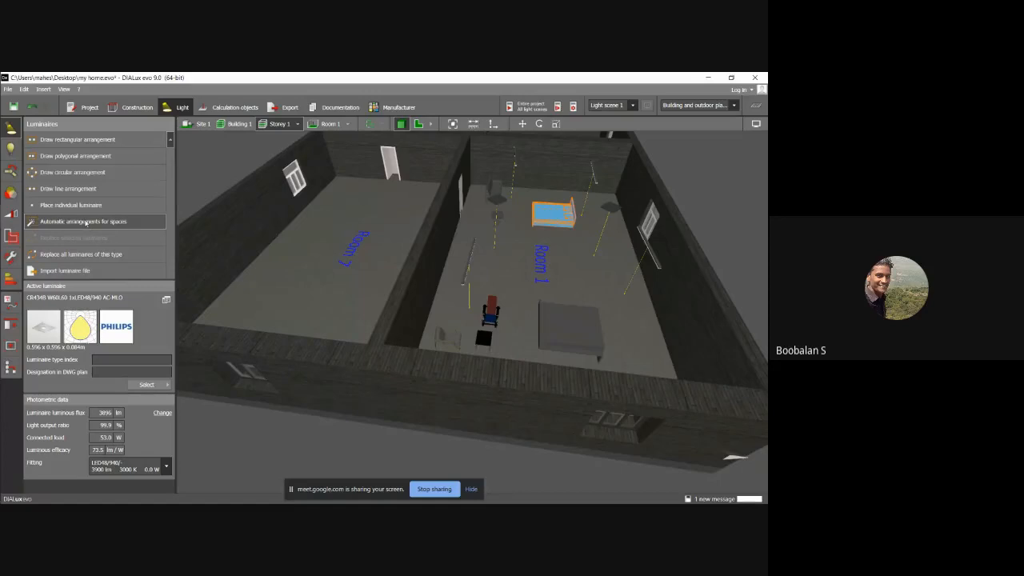
pyautogui.click(86, 222)
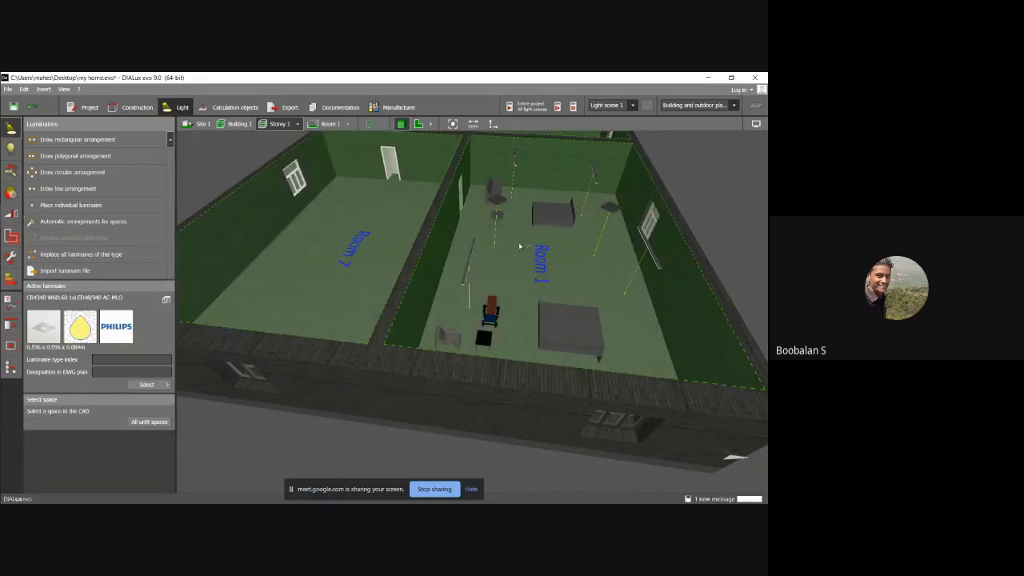
pyautogui.click(475, 248)
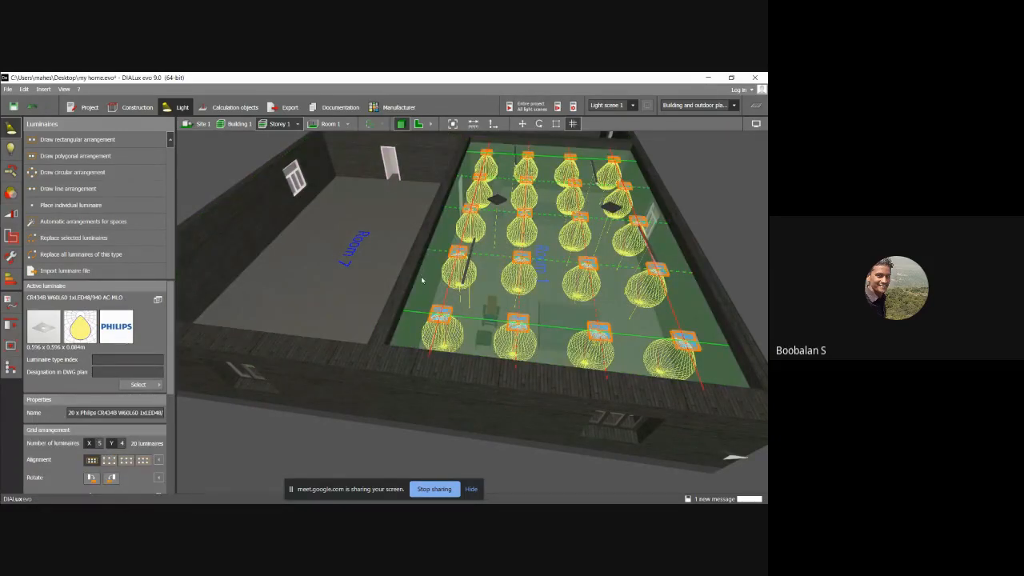
# Step: Remove the automatic arrangement of CR434B luminaires from Room 1
pyautogui.moveTo(421, 278); pyautogui.dragTo(438, 293, button='right')
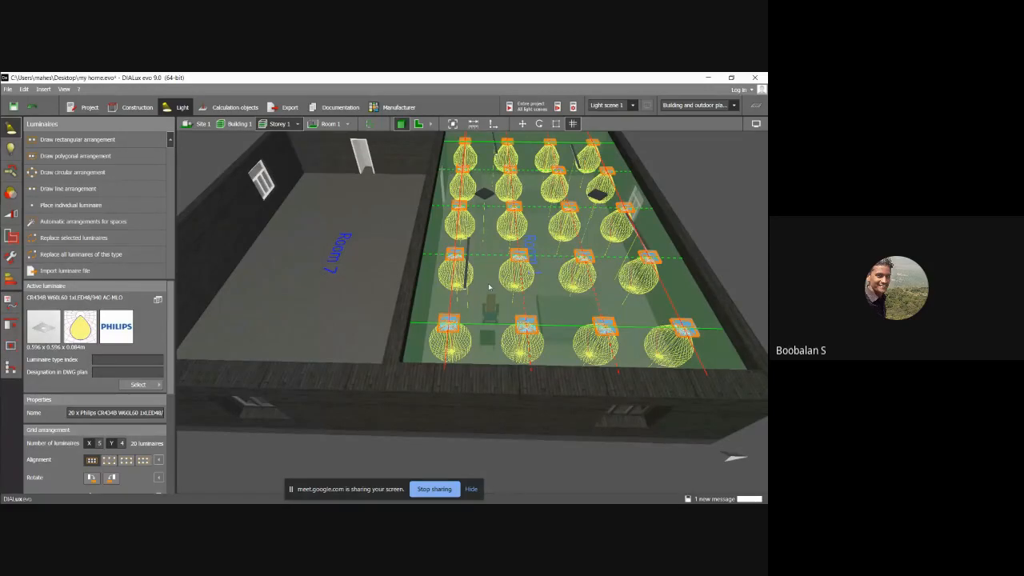
pyautogui.click(395, 268)
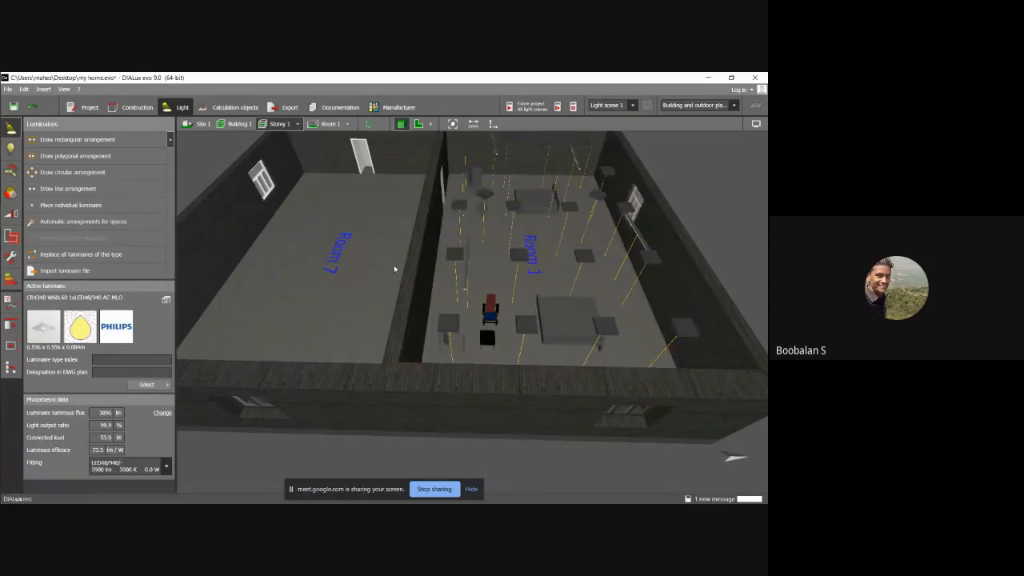
pyautogui.press('Delete')
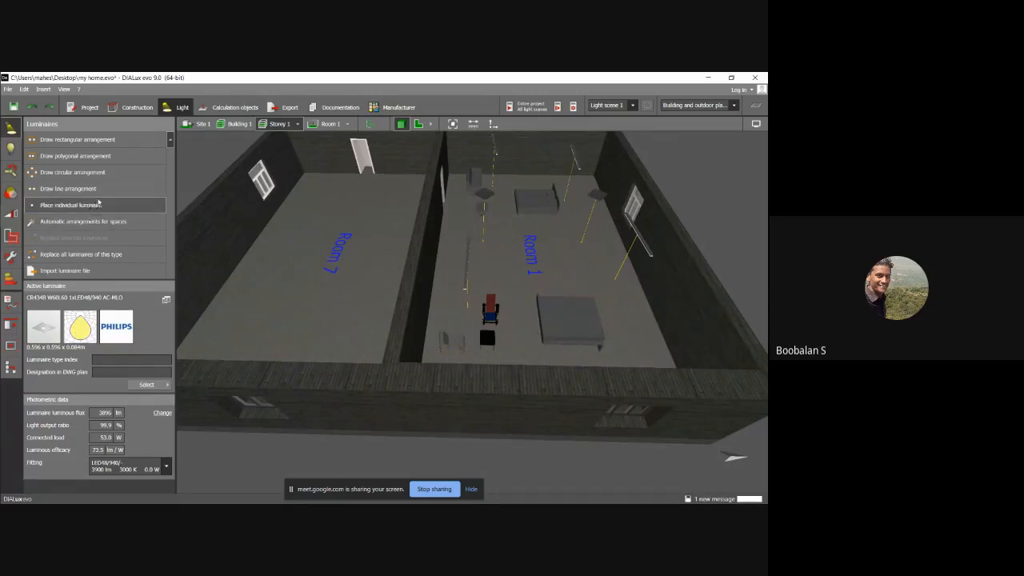
# Step: Draw a circular arrangement of CR434B luminaires with a radius of about 2.65 m at Room 7's window wall, and dismiss the save prompt
pyautogui.click(66, 173)
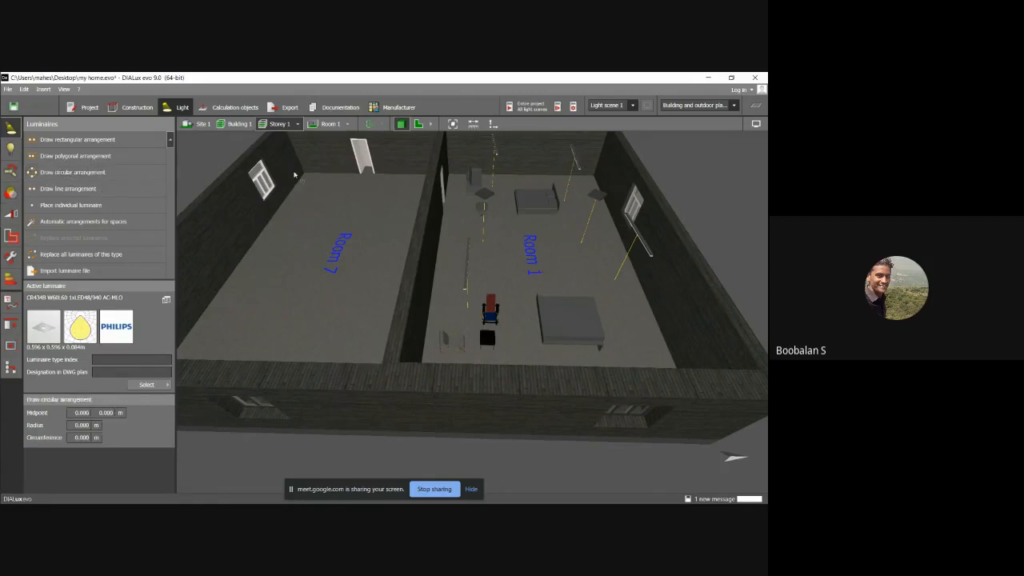
pyautogui.click(251, 220)
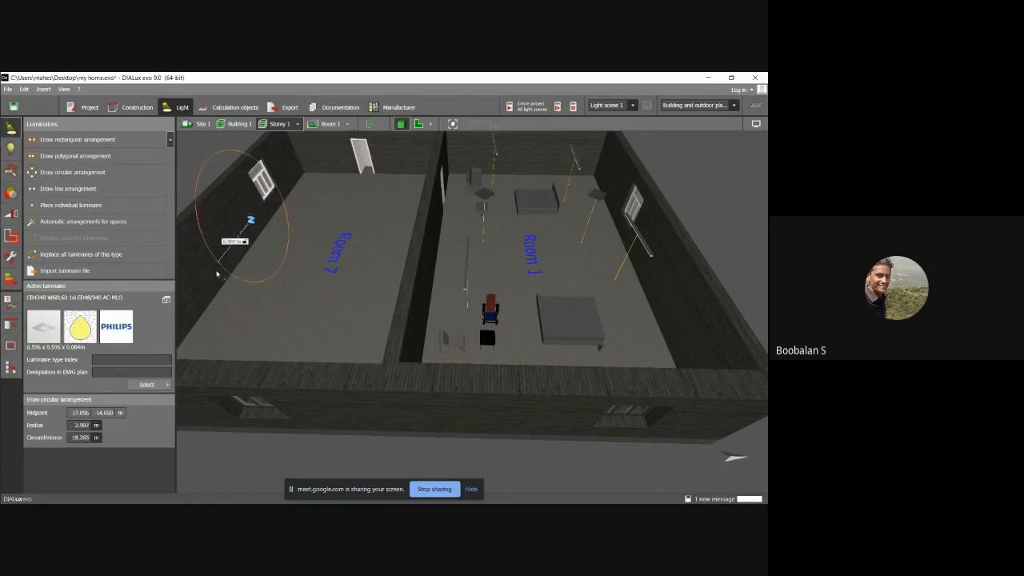
pyautogui.click(279, 242)
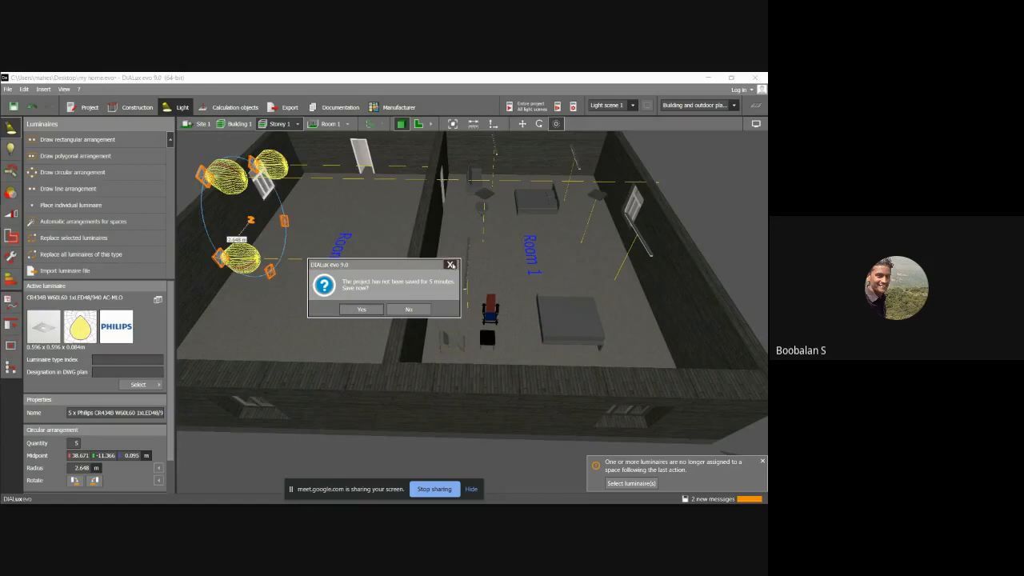
pyautogui.click(450, 265)
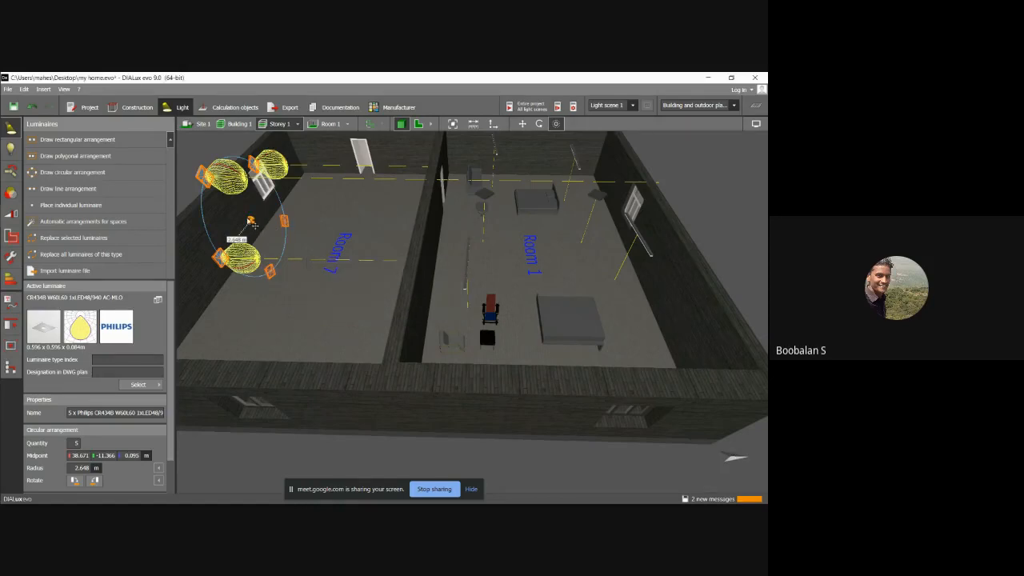
# Step: Shift the circular arrangement at Room 7's window wall slightly and rotate it to lie horizontally with its luminaires facing the floor
pyautogui.moveTo(251, 221); pyautogui.dragTo(212, 212)
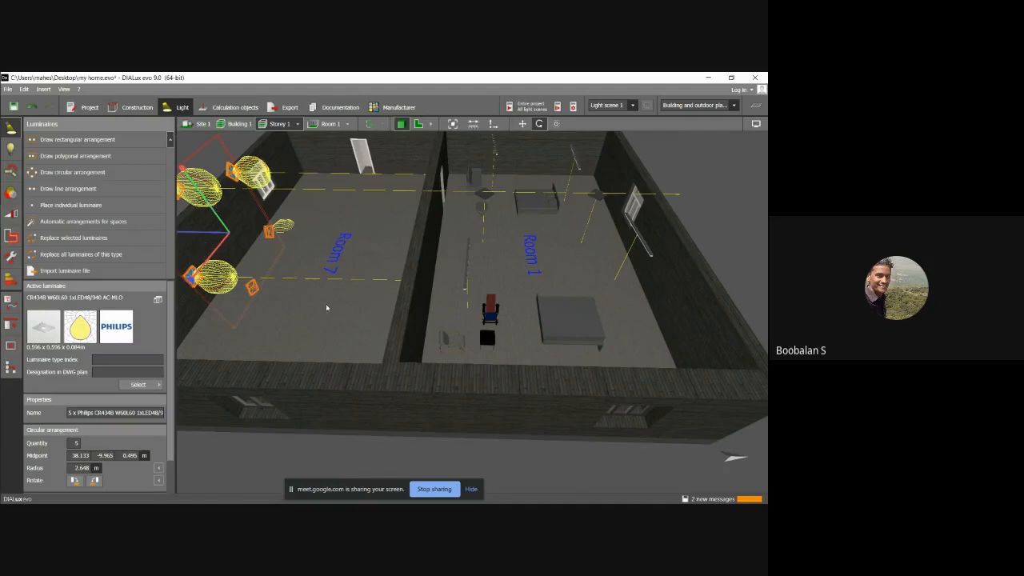
pyautogui.moveTo(288, 362)
pyautogui.mouseDown(button='right')
pyautogui.moveTo(372, 366)
pyautogui.moveTo(262, 353)
pyautogui.moveTo(265, 342)
pyautogui.moveTo(280, 356)
pyautogui.mouseUp(button='right')
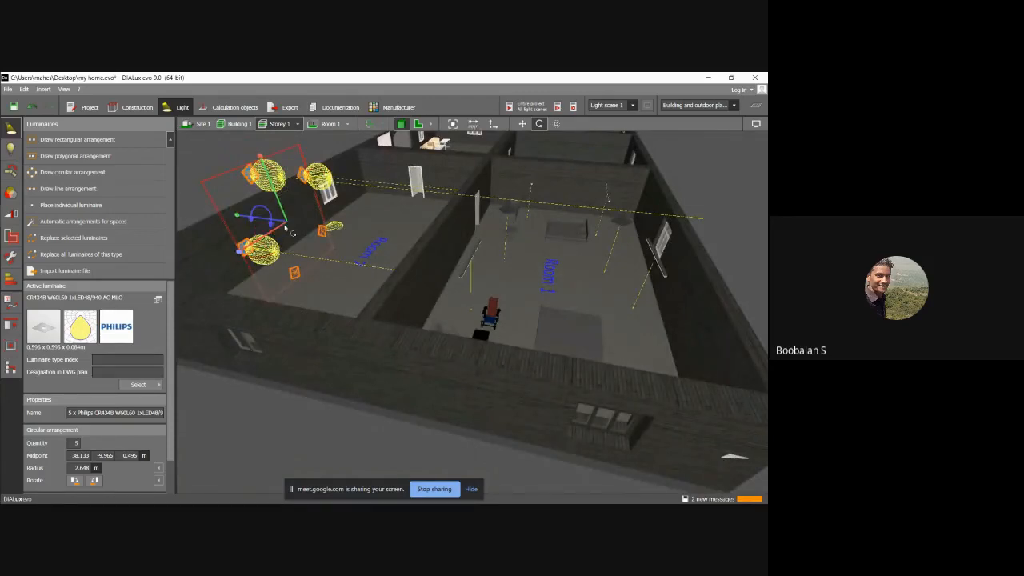
pyautogui.moveTo(286, 233)
pyautogui.mouseDown()
pyautogui.moveTo(300, 247)
pyautogui.moveTo(267, 236)
pyautogui.moveTo(313, 243)
pyautogui.moveTo(285, 218)
pyautogui.mouseUp()
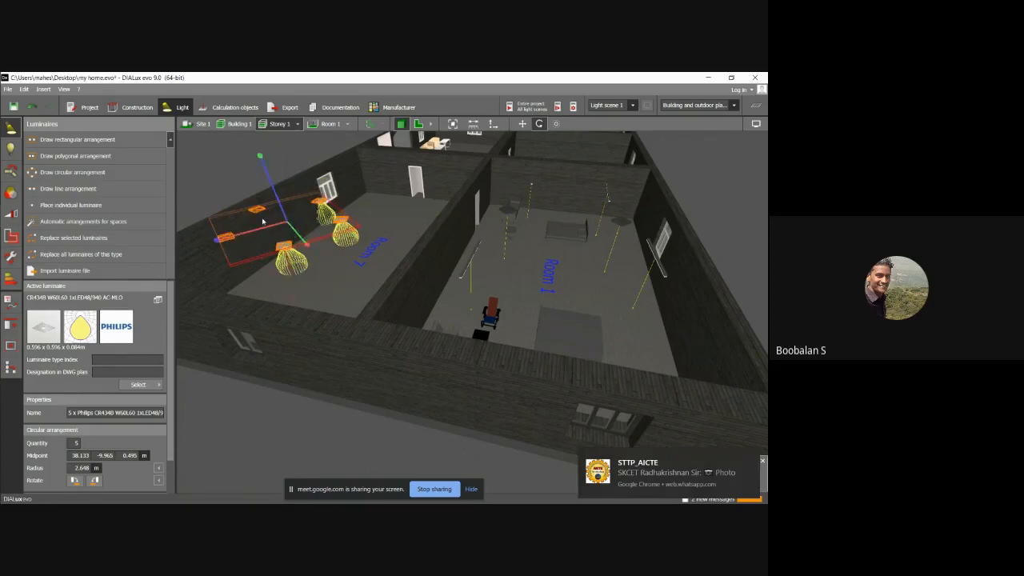
# Step: Move the circular arrangement away from the window wall so that all its luminaires lie inside Room 7
pyautogui.click(522, 124)
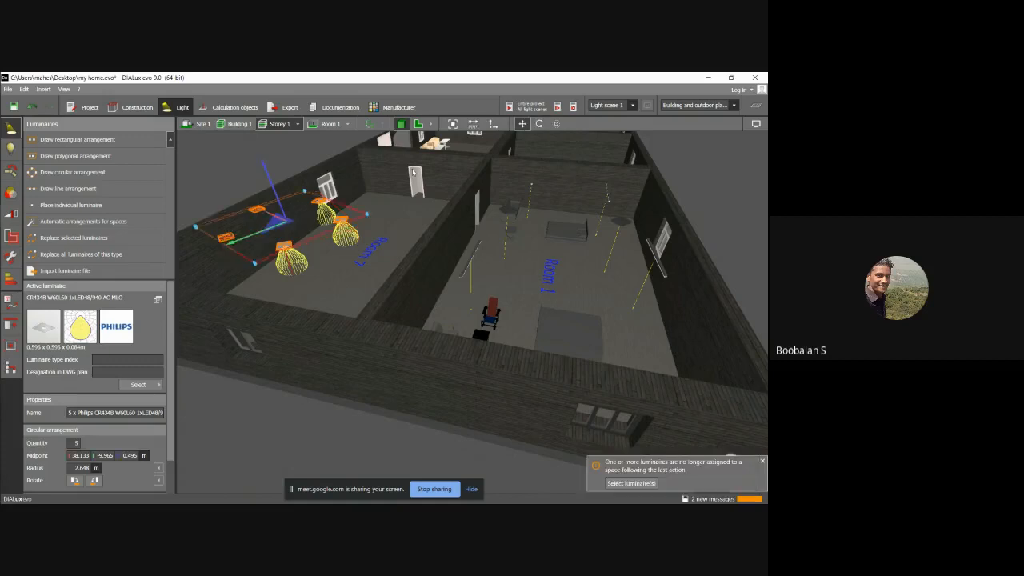
pyautogui.moveTo(304, 230); pyautogui.dragTo(589, 210, button='right')
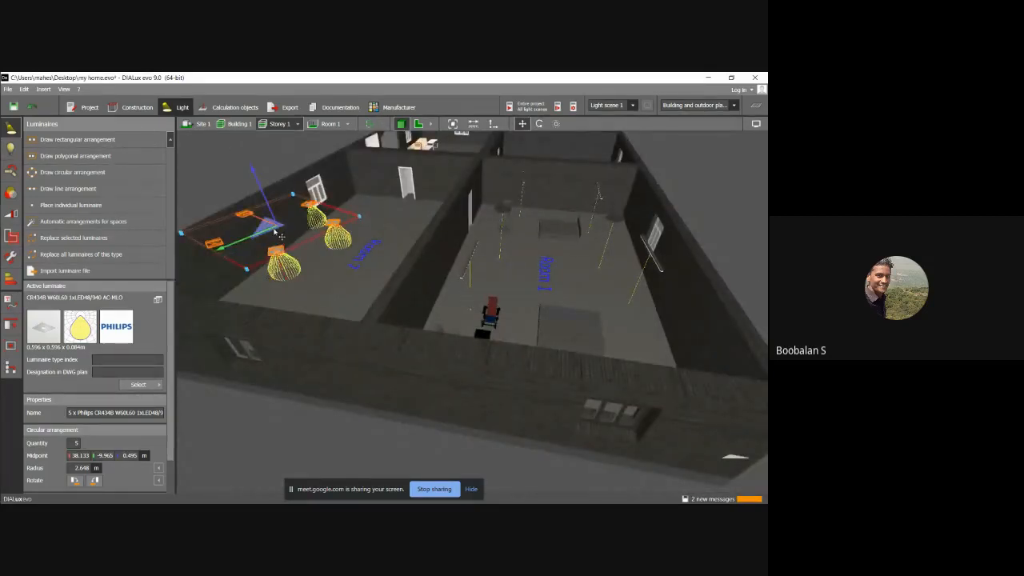
pyautogui.moveTo(280, 246); pyautogui.dragTo(344, 234)
pyautogui.click(321, 272)
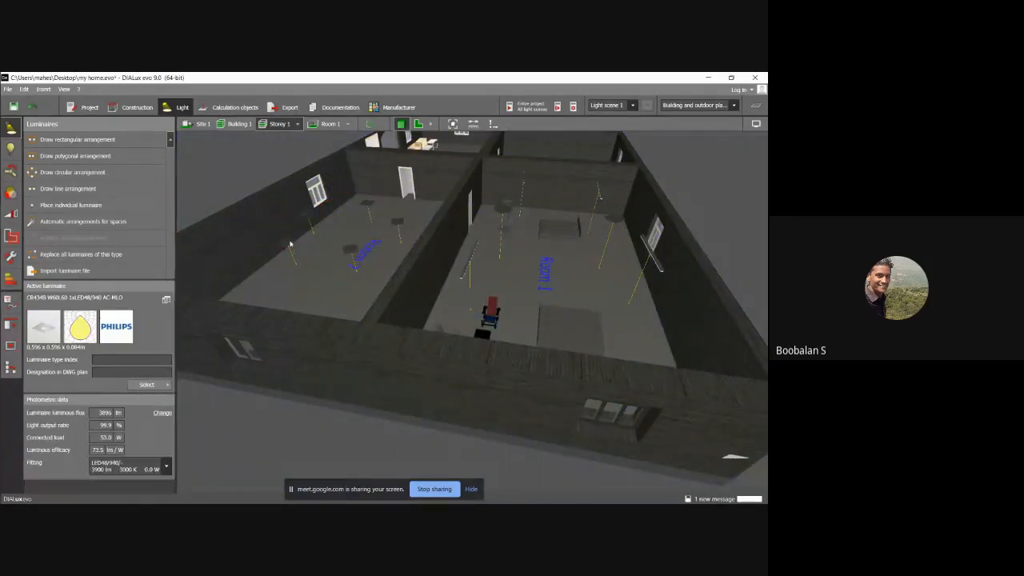
pyautogui.click(291, 244)
pyautogui.click(306, 214)
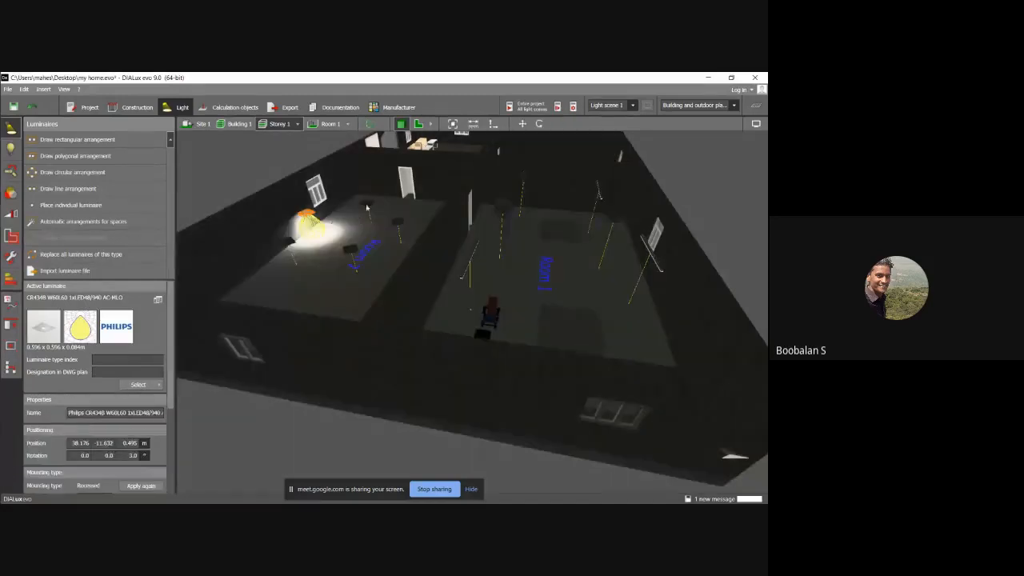
pyautogui.moveTo(367, 208); pyautogui.dragTo(368, 210)
pyautogui.click(380, 242)
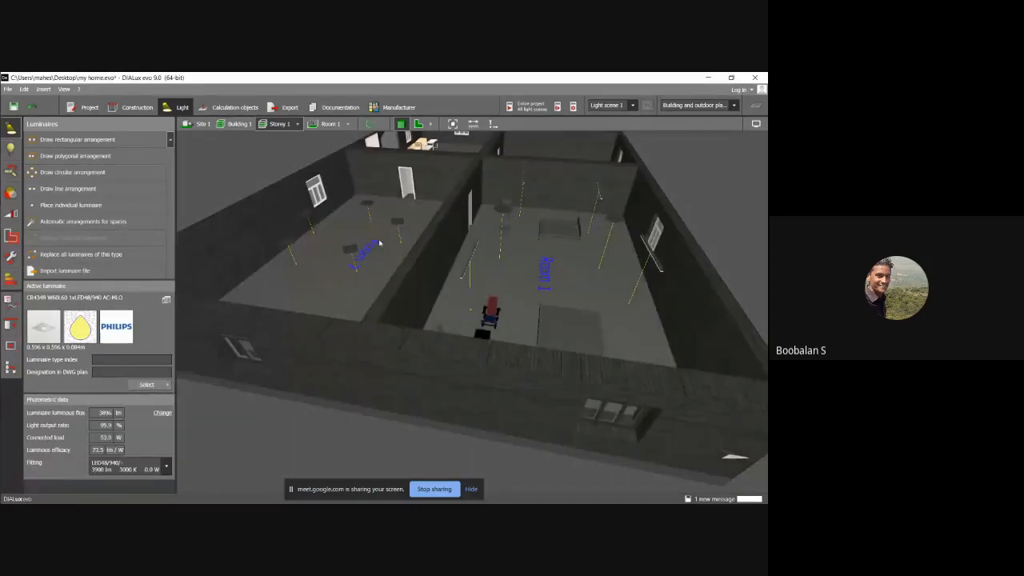
# Step: Try a radius of 5 m for Room 7's circular luminaire arrangement, and undo the change
pyautogui.click(330, 253)
pyautogui.scroll(5, 328, 247)
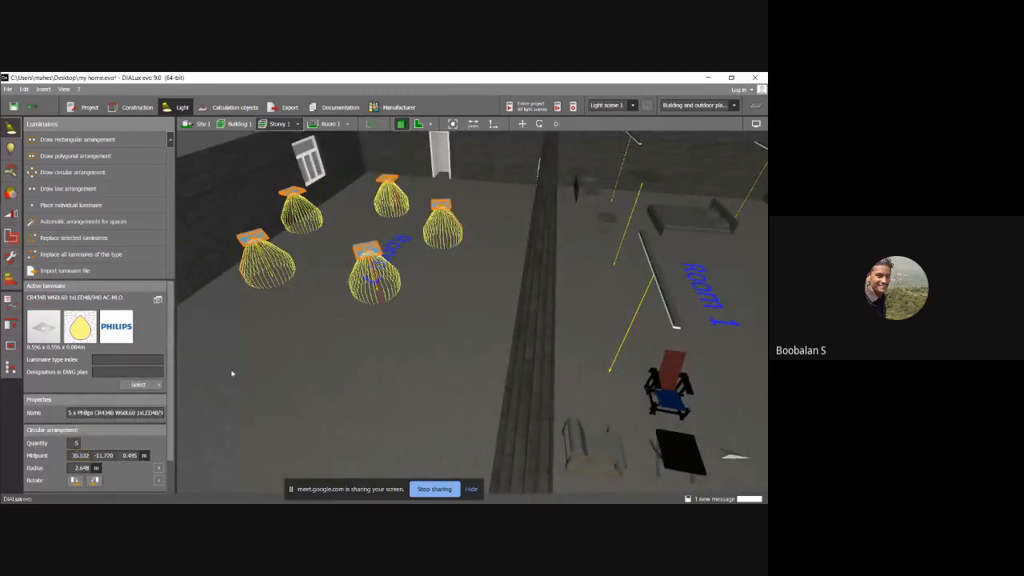
pyautogui.click(83, 468)
pyautogui.write('5')
pyautogui.press('Return')
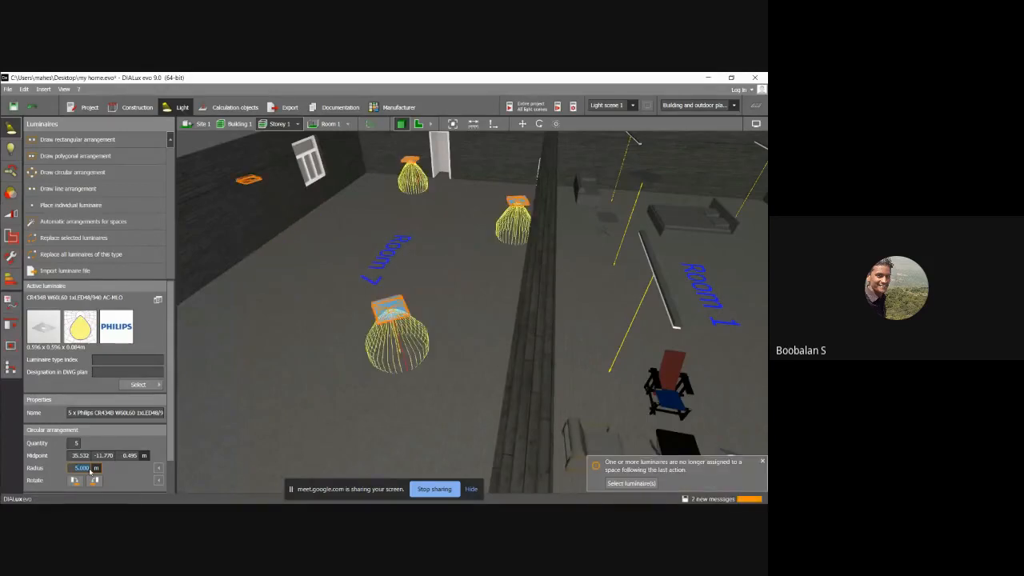
pyautogui.click(89, 468)
pyautogui.hotkey('ctrl', 'z')
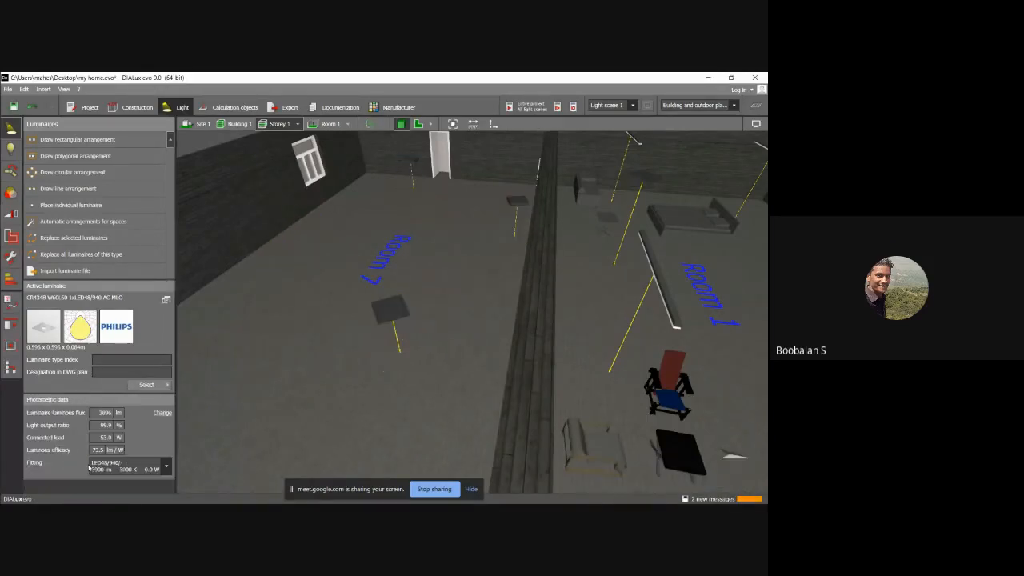
# Step: Try smaller radii of 4 m and 3 m for Room 7's circular arrangement, and set the radius to 3.2 m
pyautogui.click(81, 470)
pyautogui.write('4')
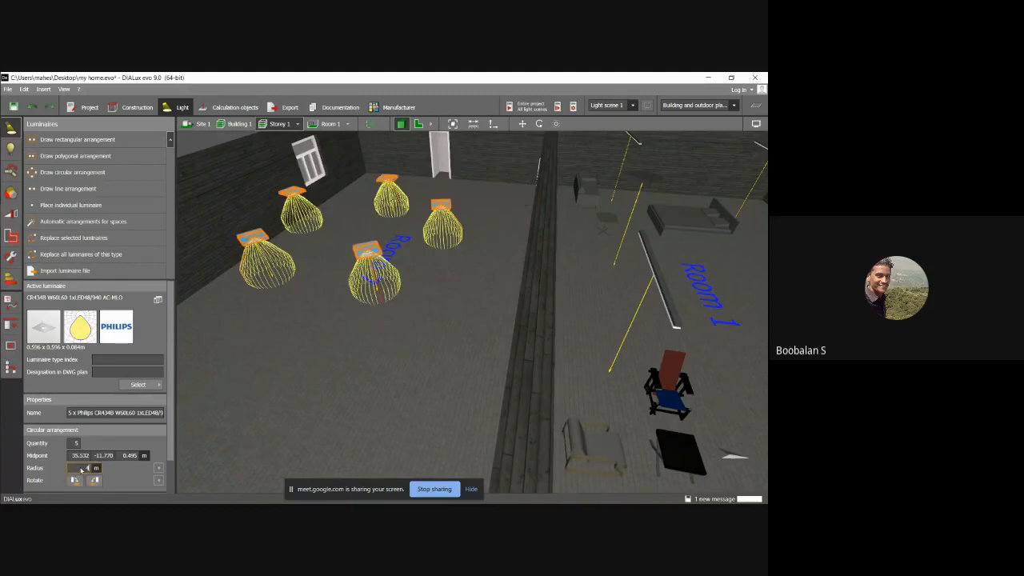
pyautogui.press('Return')
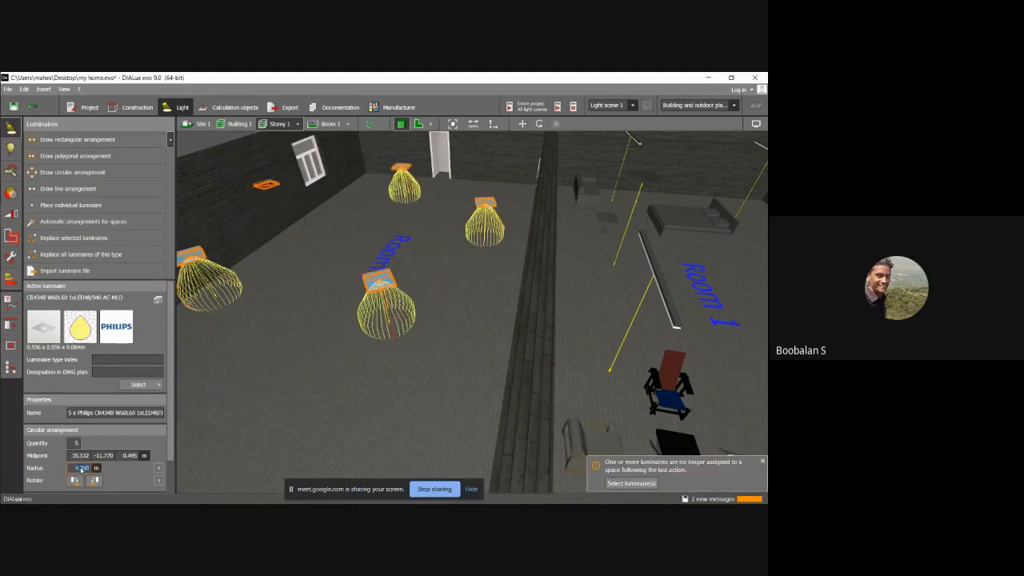
pyautogui.write('3')
pyautogui.press('Return')
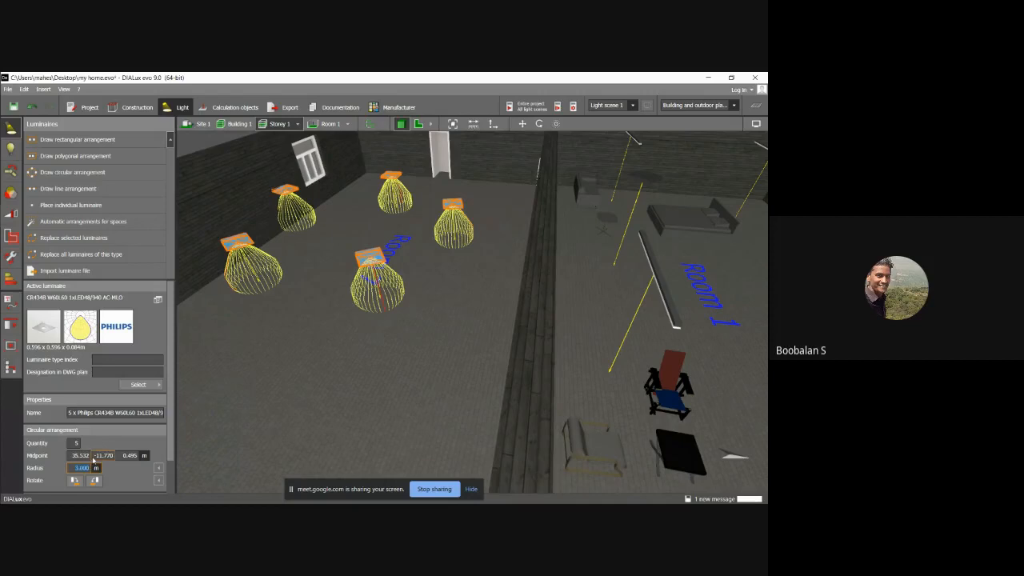
pyautogui.write('3.2')
pyautogui.press('Return')
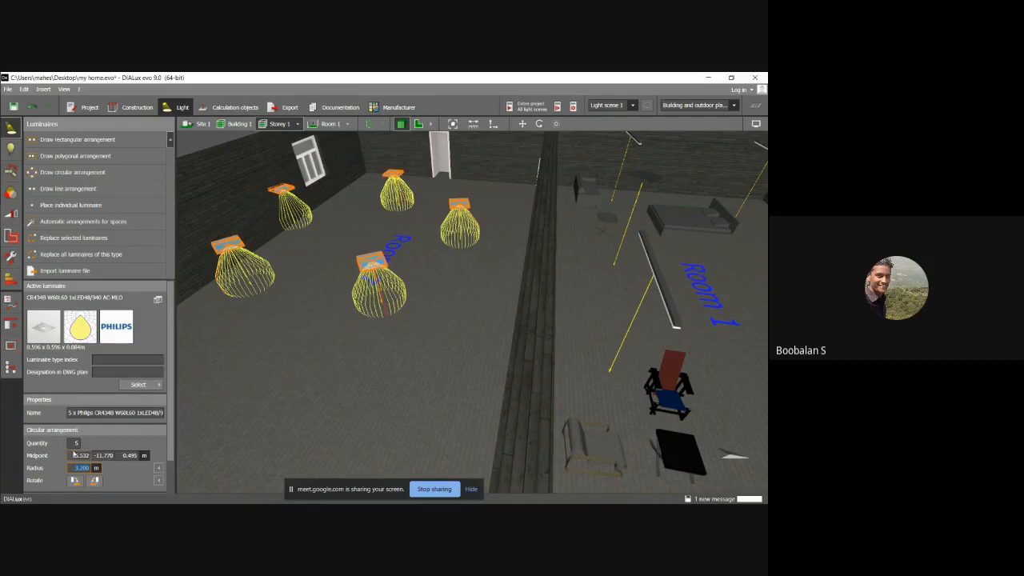
# Step: Move the circular arrangement further towards the middle of Room 7, to a midpoint of about 34.1, -10.7 m
pyautogui.moveTo(261, 412); pyautogui.dragTo(227, 396, button='right')
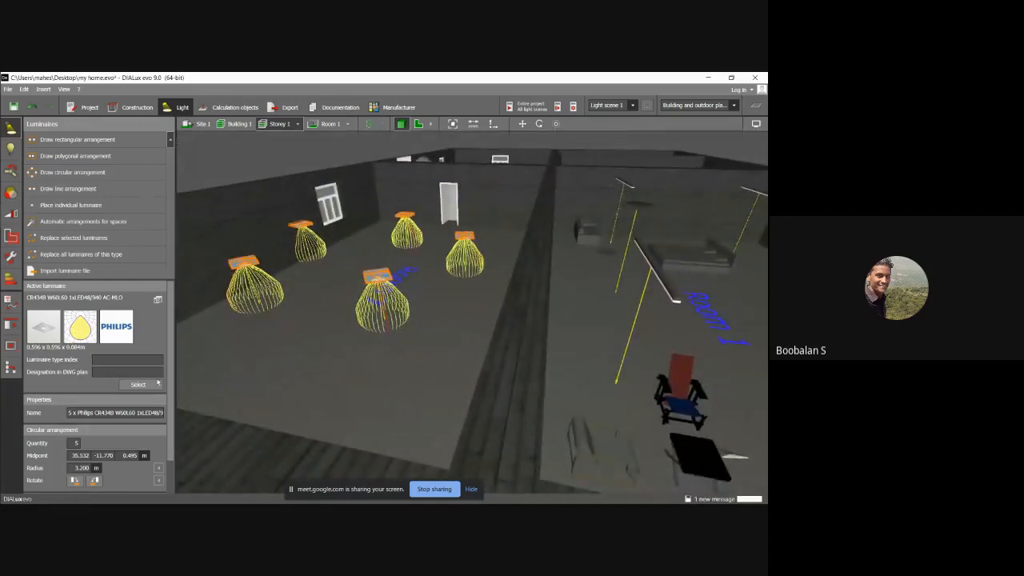
pyautogui.click(521, 123)
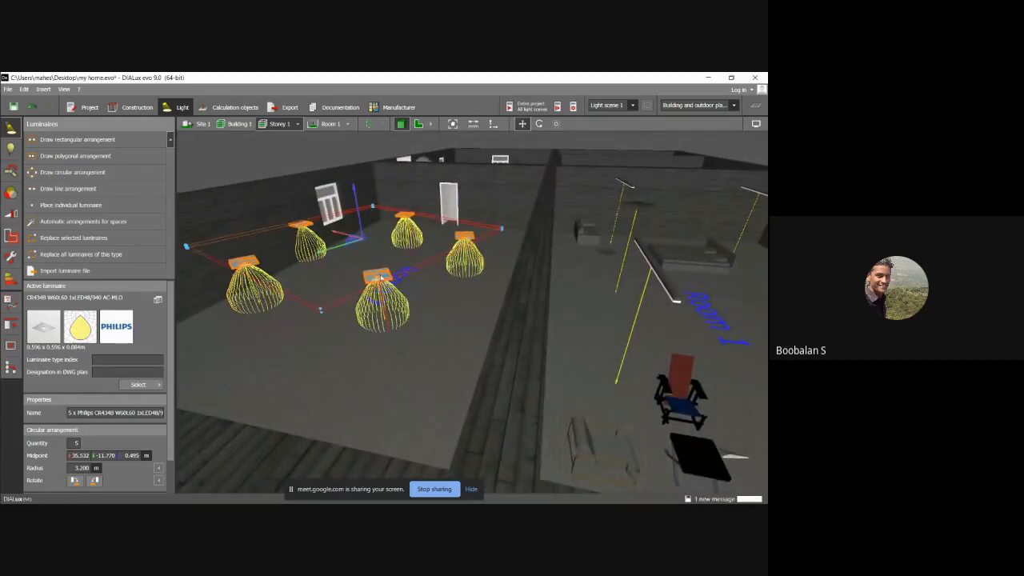
pyautogui.moveTo(364, 240)
pyautogui.mouseDown()
pyautogui.moveTo(358, 234)
pyautogui.moveTo(367, 256)
pyautogui.mouseUp()
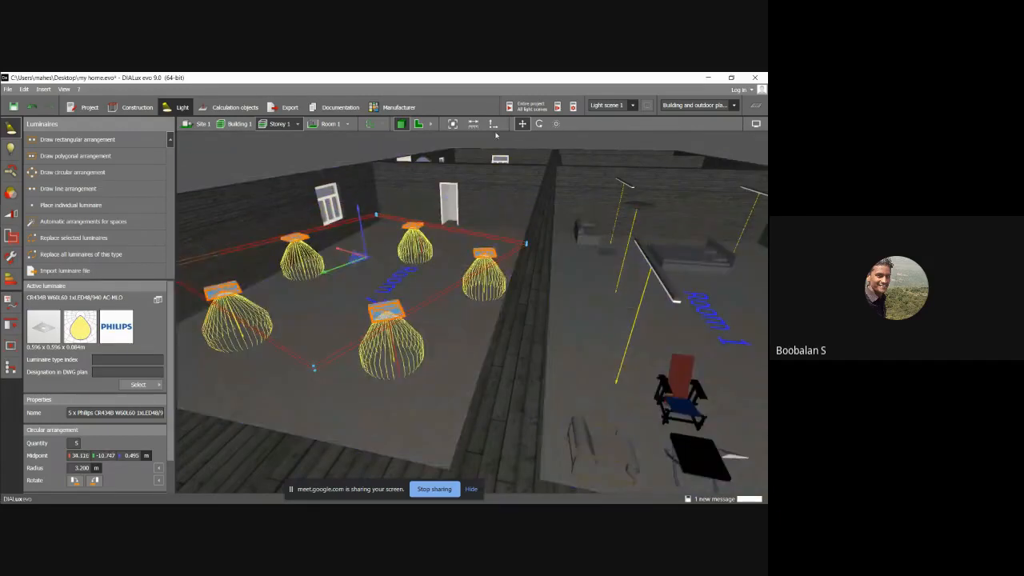
# Step: Try light centre heights of 1 m and 1.5 m in the mounting settings of Room 7's circular arrangement
pyautogui.scroll(-2, 172, 385)
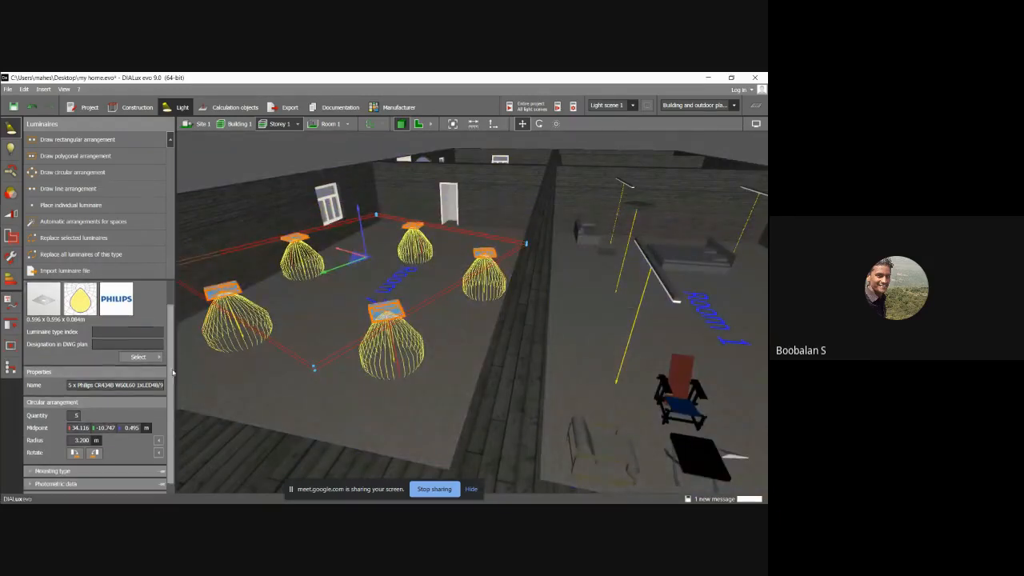
pyautogui.click(31, 462)
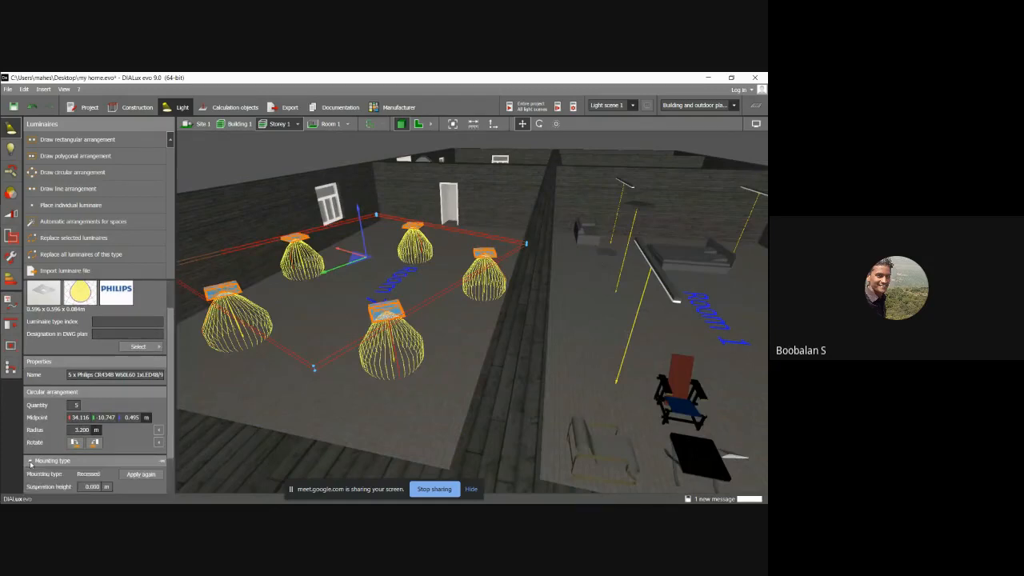
pyautogui.scroll(-1, 171, 356)
pyautogui.scroll(-3, 171, 355)
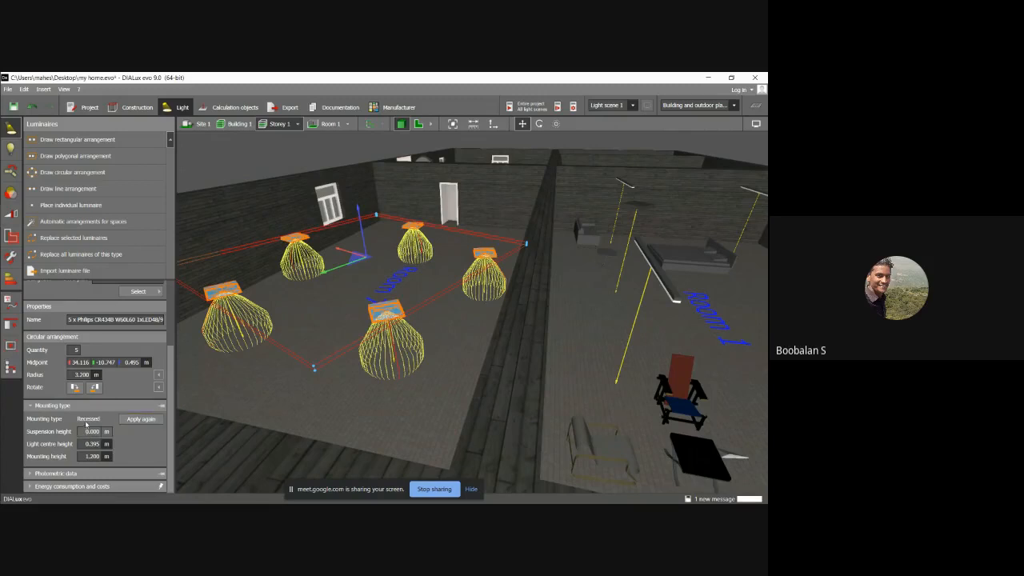
pyautogui.click(109, 444)
pyautogui.write('1')
pyautogui.press('Return')
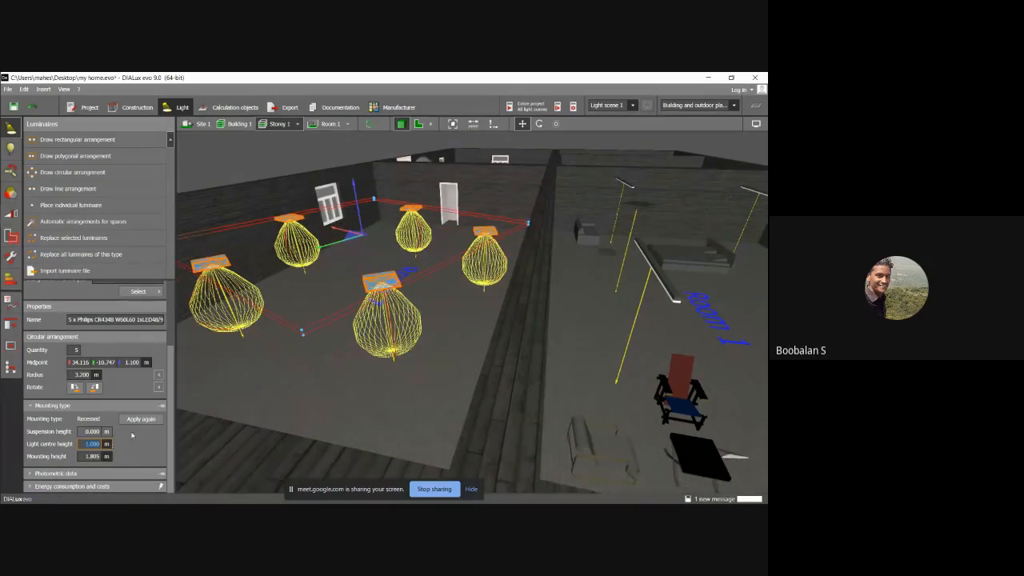
pyautogui.write('1.5')
pyautogui.press('Return')
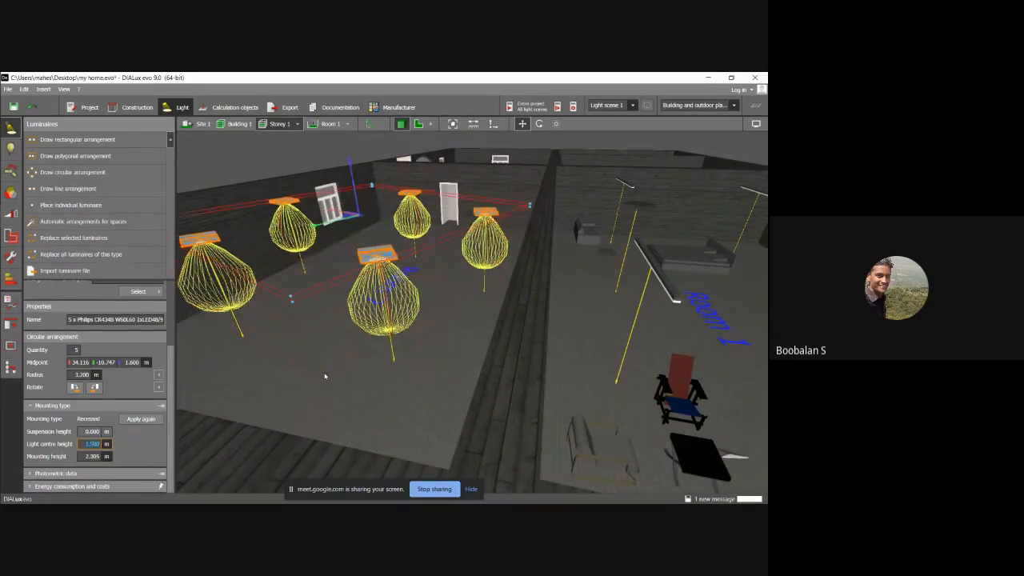
pyautogui.click(323, 358)
# Step: Set the light centre height of Room 7's circular arrangement to 2 m and deselect the arrangement
pyautogui.moveTo(304, 361); pyautogui.dragTo(243, 378, button='right')
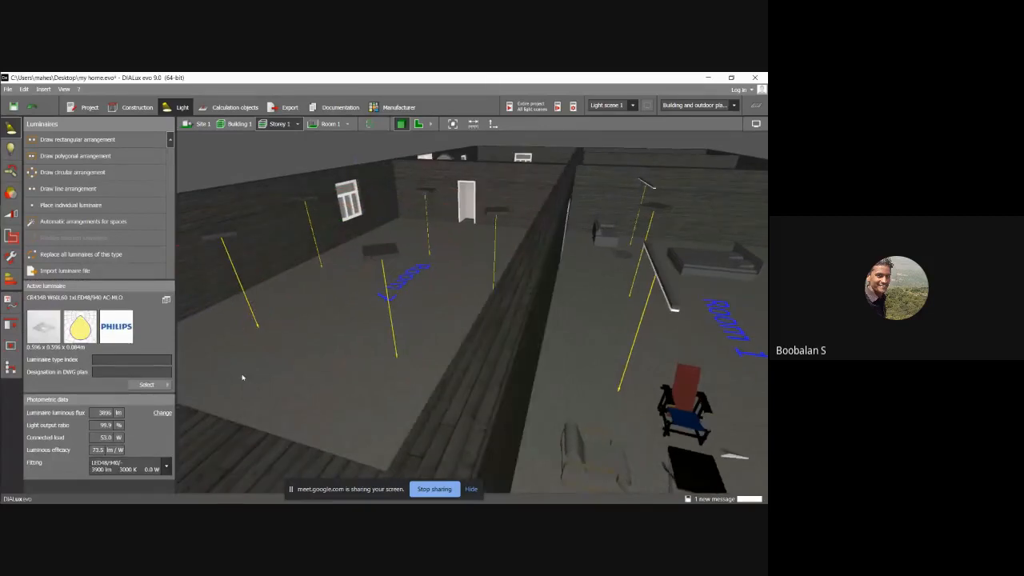
pyautogui.click(376, 256)
pyautogui.click(94, 444)
pyautogui.write('2')
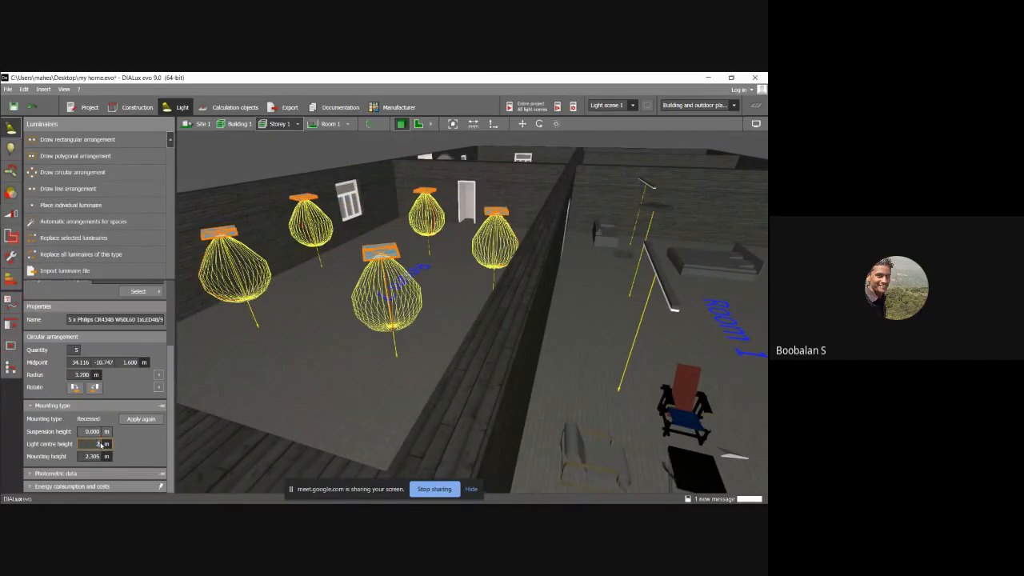
pyautogui.press('Return')
pyautogui.moveTo(333, 350); pyautogui.dragTo(301, 348, button='right')
pyautogui.click(313, 311)
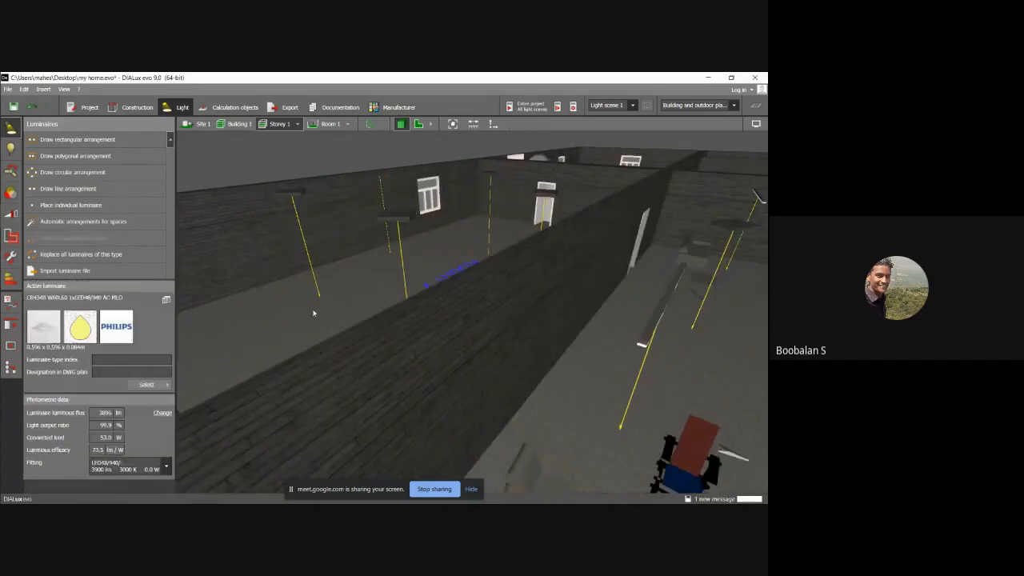
pyautogui.moveTo(264, 295); pyautogui.dragTo(505, 190, button='right')
pyautogui.scroll(-4, 347, 294)
pyautogui.scroll(-2, 347, 294)
pyautogui.scroll(3, 416, 318)
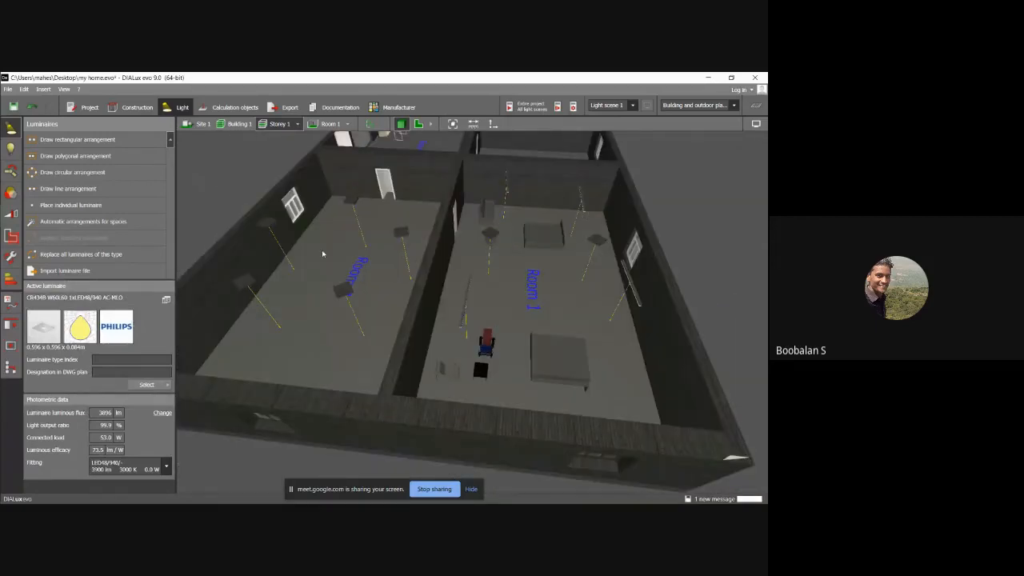
pyautogui.moveTo(327, 244); pyautogui.dragTo(274, 240, button='right')
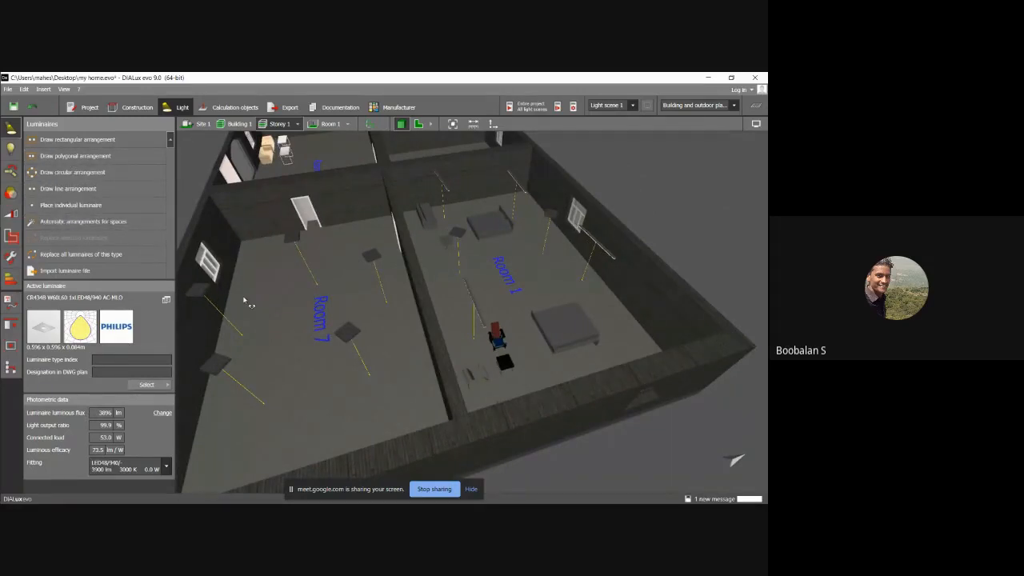
# Step: Open the light scene settings and select the Inside luminaire group of Light scene 1
pyautogui.moveTo(248, 302); pyautogui.dragTo(203, 238, button='right')
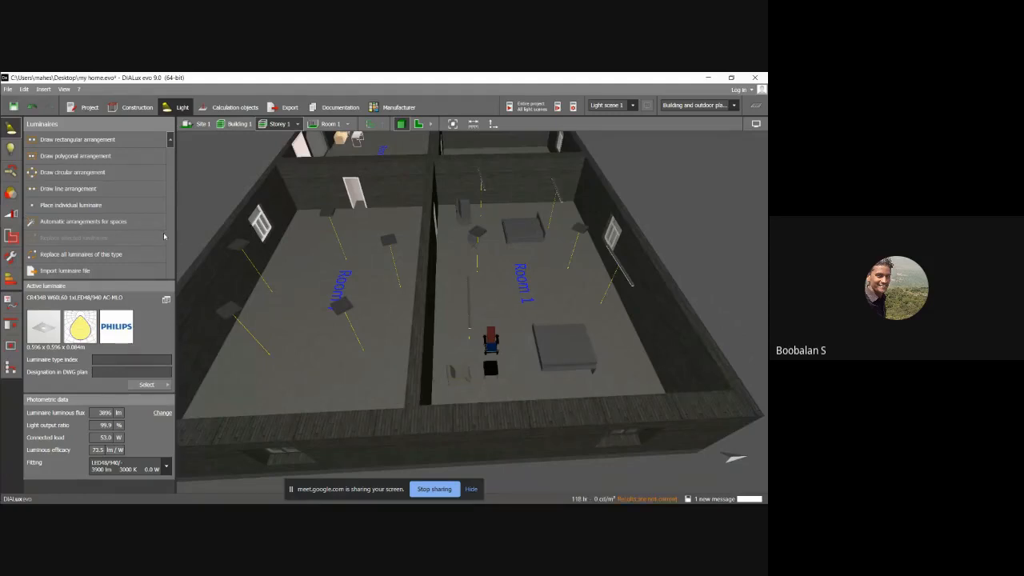
pyautogui.moveTo(297, 259)
pyautogui.mouseDown(button='right')
pyautogui.moveTo(277, 261)
pyautogui.moveTo(286, 268)
pyautogui.mouseUp(button='right')
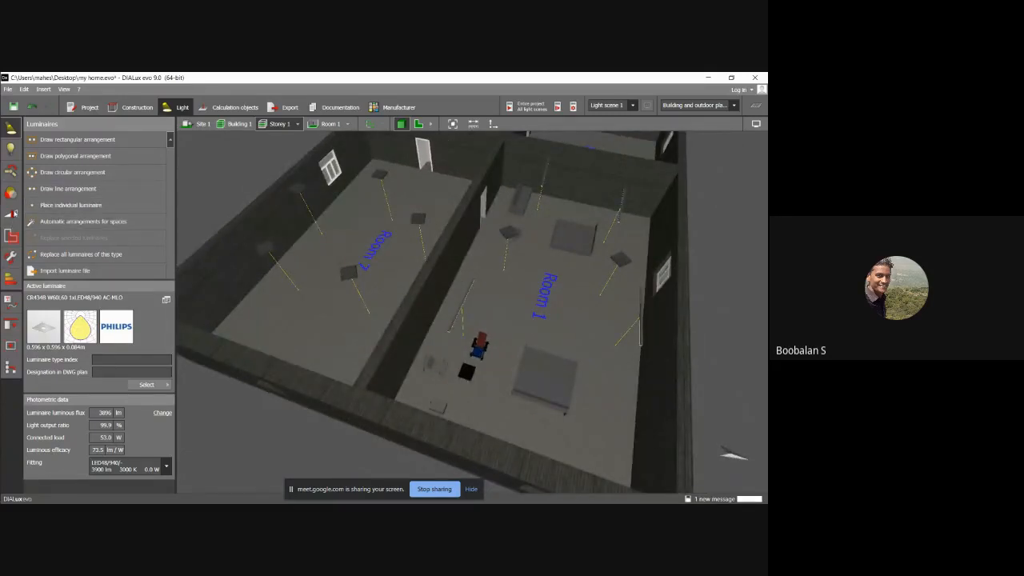
pyautogui.click(11, 214)
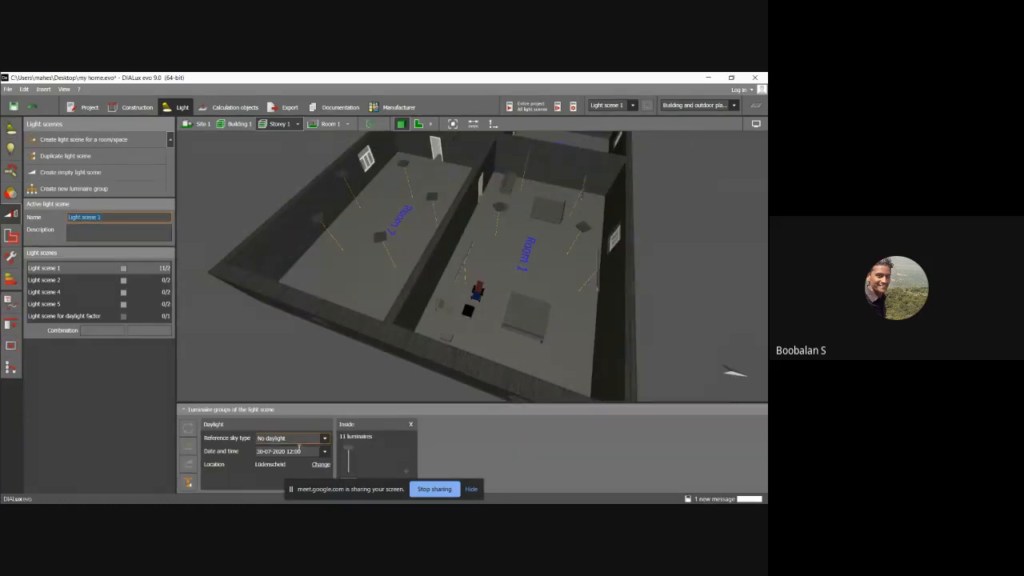
pyautogui.moveTo(395, 491); pyautogui.dragTo(569, 492)
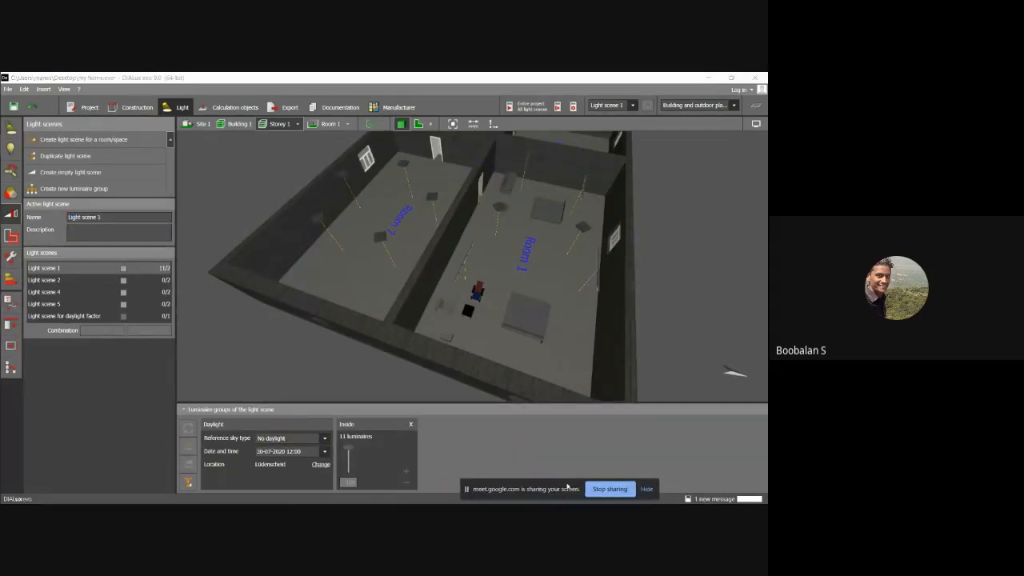
pyautogui.click(350, 454)
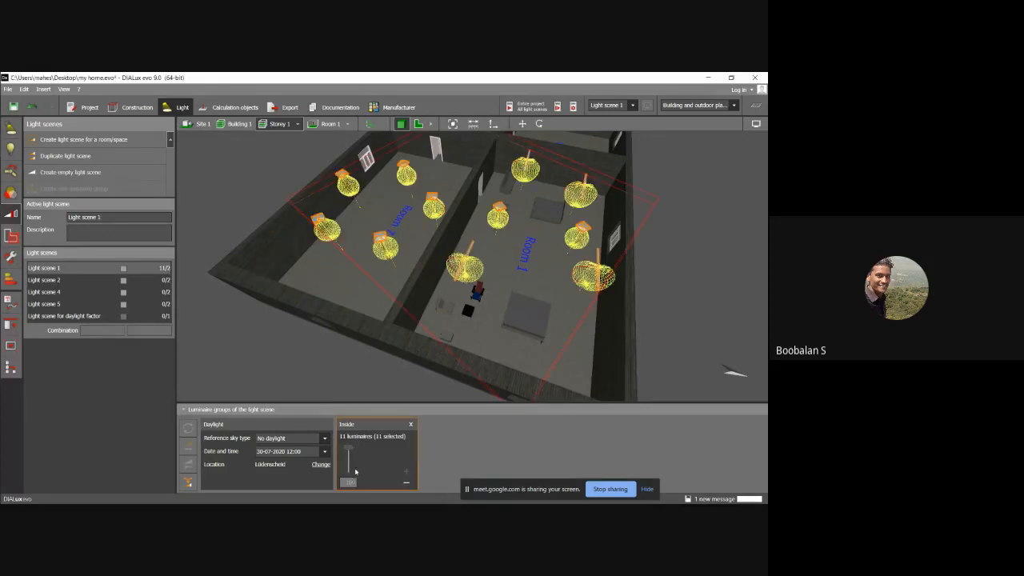
pyautogui.moveTo(331, 360); pyautogui.dragTo(379, 341, button='right')
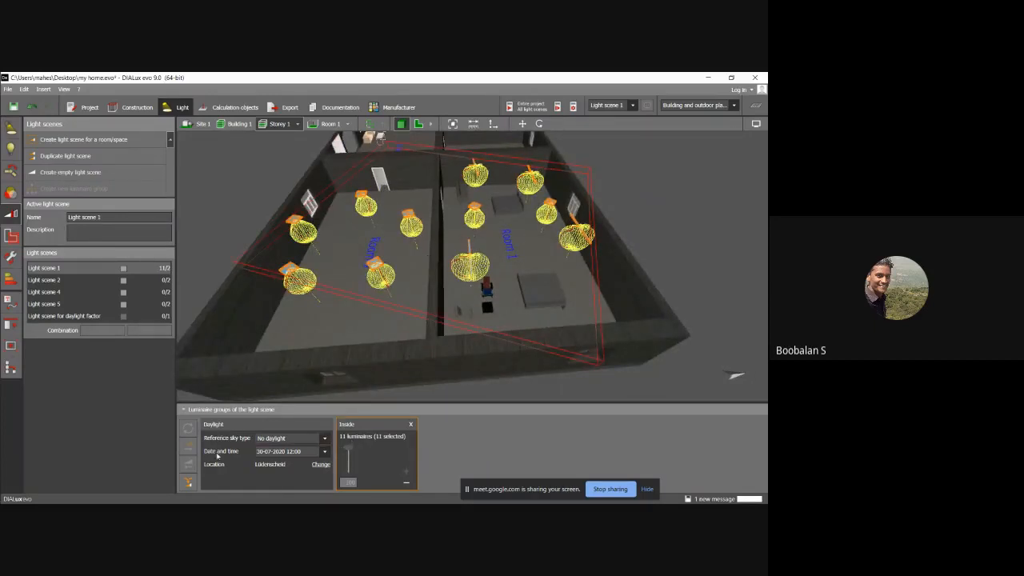
# Step: Mark Light scene 1 for combination, try the Average sky and Overcast Sky reference types, and return it to No daylight
pyautogui.click(326, 440)
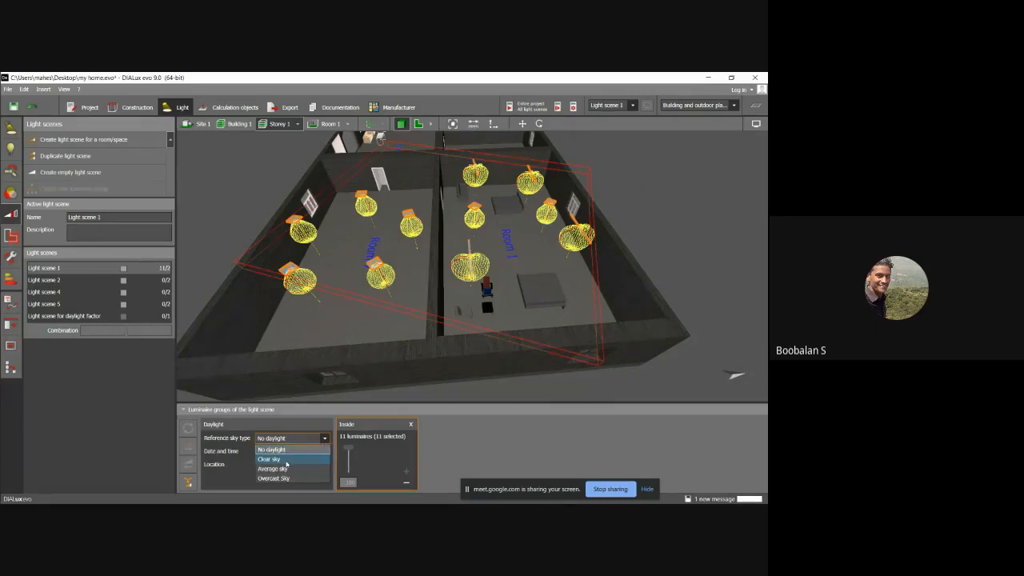
pyautogui.click(124, 272)
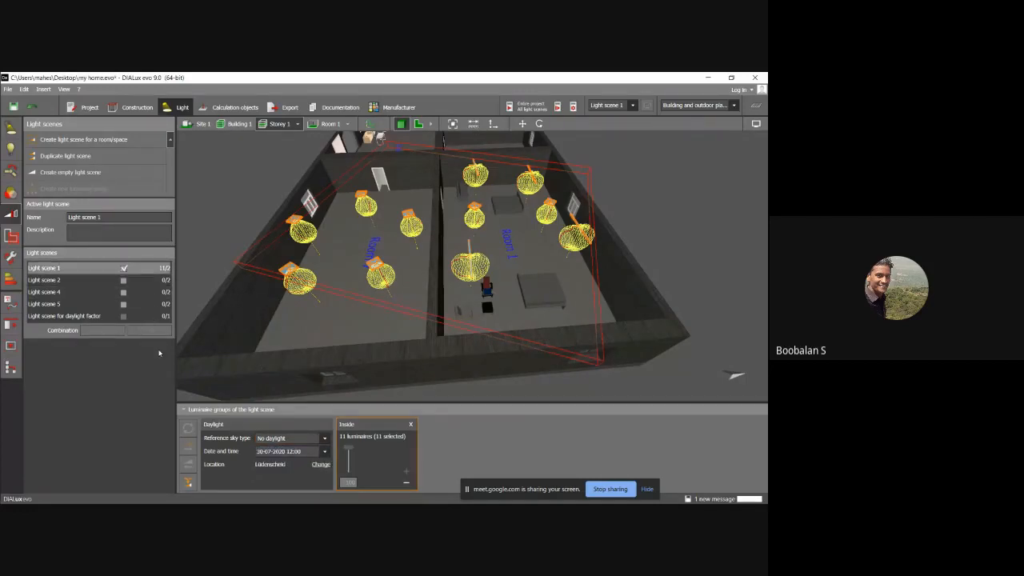
pyautogui.click(308, 441)
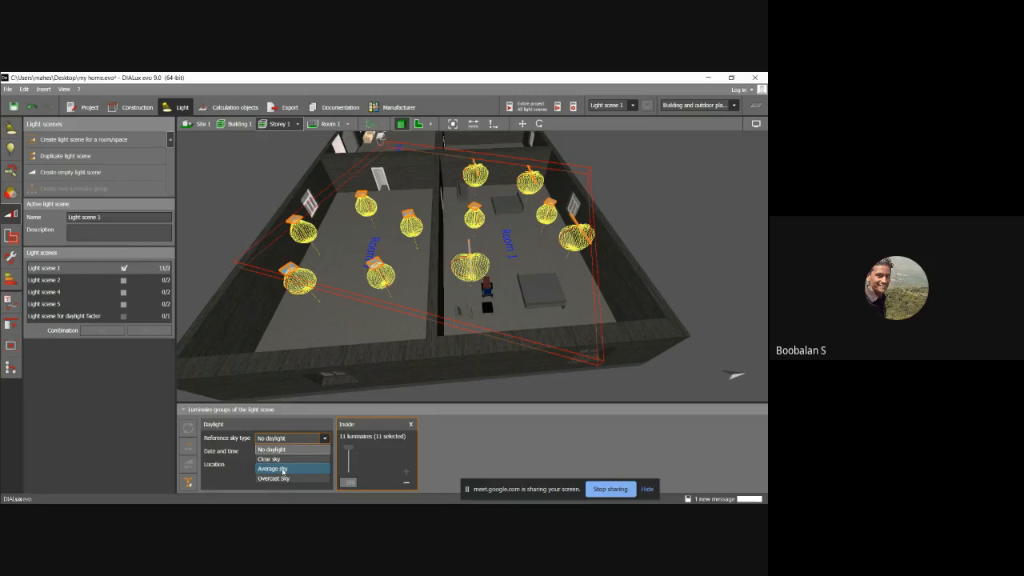
pyautogui.click(282, 471)
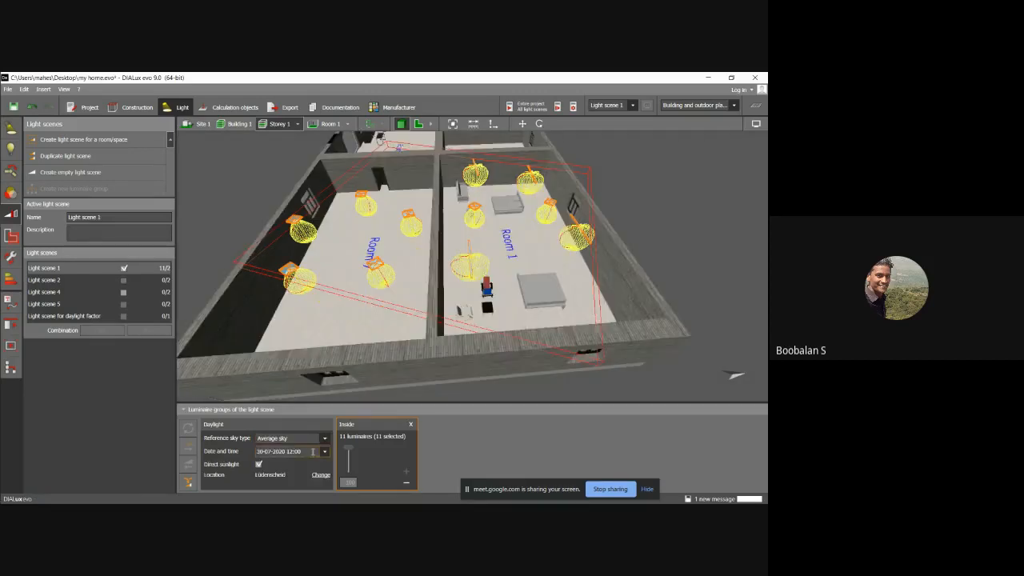
pyautogui.click(296, 438)
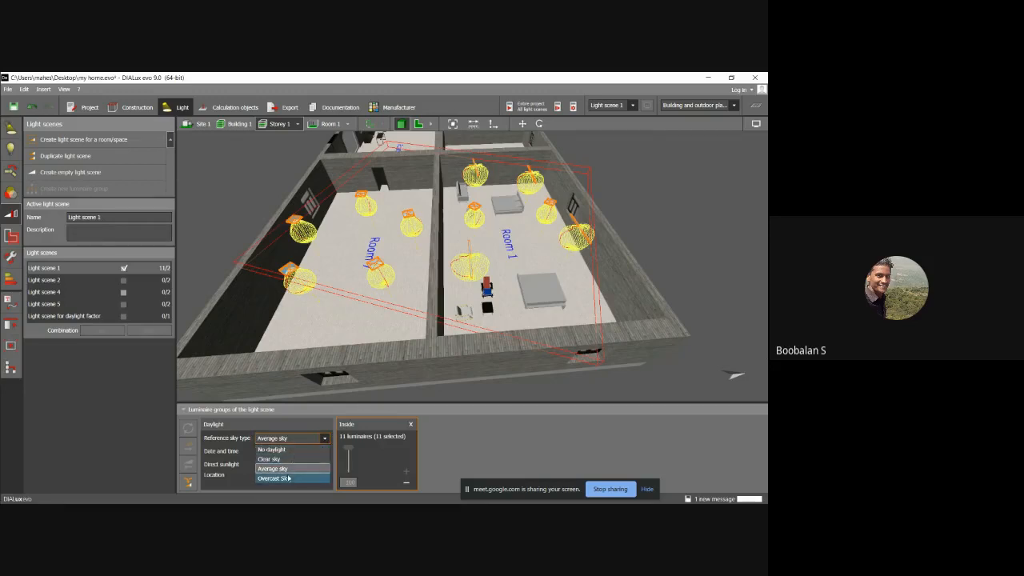
pyautogui.click(289, 478)
pyautogui.click(284, 439)
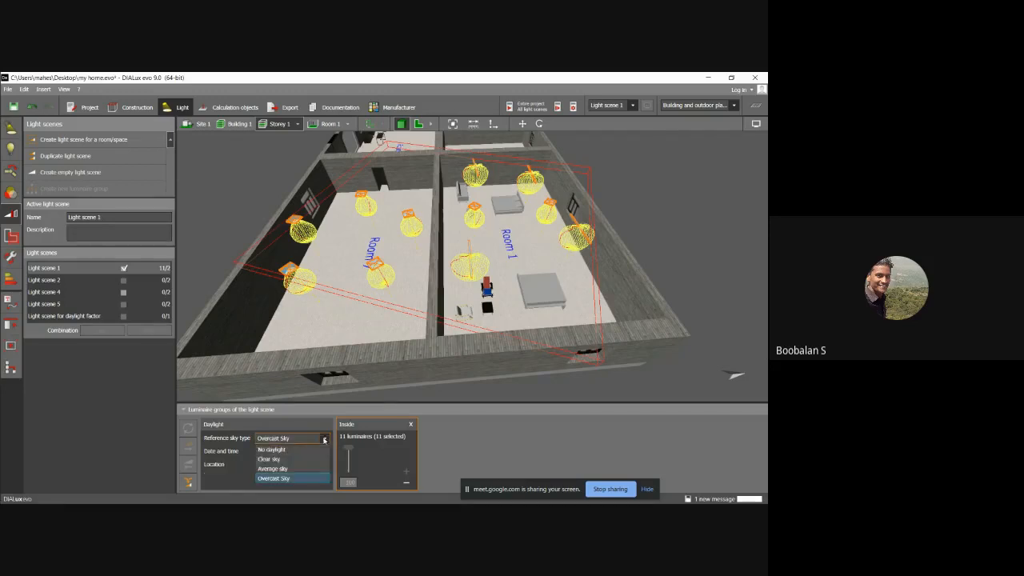
pyautogui.click(272, 450)
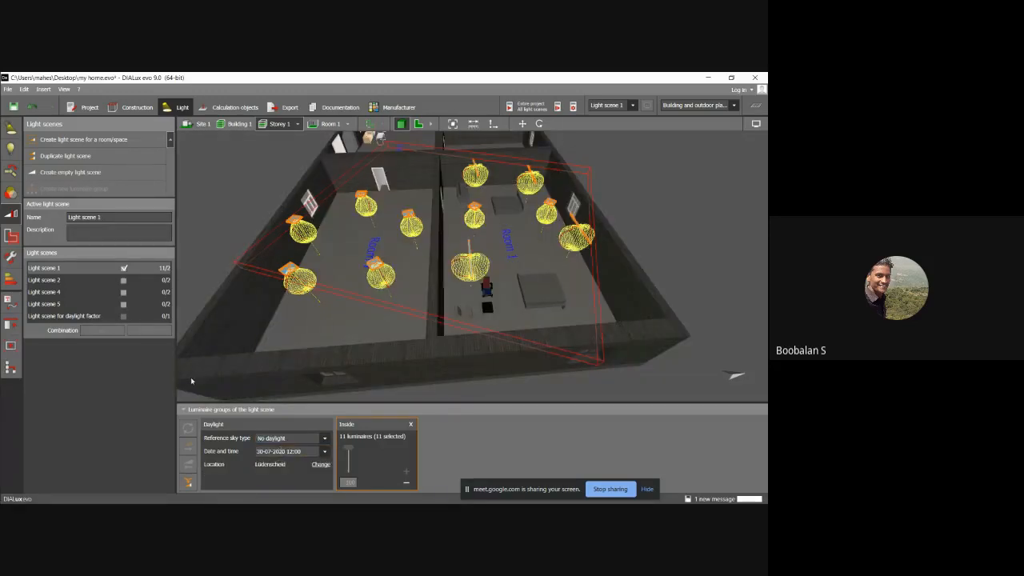
# Step: Try adding Light scenes 2 and 4 to the combination, remove both, and make Light scene 5 the active scene
pyautogui.click(126, 280)
pyautogui.click(125, 293)
pyautogui.click(124, 305)
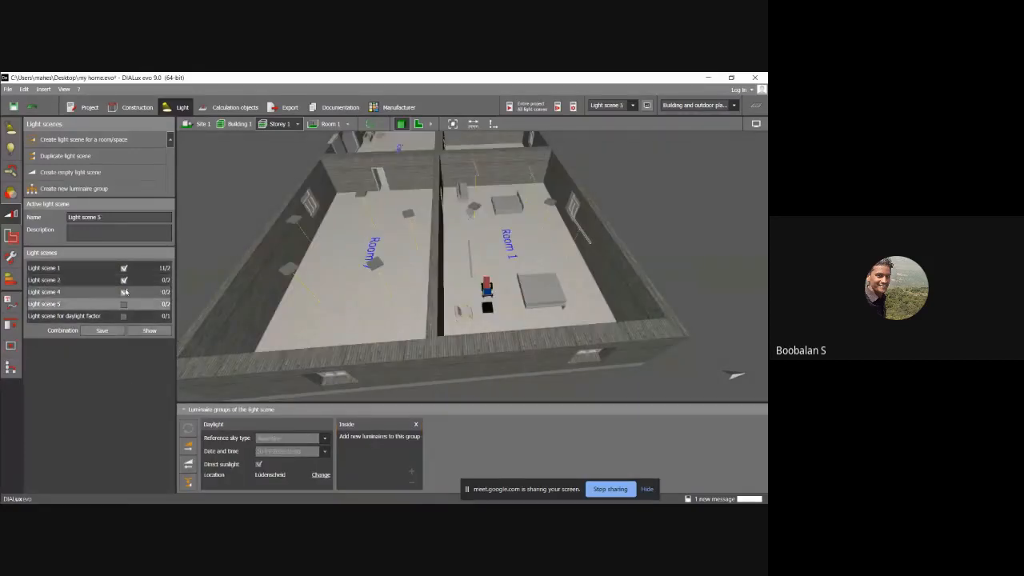
pyautogui.click(124, 292)
pyautogui.click(124, 280)
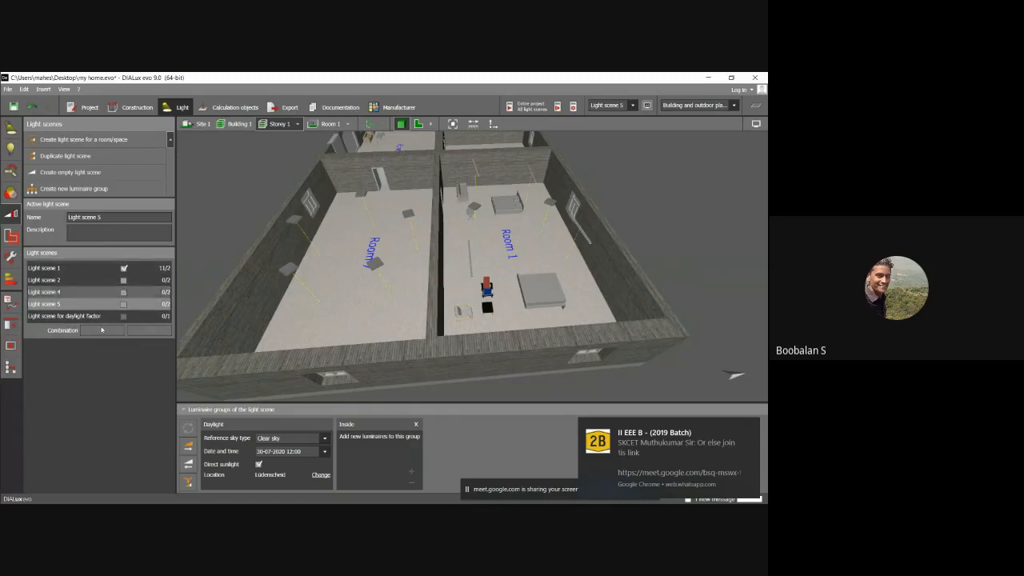
# Step: Look through the energy consumption, maintenance factor and spaces settings, and return to the daylight settings of Light scene 5
pyautogui.click(12, 277)
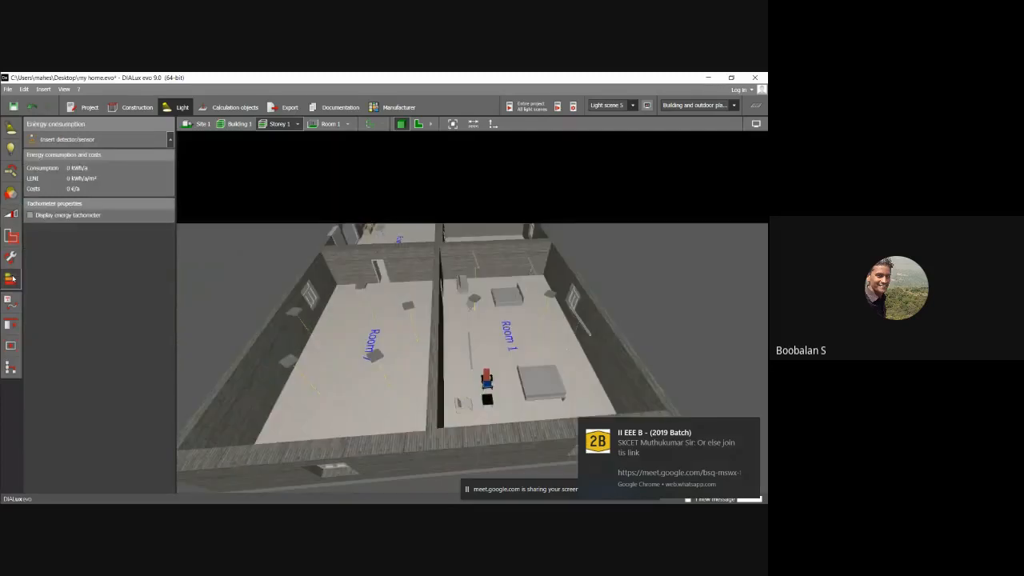
pyautogui.click(11, 257)
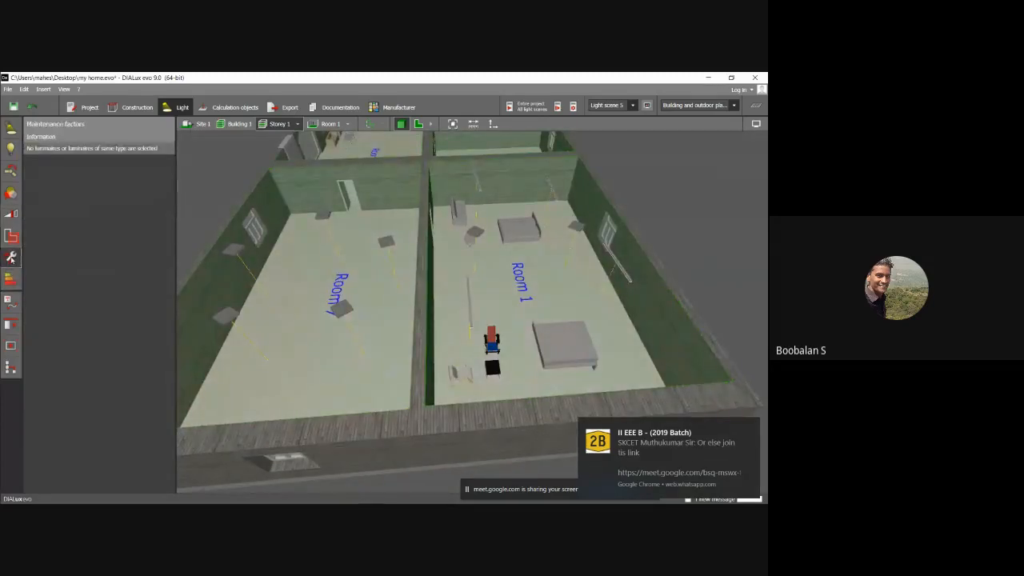
pyautogui.click(12, 237)
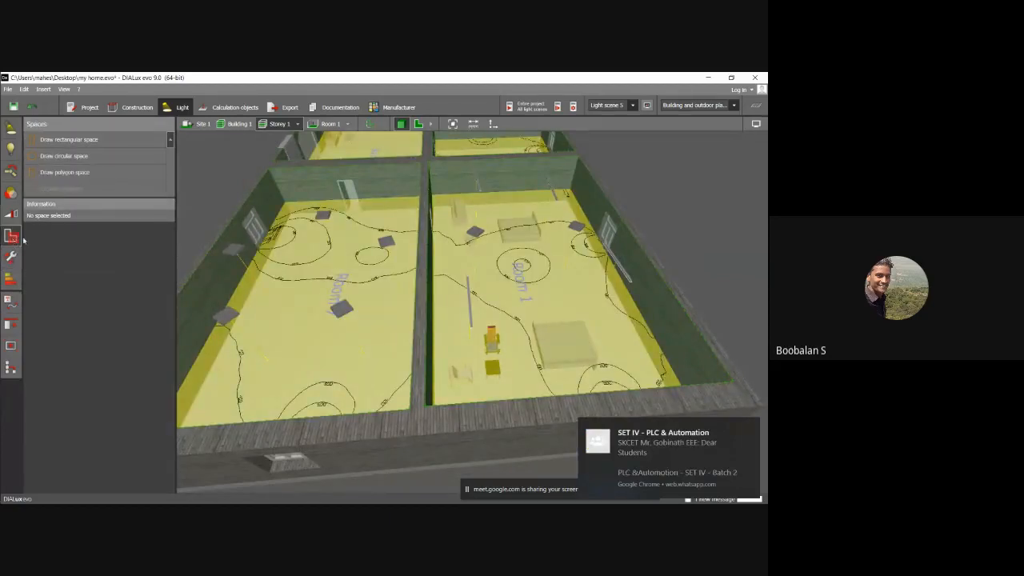
pyautogui.click(11, 215)
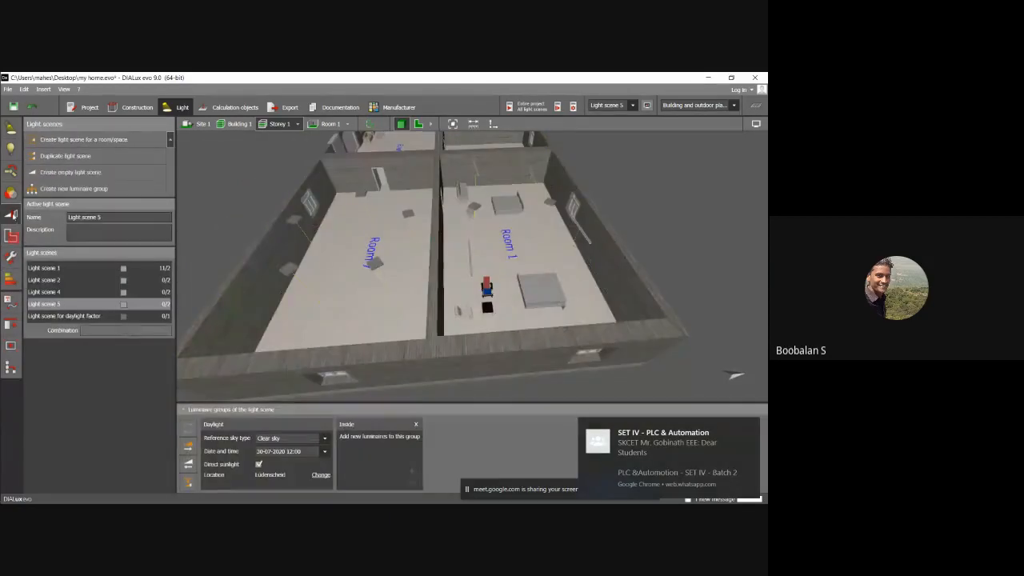
pyautogui.click(296, 451)
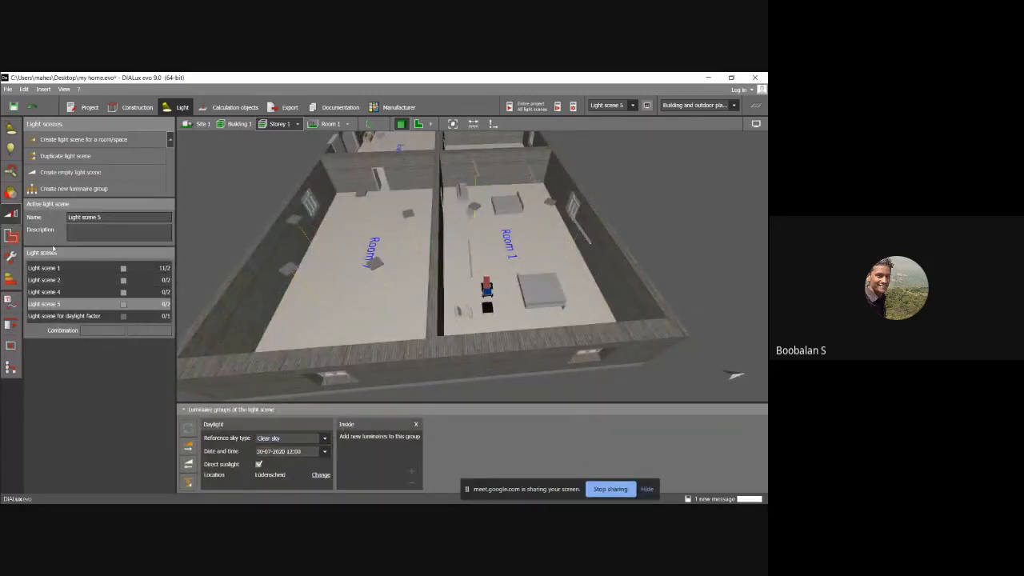
# Step: Choose Room 1 as the active space, run the lighting calculation, and reselect Room 1 in the calculated view
pyautogui.click(12, 237)
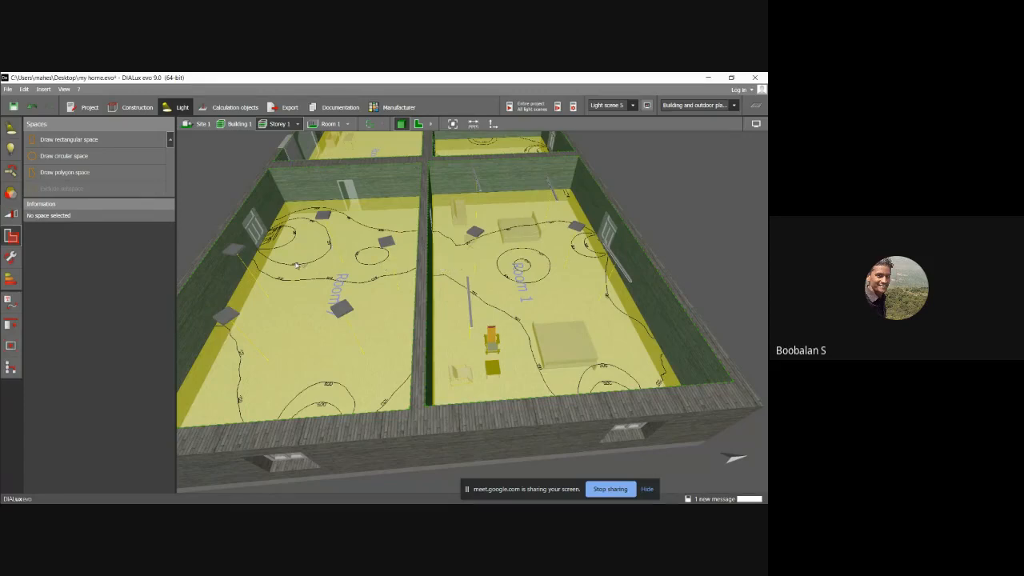
pyautogui.click(503, 274)
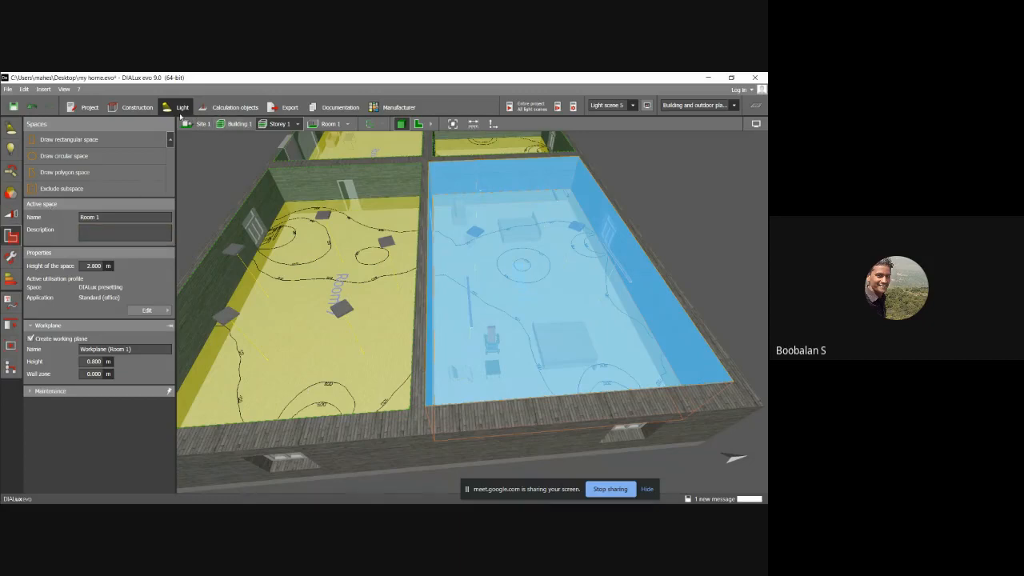
pyautogui.click(232, 107)
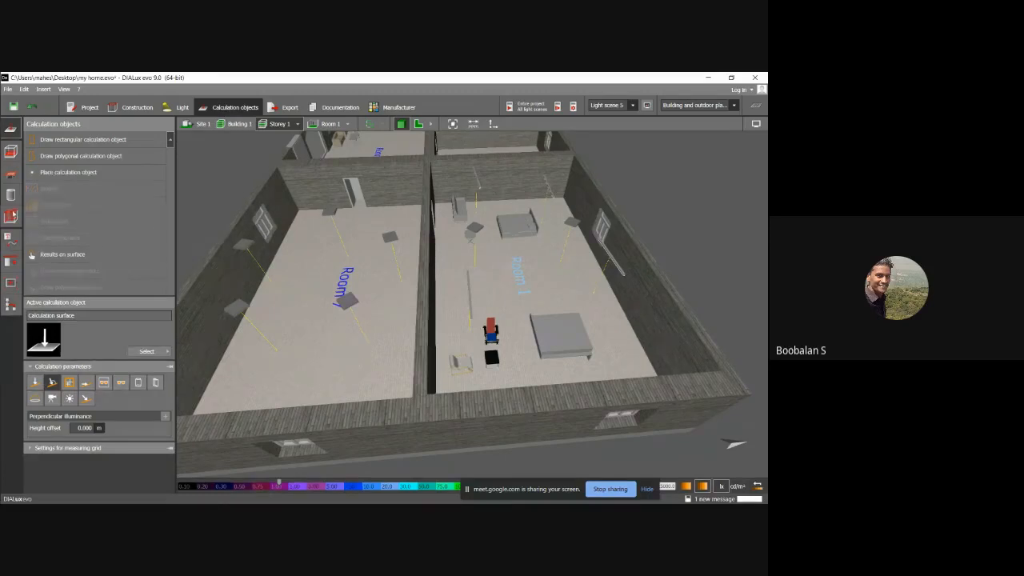
pyautogui.click(179, 107)
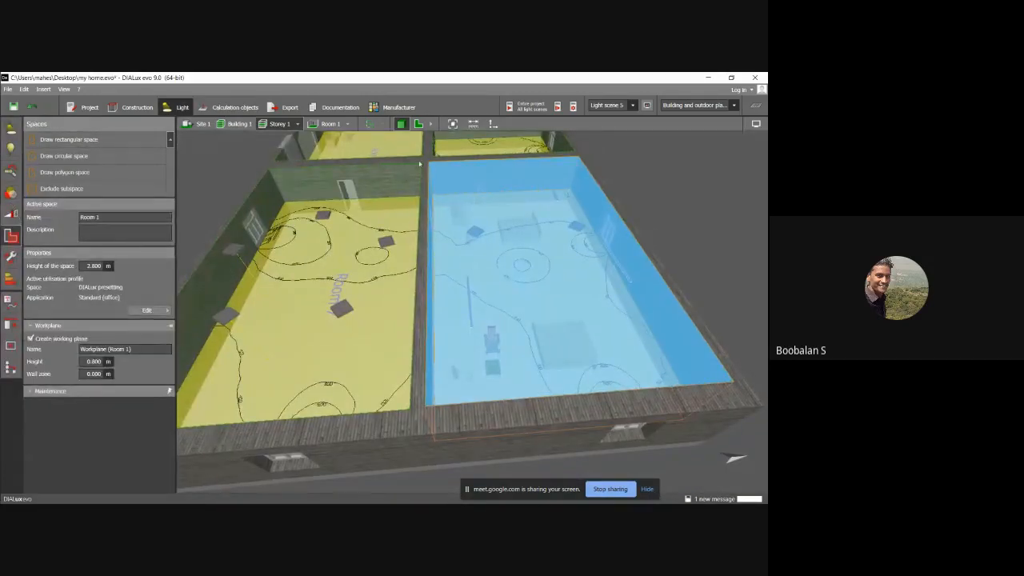
pyautogui.click(557, 106)
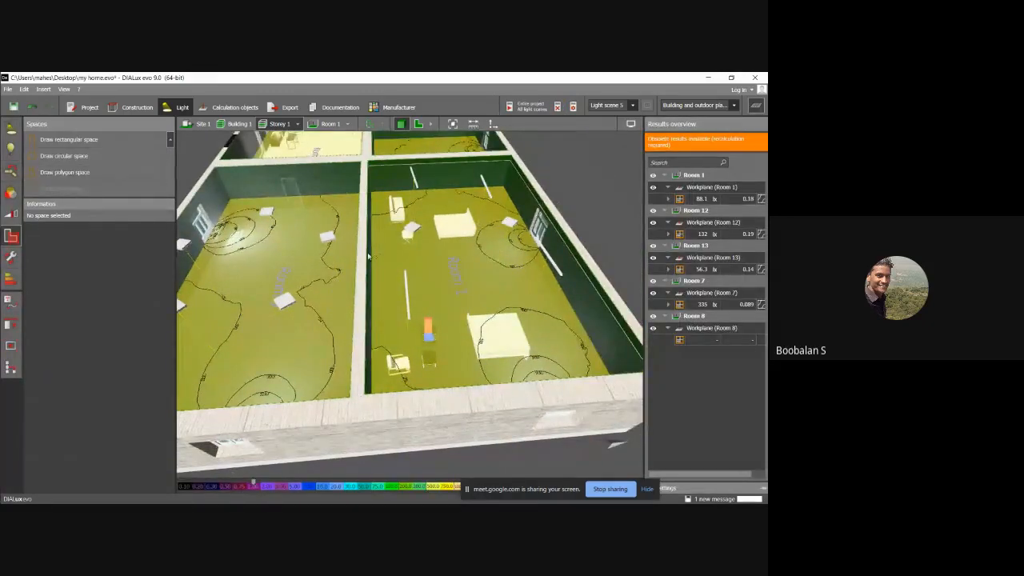
pyautogui.click(434, 266)
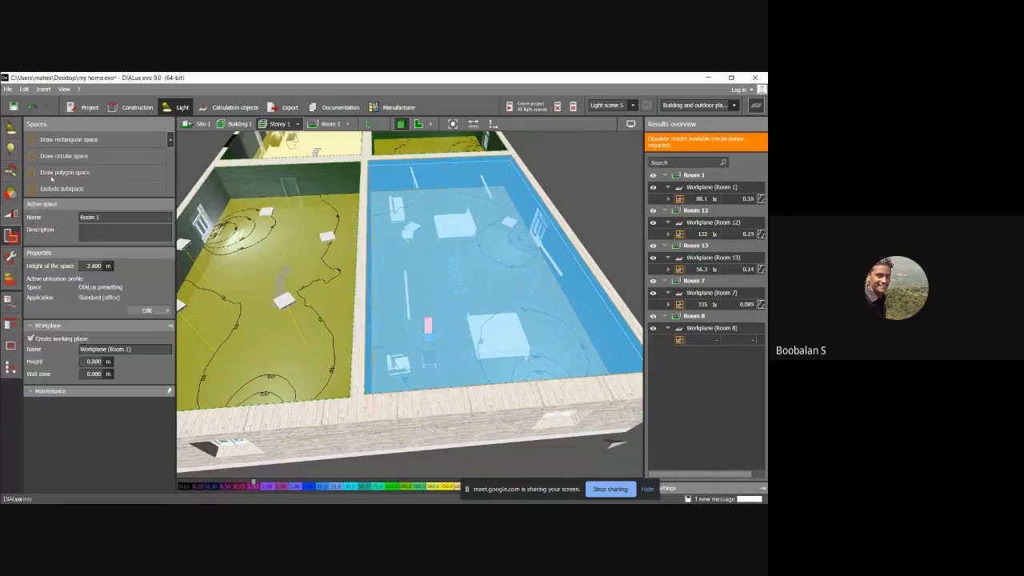
# Step: Try No daylight as Light scene 5's reference sky type and return it to Clear sky
pyautogui.click(11, 214)
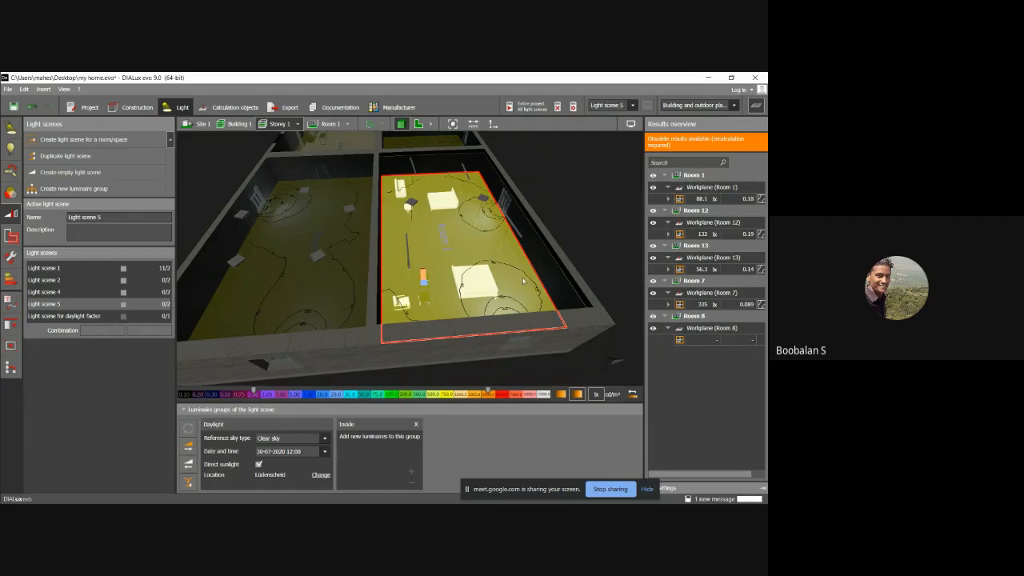
pyautogui.click(325, 441)
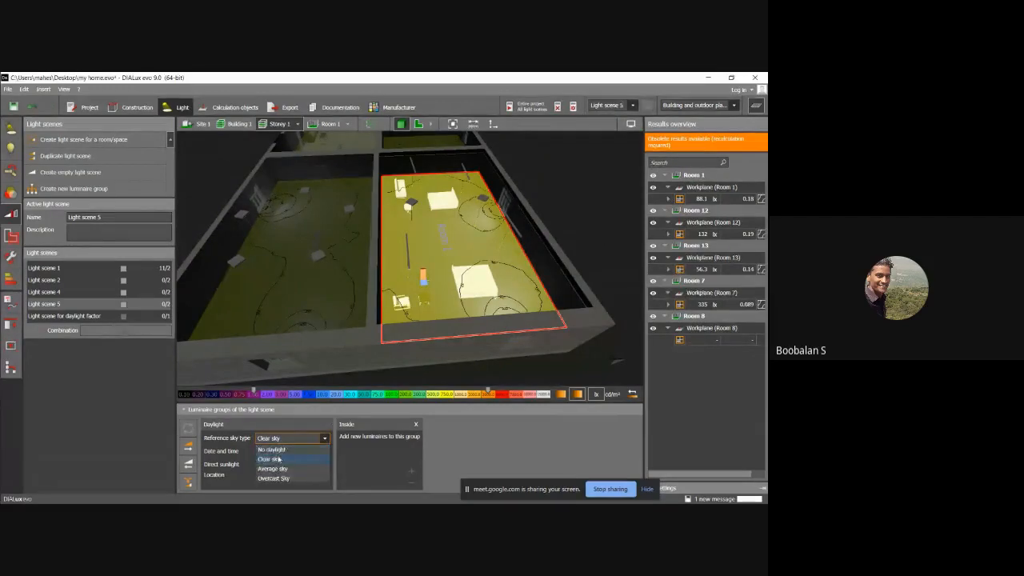
pyautogui.click(280, 453)
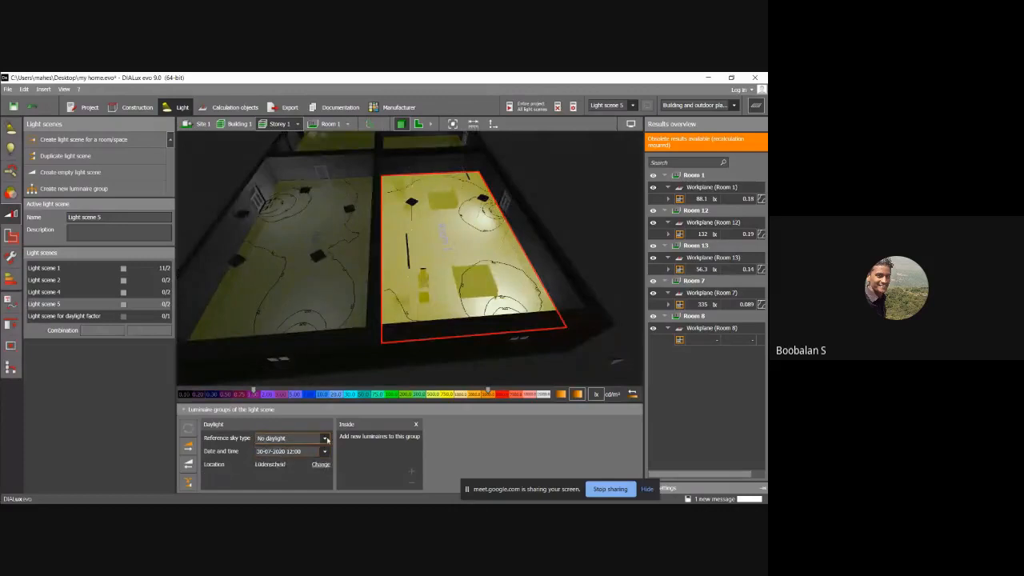
pyautogui.click(325, 438)
pyautogui.click(440, 391)
pyautogui.press('Down')
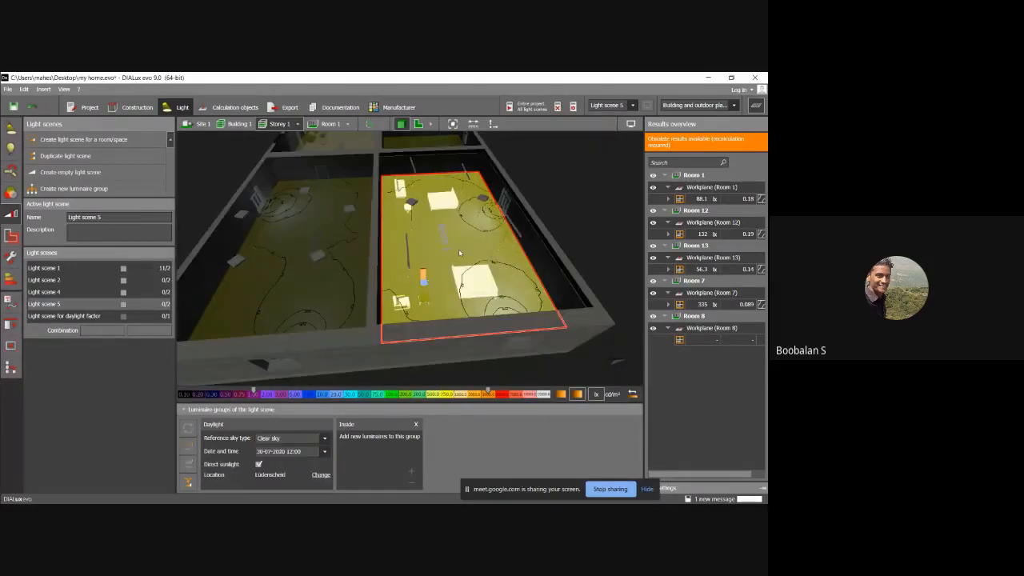
# Step: Inspect the inside of Room 1 up close and save the my home project
pyautogui.scroll(5, 459, 249)
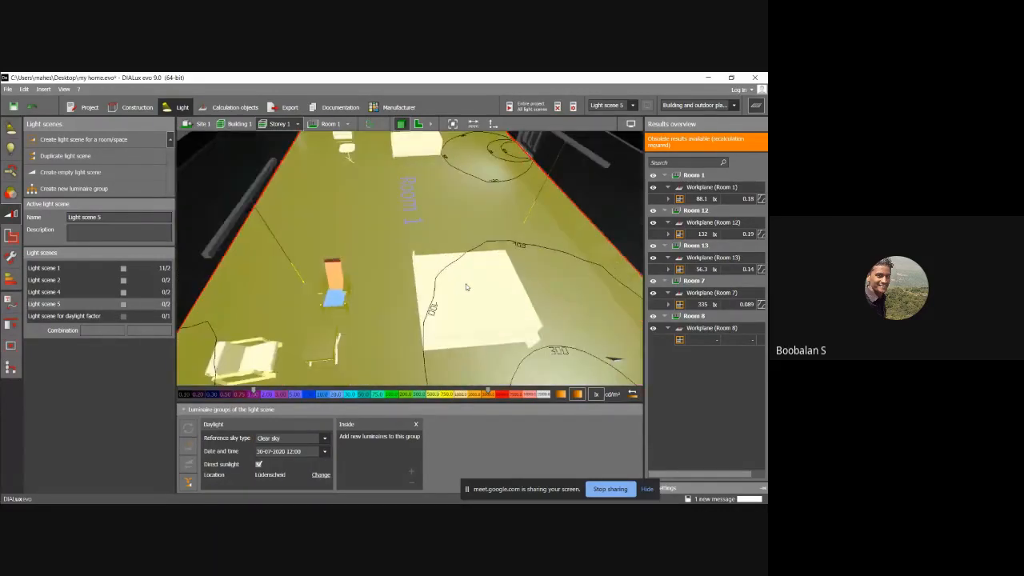
pyautogui.moveTo(324, 296); pyautogui.dragTo(297, 201, button='right')
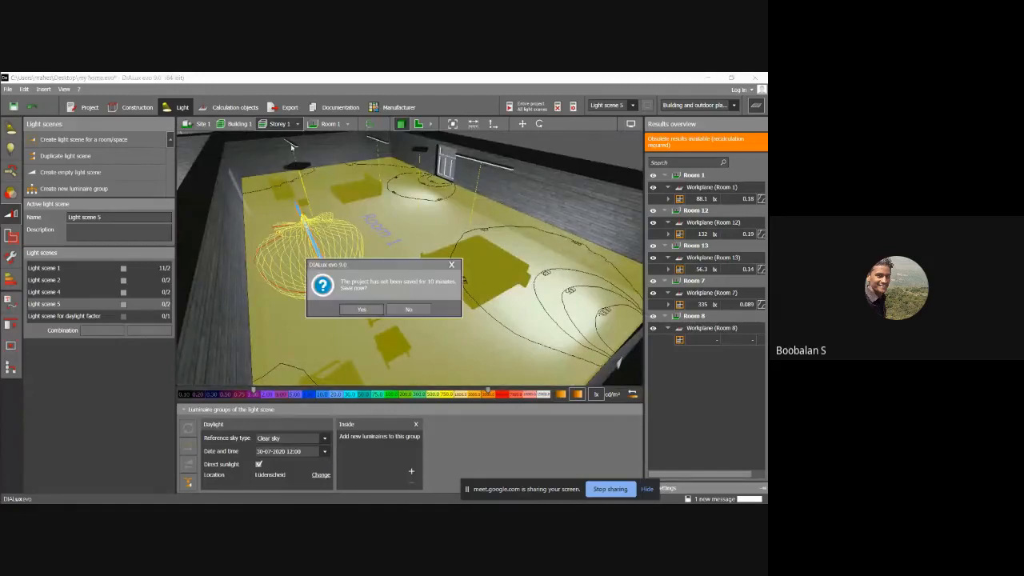
pyautogui.click(409, 309)
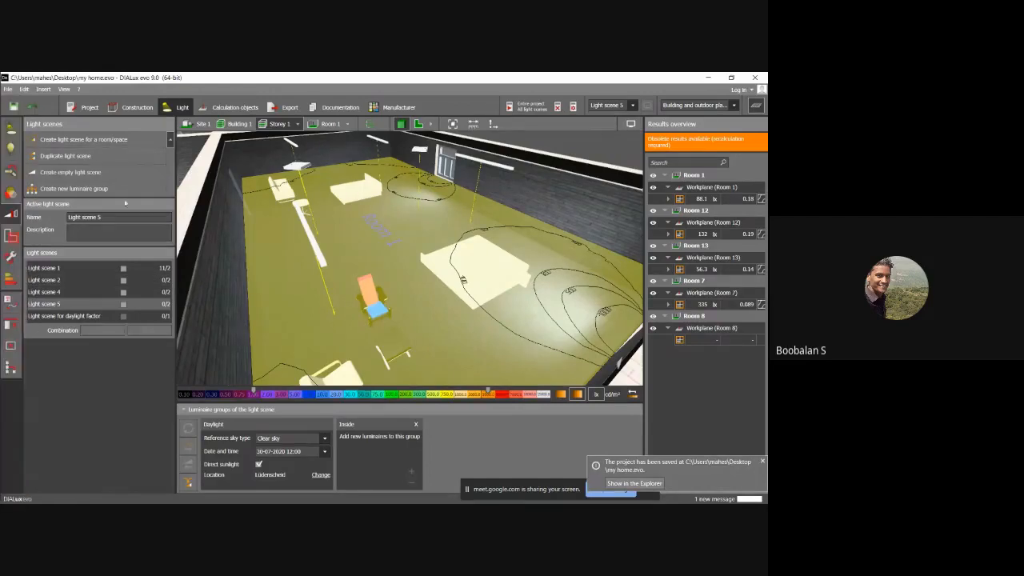
# Step: Remove the empty Inside luminaire group from Light scene 5, leaving only its daylight settings
pyautogui.click(10, 236)
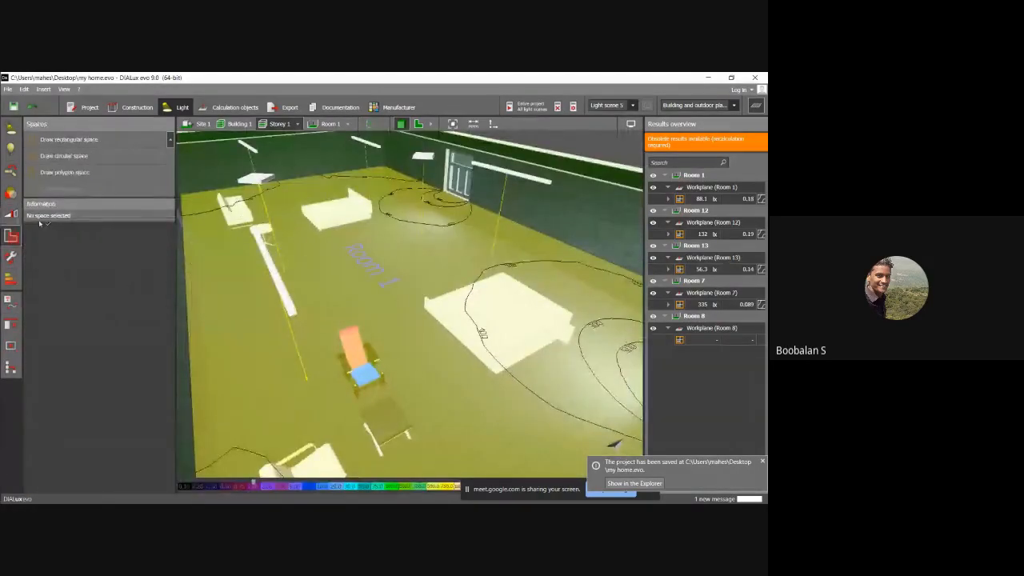
pyautogui.moveTo(314, 272); pyautogui.dragTo(269, 277, button='right')
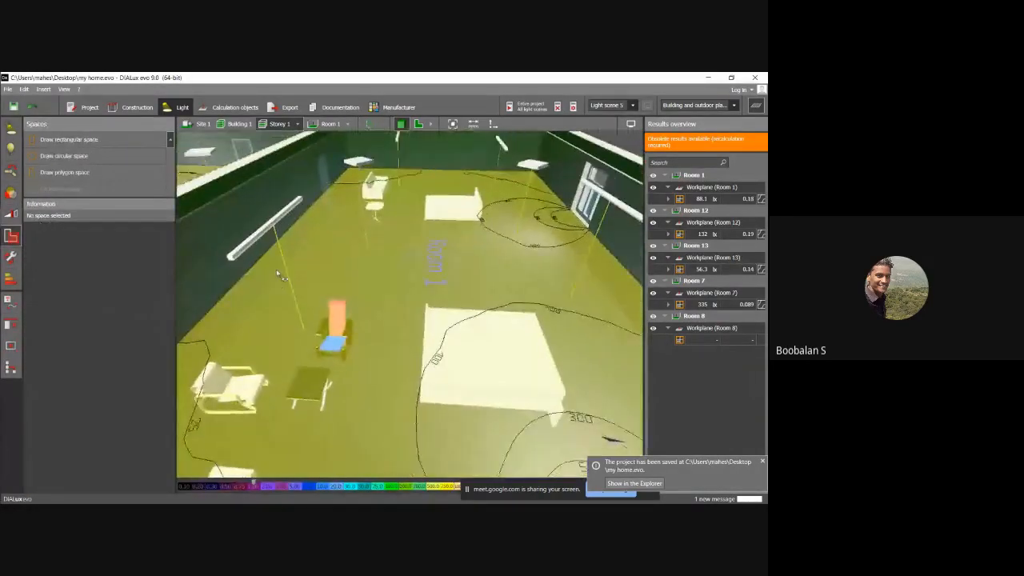
pyautogui.click(11, 216)
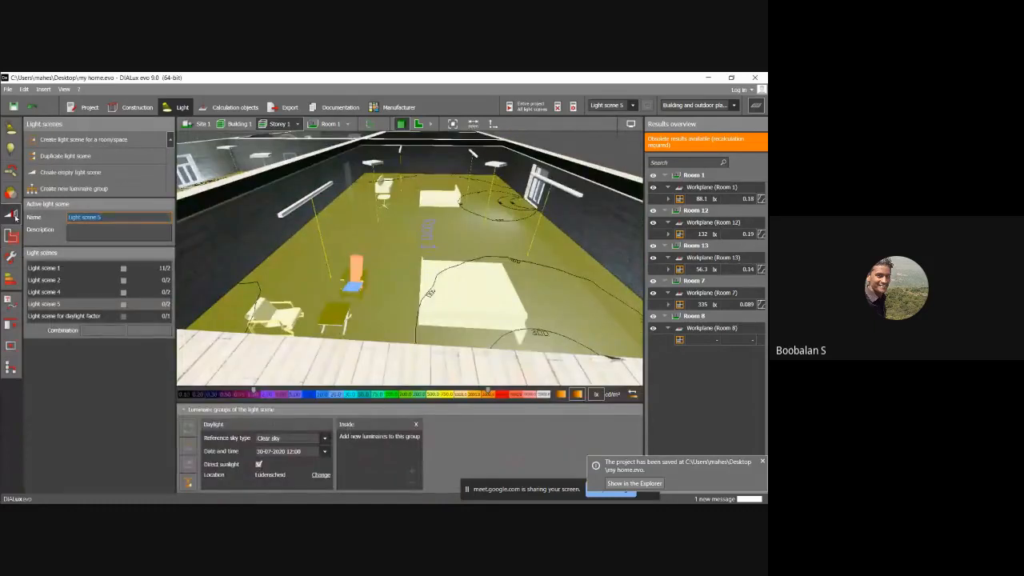
pyautogui.click(190, 483)
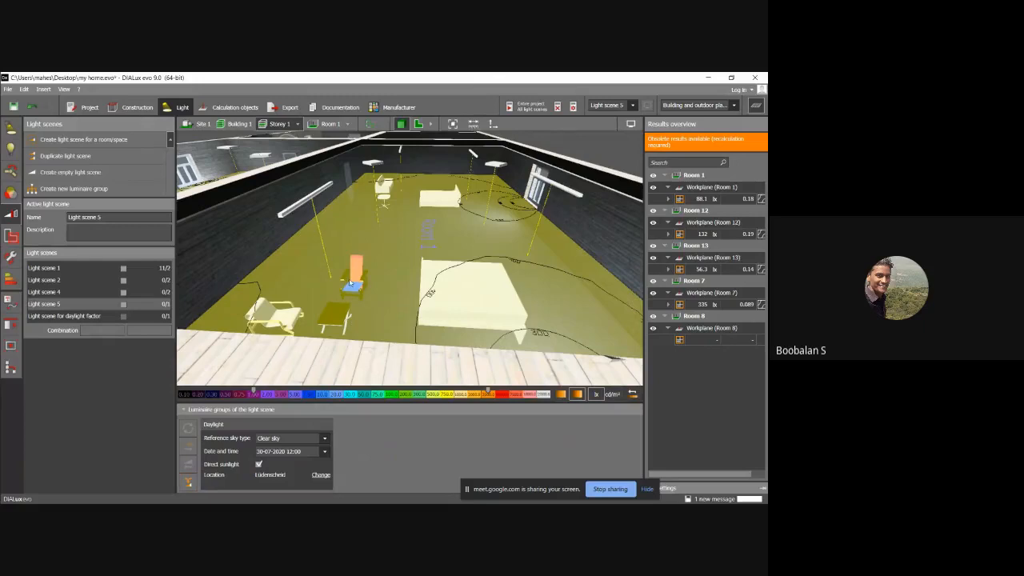
# Step: Create a new light scene for Room 1 that contains the room's luminaires
pyautogui.click(350, 283)
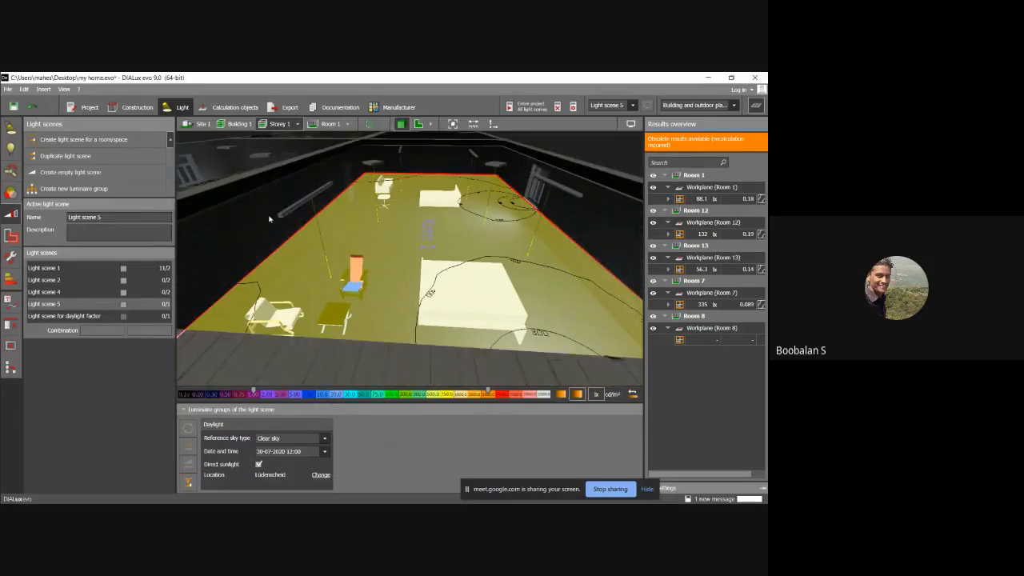
pyautogui.click(81, 145)
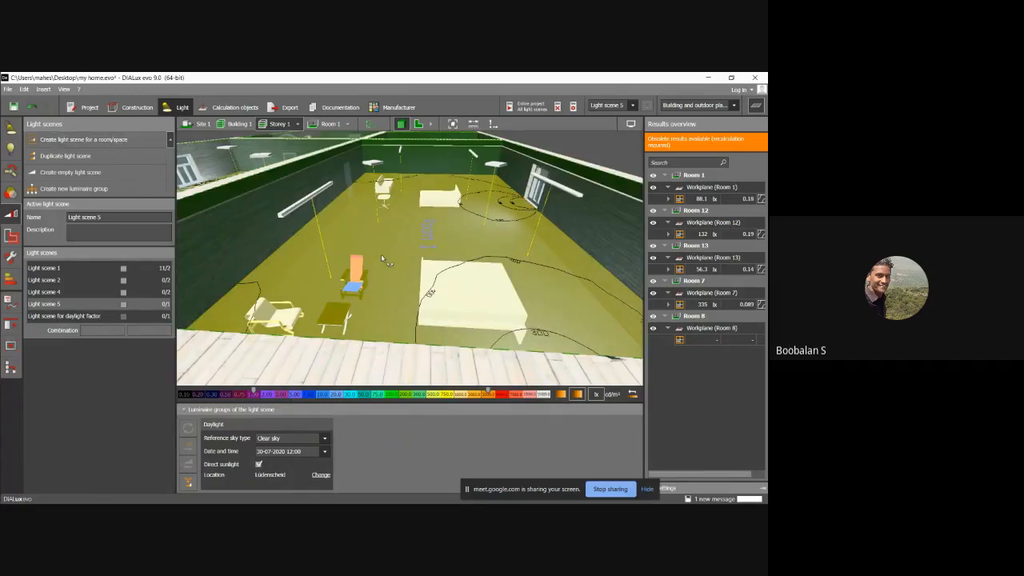
pyautogui.moveTo(381, 254); pyautogui.dragTo(427, 280, button='right')
pyautogui.moveTo(352, 257); pyautogui.dragTo(373, 267, button='right')
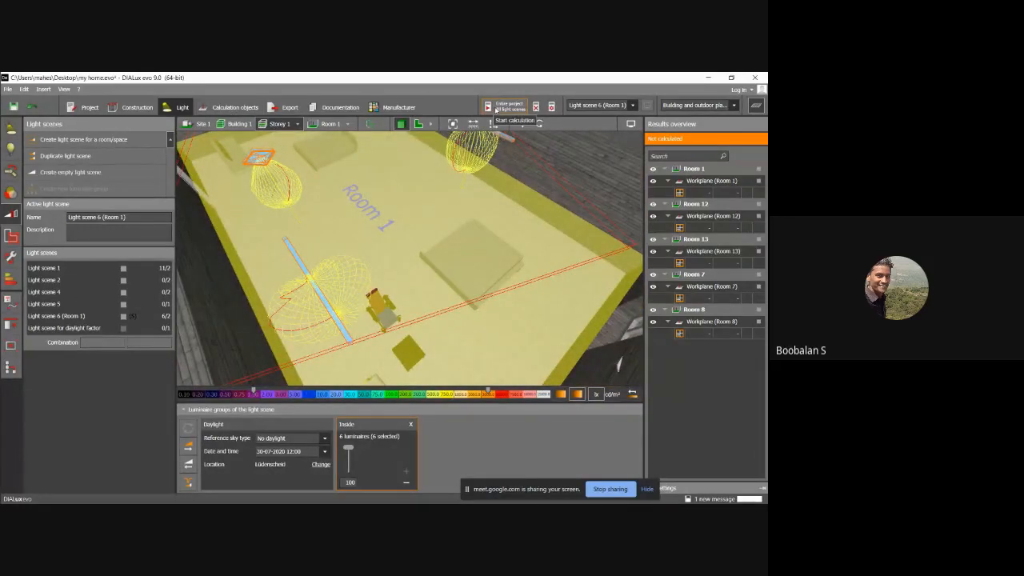
# Step: Calculate the entire project with all light scenes and wait for the calculation to finish
pyautogui.click(497, 109)
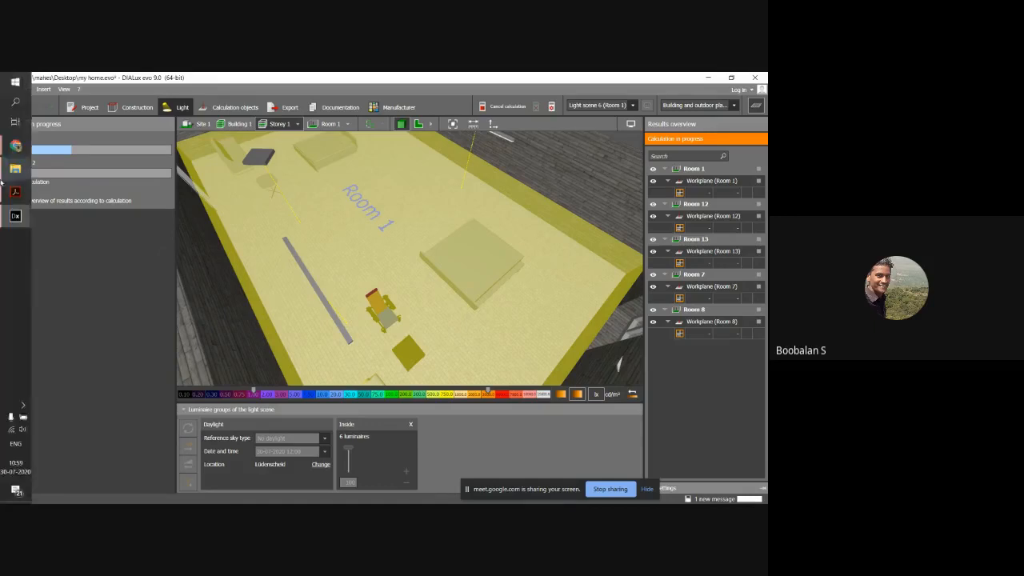
pyautogui.moveTo(1, 275)
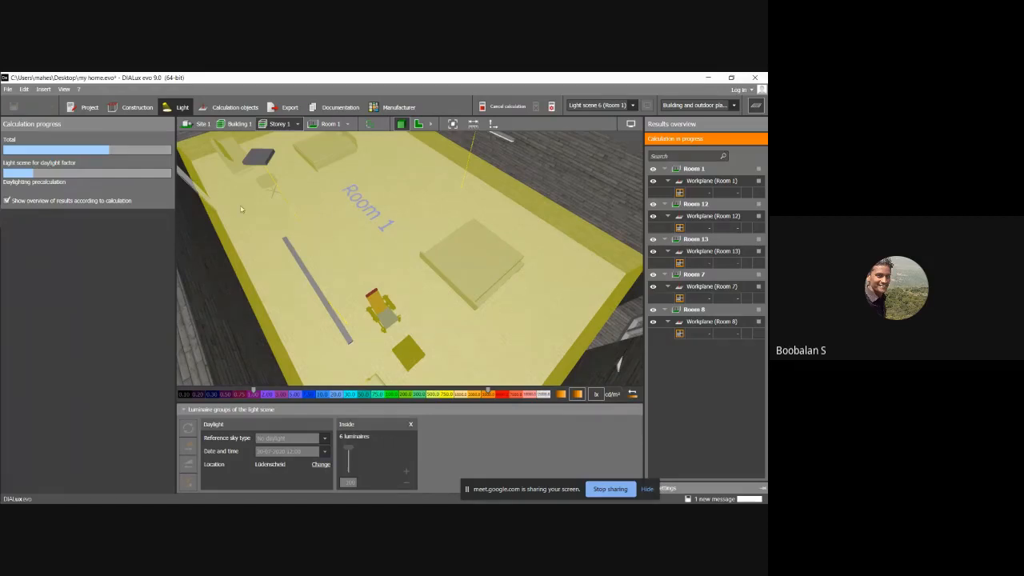
pyautogui.click(750, 427)
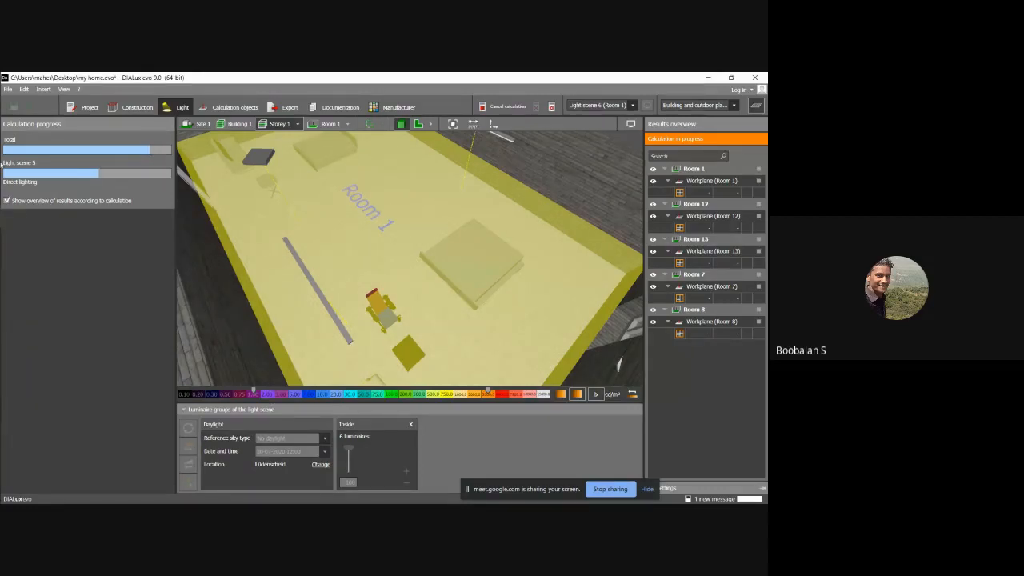
pyautogui.moveTo(2, 166)
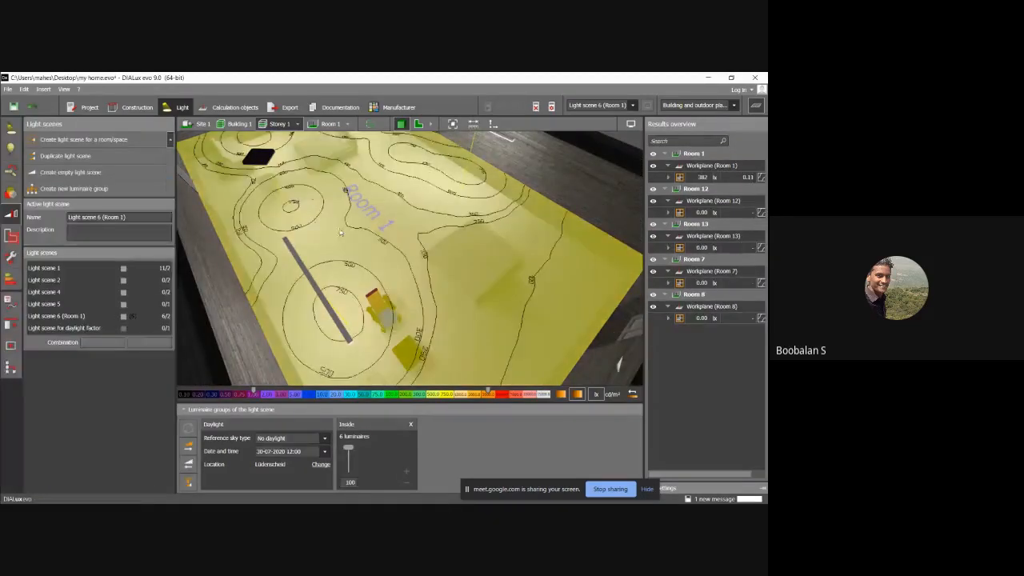
# Step: Examine the calculated isolines on Room 1's workplane from several sides, both up close and from above
pyautogui.moveTo(301, 230); pyautogui.dragTo(490, 164, button='right')
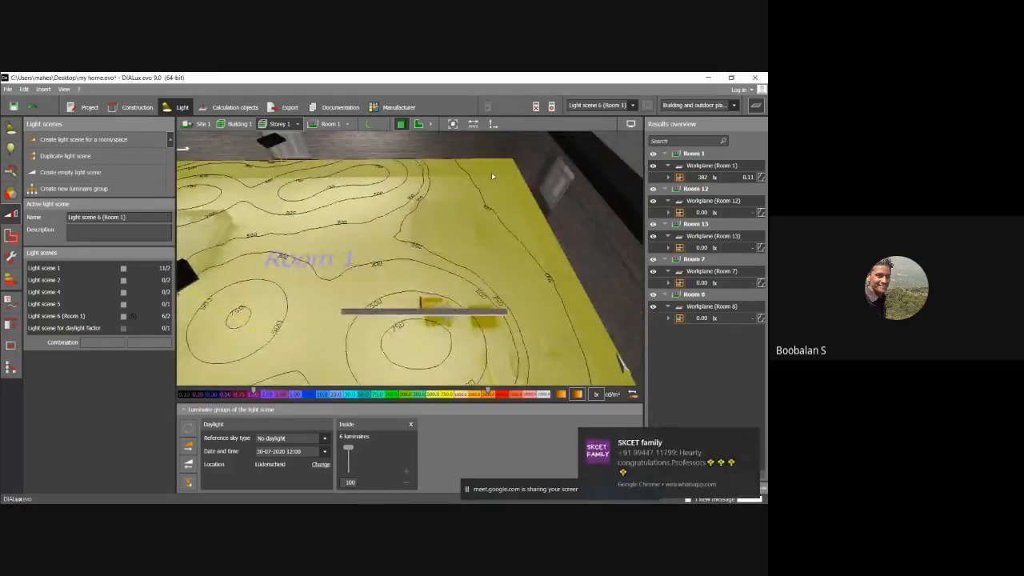
pyautogui.moveTo(492, 174); pyautogui.dragTo(361, 163, button='right')
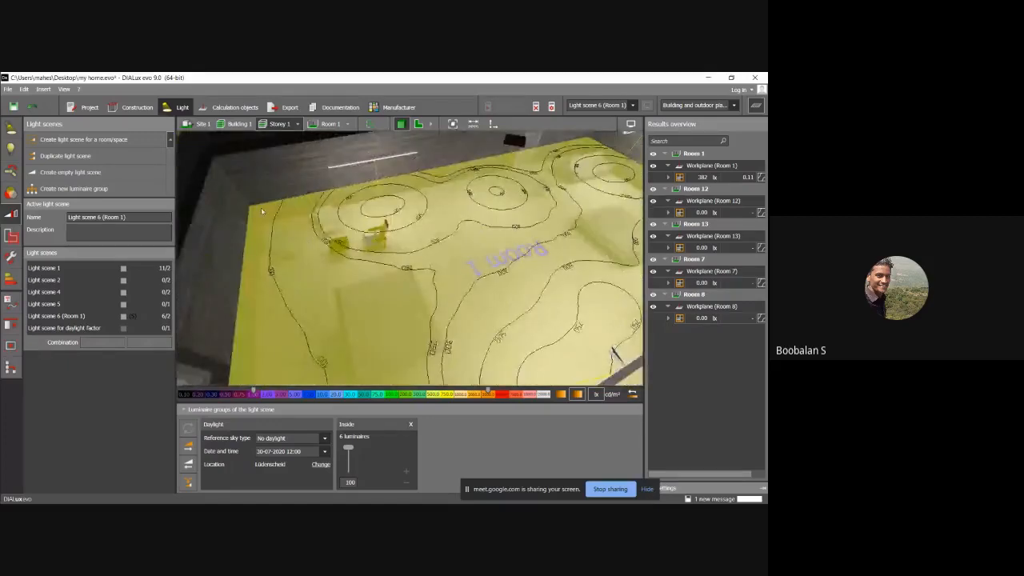
pyautogui.moveTo(262, 211); pyautogui.dragTo(382, 222, button='right')
pyautogui.scroll(-5, 382, 222)
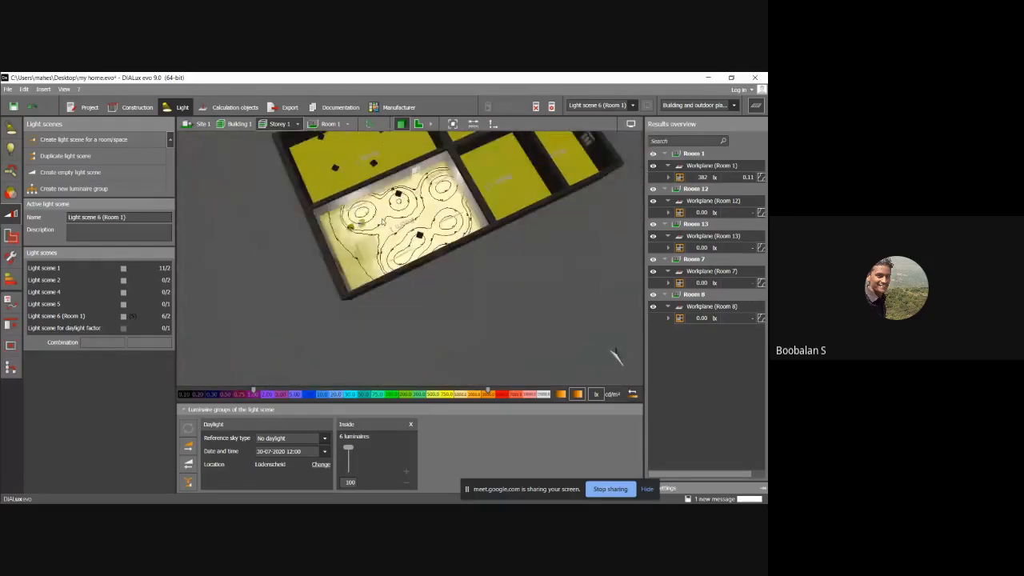
pyautogui.moveTo(413, 222)
pyautogui.mouseDown(button='right')
pyautogui.moveTo(379, 244)
pyautogui.moveTo(434, 252)
pyautogui.moveTo(471, 217)
pyautogui.moveTo(502, 248)
pyautogui.moveTo(536, 233)
pyautogui.moveTo(521, 251)
pyautogui.moveTo(536, 248)
pyautogui.mouseUp(button='right')
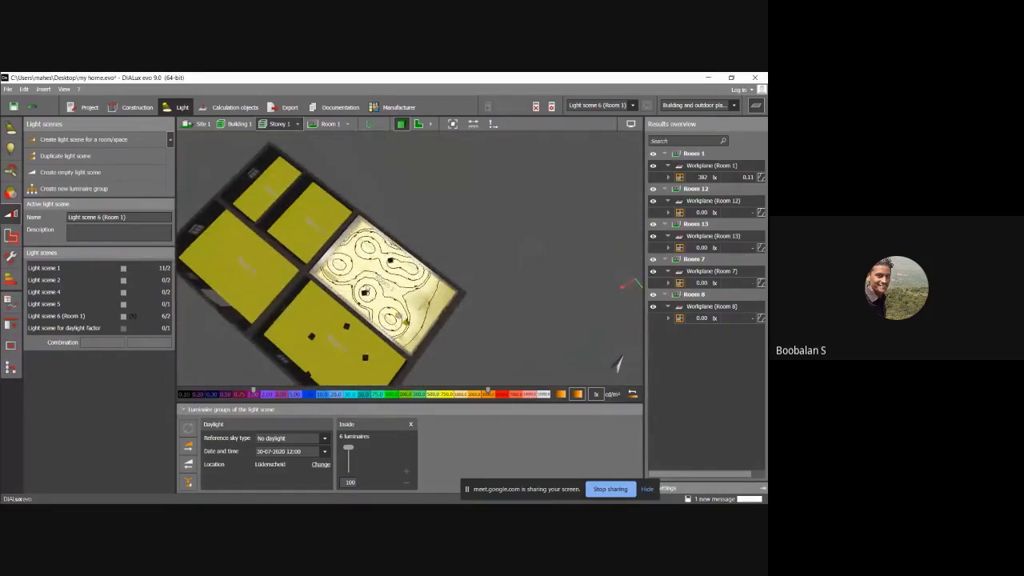
pyautogui.scroll(3, 376, 280)
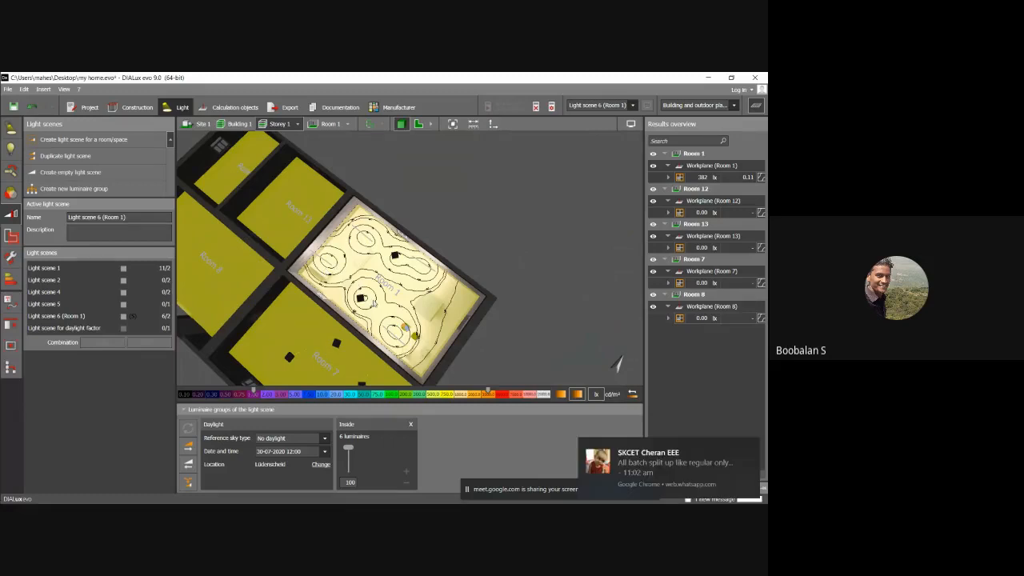
pyautogui.scroll(1, 387, 299)
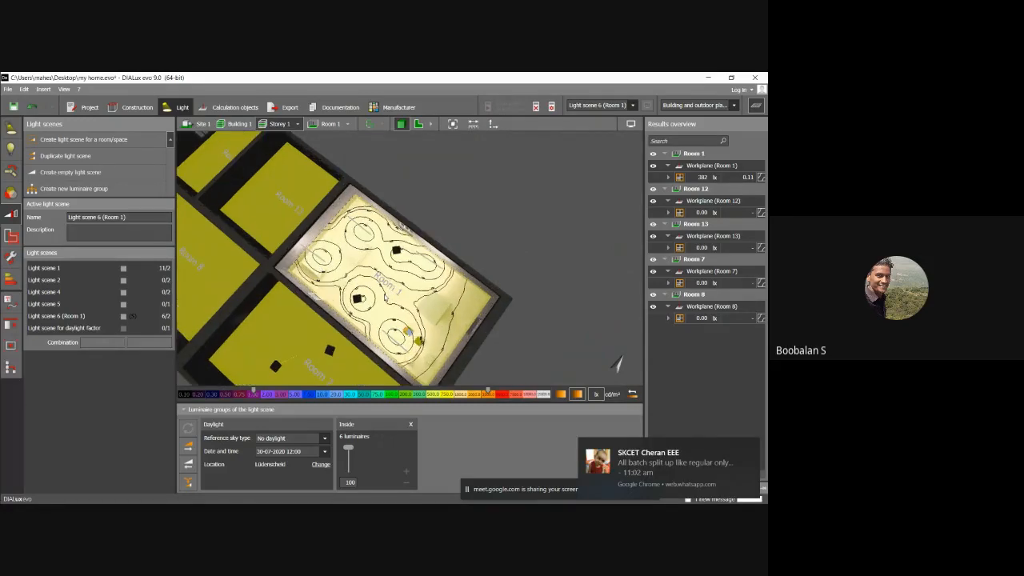
pyautogui.scroll(1, 358, 296)
pyautogui.scroll(6, 358, 292)
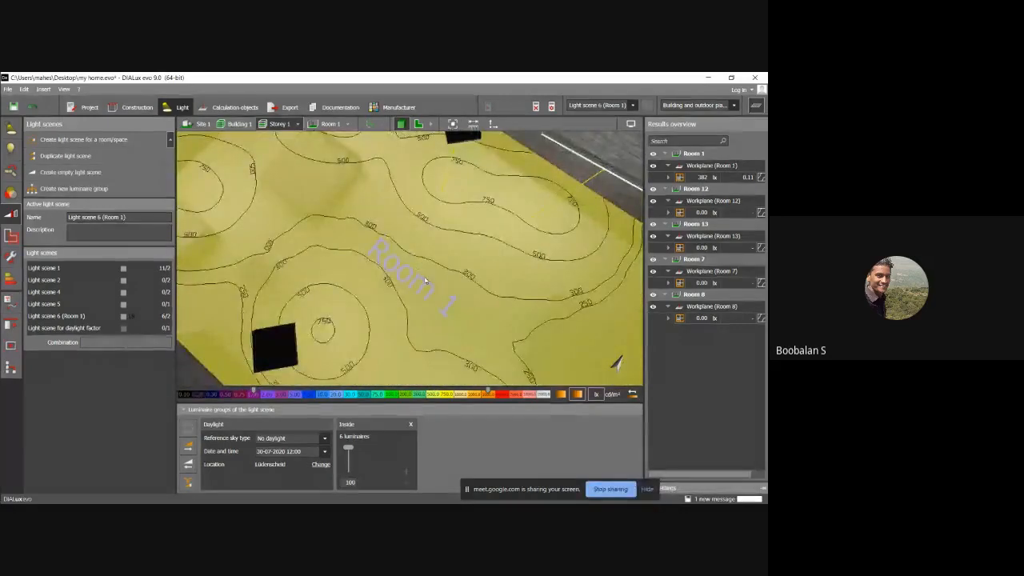
pyautogui.moveTo(351, 279); pyautogui.dragTo(390, 196, button='right')
# Step: Examine the whole storey from outside in the Room 1 light scene, comparing the lit room with the other rooms
pyautogui.scroll(-5, 381, 242)
pyautogui.scroll(-5, 414, 265)
pyautogui.moveTo(349, 283); pyautogui.dragTo(340, 279, button='right')
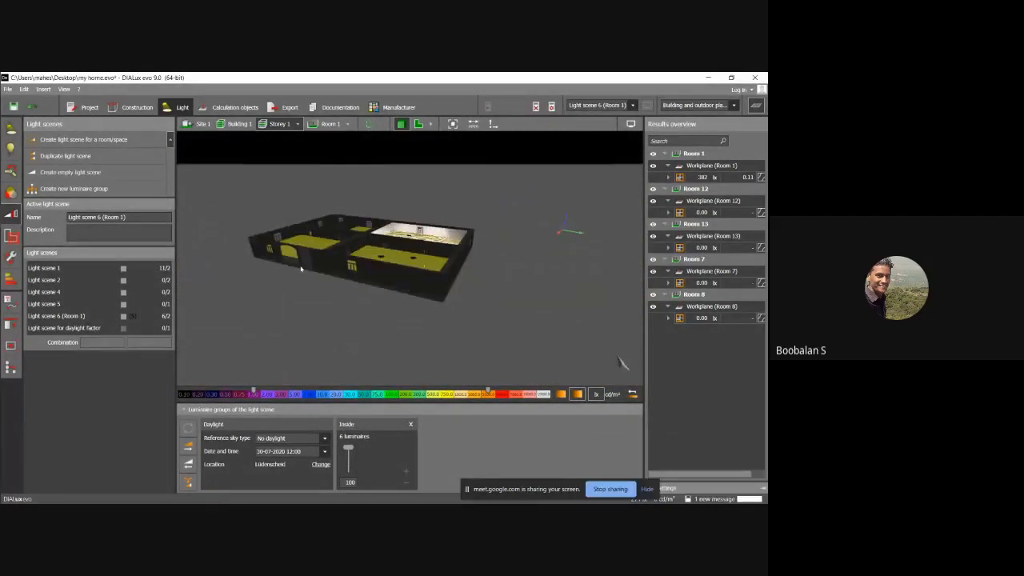
pyautogui.moveTo(498, 240); pyautogui.dragTo(264, 259, button='right')
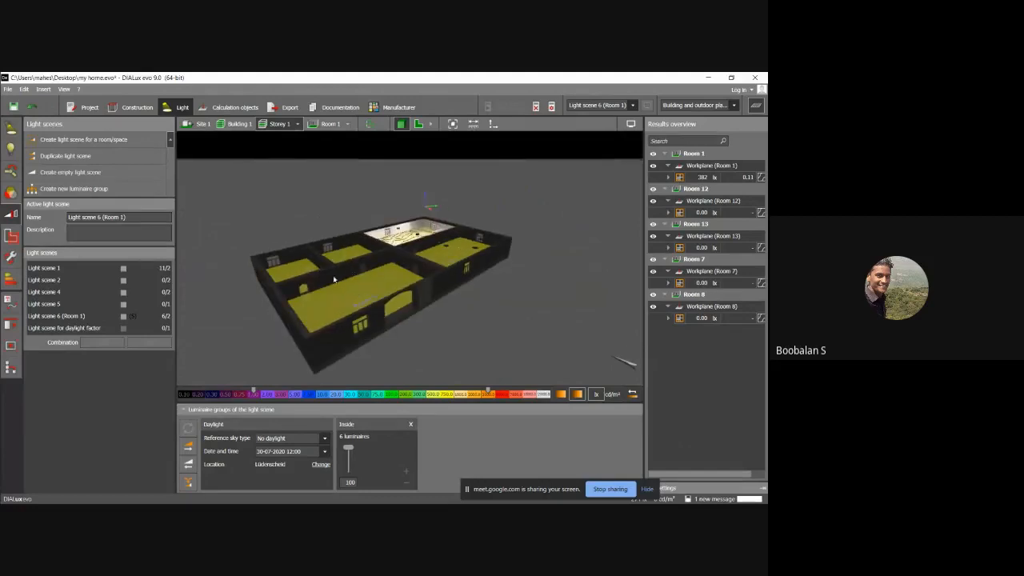
pyautogui.moveTo(334, 280); pyautogui.dragTo(313, 278, button='right')
pyautogui.scroll(4, 355, 275)
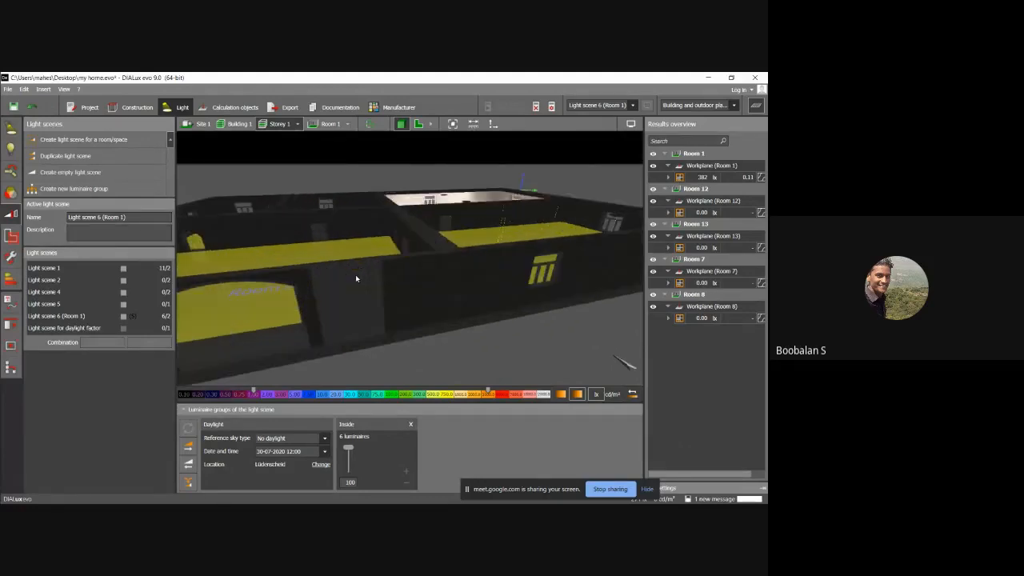
pyautogui.scroll(-2, 355, 274)
pyautogui.moveTo(372, 274); pyautogui.dragTo(304, 261, button='right')
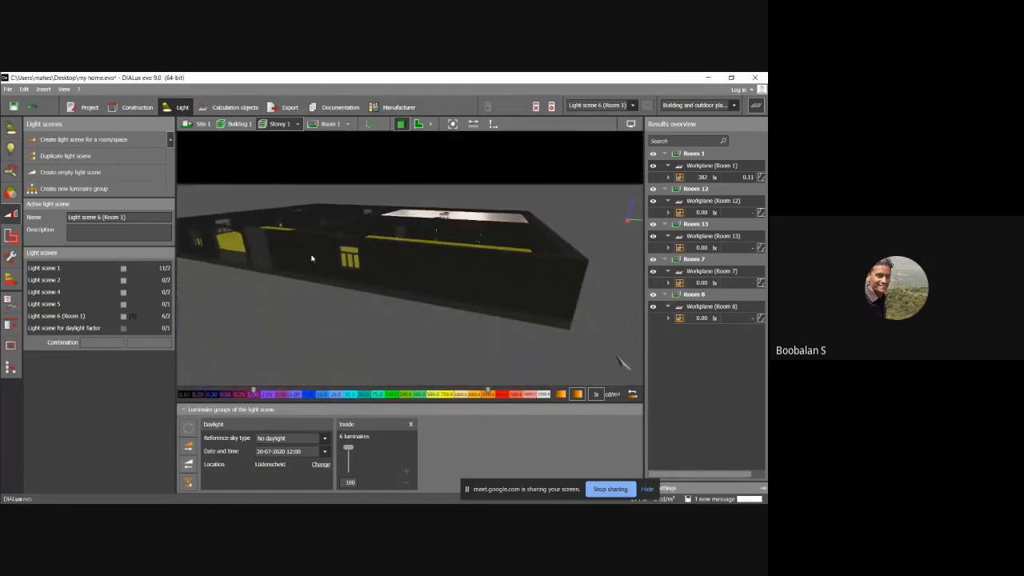
pyautogui.scroll(-2, 355, 265)
pyautogui.moveTo(421, 280); pyautogui.dragTo(443, 287, button='right')
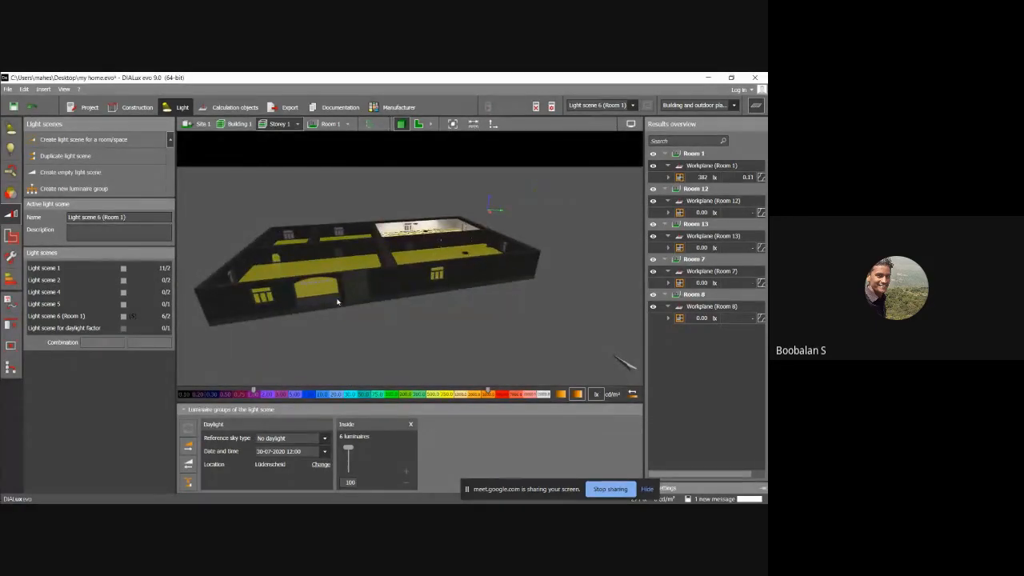
pyautogui.moveTo(337, 302)
pyautogui.mouseDown(button='right')
pyautogui.moveTo(336, 317)
pyautogui.moveTo(333, 302)
pyautogui.mouseUp(button='right')
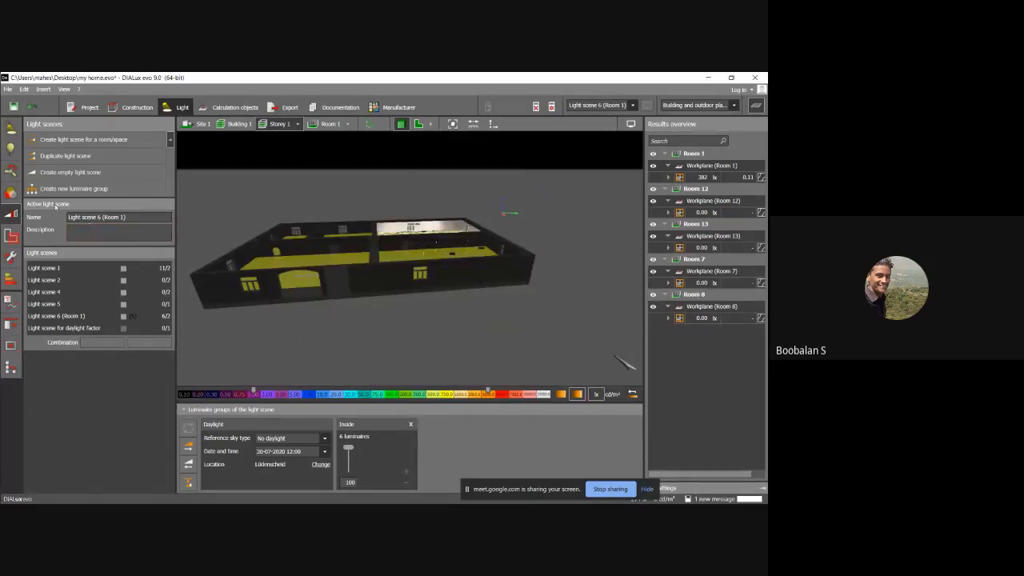
pyautogui.moveTo(328, 294)
pyautogui.mouseDown(button='right')
pyautogui.moveTo(336, 297)
pyautogui.moveTo(328, 317)
pyautogui.moveTo(321, 301)
pyautogui.mouseUp(button='right')
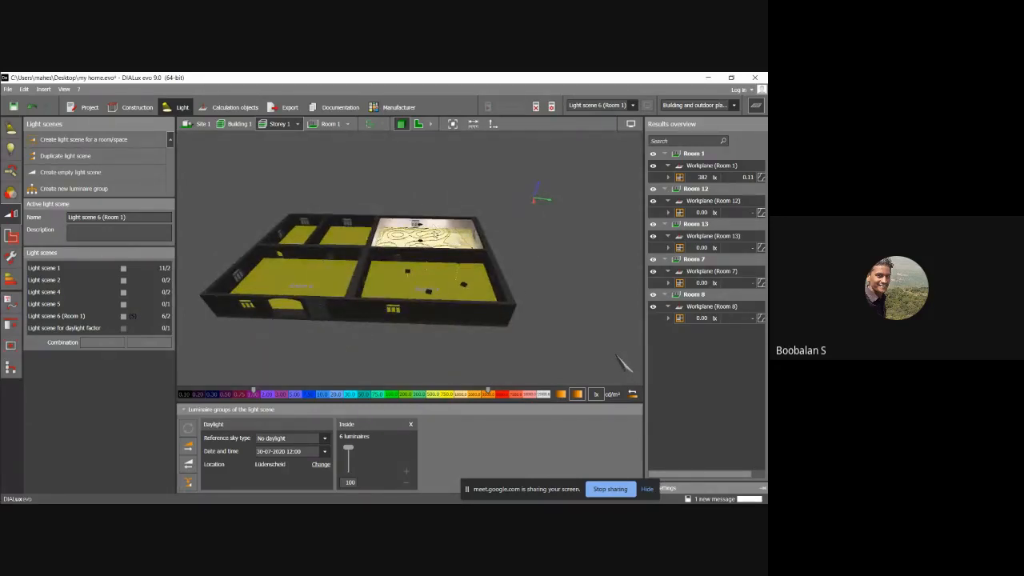
pyautogui.moveTo(437, 234); pyautogui.dragTo(450, 206, button='right')
# Step: Switch to the Google Meet call in the browser and request to stop recording the meeting
pyautogui.moveTo(2, 169)
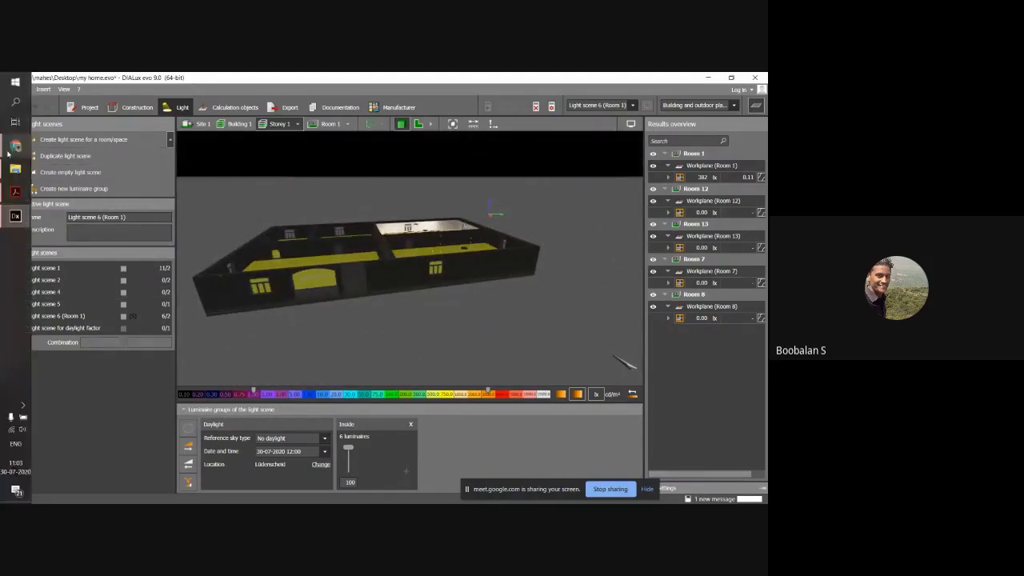
pyautogui.moveTo(10, 150)
pyautogui.click(76, 148)
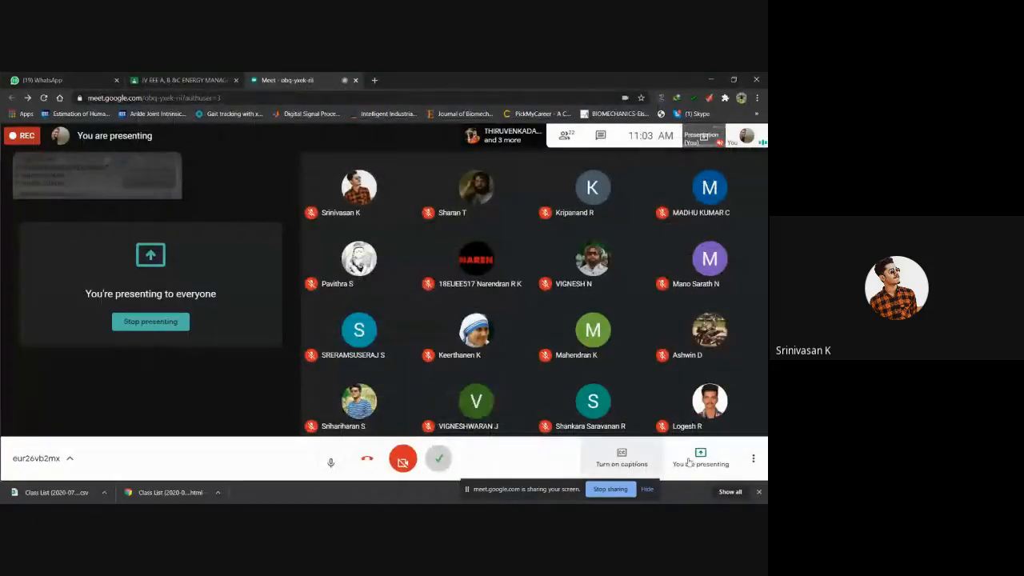
pyautogui.click(753, 458)
pyautogui.click(684, 232)
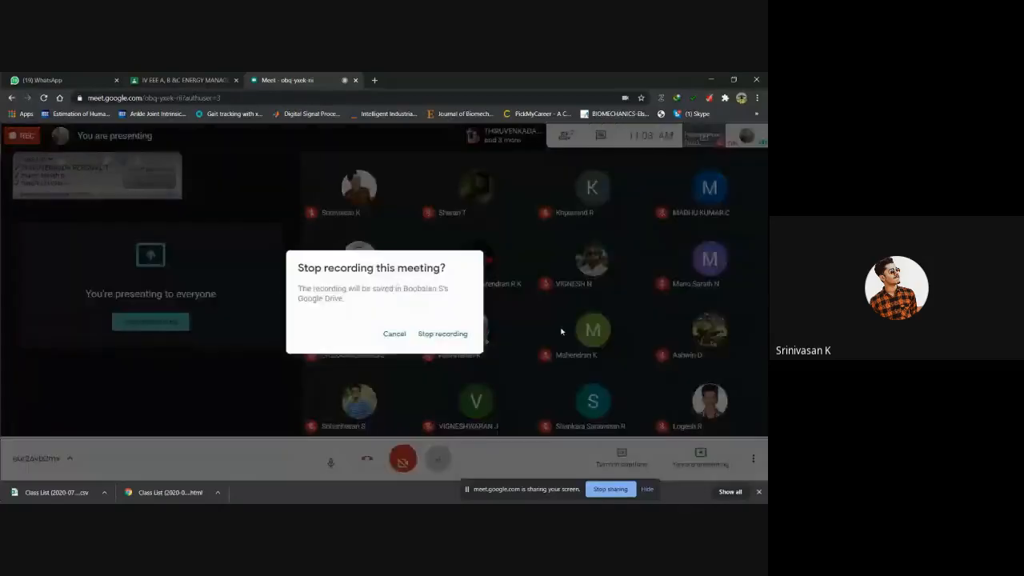